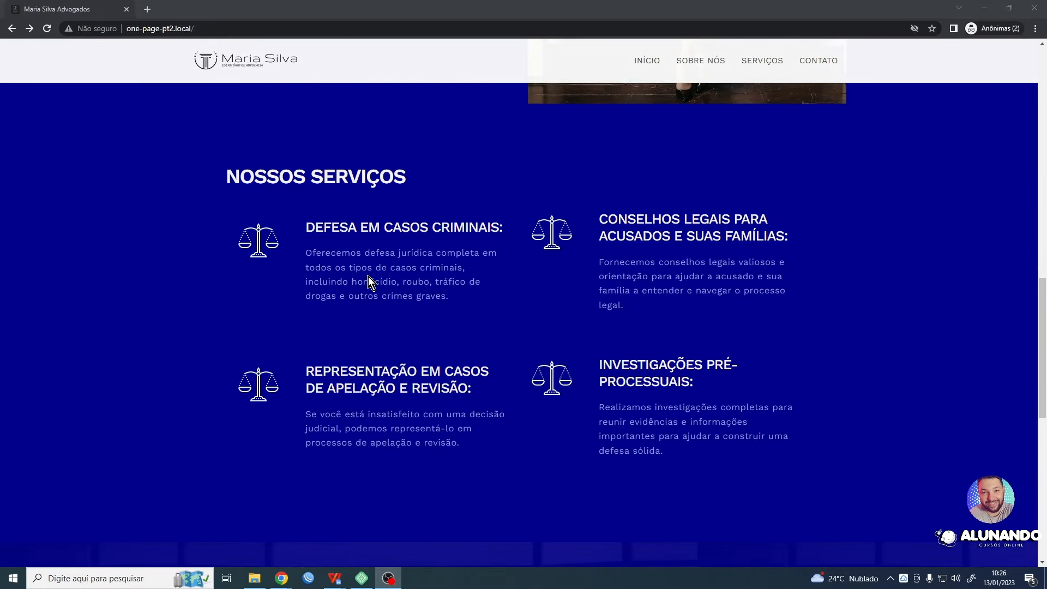
{"action": "scroll", "coordinate": [416, 290], "scroll_direction": "down", "scroll_amount": 10}
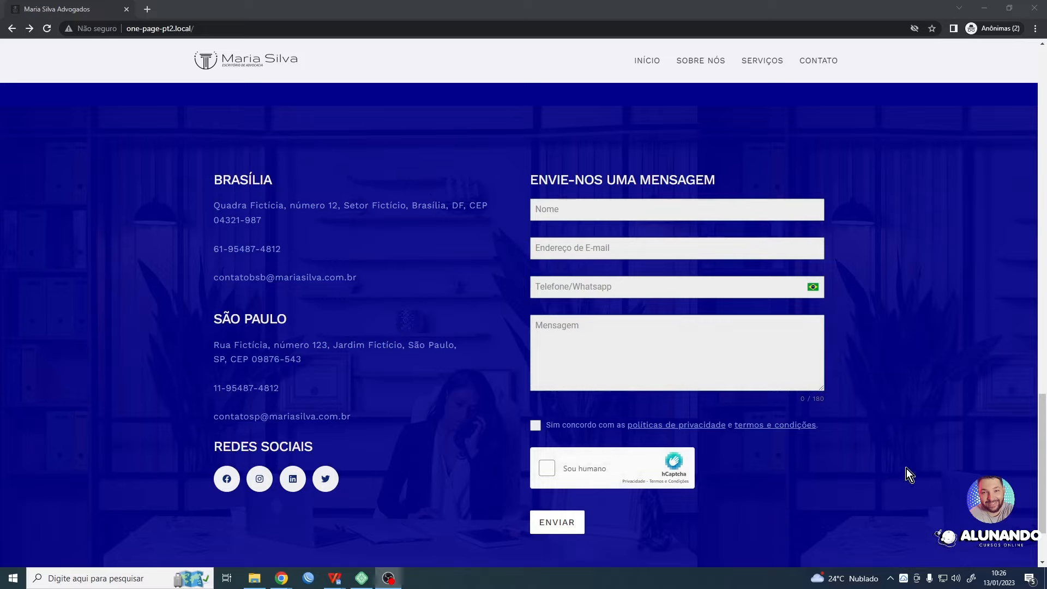
- Review the finished law-firm one-page site down to its contact form and return to the Elementor editor
{"action": "scroll", "coordinate": [221, 413], "scroll_direction": "up", "scroll_amount": 20}
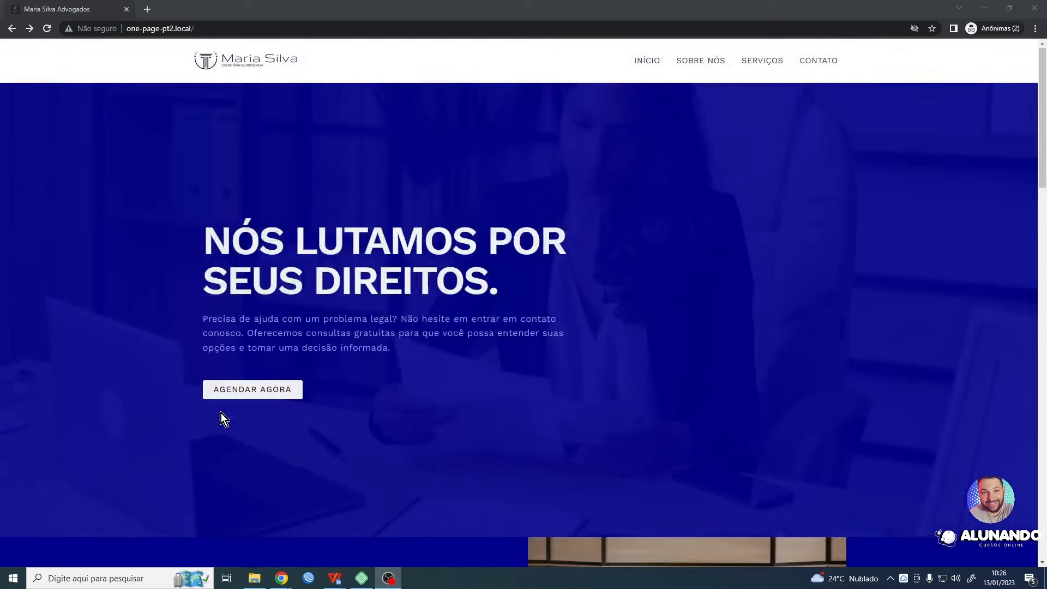
{"action": "left_click", "coordinate": [984, 10]}
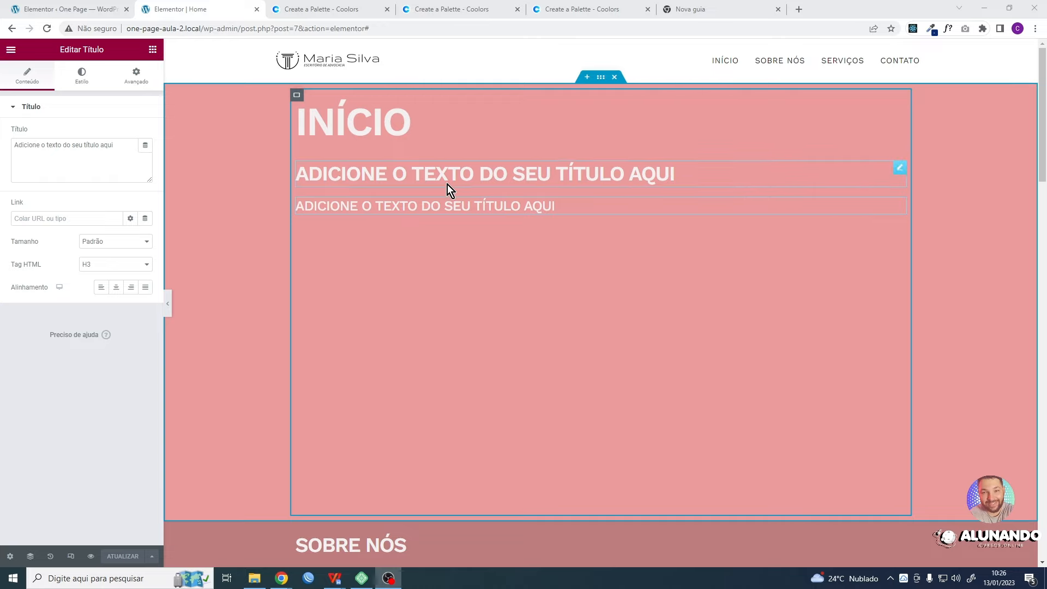
- Delete the two placeholder titles and the INÍCIO heading from the first section
{"action": "right_click", "coordinate": [436, 175]}
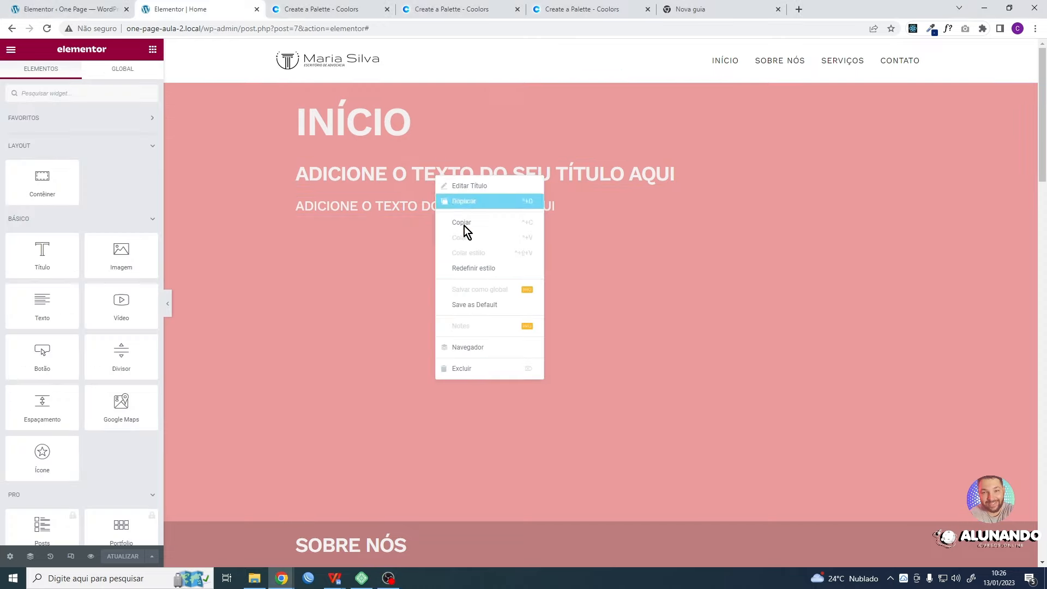
{"action": "left_click", "coordinate": [470, 366]}
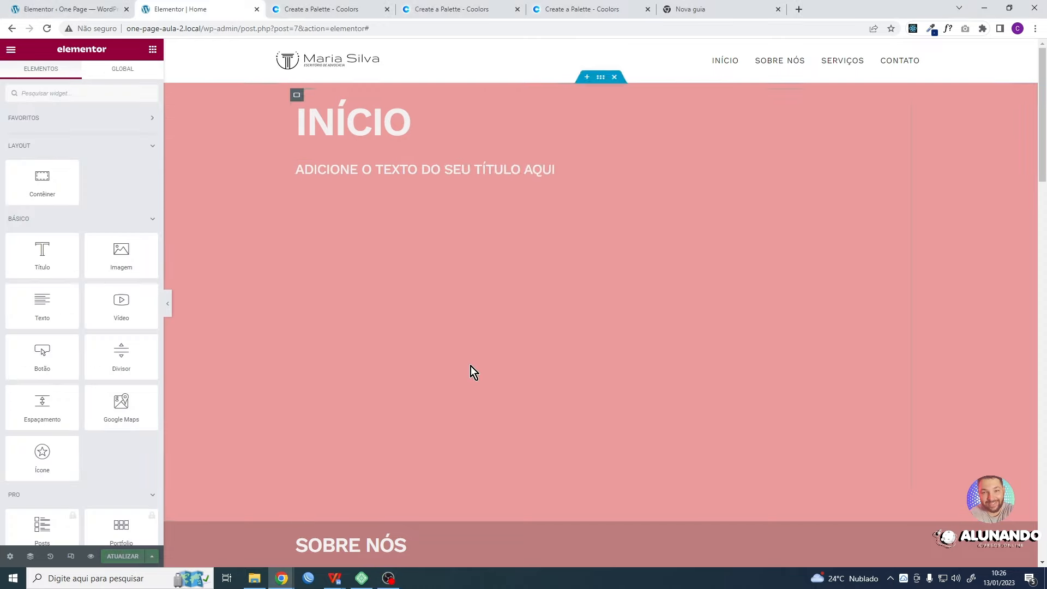
{"action": "right_click", "coordinate": [404, 171]}
{"action": "left_click", "coordinate": [433, 363]}
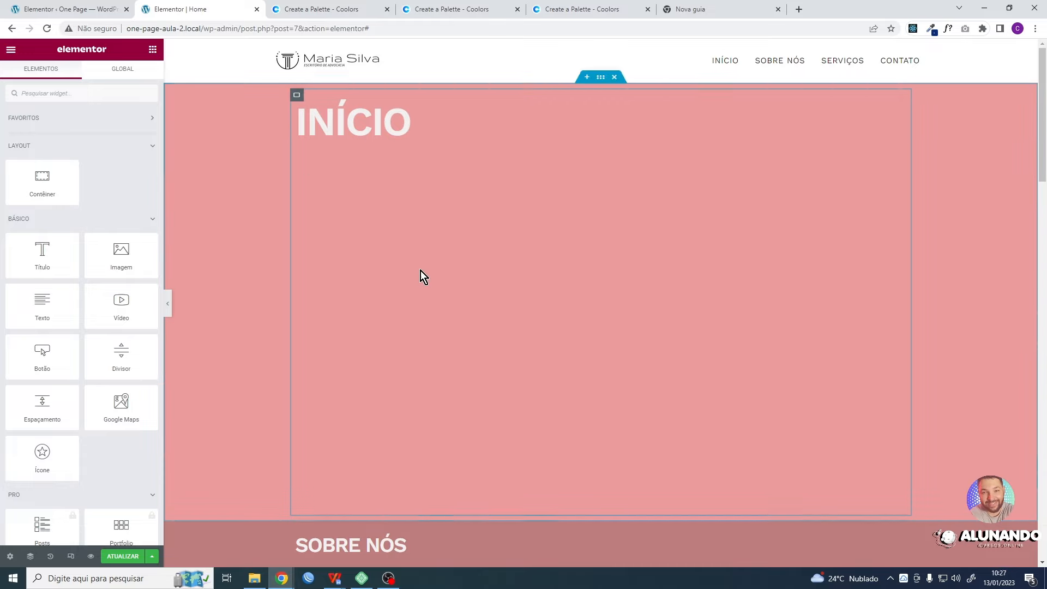
{"action": "right_click", "coordinate": [369, 123]}
{"action": "left_click", "coordinate": [406, 315]}
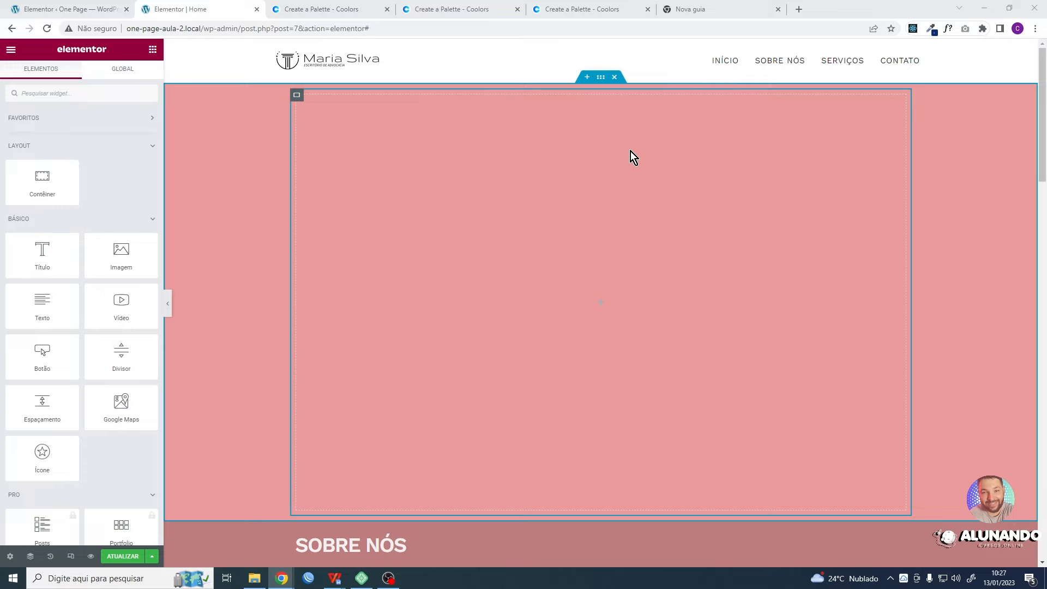
- Add a container with two equal columns below the CONTATO section and remove it again
{"action": "left_click", "coordinate": [421, 224]}
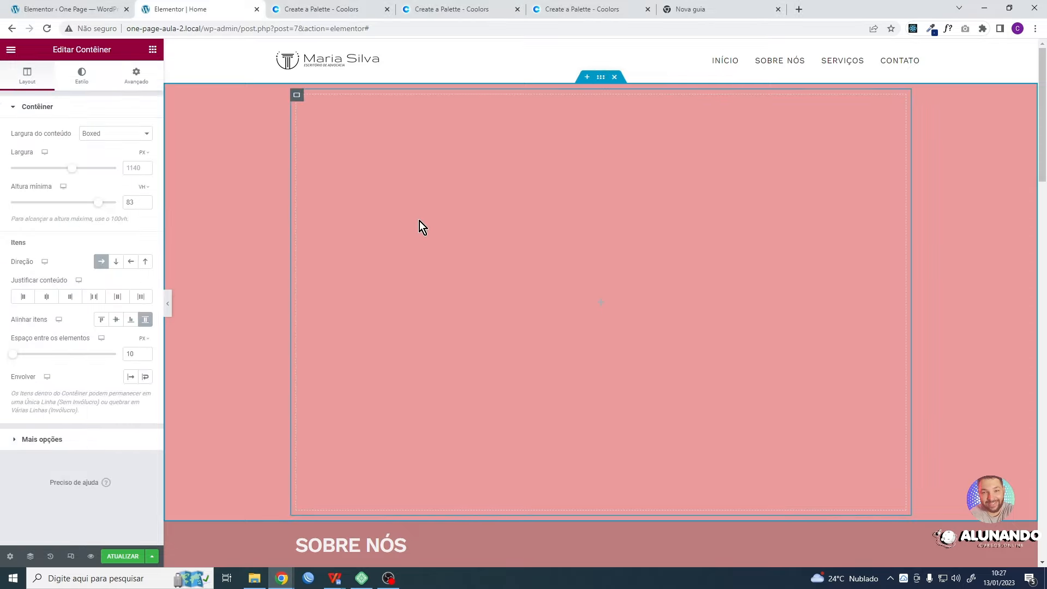
{"action": "scroll", "coordinate": [562, 232], "scroll_direction": "down", "scroll_amount": 10}
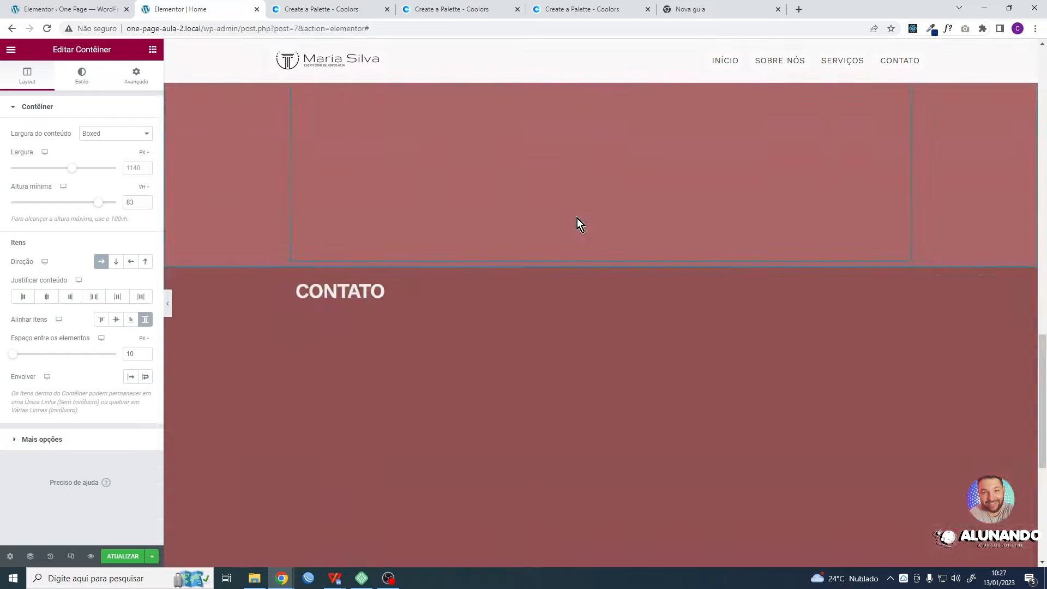
{"action": "scroll", "coordinate": [590, 234], "scroll_direction": "up", "scroll_amount": 8}
{"action": "scroll", "coordinate": [594, 241], "scroll_direction": "down", "scroll_amount": 2}
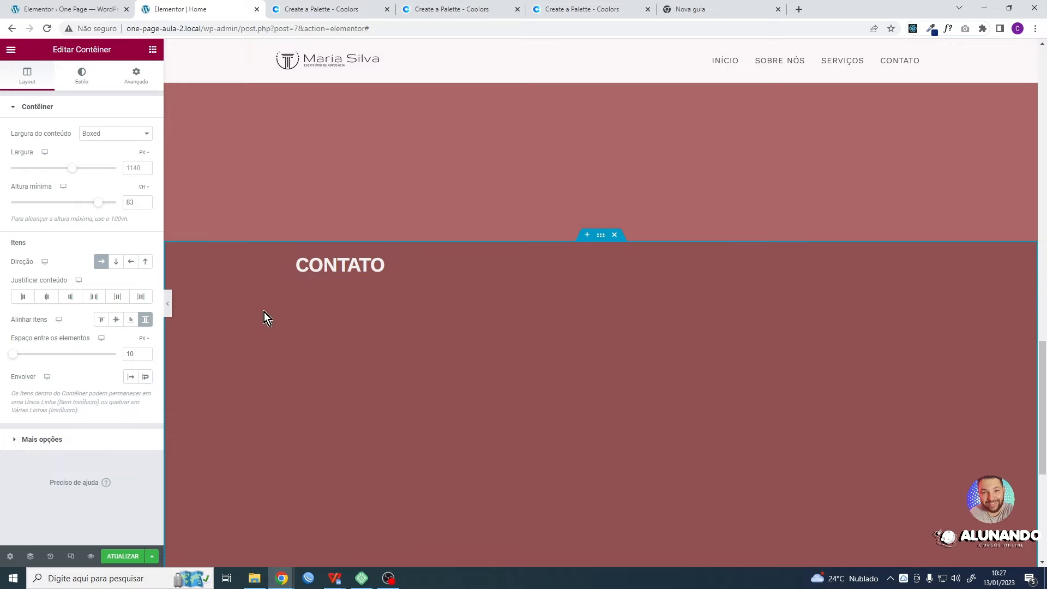
{"action": "scroll", "coordinate": [327, 315], "scroll_direction": "up", "scroll_amount": 15}
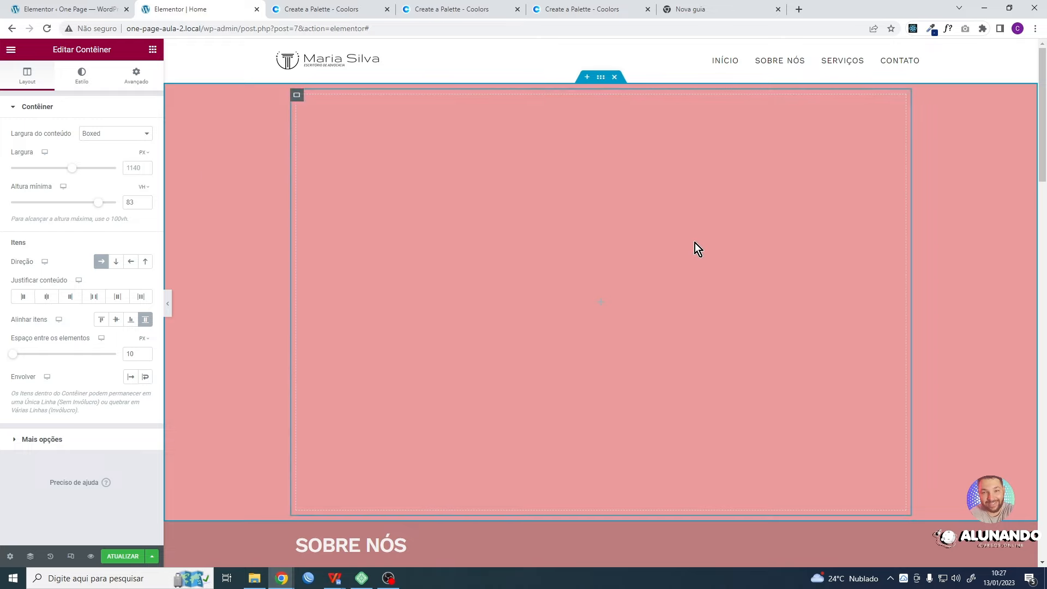
{"action": "scroll", "coordinate": [655, 213], "scroll_direction": "down", "scroll_amount": 15}
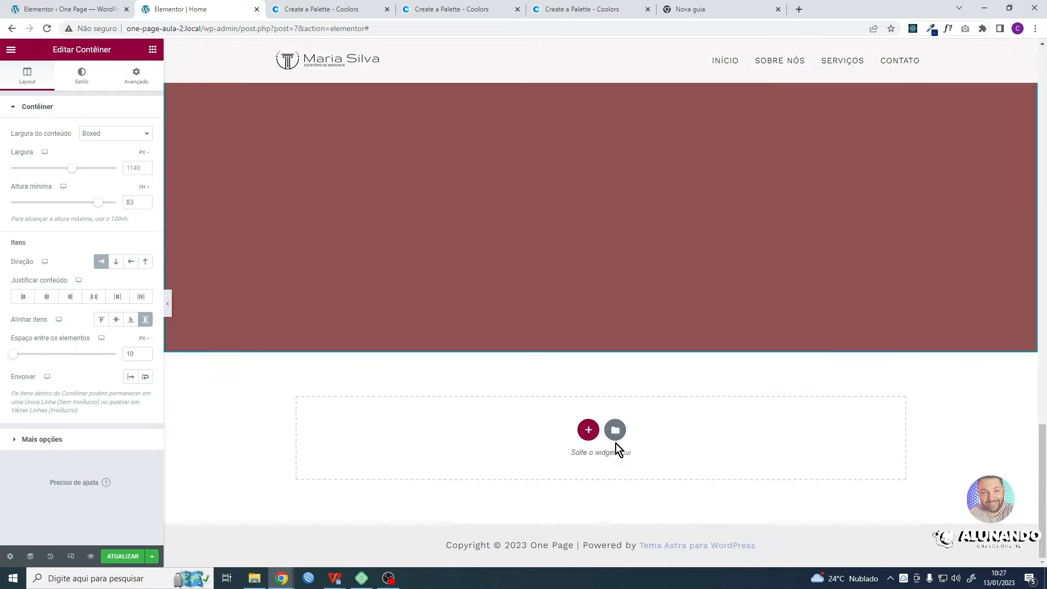
{"action": "left_click", "coordinate": [589, 428]}
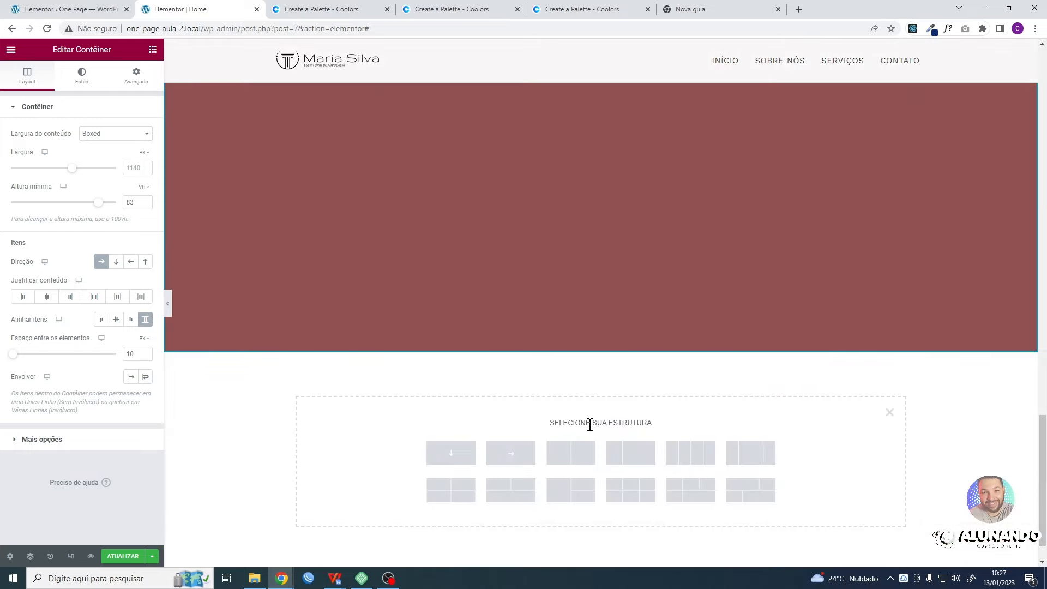
{"action": "left_click", "coordinate": [573, 454]}
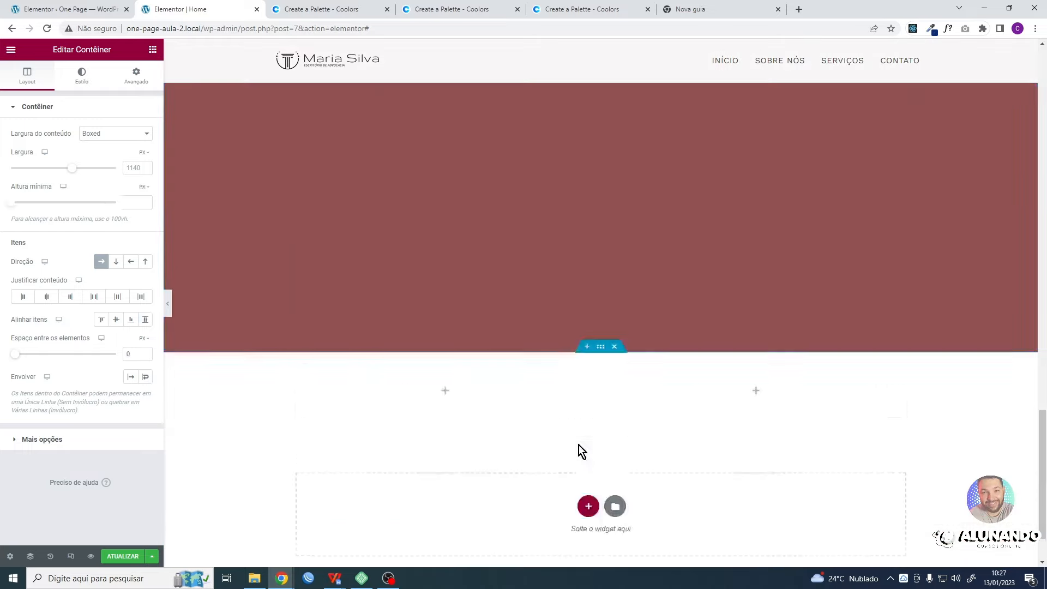
{"action": "left_click", "coordinate": [614, 346]}
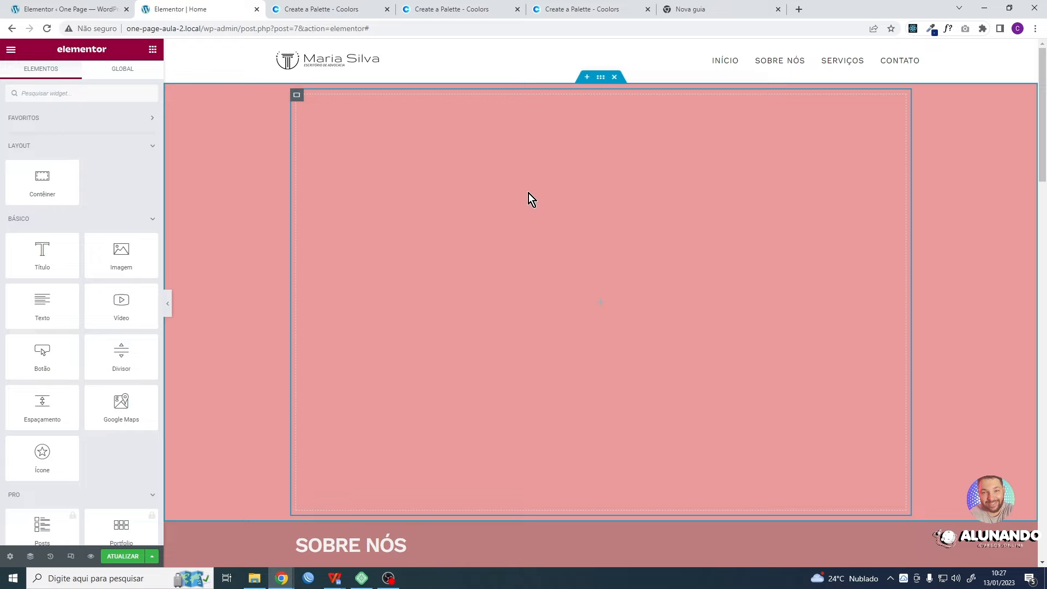
- Check the Flexbox Container entry among Elementor's experiments in the WordPress settings and return to the page editor
{"action": "scroll", "coordinate": [532, 196], "scroll_direction": "down", "scroll_amount": 7}
{"action": "scroll", "coordinate": [550, 217], "scroll_direction": "up", "scroll_amount": 7}
{"action": "left_click", "coordinate": [95, 8]}
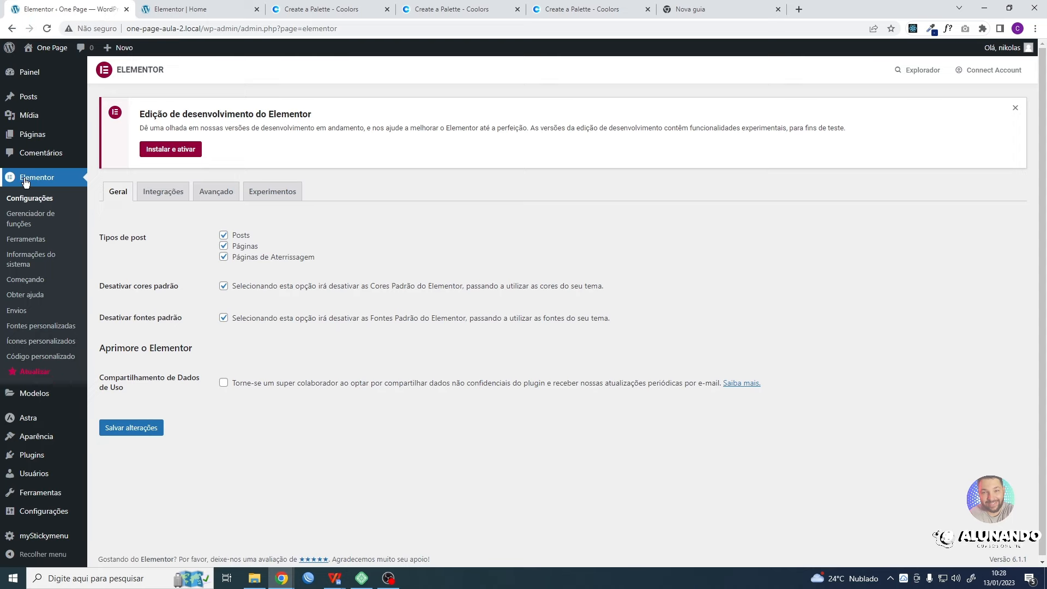
{"action": "left_click", "coordinate": [288, 201]}
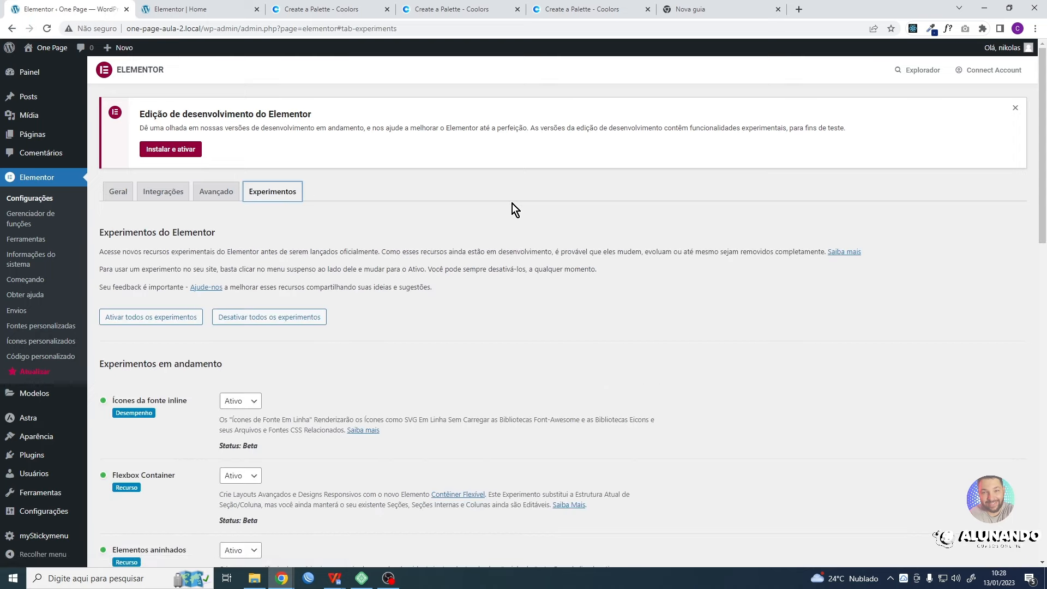
{"action": "scroll", "coordinate": [512, 204], "scroll_direction": "down", "scroll_amount": 4}
{"action": "left_click_drag", "start_coordinate": [188, 268], "coordinate": [120, 259]}
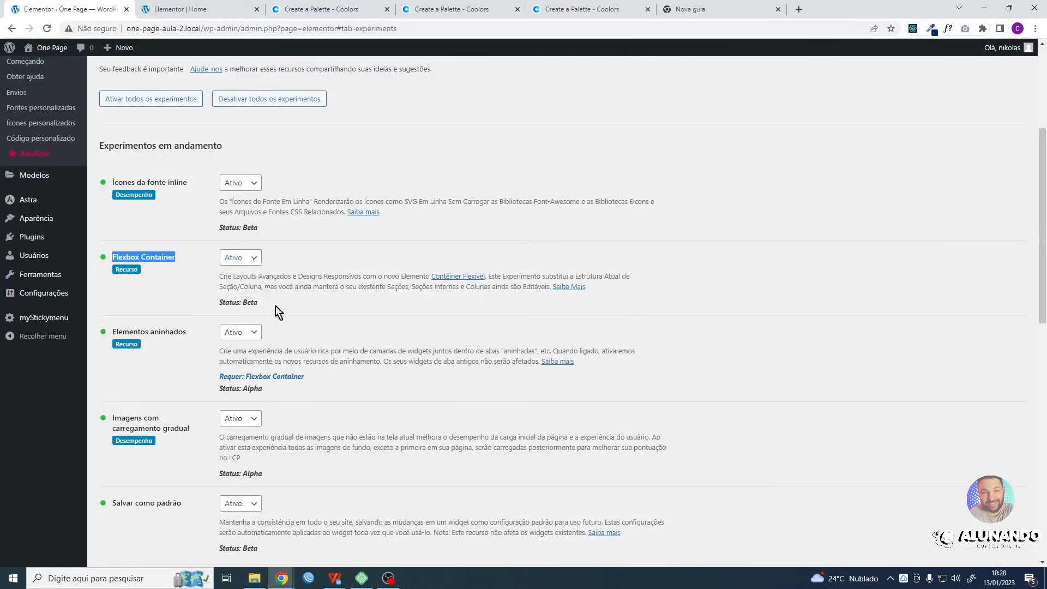
{"action": "scroll", "coordinate": [322, 370], "scroll_direction": "down", "scroll_amount": 1}
{"action": "scroll", "coordinate": [177, 492], "scroll_direction": "down", "scroll_amount": 20}
{"action": "scroll", "coordinate": [480, 387], "scroll_direction": "up", "scroll_amount": 20}
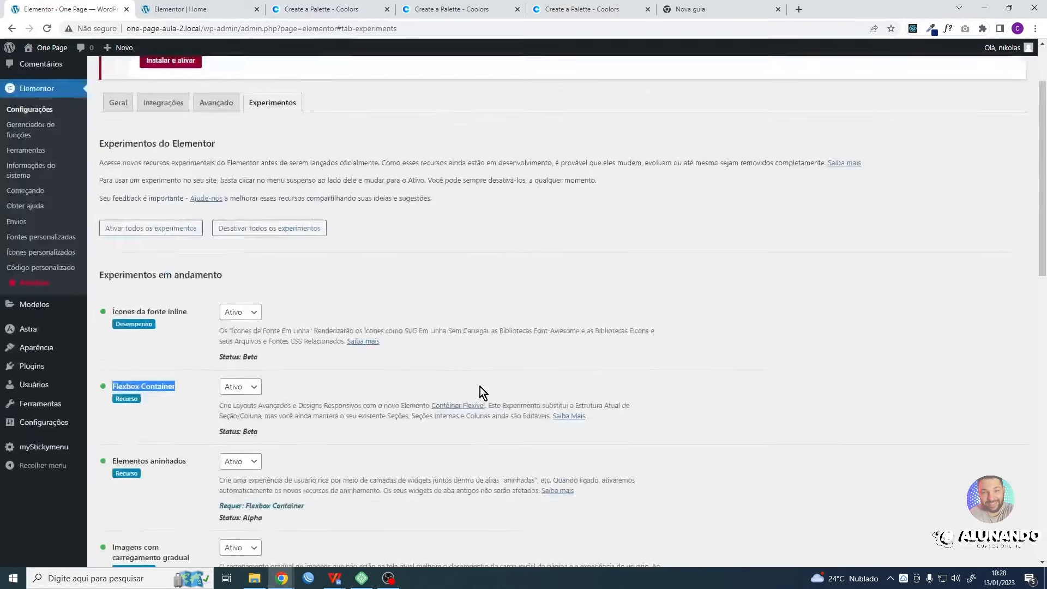
{"action": "left_click", "coordinate": [219, 9]}
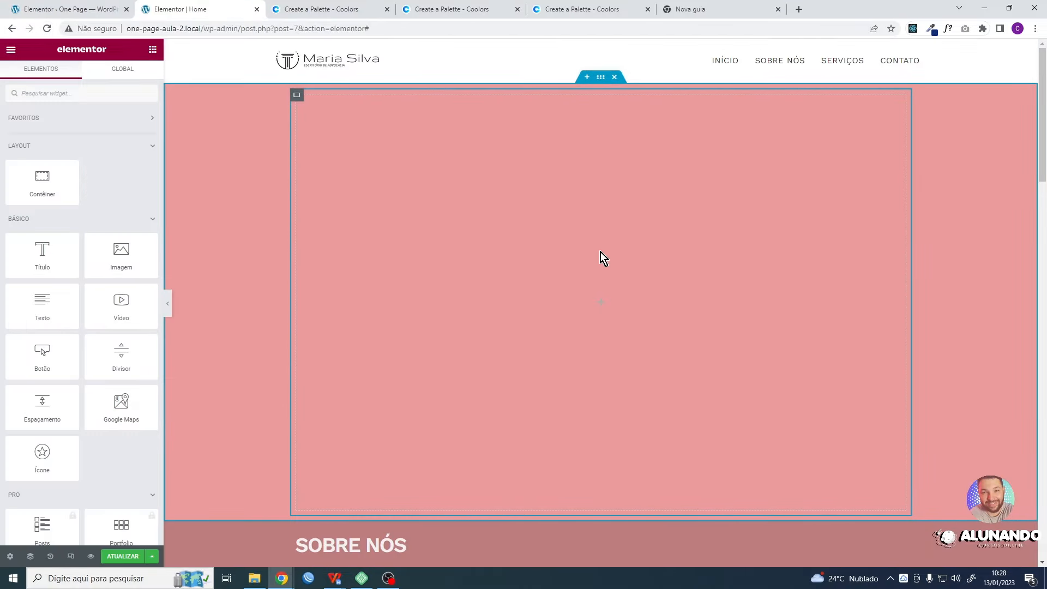
- Delete the empty inner container from the first section
{"action": "left_click", "coordinate": [601, 78]}
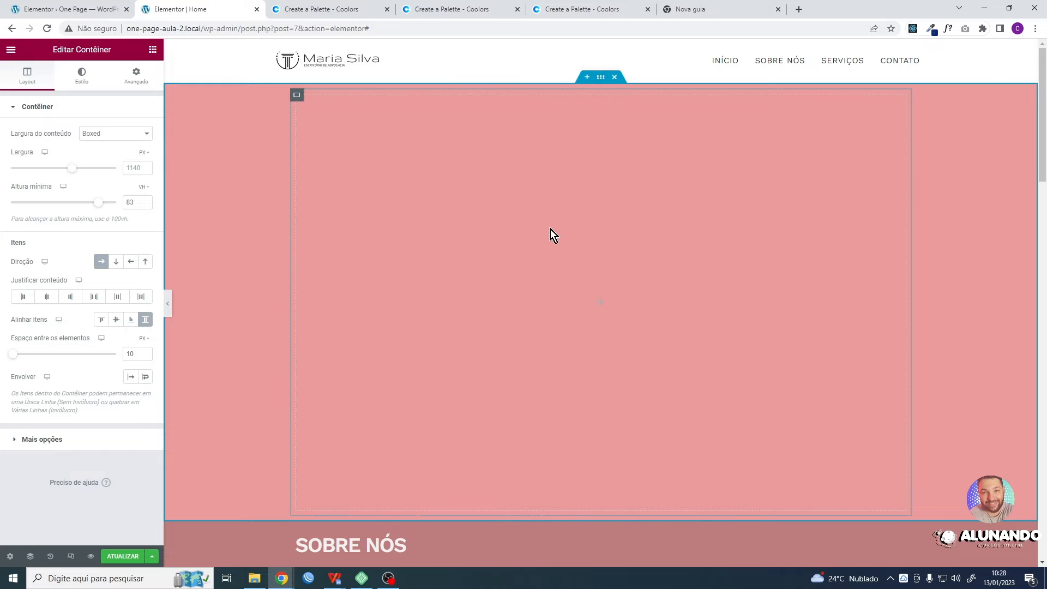
{"action": "scroll", "coordinate": [529, 266], "scroll_direction": "down", "scroll_amount": 6}
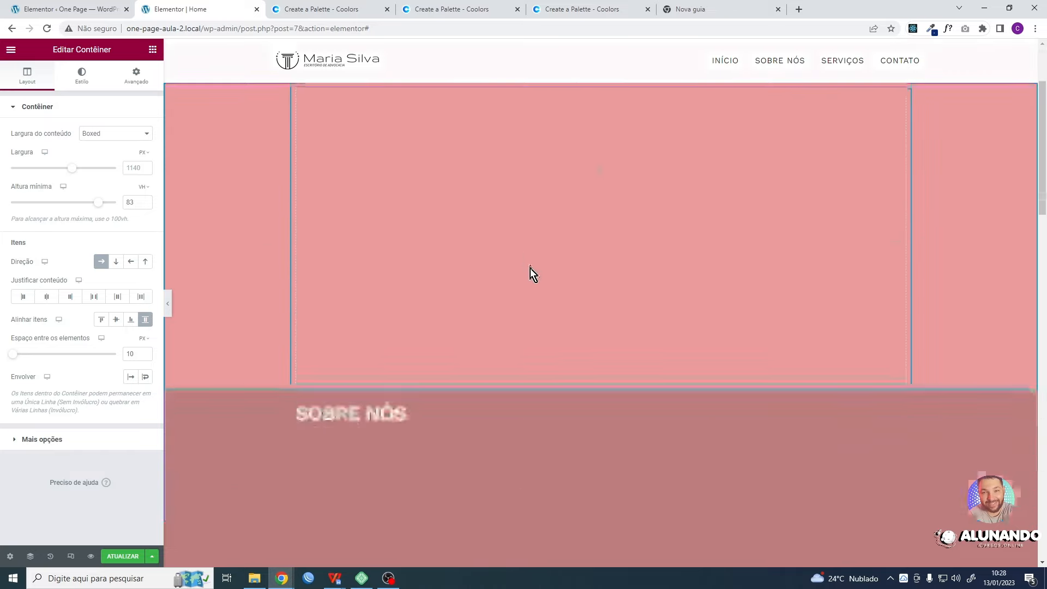
{"action": "scroll", "coordinate": [535, 272], "scroll_direction": "up", "scroll_amount": 6}
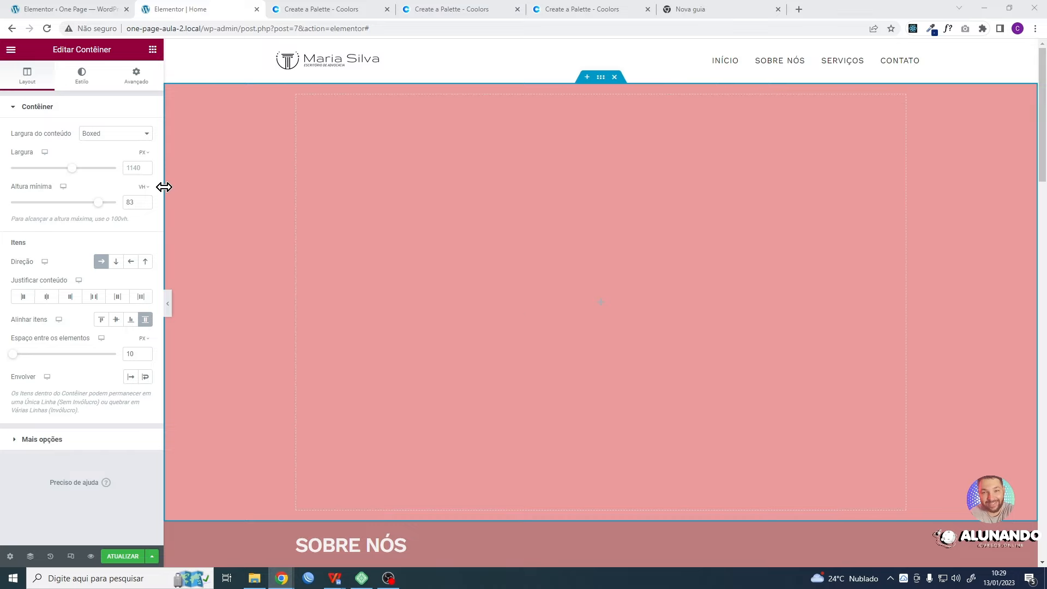
{"action": "right_click", "coordinate": [299, 94]}
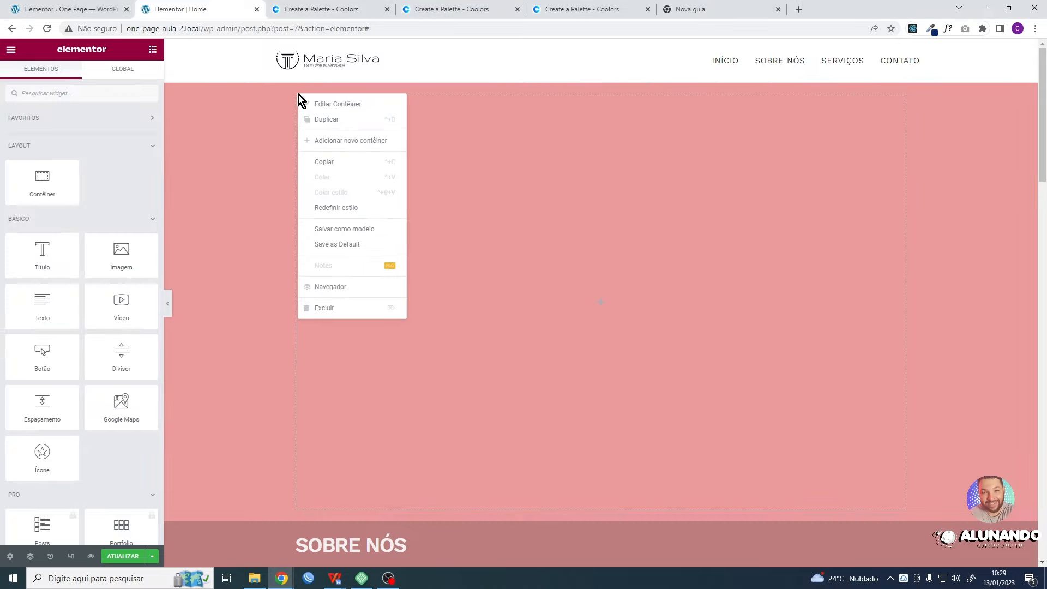
{"action": "left_click", "coordinate": [498, 186]}
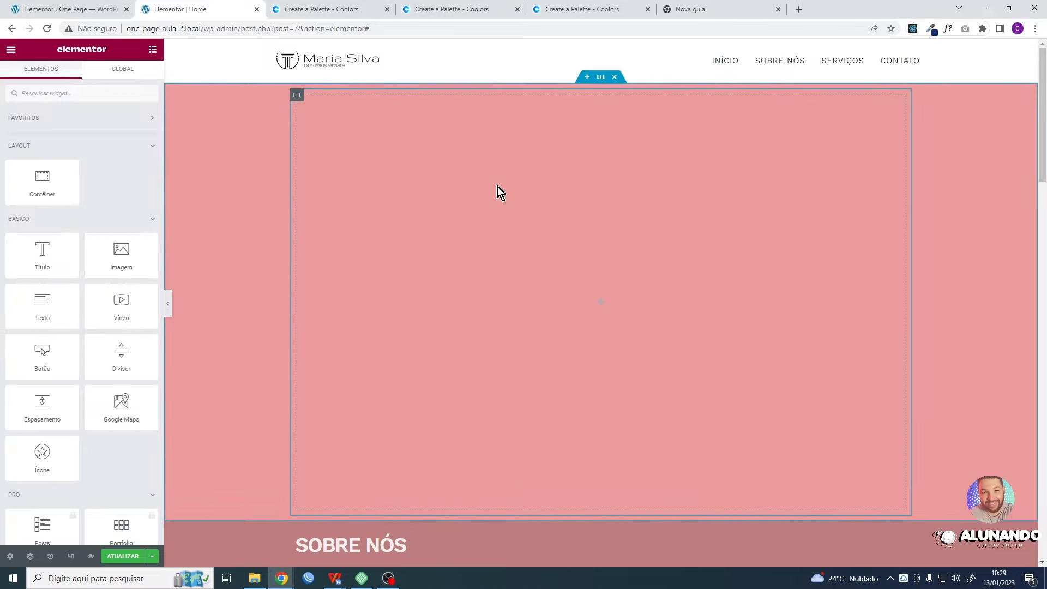
{"action": "right_click", "coordinate": [298, 97]}
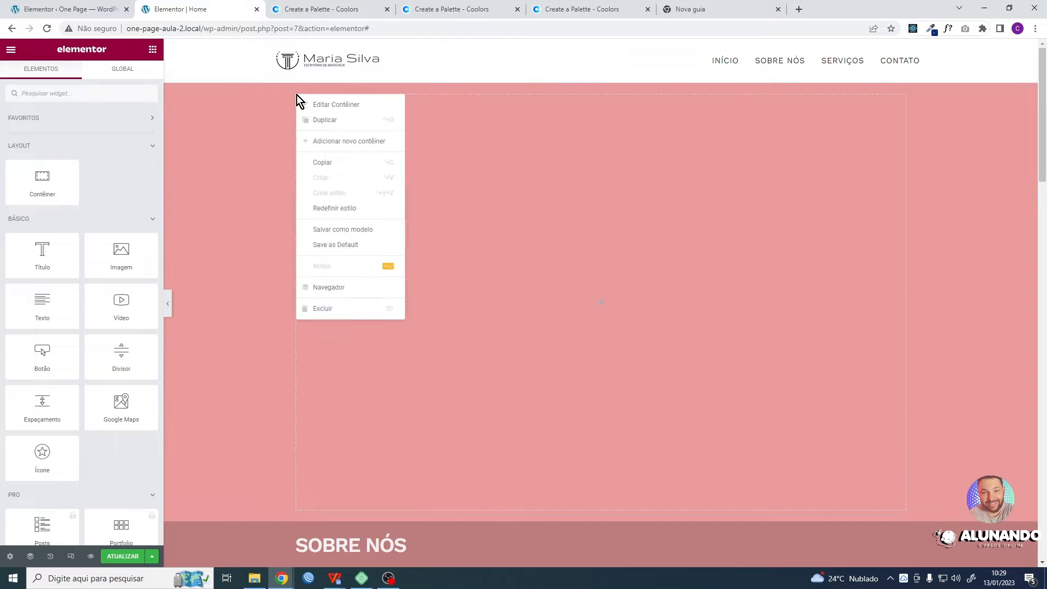
{"action": "left_click", "coordinate": [332, 310]}
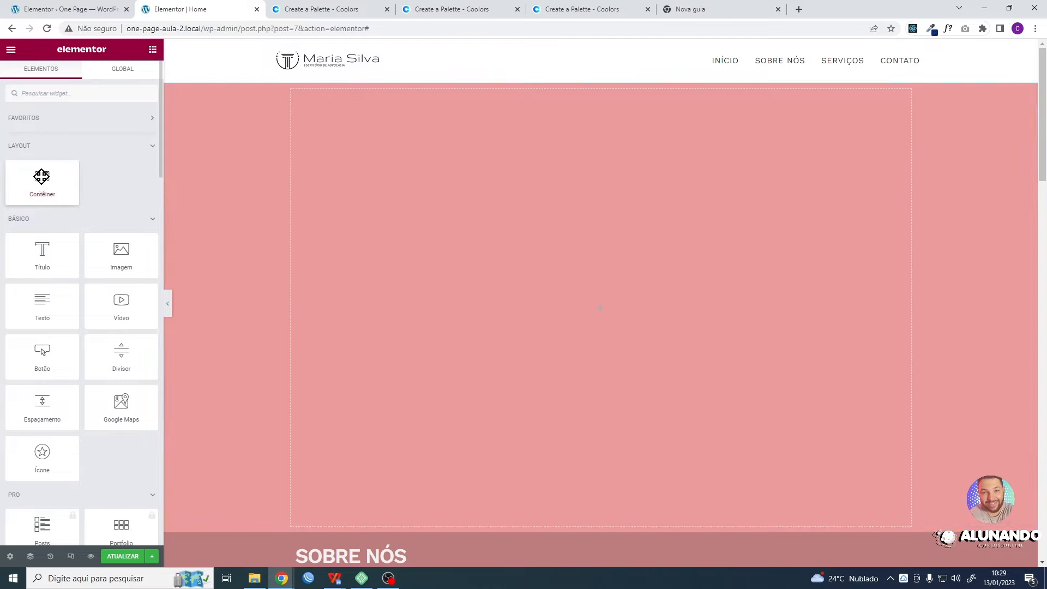
- Add a new container inside the empty first section and nest another container within it
{"action": "left_click_drag", "start_coordinate": [42, 175], "coordinate": [469, 216]}
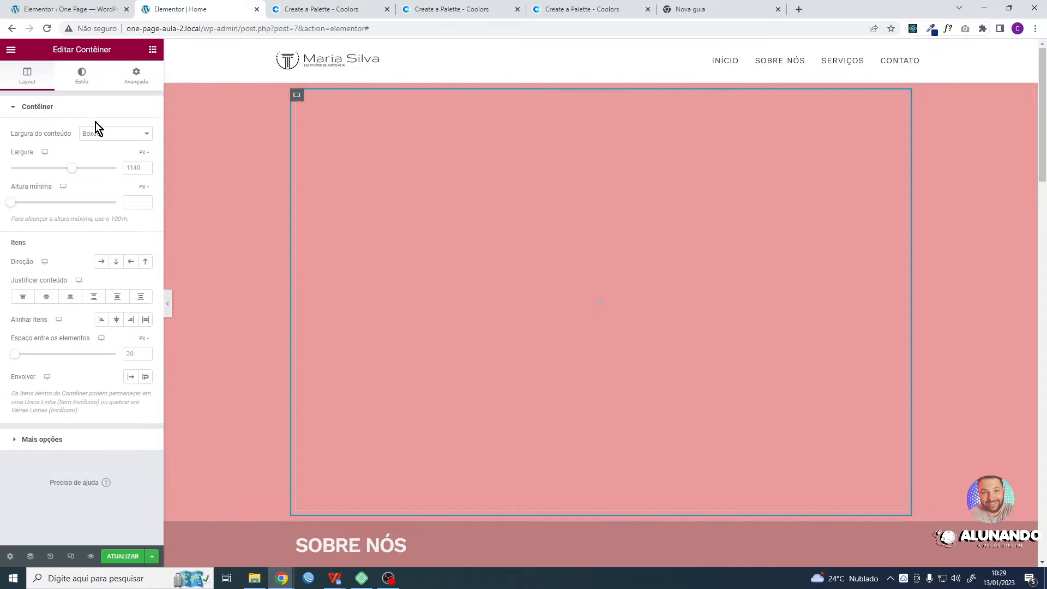
{"action": "left_click", "coordinate": [152, 49]}
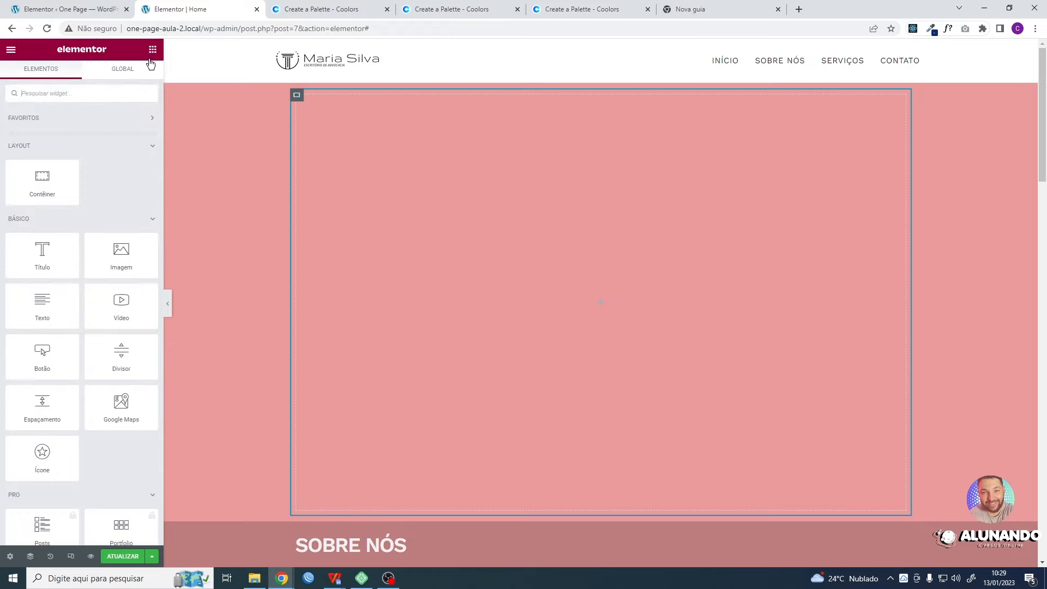
{"action": "left_click_drag", "start_coordinate": [41, 180], "coordinate": [431, 277]}
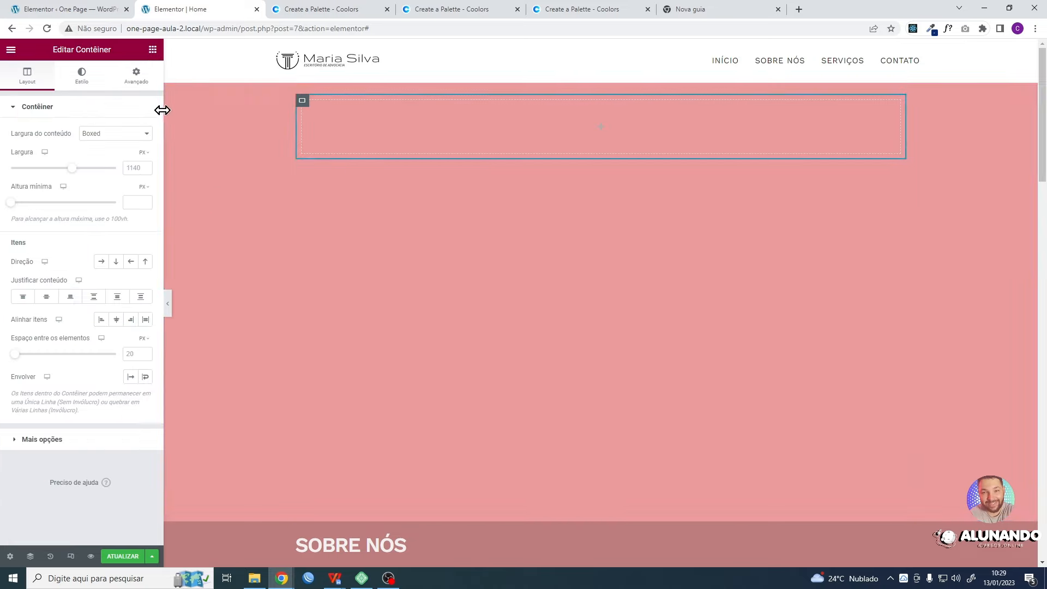
- Duplicate the nested container inside the first section's inner container
{"action": "right_click", "coordinate": [305, 107]}
{"action": "left_click", "coordinate": [568, 243]}
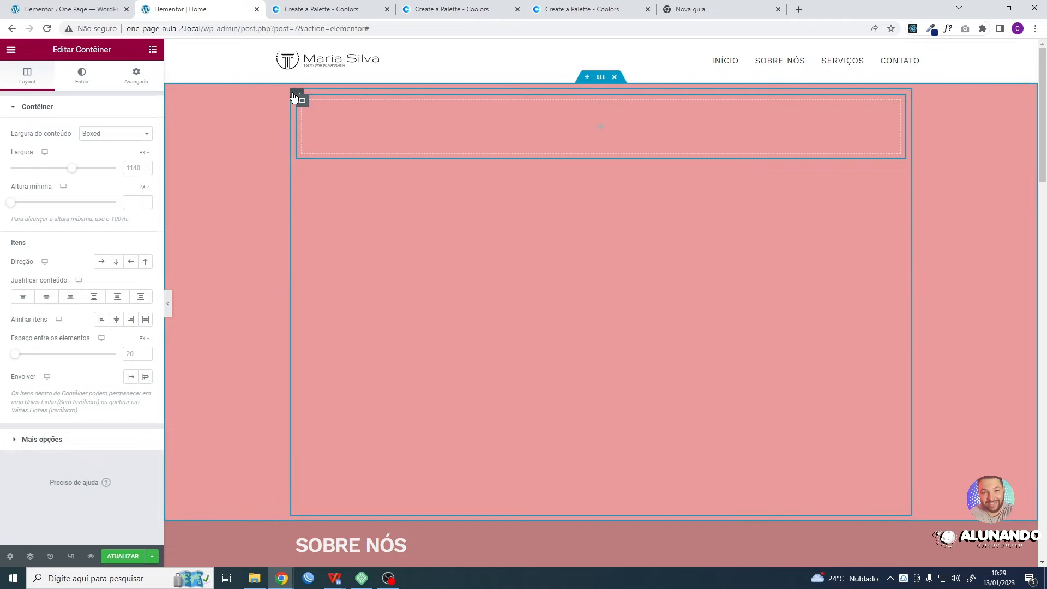
{"action": "right_click", "coordinate": [295, 96]}
{"action": "left_click", "coordinate": [548, 244]}
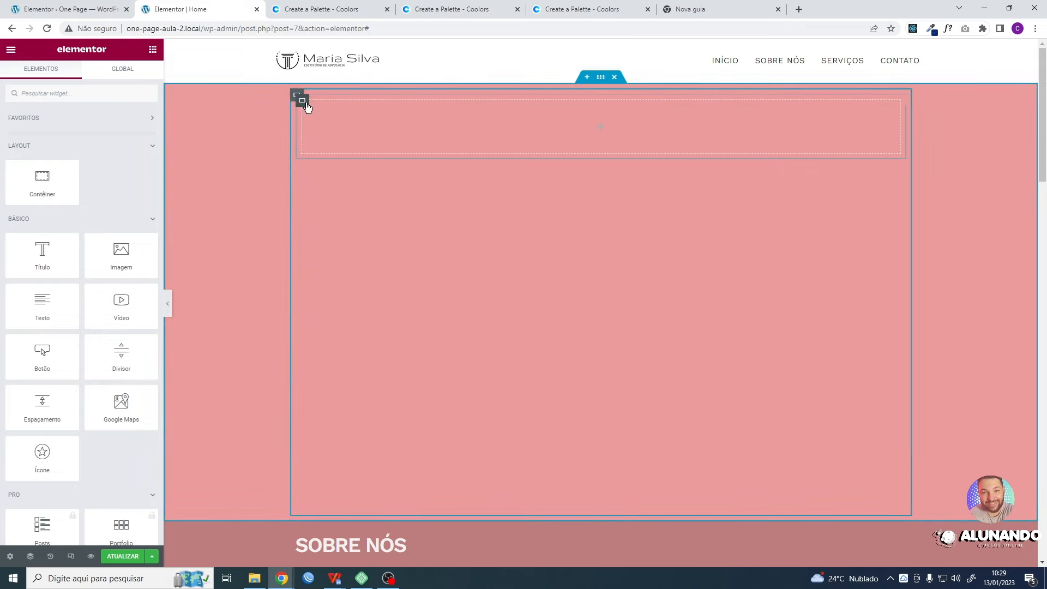
{"action": "right_click", "coordinate": [302, 102]}
{"action": "left_click", "coordinate": [330, 128]}
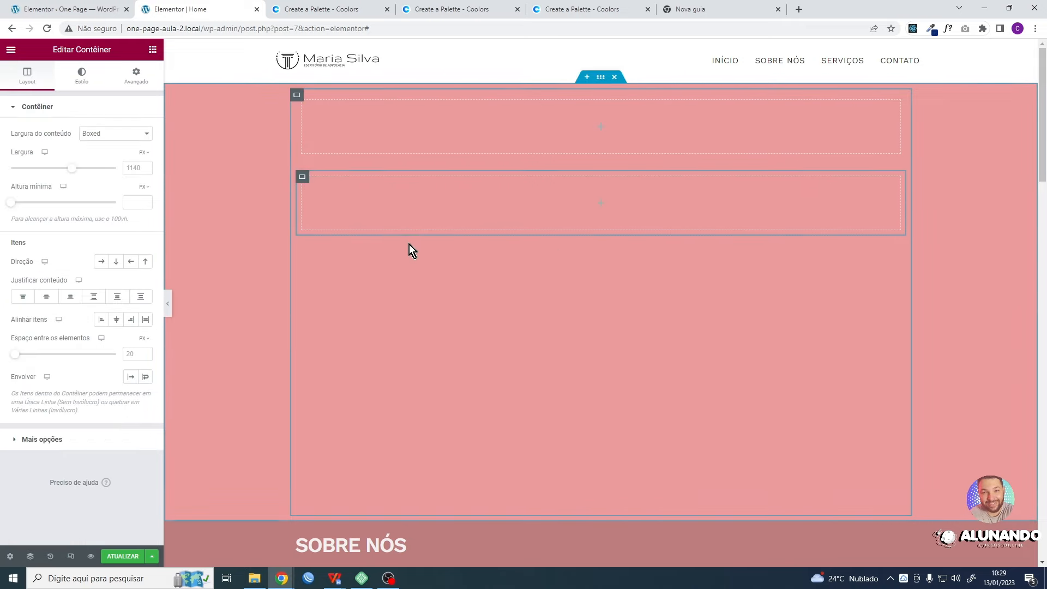
- Add another empty container to the first section, before the container holding the two nested ones
{"action": "left_click", "coordinate": [153, 50]}
{"action": "left_click_drag", "start_coordinate": [44, 183], "coordinate": [338, 248]}
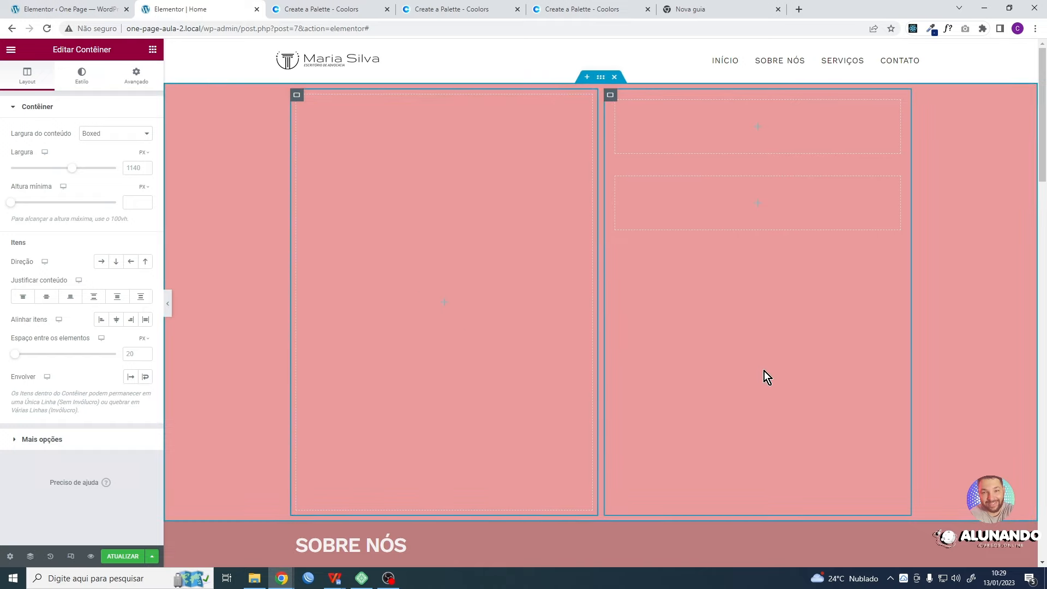
- Undo the addition of the empty container placed before the one holding the two nested containers
{"action": "key", "text": "ctrl+z"}
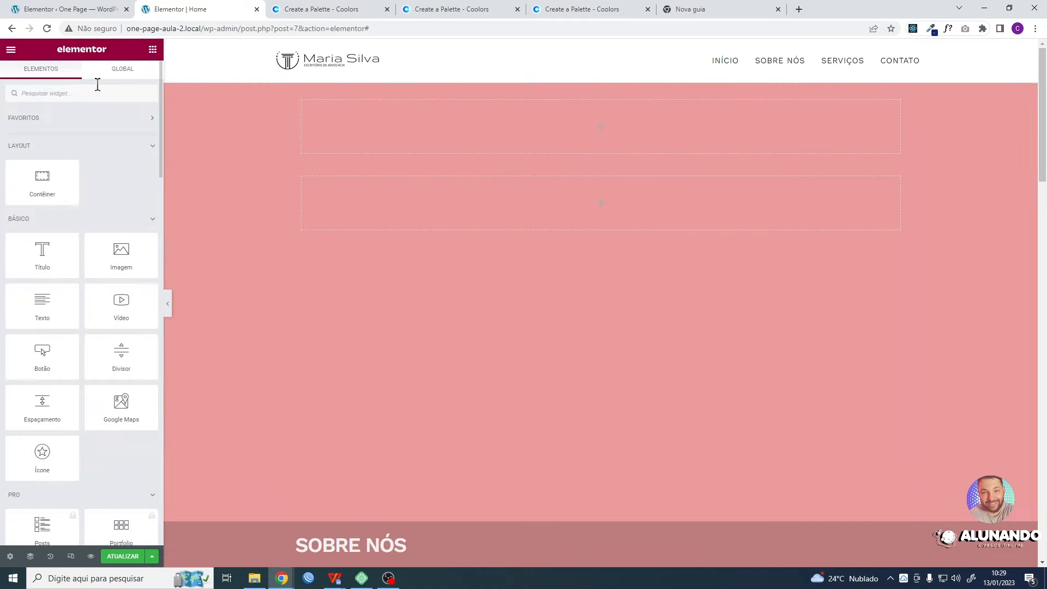
{"action": "left_click_drag", "start_coordinate": [44, 182], "coordinate": [537, 245]}
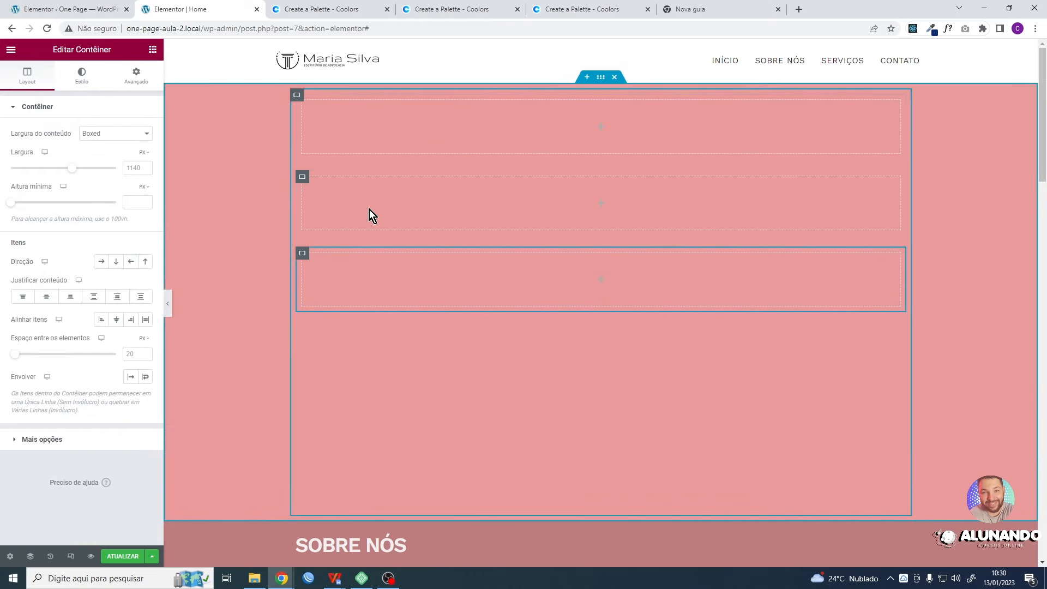
{"action": "right_click", "coordinate": [302, 254]}
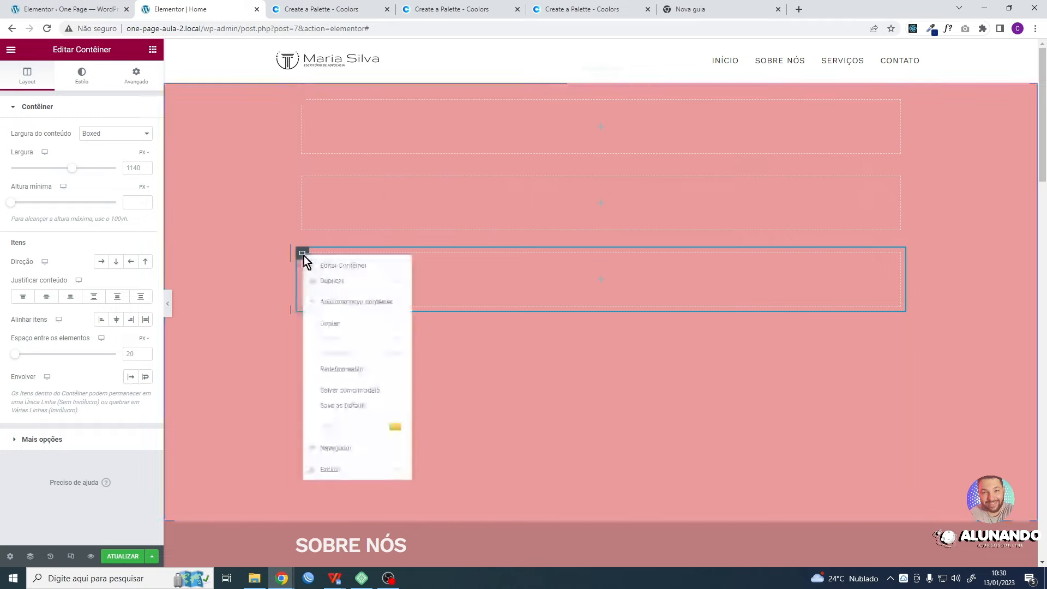
{"action": "left_click", "coordinate": [327, 470]}
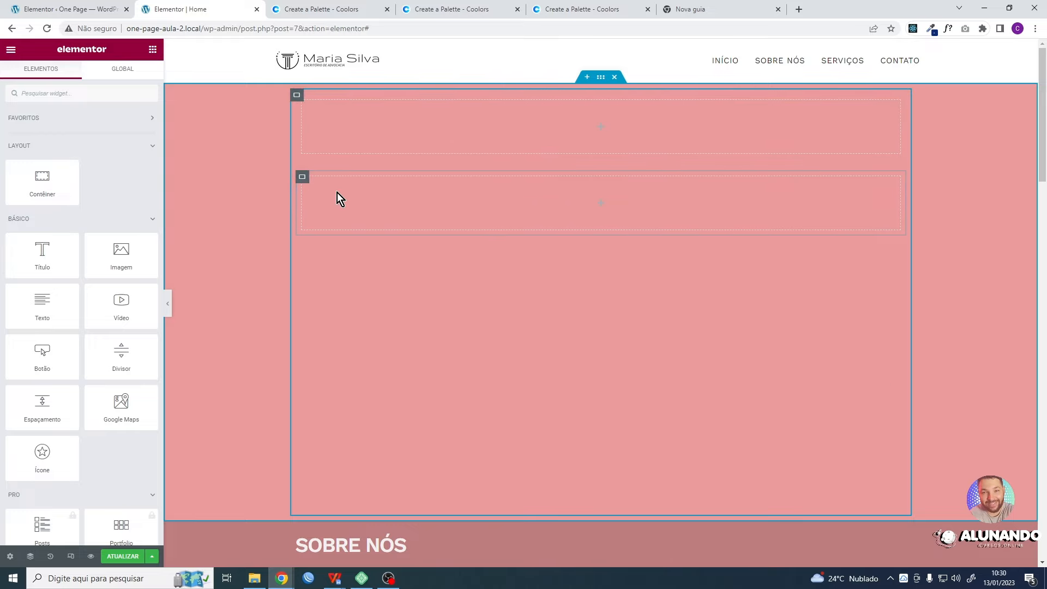
- Arrange the inner container's two nested containers in a horizontal row and add a heading widget to the first one
{"action": "left_click", "coordinate": [297, 97]}
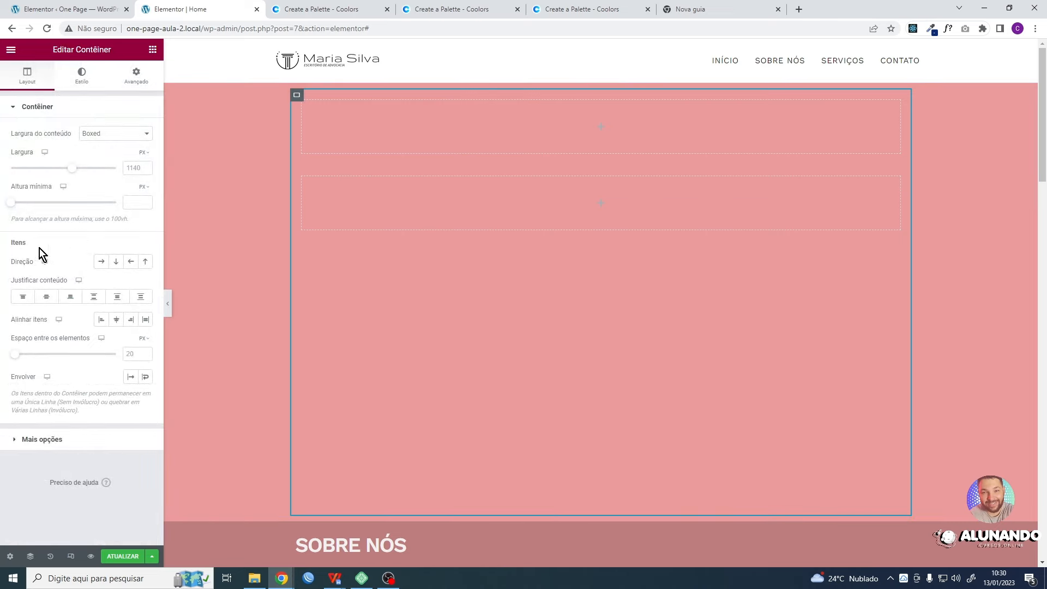
{"action": "left_click", "coordinate": [100, 263]}
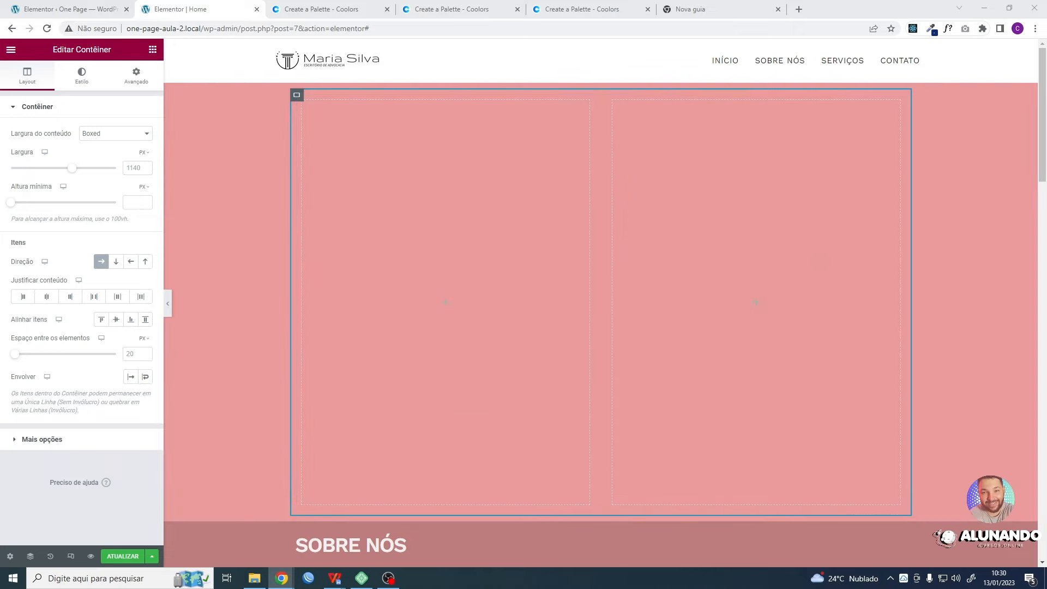
{"action": "left_click", "coordinate": [152, 49]}
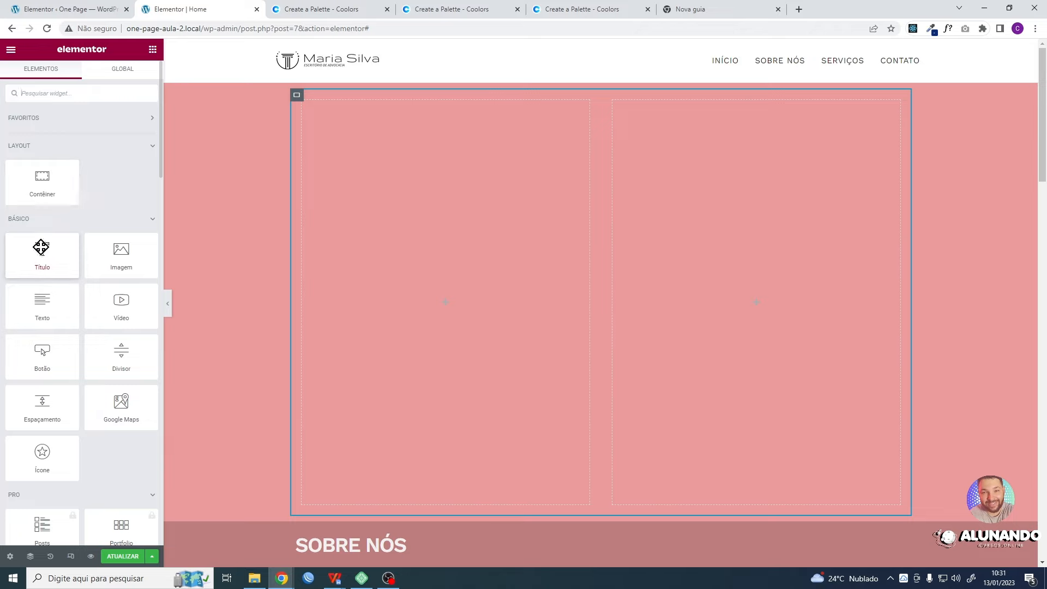
{"action": "left_click_drag", "start_coordinate": [40, 247], "coordinate": [435, 218]}
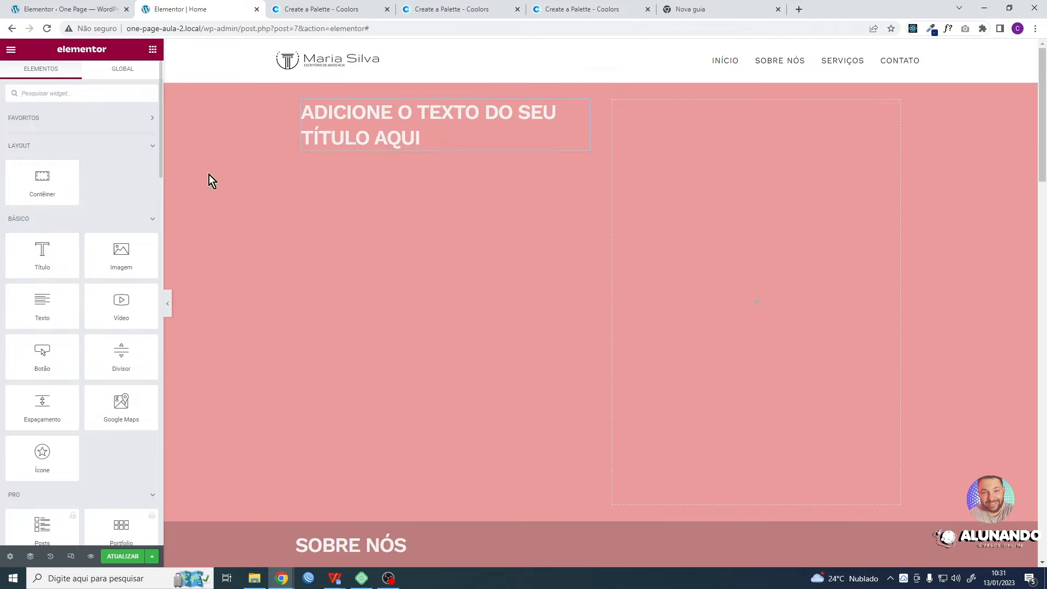
{"action": "left_click_drag", "start_coordinate": [42, 257], "coordinate": [411, 147]}
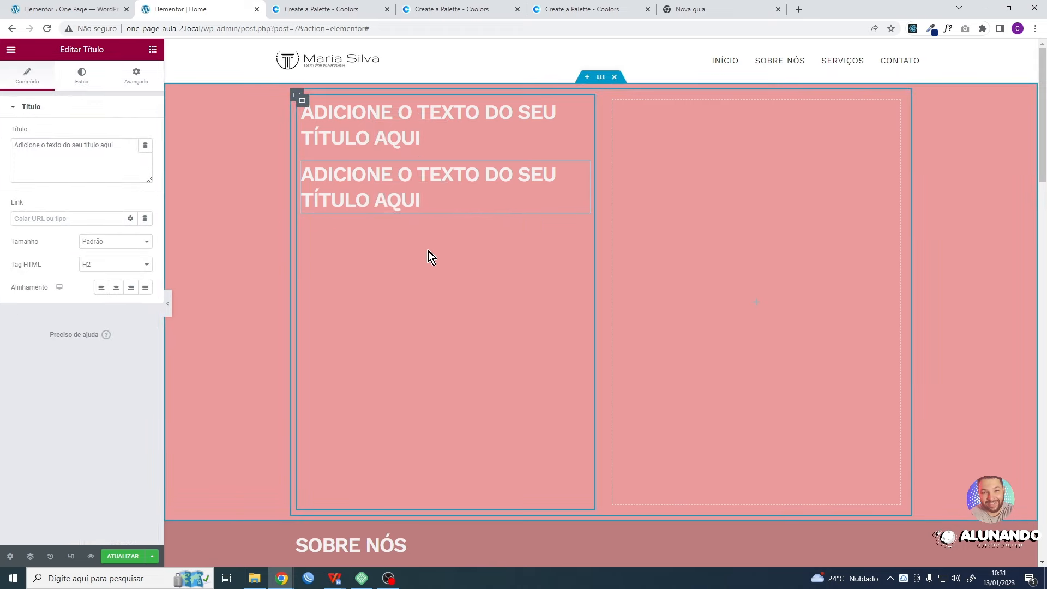
{"action": "right_click", "coordinate": [581, 172]}
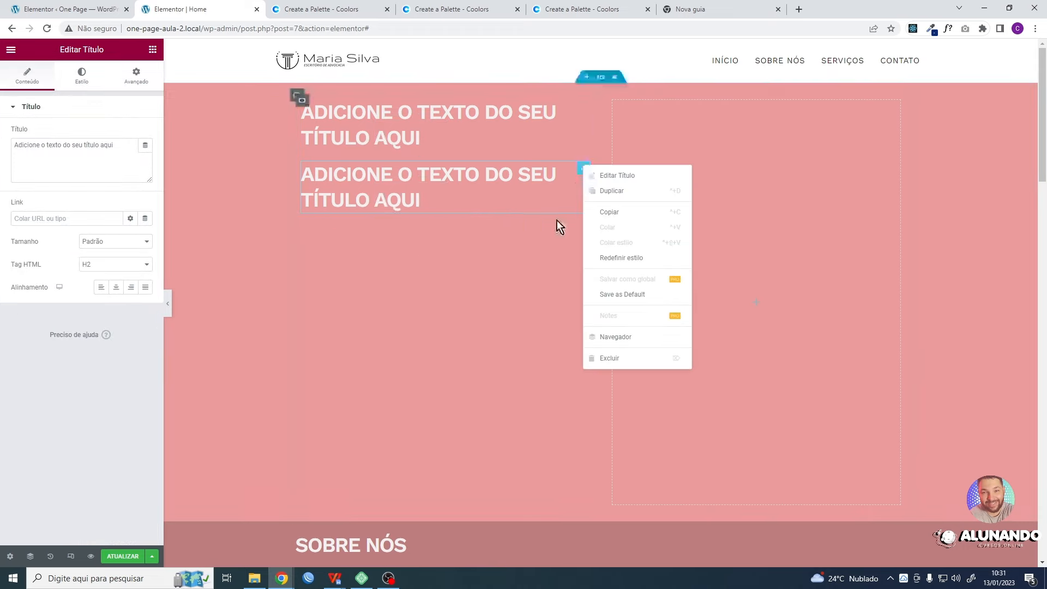
{"action": "left_click", "coordinate": [613, 359]}
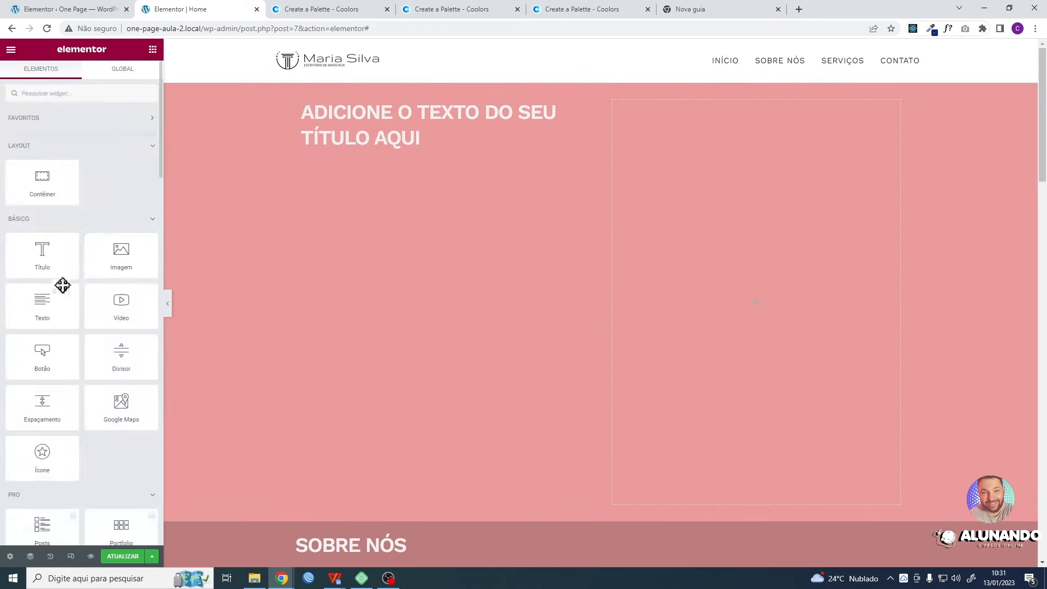
- Add a text widget below the heading in the first nested container, followed by a button widget
{"action": "left_click_drag", "start_coordinate": [41, 304], "coordinate": [423, 141]}
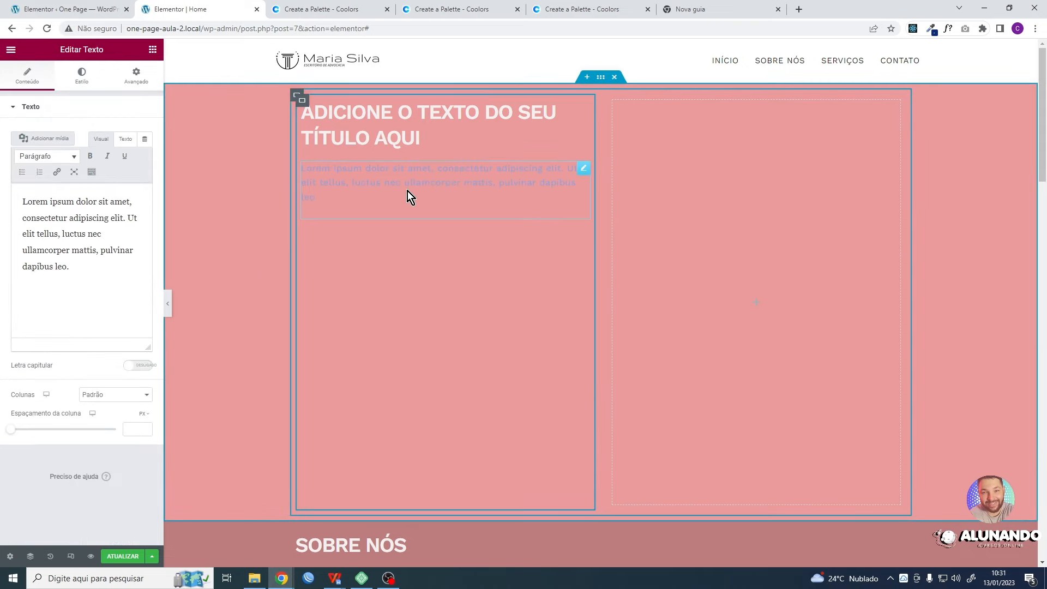
{"action": "left_click", "coordinate": [153, 49]}
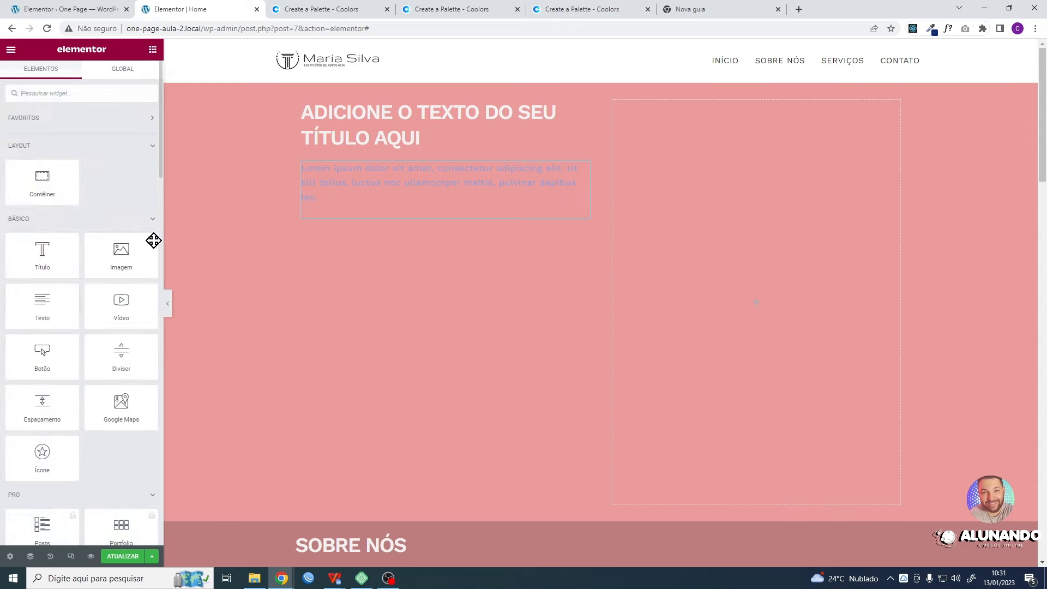
{"action": "left_click_drag", "start_coordinate": [39, 349], "coordinate": [452, 220]}
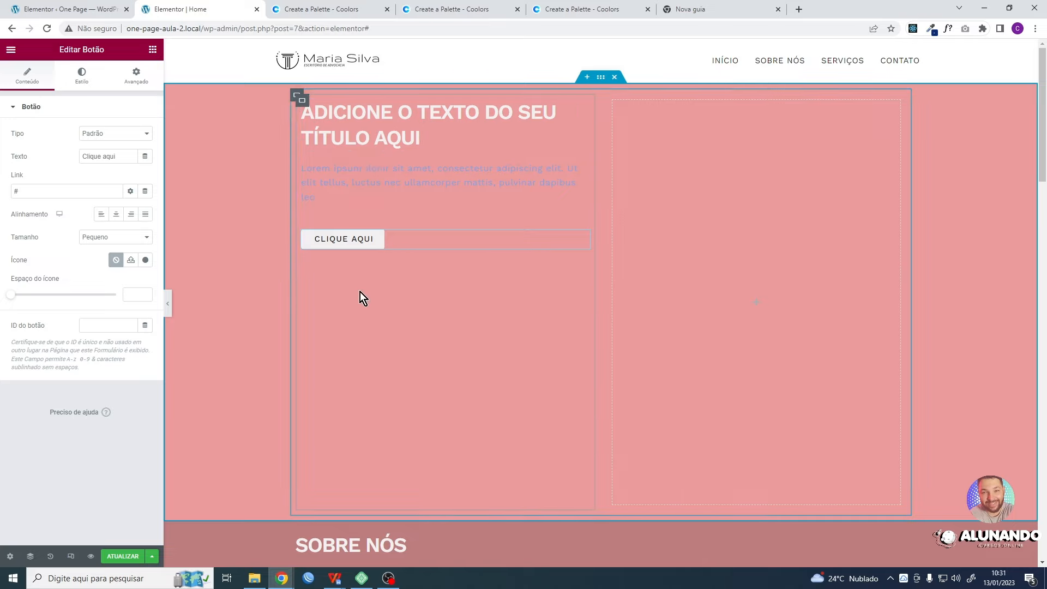
- Replace the heading's placeholder text with "Nós lutamos por seus direitos."
{"action": "left_click", "coordinate": [357, 132]}
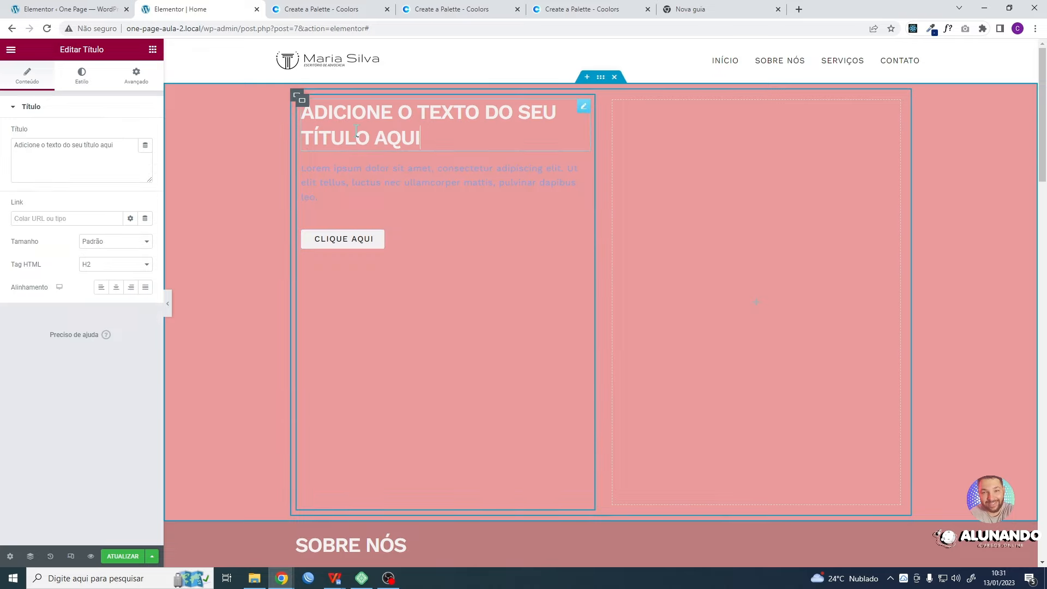
{"action": "left_click_drag", "start_coordinate": [122, 145], "coordinate": [6, 150]}
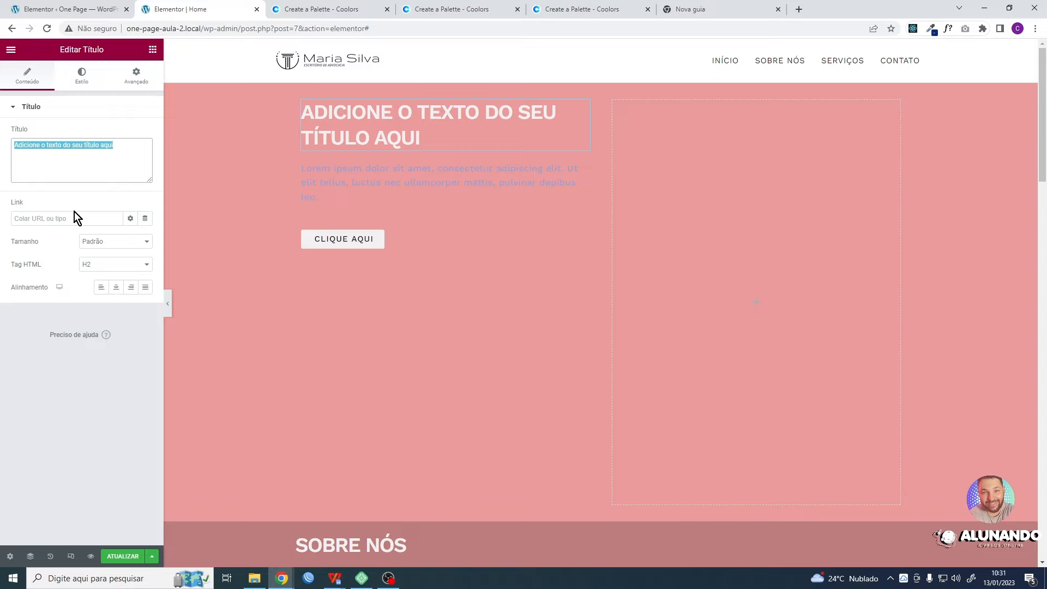
{"action": "key", "text": "BackSpace"}
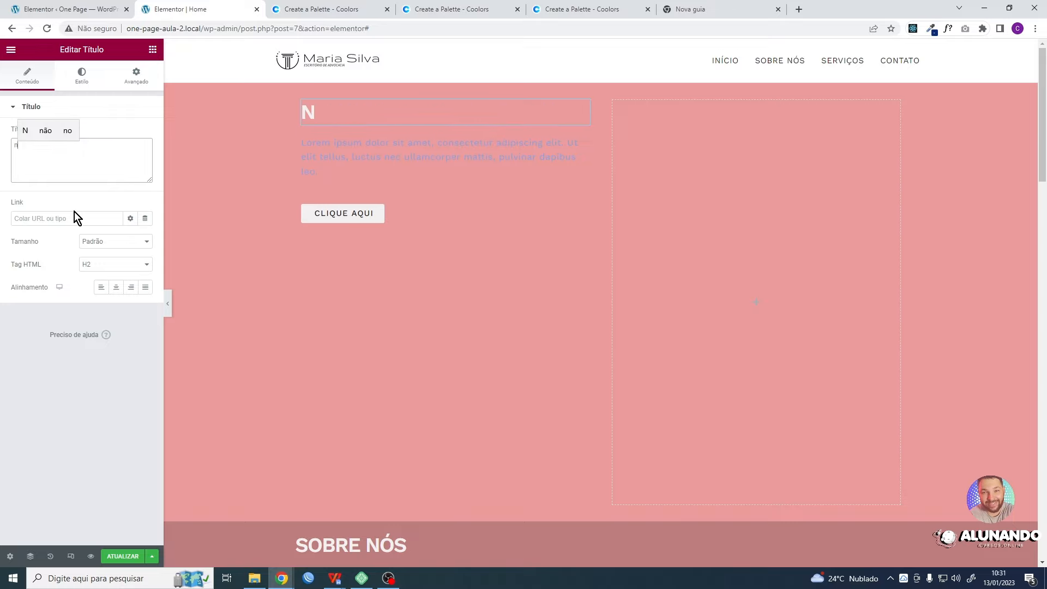
{"action": "type", "text": "Nós pr"}
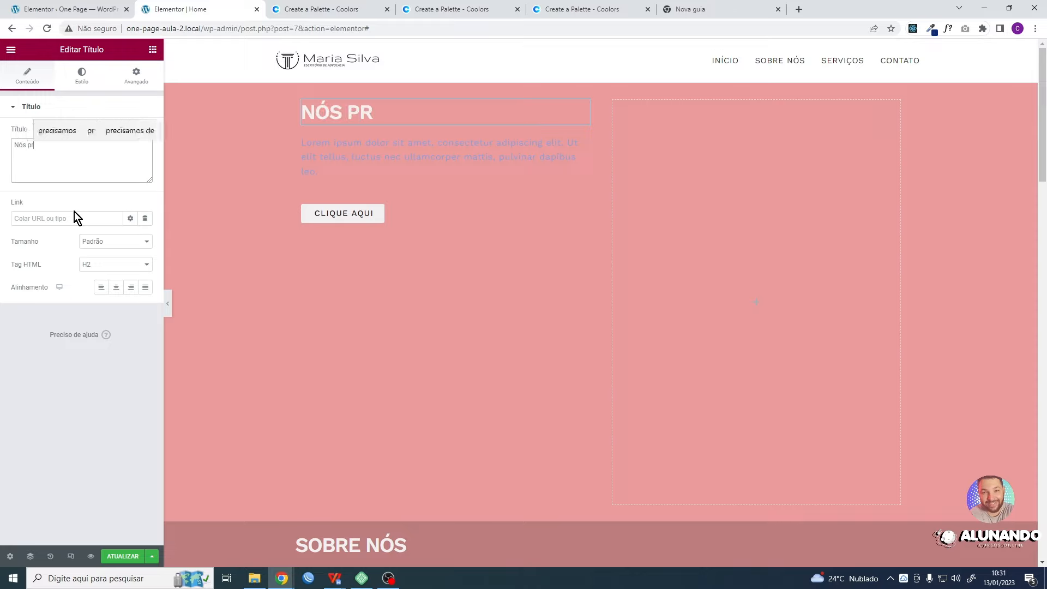
{"action": "key", "text": "BackSpace"}
{"action": "key", "text": "BackSpace"}
{"action": "type", "text": "l"}
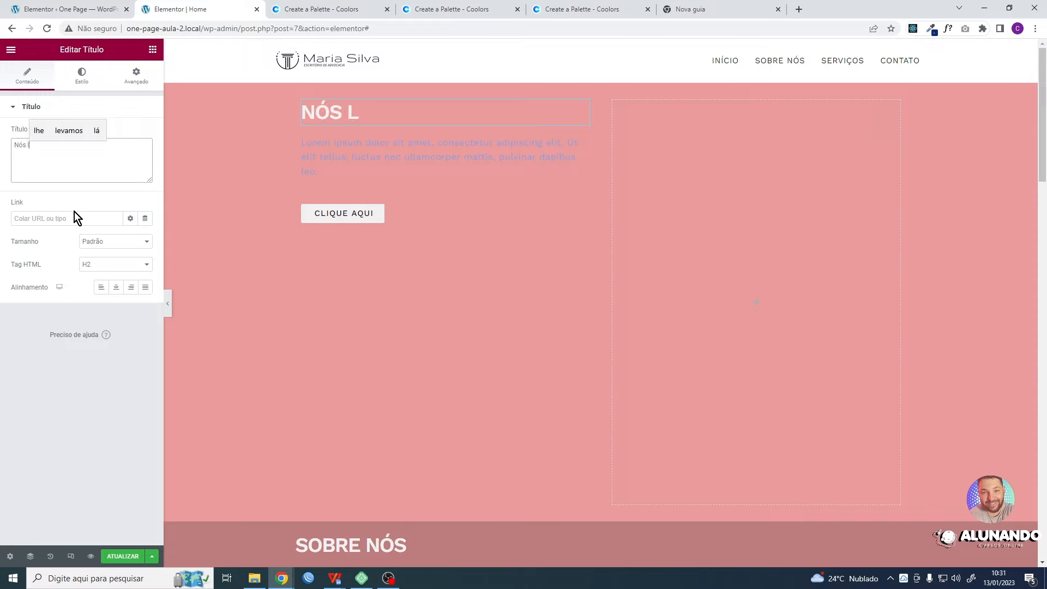
{"action": "type", "text": "utamos "}
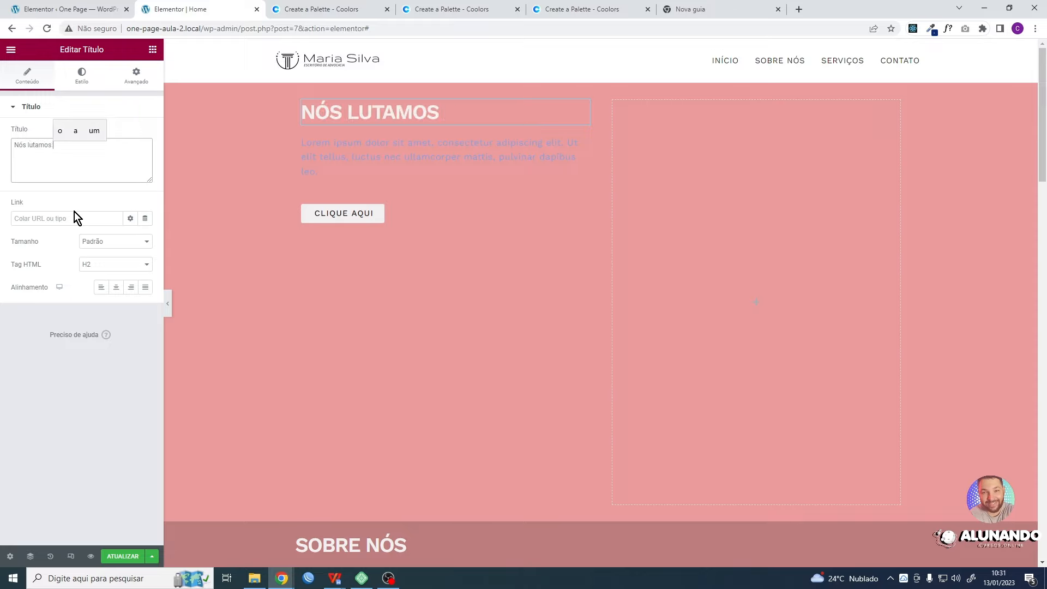
{"action": "type", "text": "por seus"}
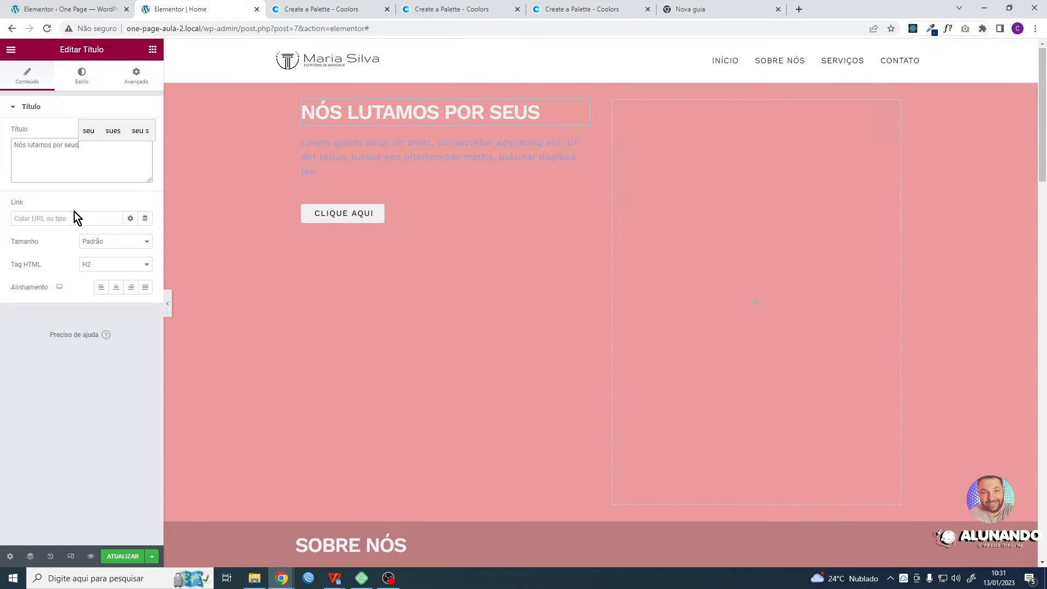
{"action": "type", "text": " direito"}
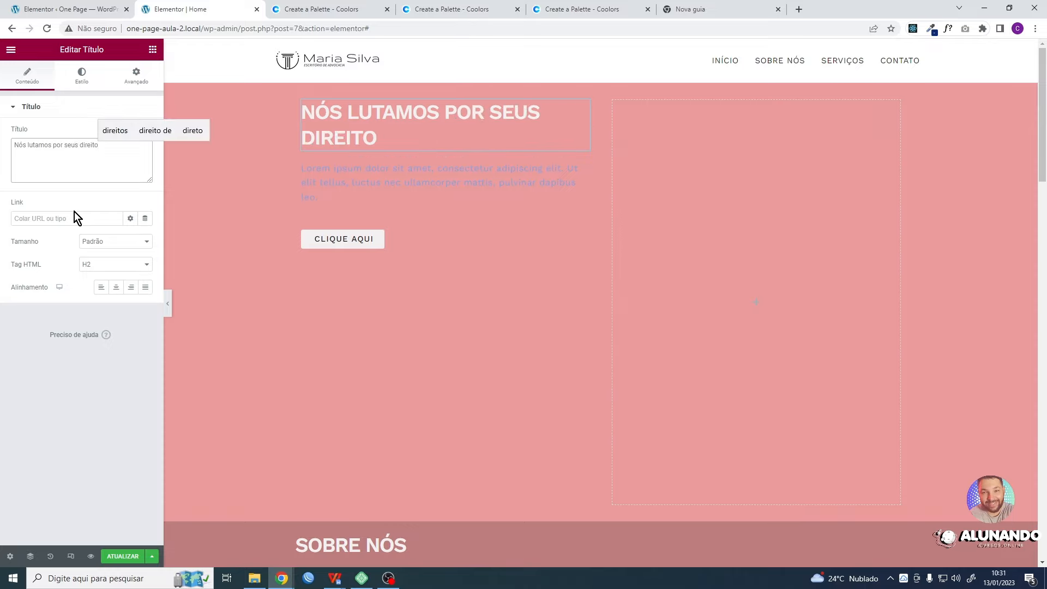
{"action": "type", "text": "s"}
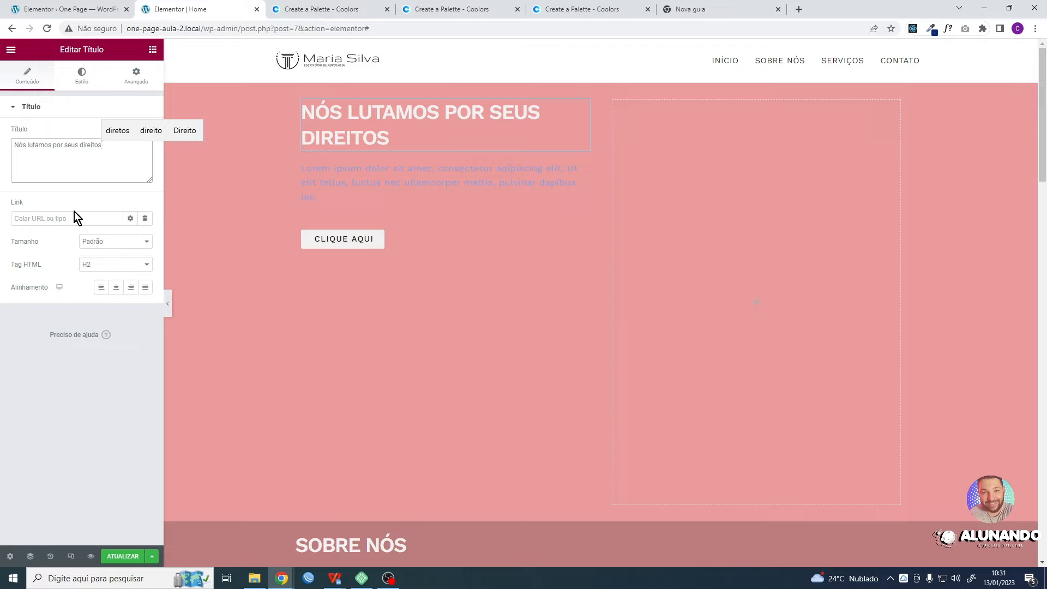
{"action": "type", "text": "."}
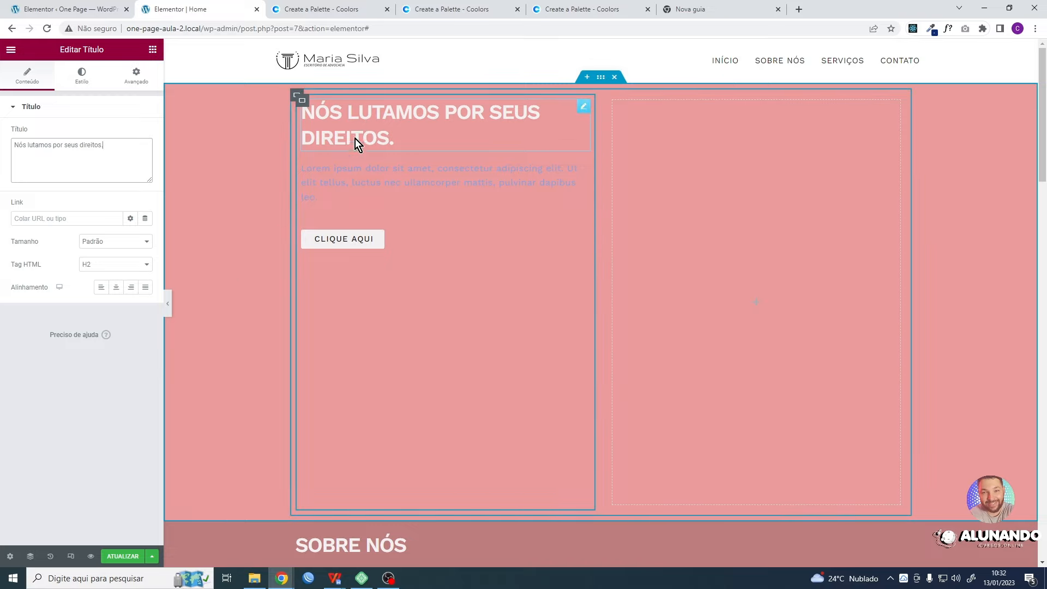
- Set the HTML tag of the "Nós lutamos por seus direitos." heading to H1
{"action": "left_click", "coordinate": [100, 266]}
{"action": "left_click", "coordinate": [37, 247]}
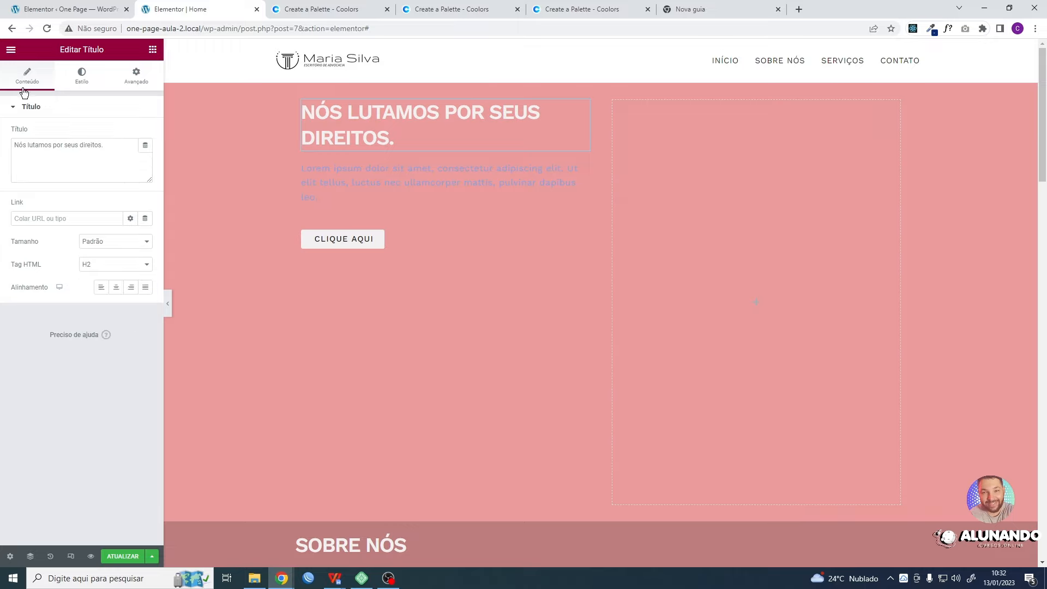
{"action": "left_click", "coordinate": [103, 270]}
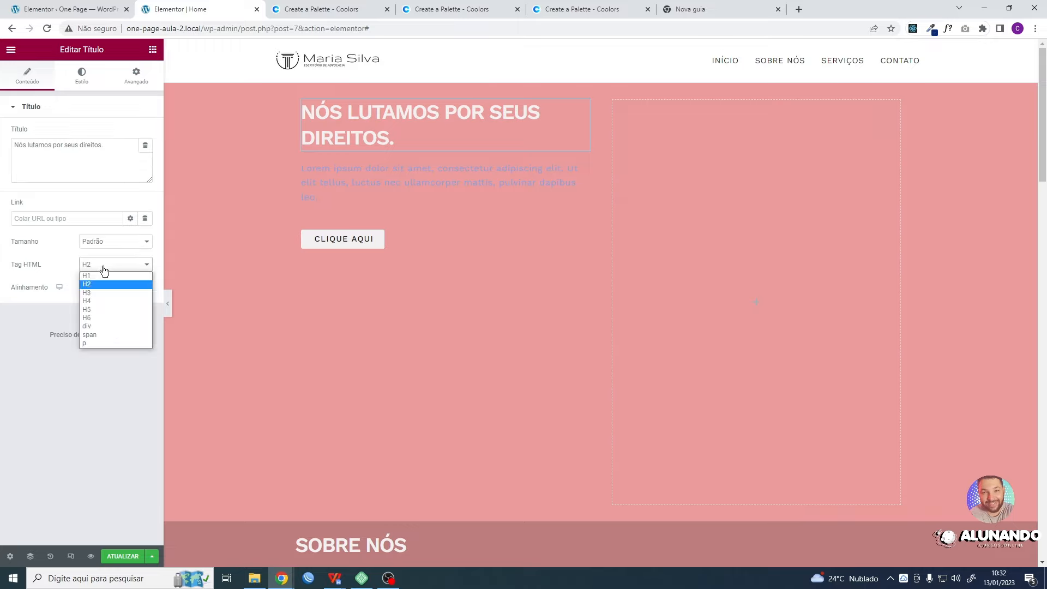
{"action": "left_click", "coordinate": [94, 280]}
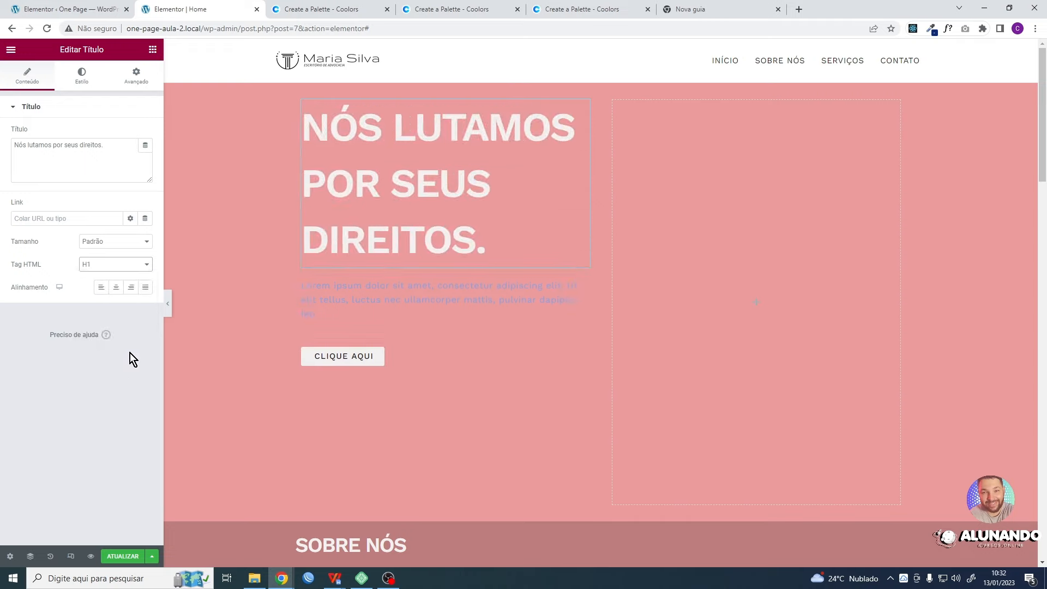
{"action": "left_click", "coordinate": [342, 298]}
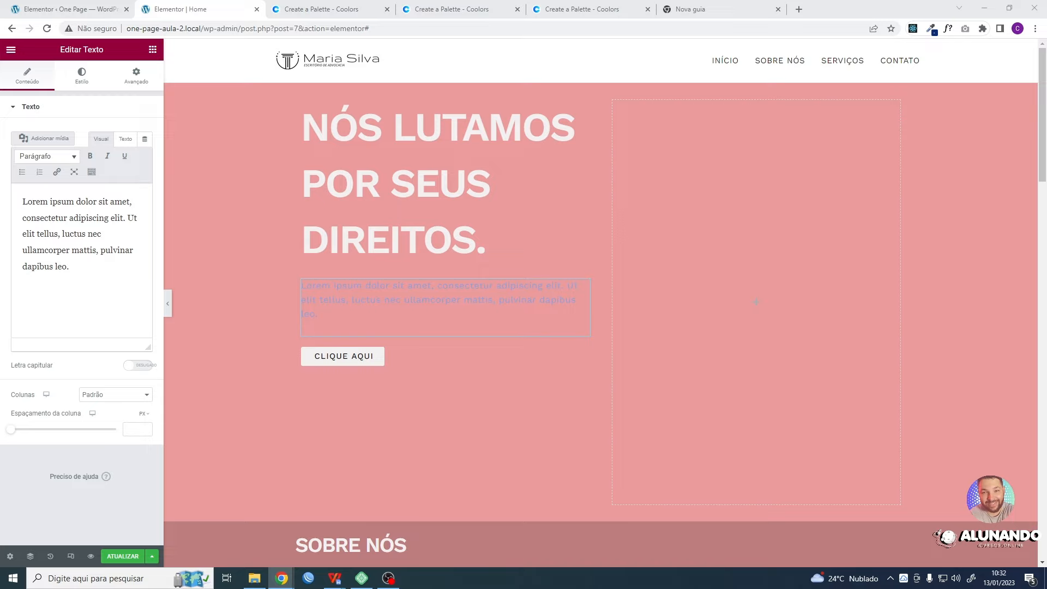
{"action": "left_click", "coordinate": [343, 309]}
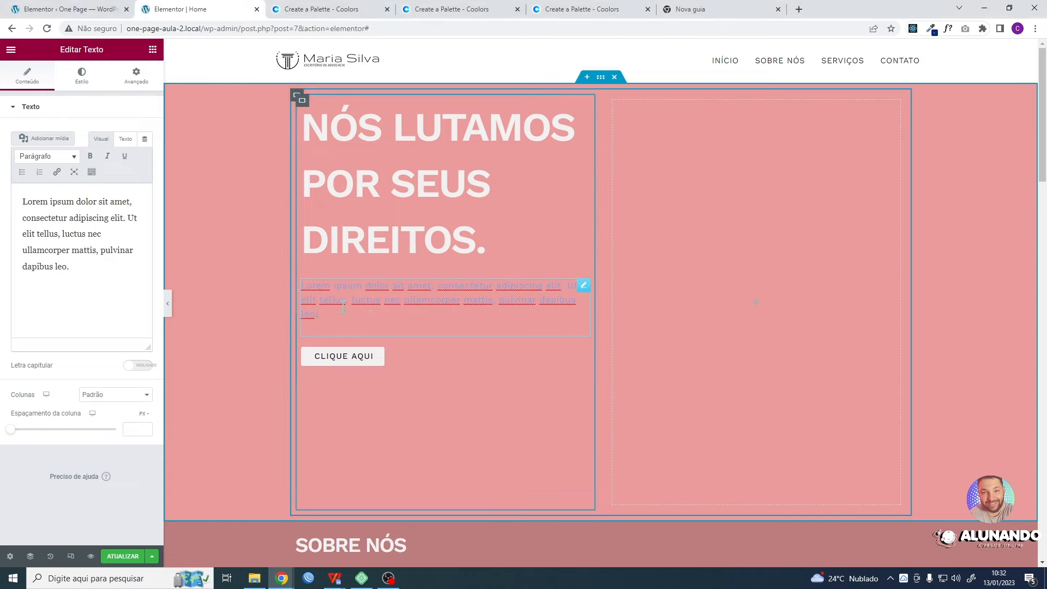
{"action": "mouse_move", "coordinate": [359, 320]}
{"action": "left_mouse_down"}
{"action": "mouse_move", "coordinate": [300, 292]}
{"action": "mouse_move", "coordinate": [390, 306]}
{"action": "mouse_move", "coordinate": [368, 306]}
{"action": "left_mouse_up"}
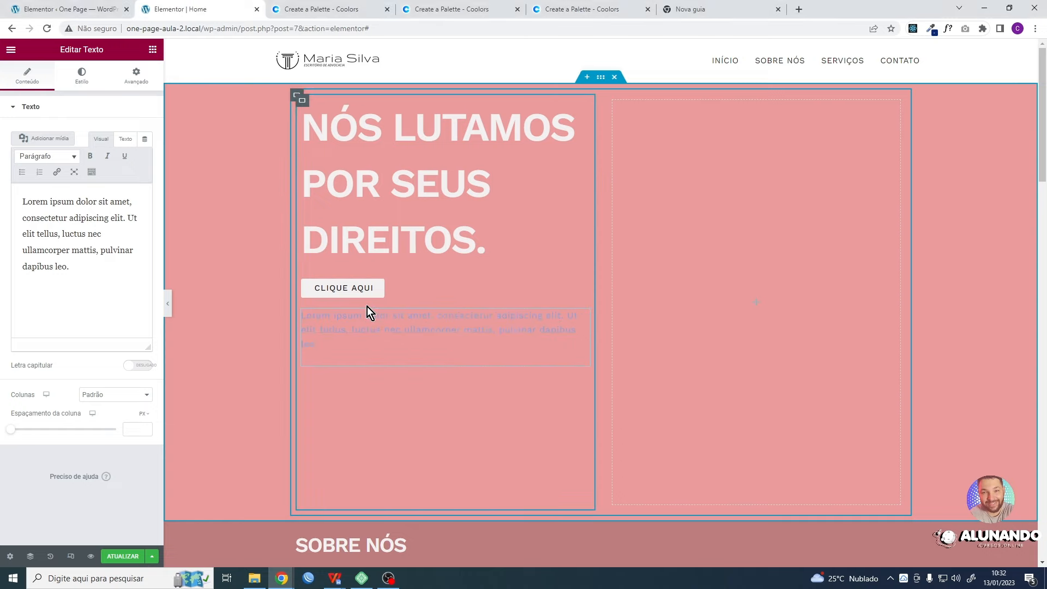
{"action": "key", "text": "ctrl+z"}
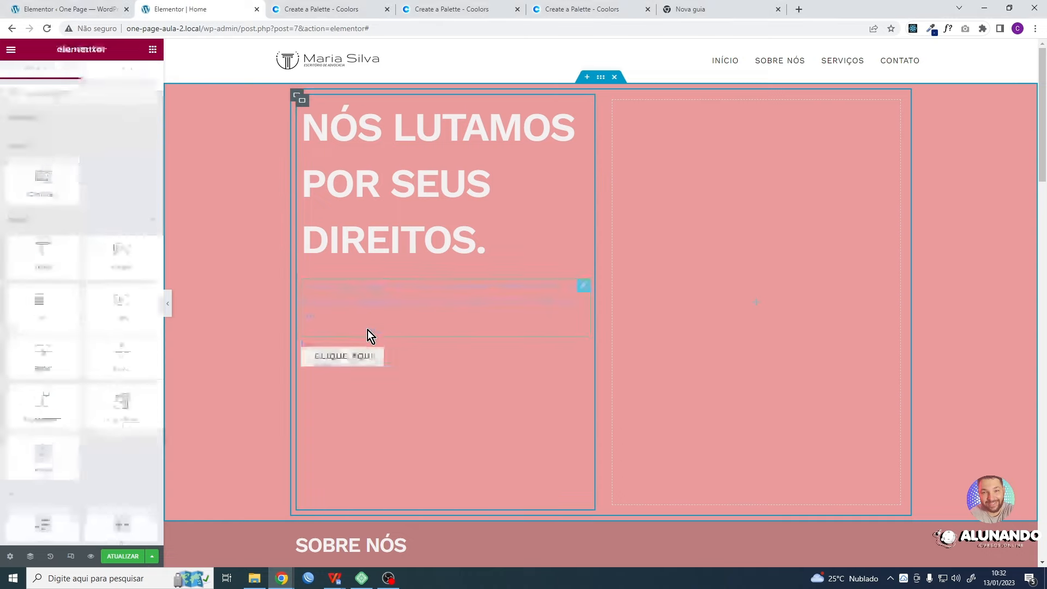
- Try to replace the placeholder paragraph directly on the page with the copied "Precisa de ajuda com um problema legal?" text, and undo it
{"action": "left_click", "coordinate": [334, 303]}
{"action": "key", "text": "ctrl+a"}
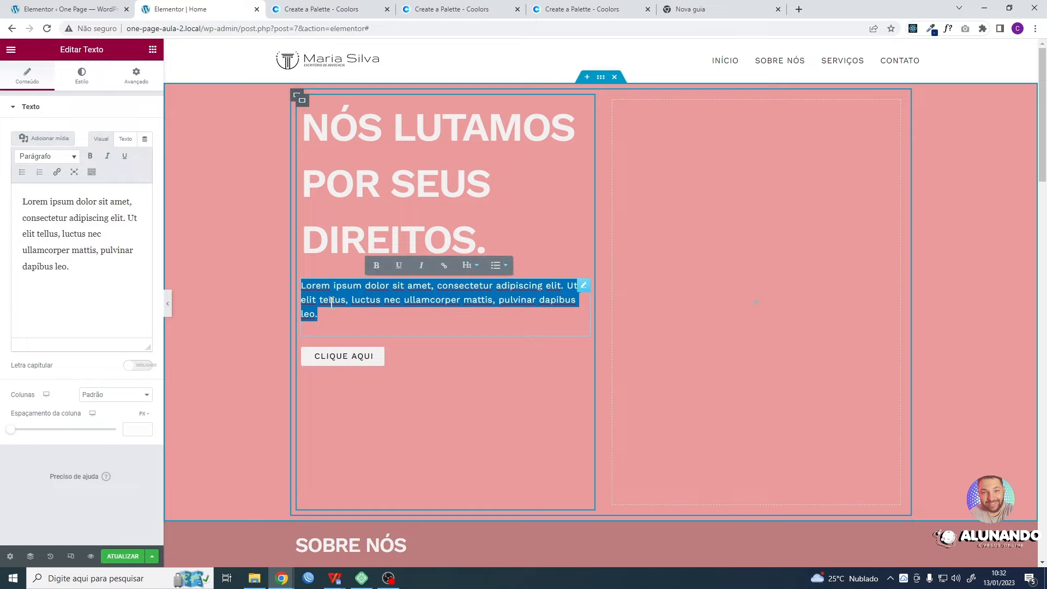
{"action": "left_click", "coordinate": [349, 330]}
{"action": "triple_click", "coordinate": [330, 301]}
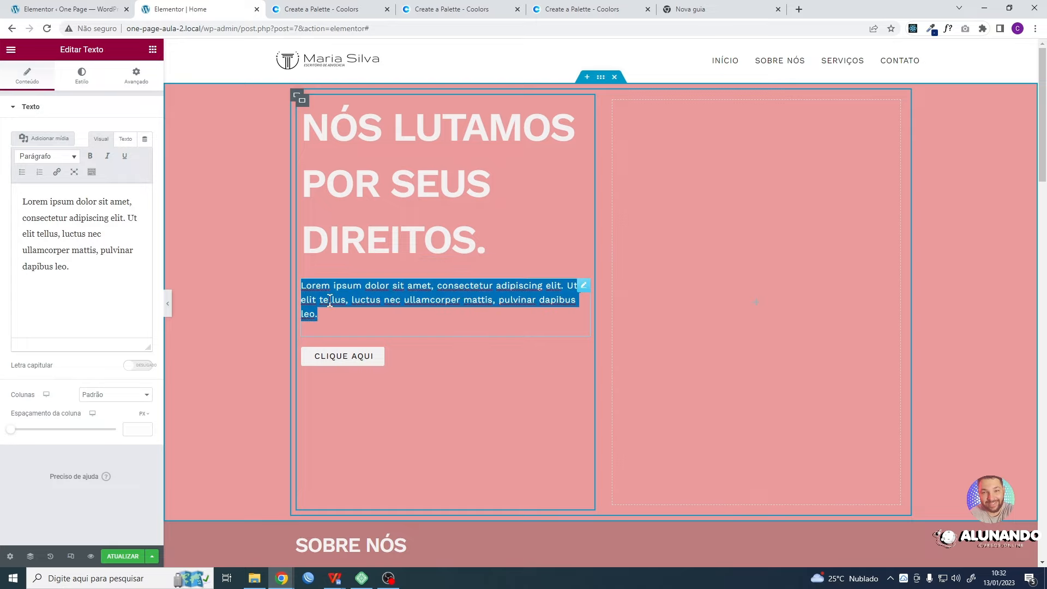
{"action": "left_click", "coordinate": [340, 312]}
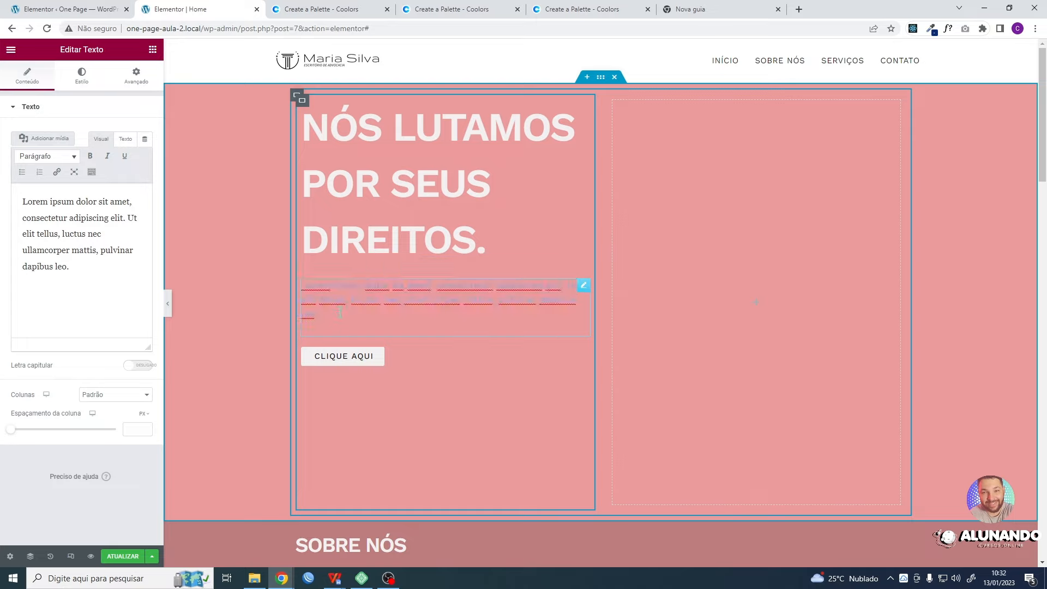
{"action": "triple_click", "coordinate": [344, 306]}
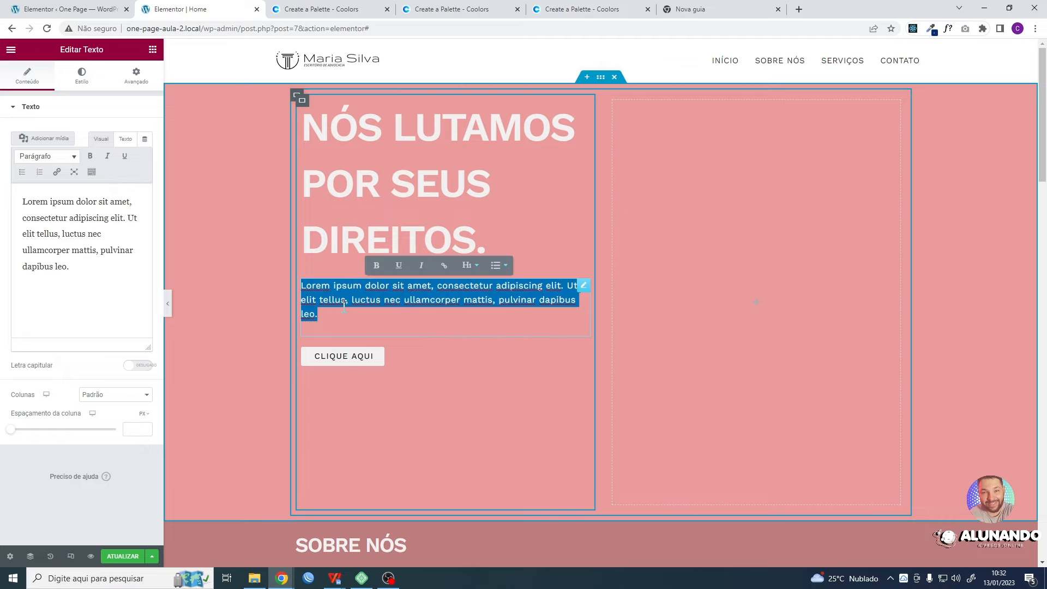
{"action": "type", "text": "Precisa de ajuda com um problema legal? Não hesite em entrar em contato conosco. Oferecemos consultas gratuitas para que você possa entender suas opções e tomar uma decisão informada."}
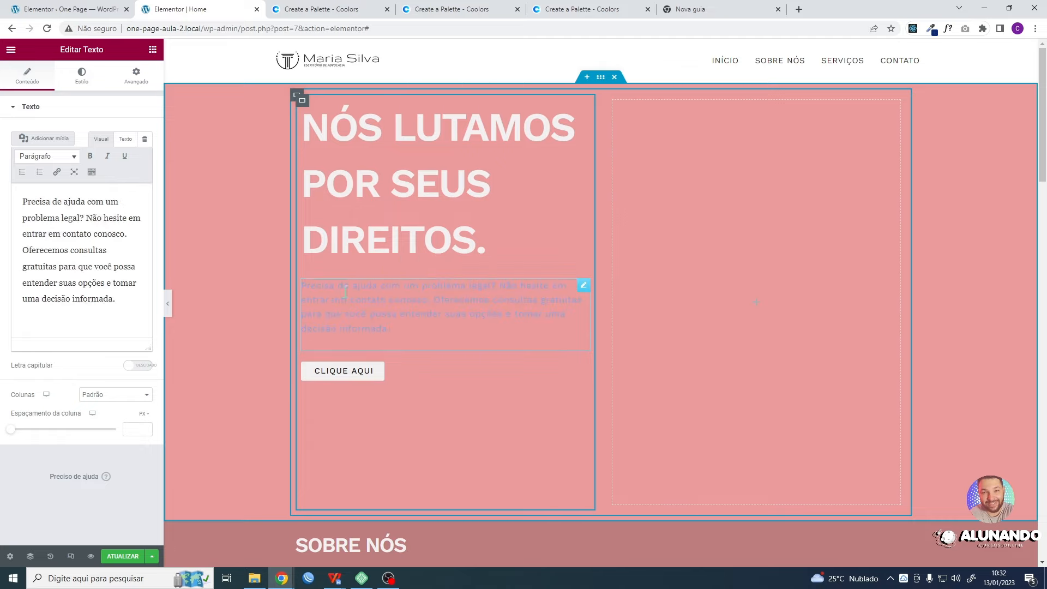
{"action": "key", "text": "ctrl+z"}
{"action": "left_click", "coordinate": [424, 311]}
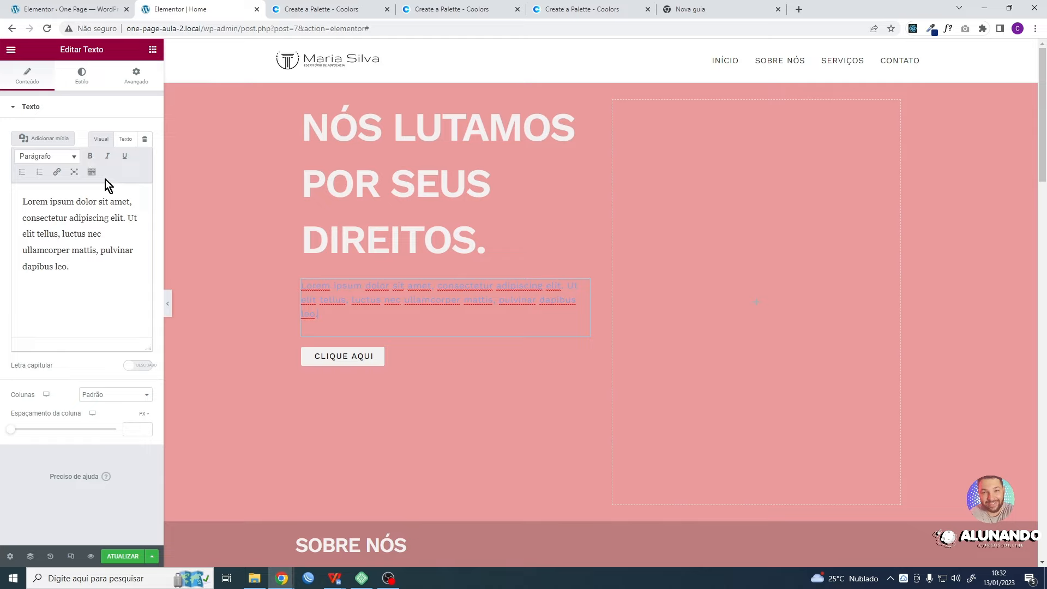
- Try pasting the copied text over the placeholder in the paragraph widget's visual editor, and undo the paste
{"action": "left_click_drag", "start_coordinate": [82, 271], "coordinate": [16, 199]}
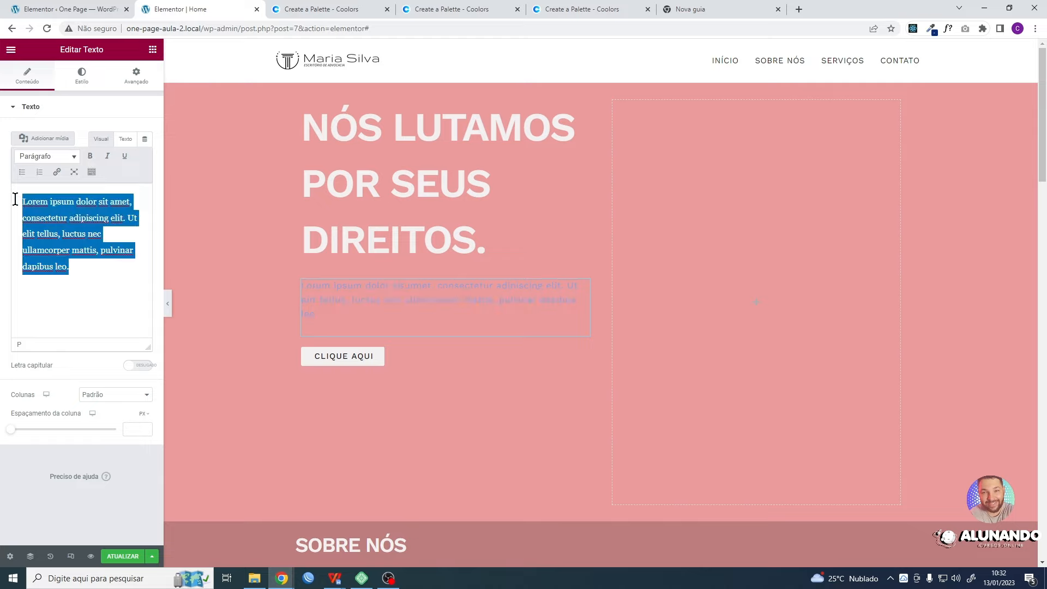
{"action": "type", "text": "Precisa de ajuda com um problema legal? Não hesite em entrar em contato conosco. Oferecemos consultas gratuitas para que você possa entender suas opções e tomar uma decisão informada."}
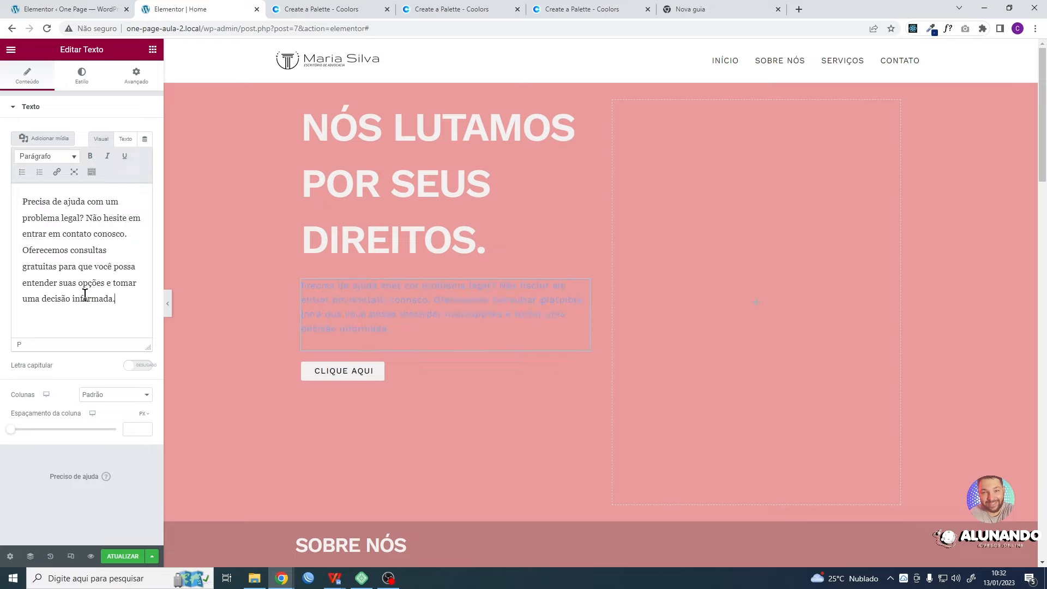
{"action": "key", "text": "ctrl+z"}
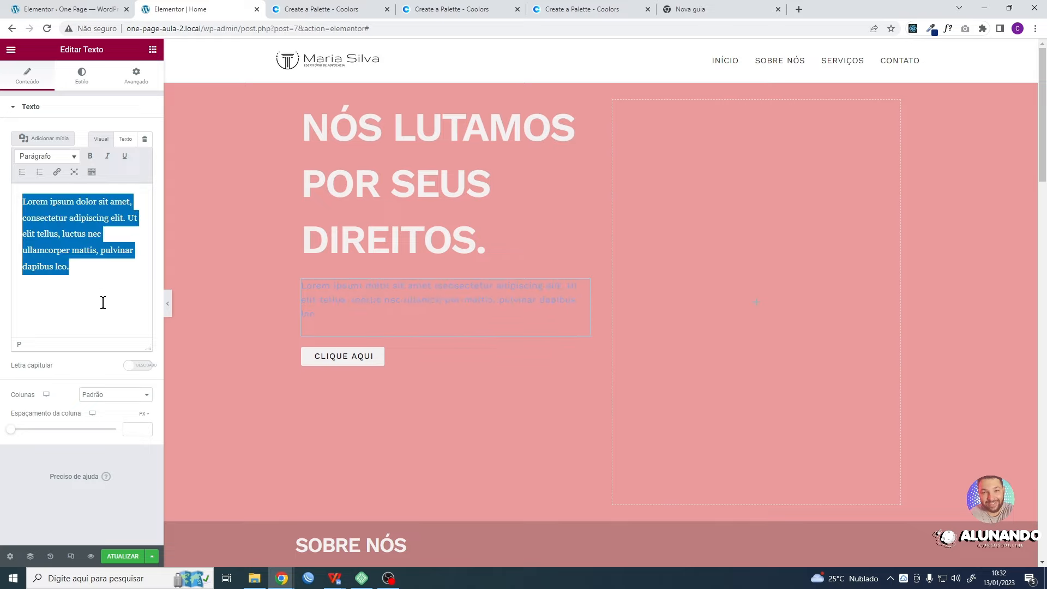
- Replace the placeholder in the paragraph's plain-text editor with the copied text from "Precisa de ajuda com um problema legal?" to "decisão informada."
{"action": "left_click", "coordinate": [125, 140]}
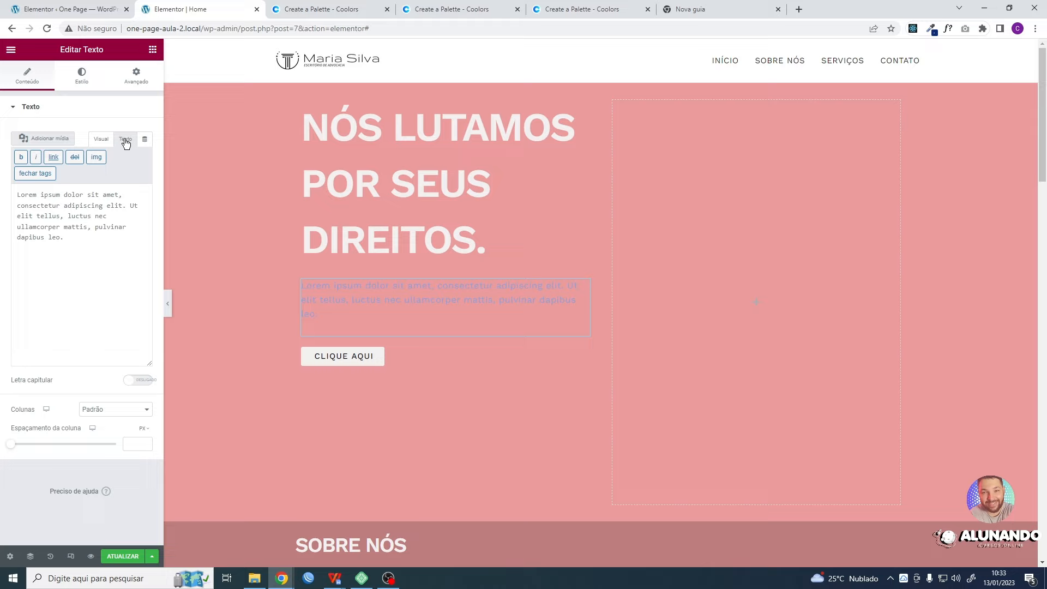
{"action": "left_click", "coordinate": [88, 253]}
{"action": "key", "text": "ctrl+a"}
{"action": "type", "text": "Precisa de ajuda com um problema legal? Não hesite em entrar em contato conosco. Oferecemos consultas gratuitas para que você possa entender suas opções e tomar uma decisão informada"}
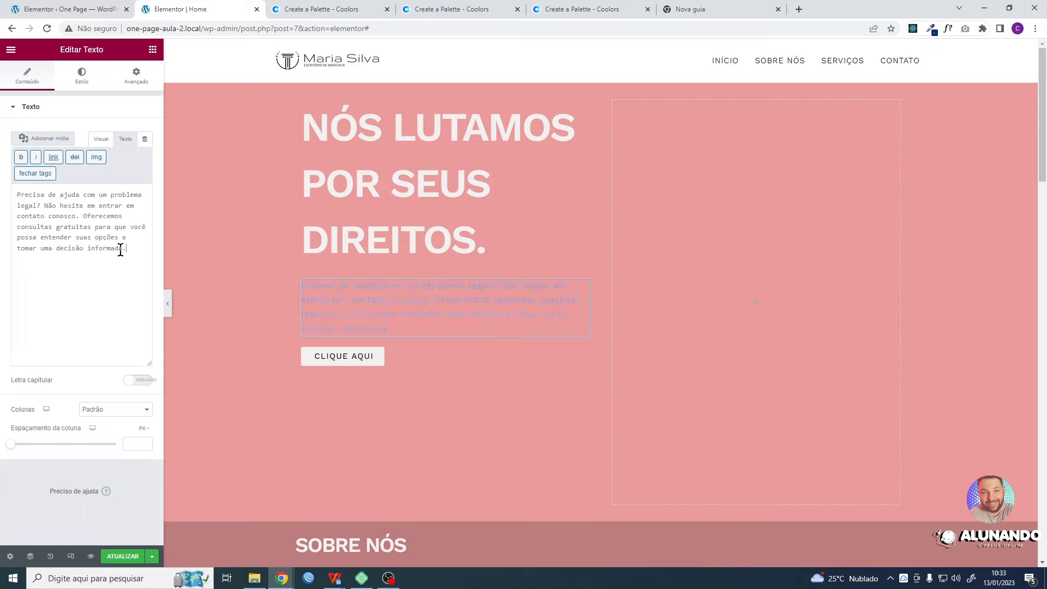
{"action": "type", "text": "."}
- Examine the pasted paragraph in both the plain-text and visual editor modes, returning to plain-text mode
{"action": "left_click_drag", "start_coordinate": [128, 250], "coordinate": [14, 196]}
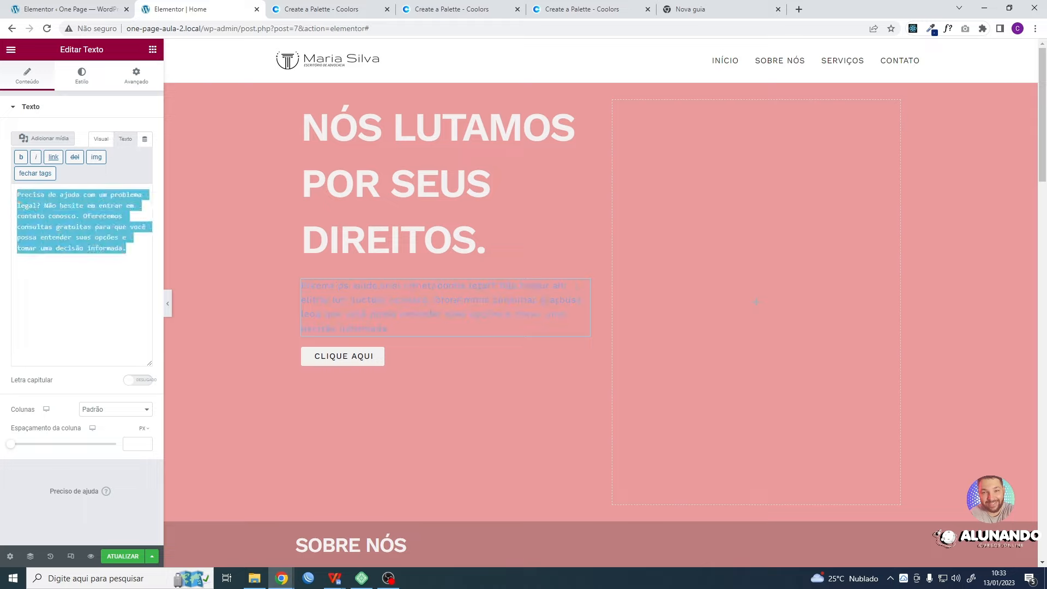
{"action": "left_click", "coordinate": [98, 280]}
{"action": "left_click_drag", "start_coordinate": [126, 250], "coordinate": [10, 200]}
{"action": "left_click", "coordinate": [86, 289]}
{"action": "left_click_drag", "start_coordinate": [126, 250], "coordinate": [17, 193]}
{"action": "left_click", "coordinate": [102, 140]}
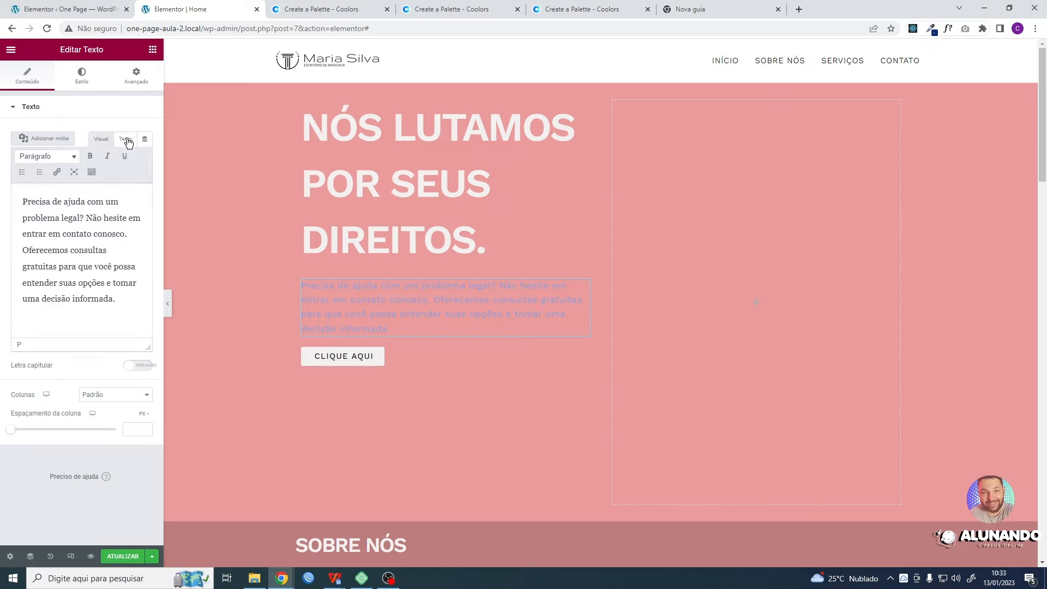
{"action": "left_click", "coordinate": [126, 139]}
{"action": "left_click_drag", "start_coordinate": [127, 250], "coordinate": [23, 203]}
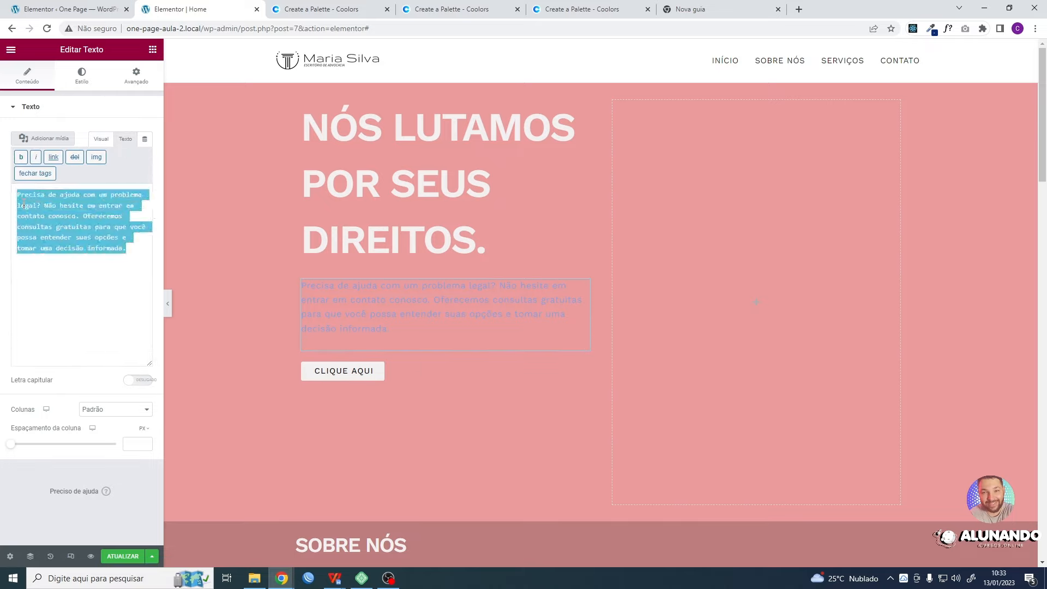
{"action": "left_click", "coordinate": [90, 251]}
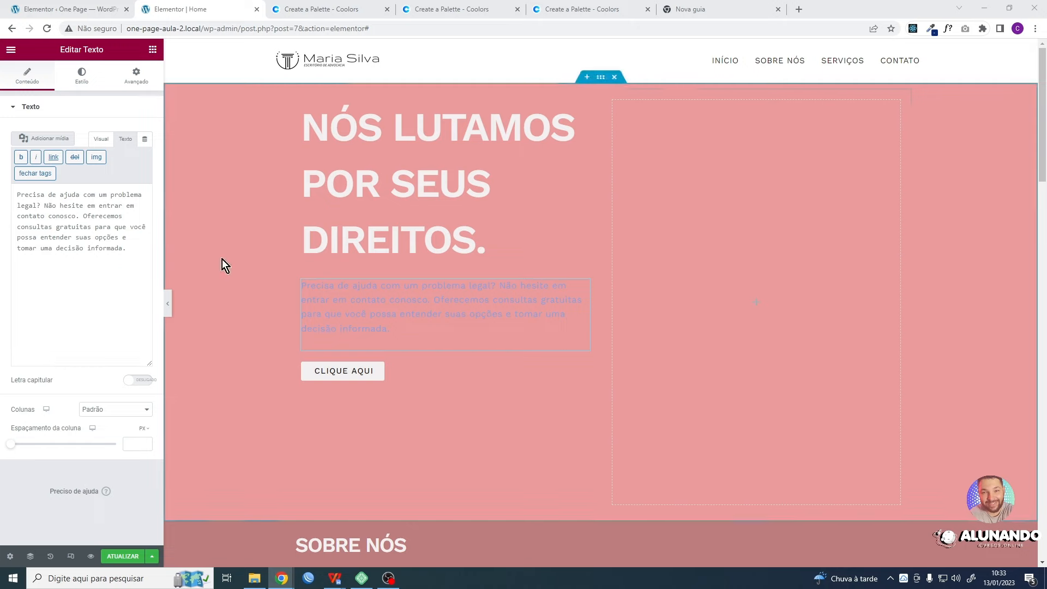
- Change the button's label to "Agendar agora"
{"action": "left_click", "coordinate": [372, 372]}
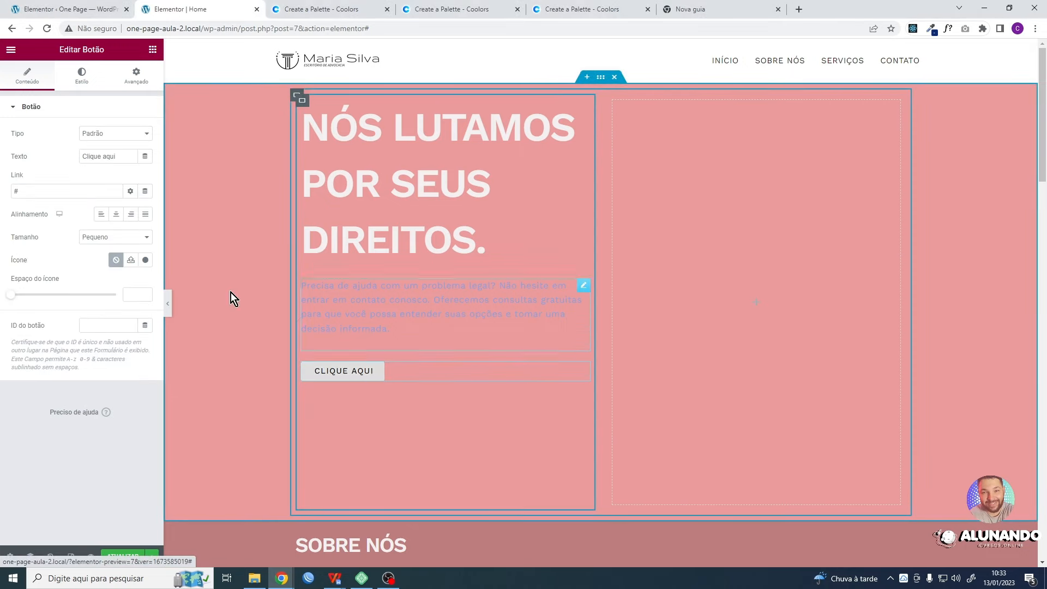
{"action": "left_click_drag", "start_coordinate": [115, 156], "coordinate": [81, 156]}
{"action": "type", "text": "Agendar agora"}
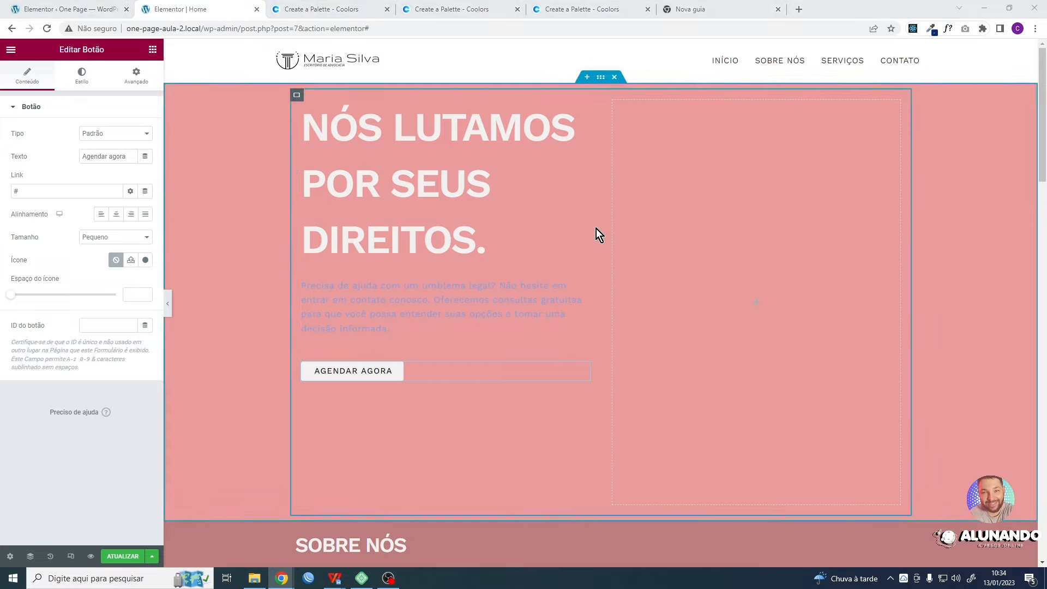
- Clear the background colour of the first section's outer container, with the background type set to classic
{"action": "left_click", "coordinate": [601, 78]}
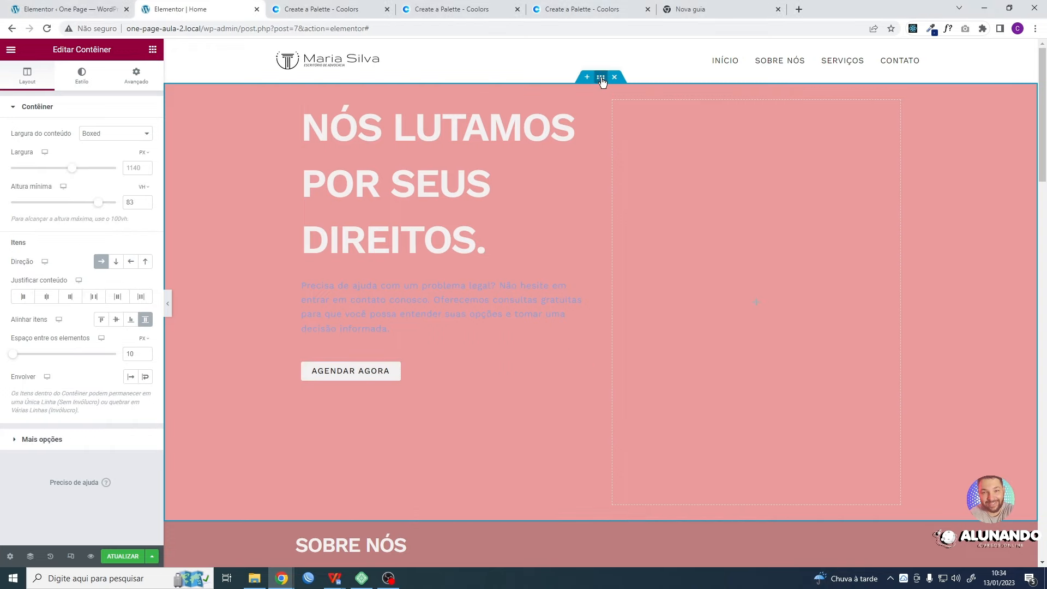
{"action": "left_click", "coordinate": [82, 75]}
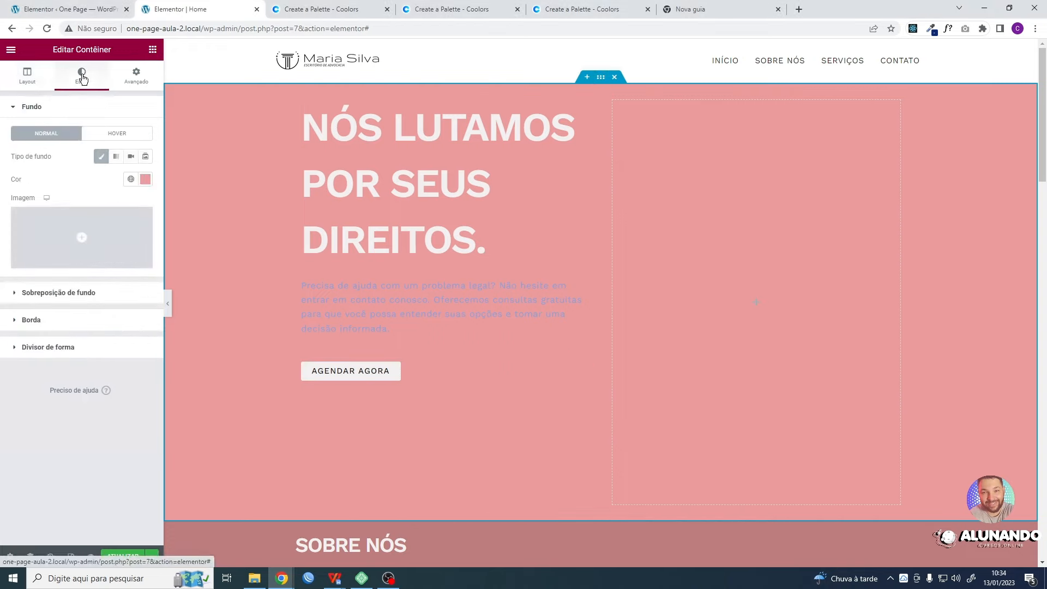
{"action": "left_click", "coordinate": [101, 158]}
{"action": "left_click", "coordinate": [27, 75]}
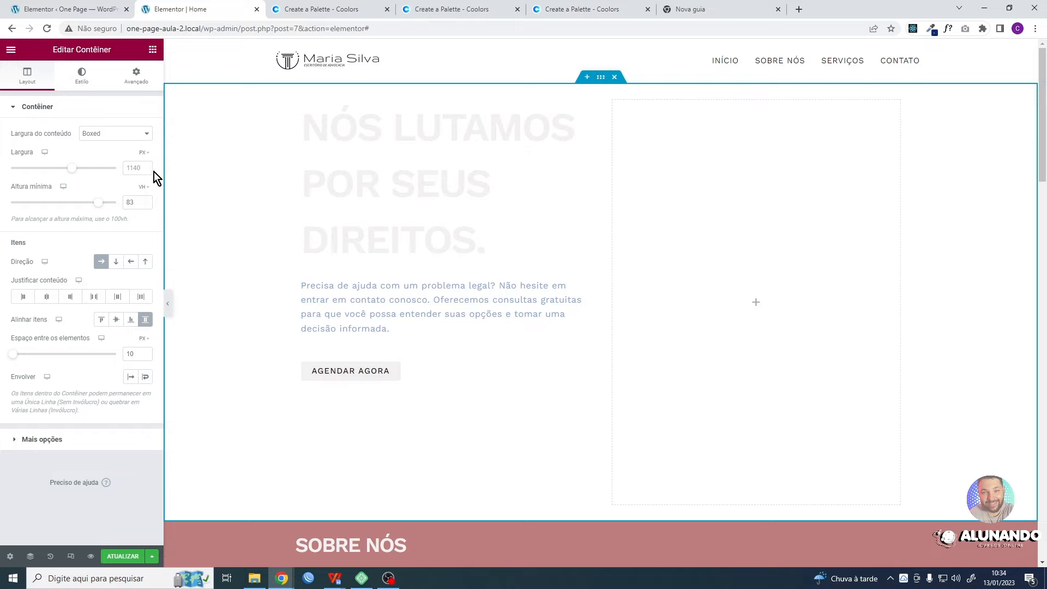
{"action": "left_click", "coordinate": [82, 79]}
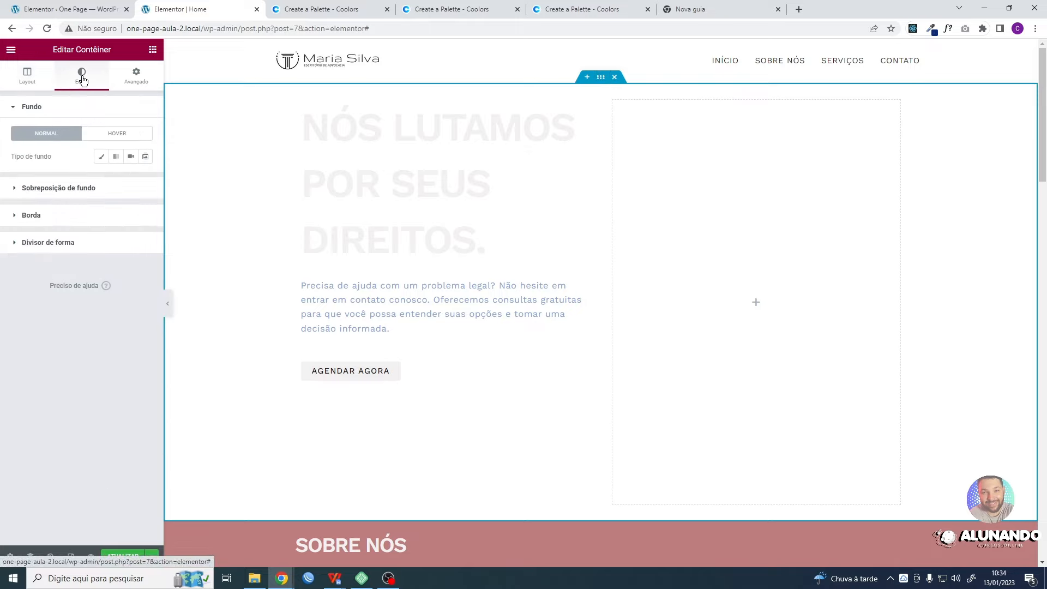
{"action": "left_click", "coordinate": [102, 158]}
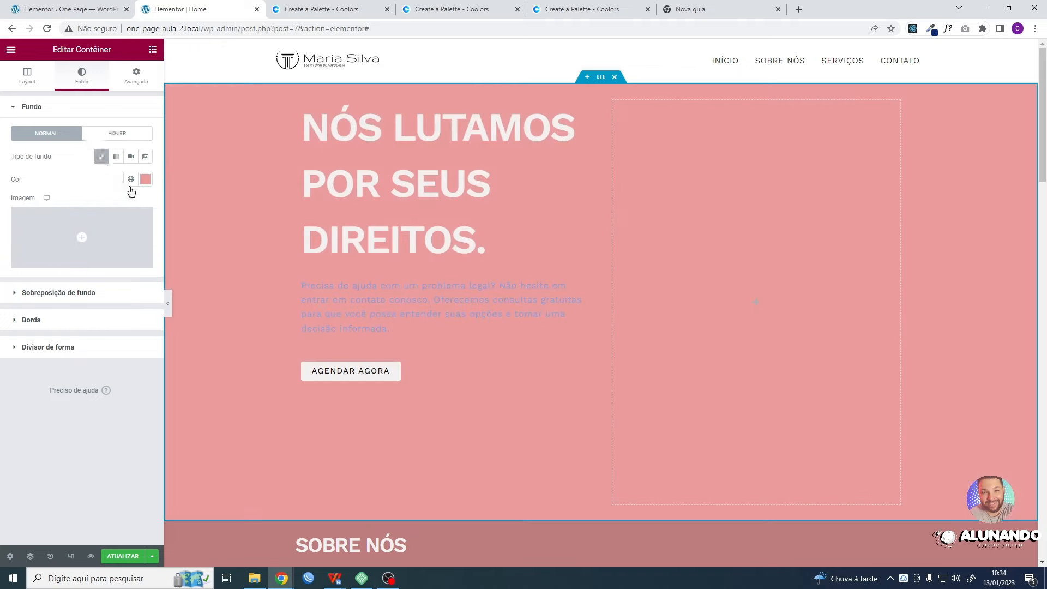
{"action": "left_click", "coordinate": [146, 181]}
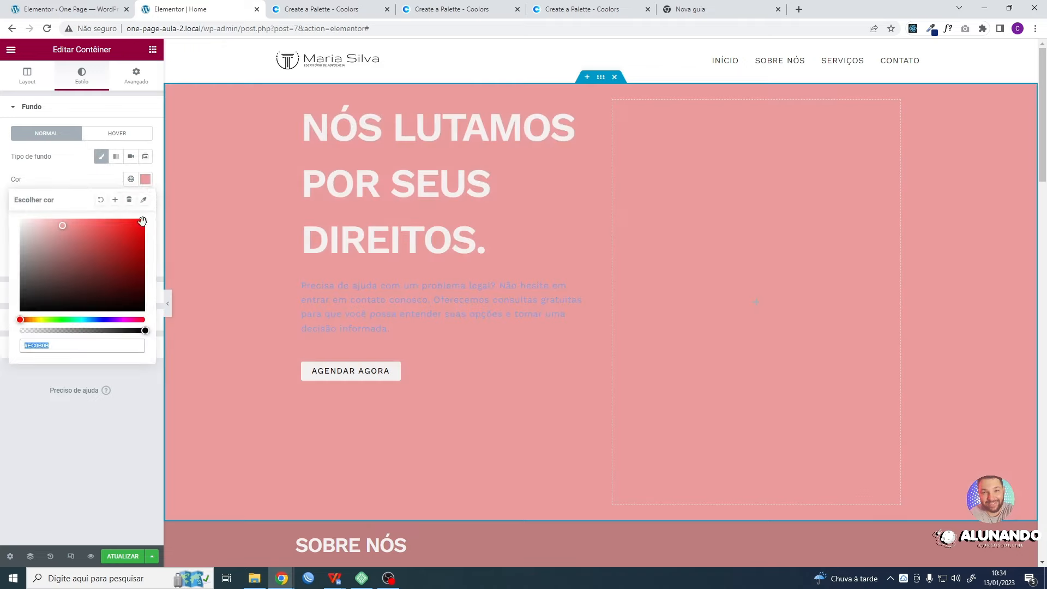
{"action": "left_click", "coordinate": [101, 205]}
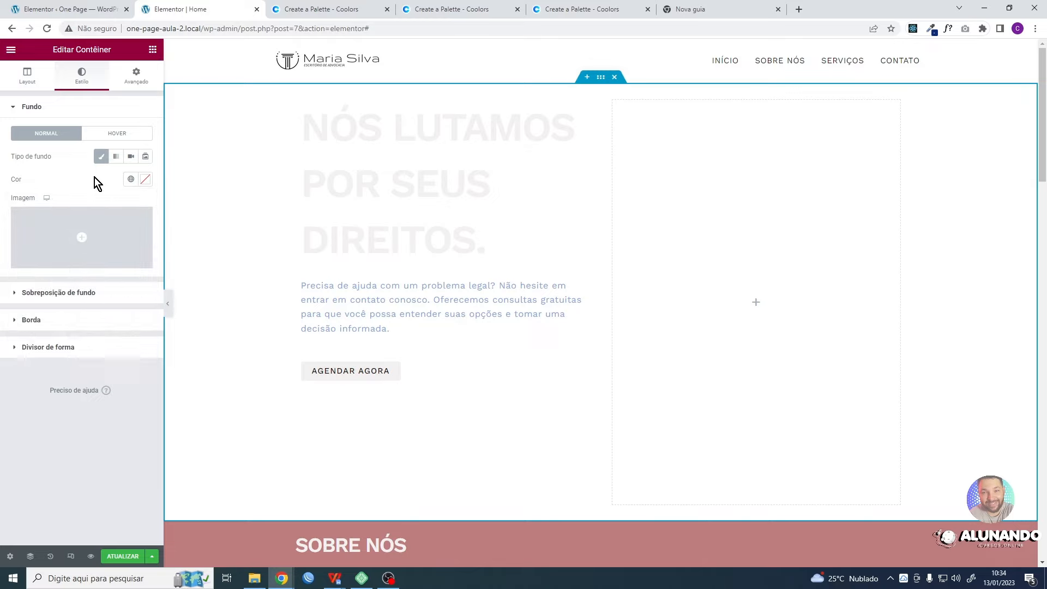
{"action": "mouse_move", "coordinate": [89, 243]}
{"action": "left_click", "coordinate": [60, 224]}
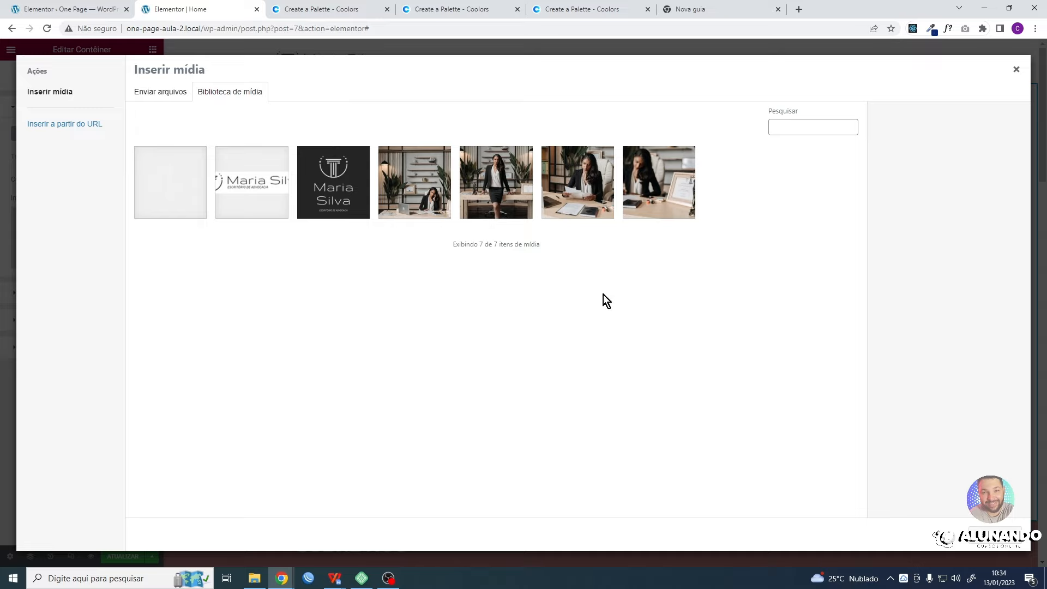
{"action": "left_click", "coordinate": [582, 187]}
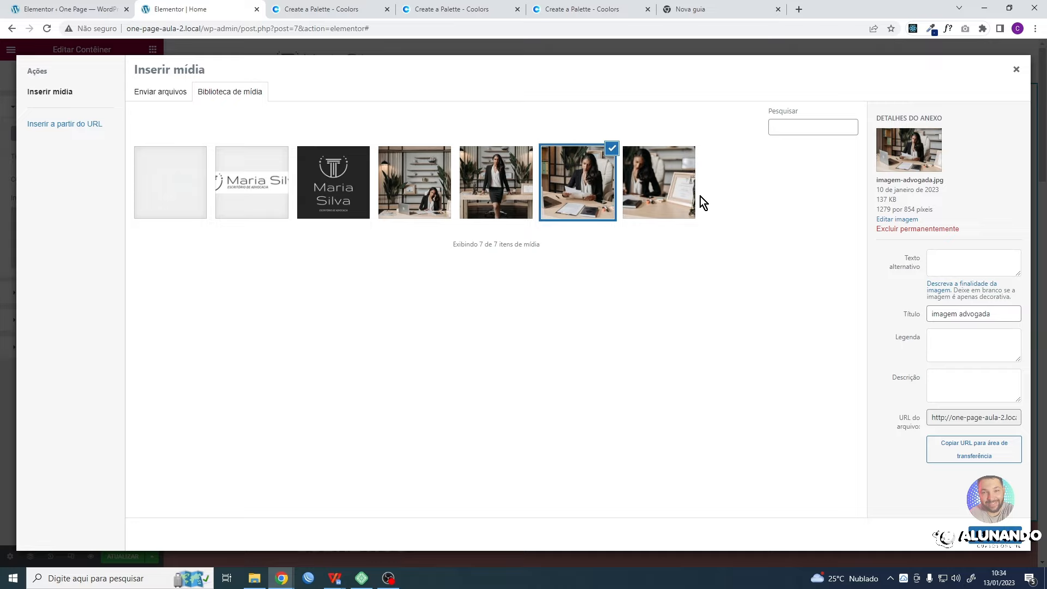
{"action": "left_click", "coordinate": [1016, 69]}
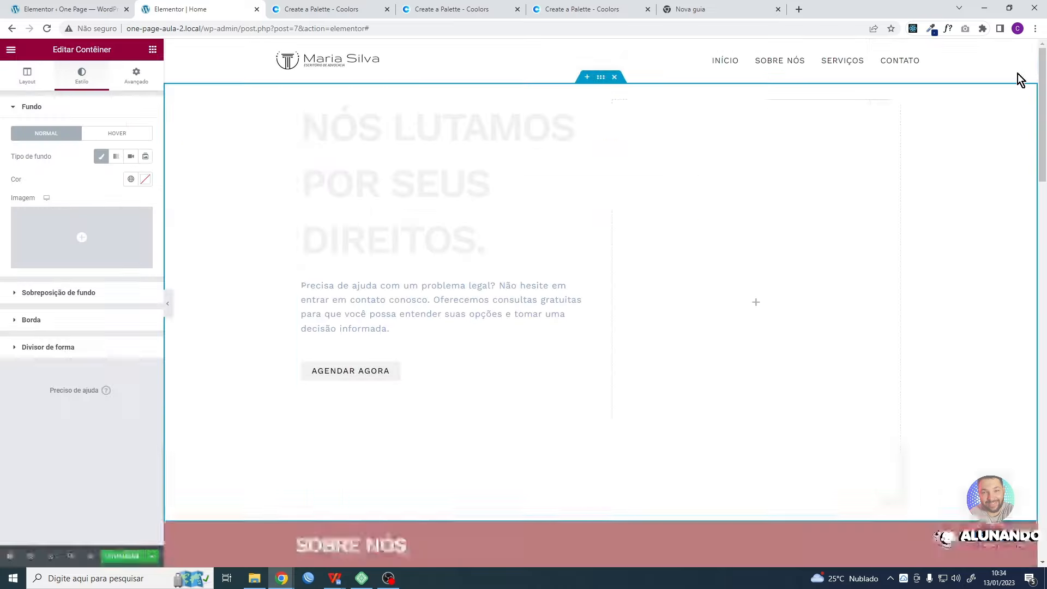
- Open the background image chooser, and in File Explorer inspect the icones and Imagens folders of the site's project folder
{"action": "left_click", "coordinate": [106, 232]}
{"action": "key", "text": "super+e"}
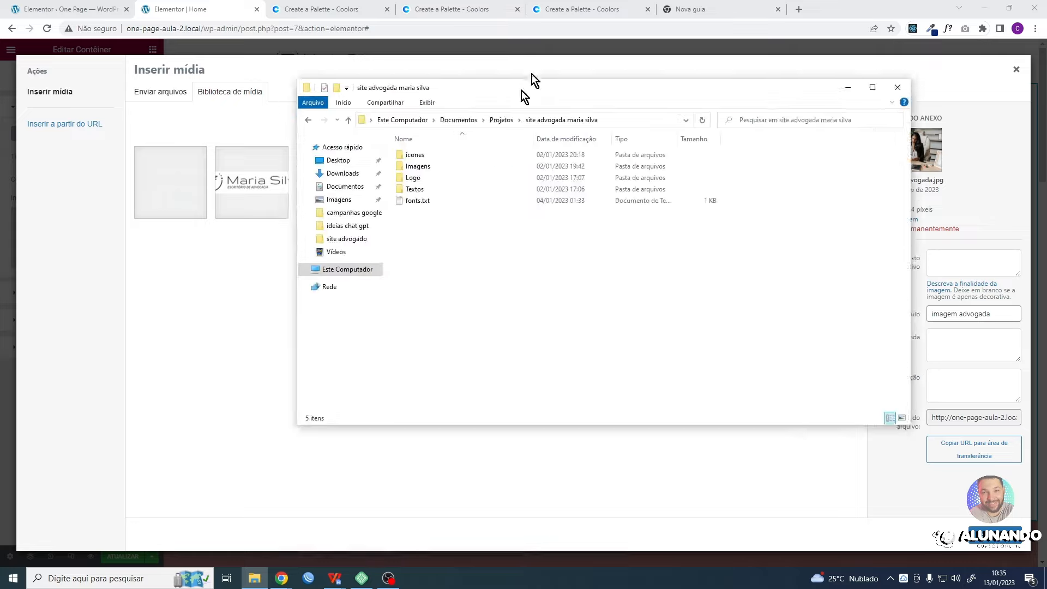
{"action": "left_click_drag", "start_coordinate": [525, 93], "coordinate": [590, 159]}
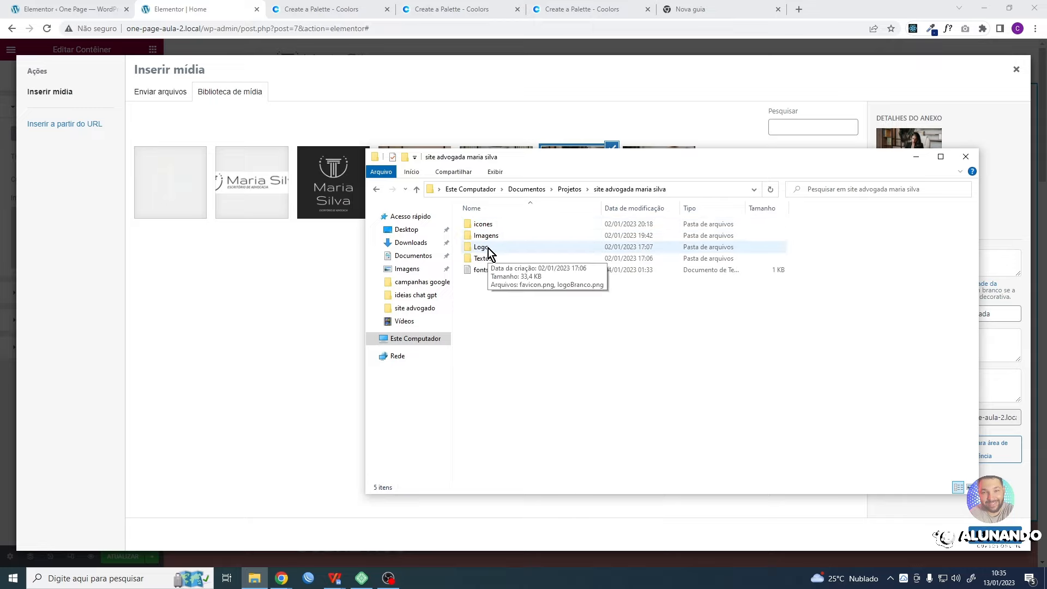
{"action": "double_click", "coordinate": [482, 224]}
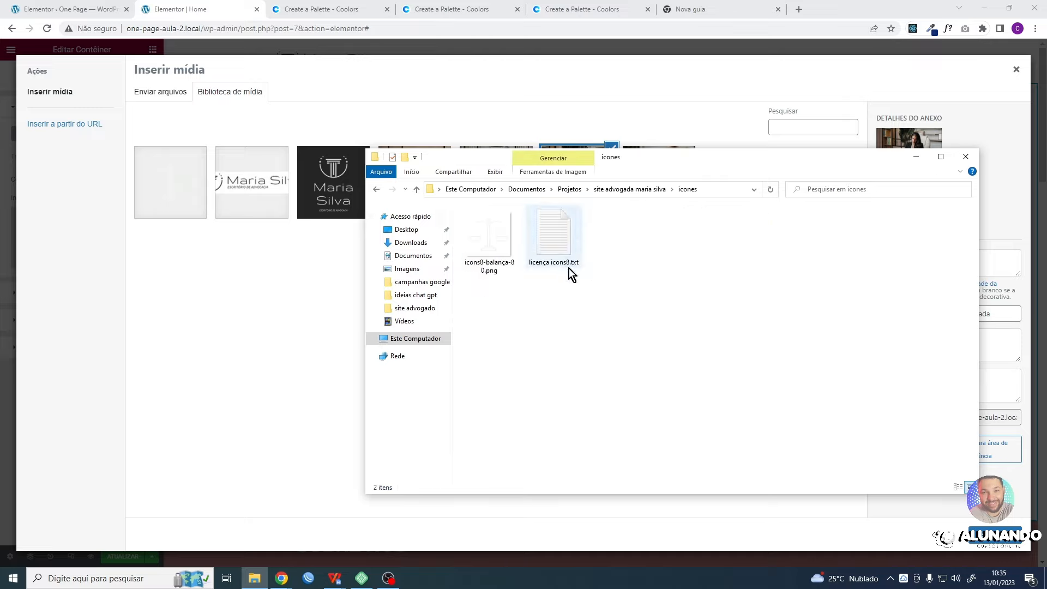
{"action": "left_click", "coordinate": [376, 189]}
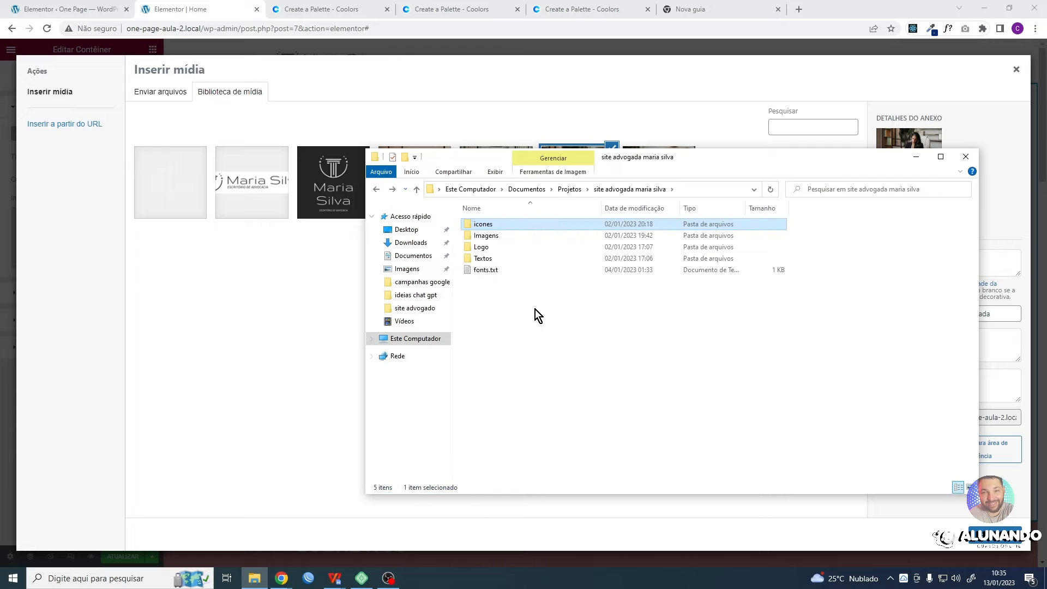
{"action": "double_click", "coordinate": [488, 235]}
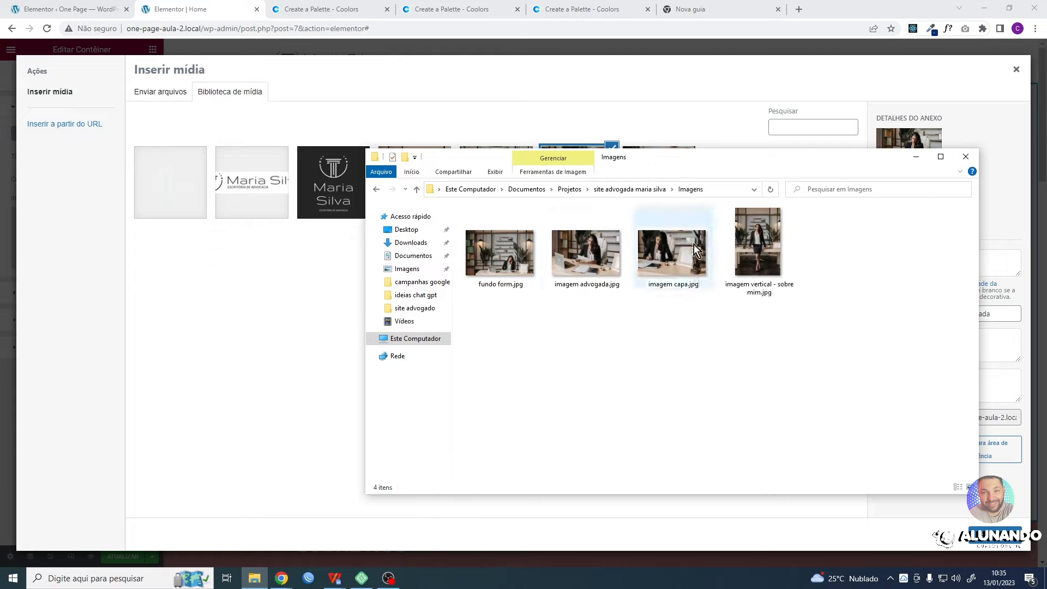
{"action": "left_click_drag", "start_coordinate": [760, 248], "coordinate": [280, 359]}
{"action": "left_click_drag", "start_coordinate": [741, 165], "coordinate": [0, 171]}
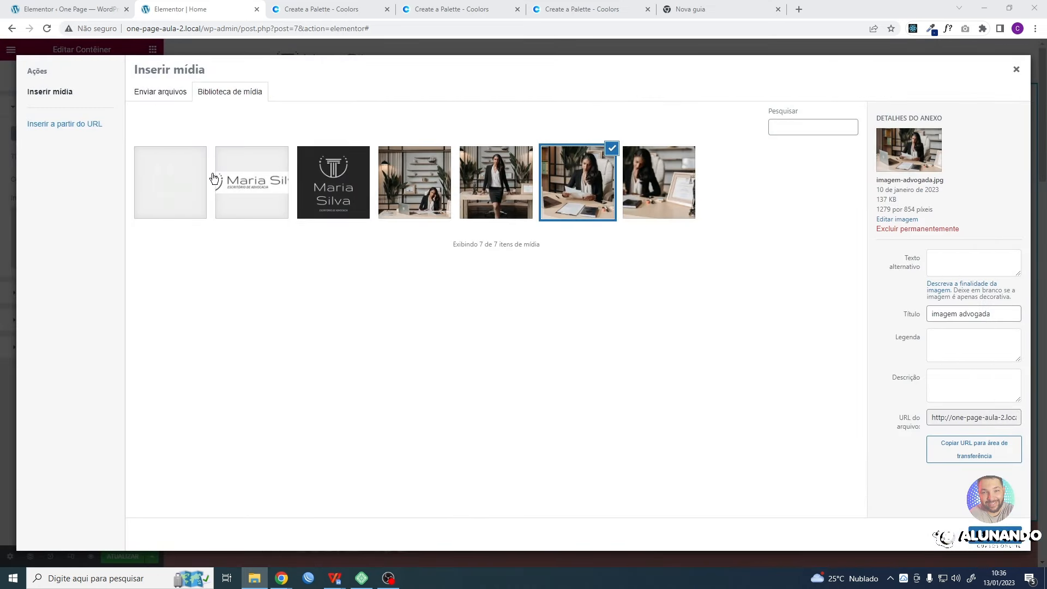
- Insert imagem-advogada.jpg from the media library as the first section container's background image
{"action": "left_click", "coordinate": [161, 94]}
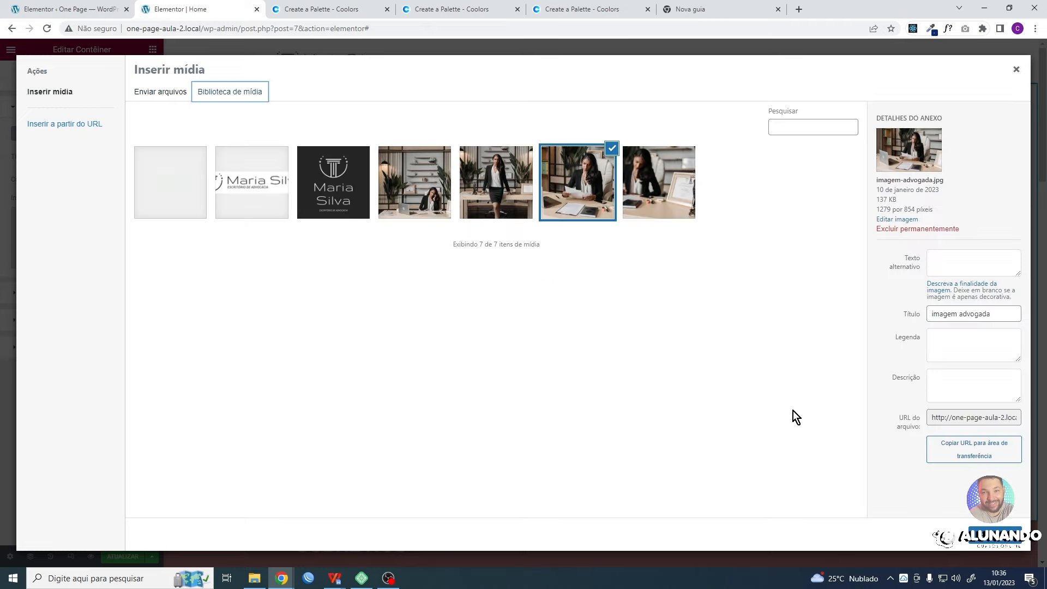
{"action": "left_click", "coordinate": [159, 93]}
{"action": "left_click", "coordinate": [223, 94]}
{"action": "left_click", "coordinate": [595, 199]}
{"action": "left_click", "coordinate": [613, 207]}
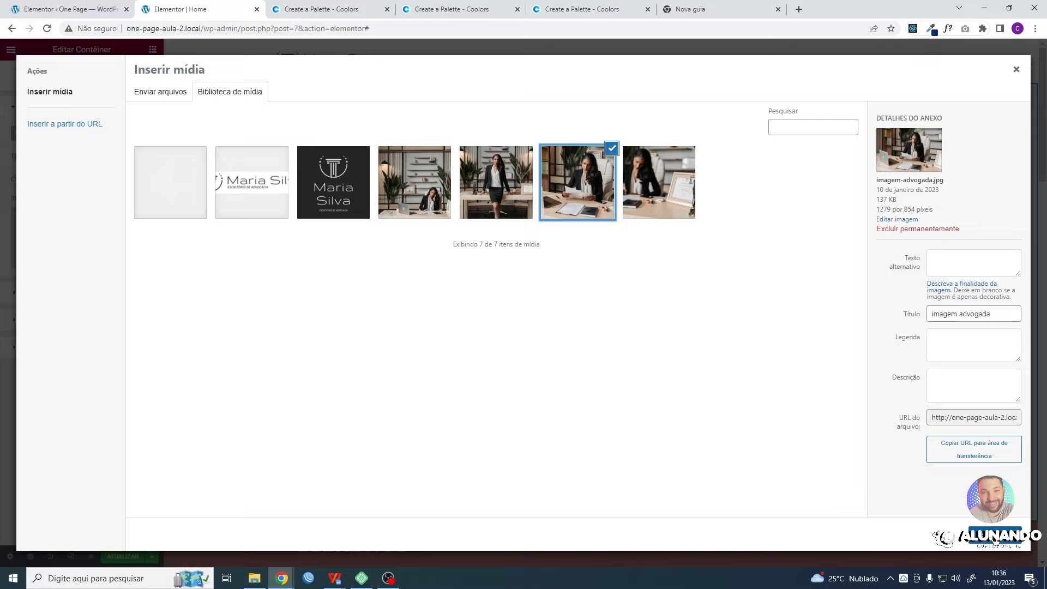
{"action": "left_click", "coordinate": [995, 540]}
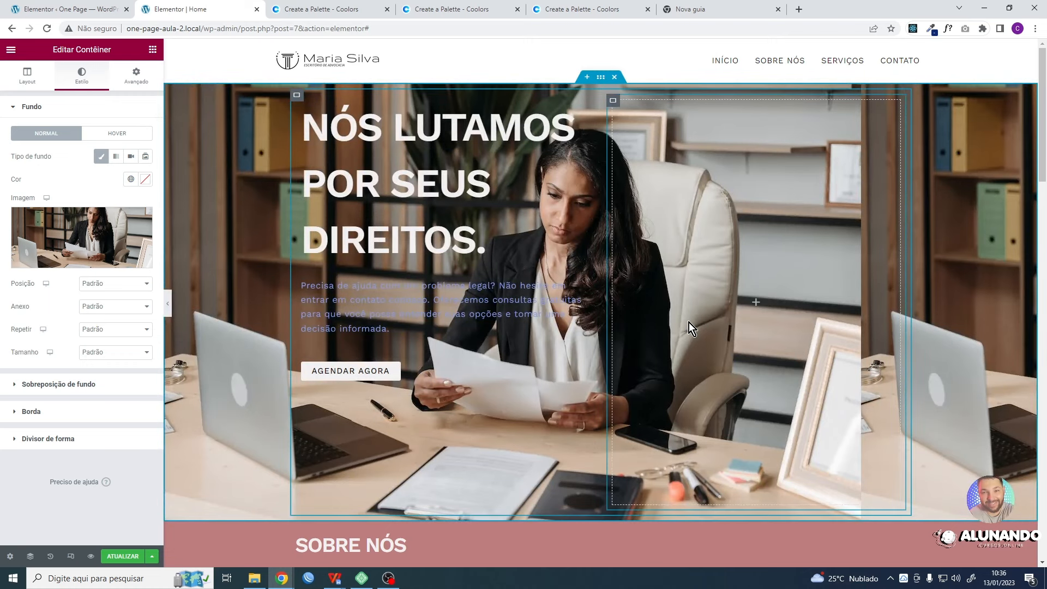
{"action": "scroll", "coordinate": [689, 322], "scroll_direction": "down", "scroll_amount": 12}
{"action": "scroll", "coordinate": [683, 320], "scroll_direction": "up", "scroll_amount": 12}
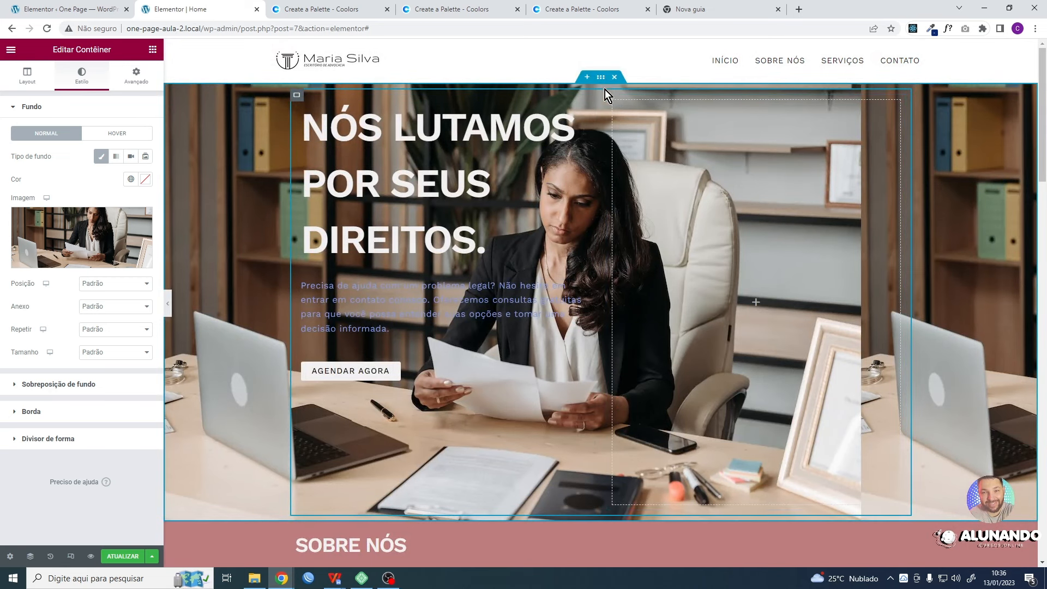
- Add a classic background overlay to the section container using the Primário global colour
{"action": "left_click", "coordinate": [28, 108]}
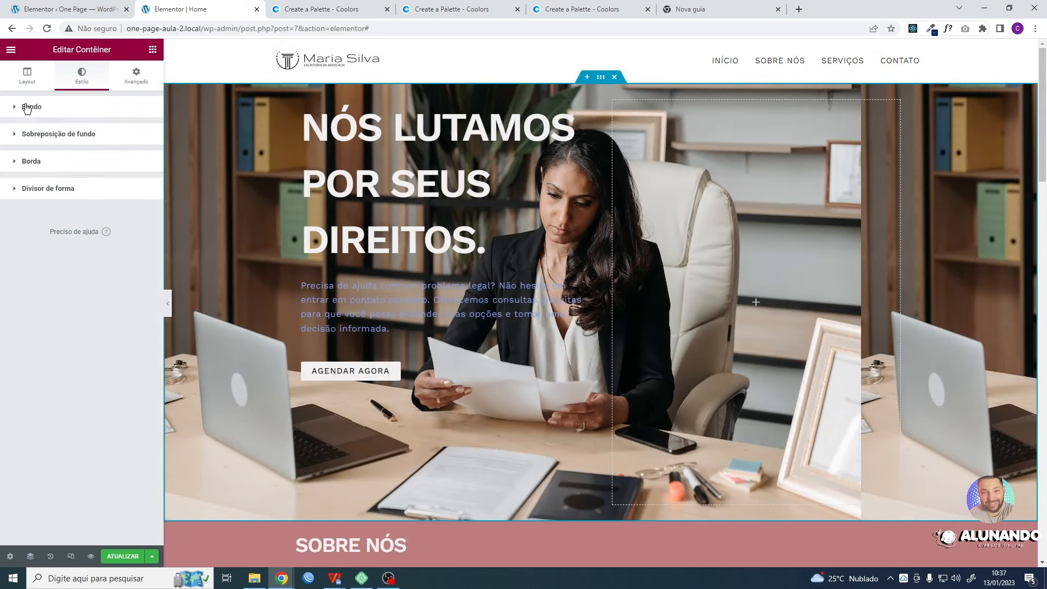
{"action": "left_click", "coordinate": [48, 137]}
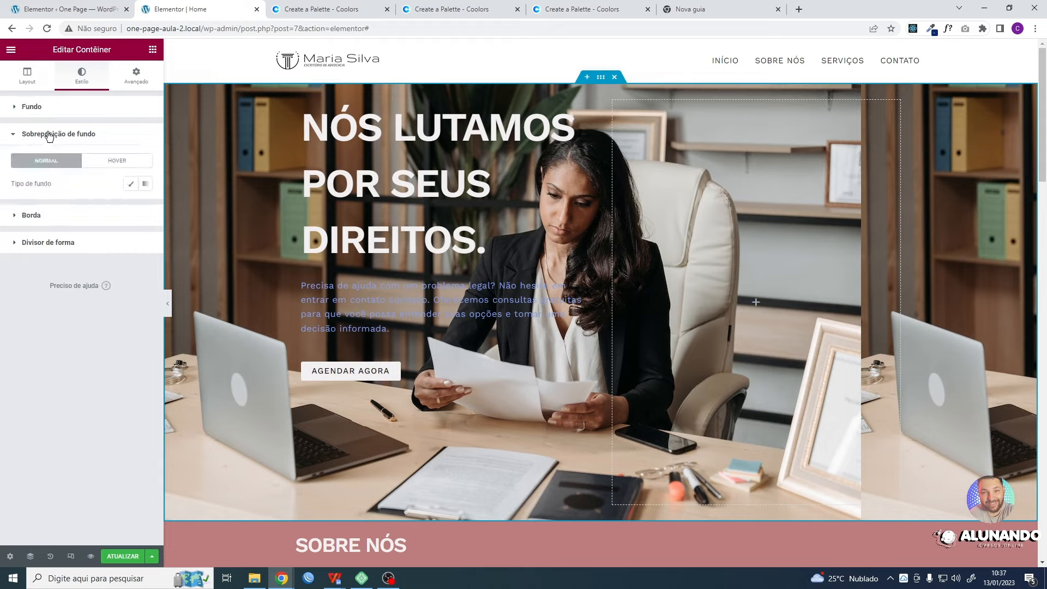
{"action": "left_click", "coordinate": [128, 186]}
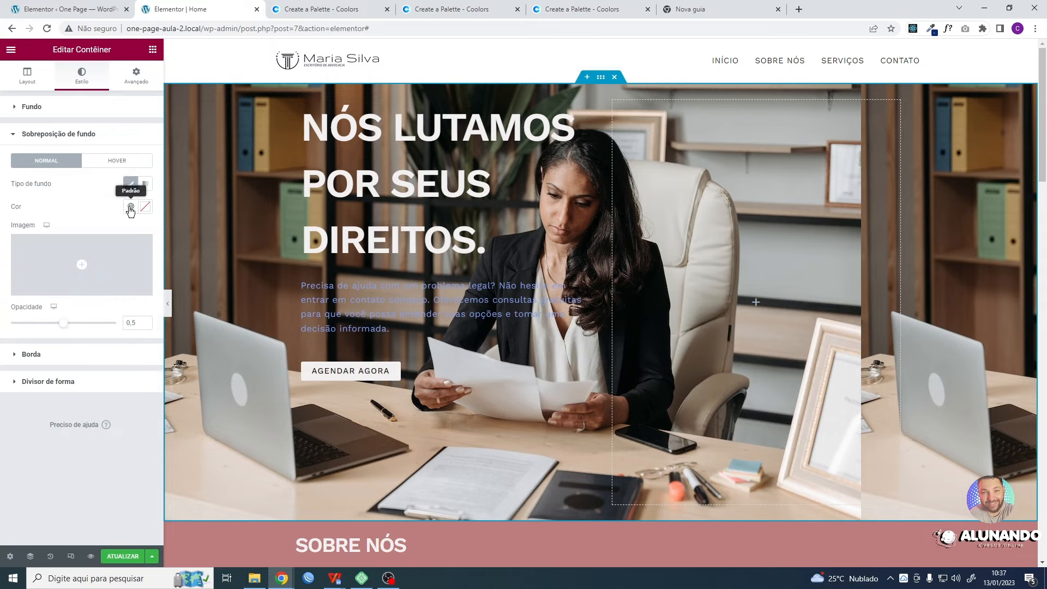
{"action": "left_click", "coordinate": [131, 208]}
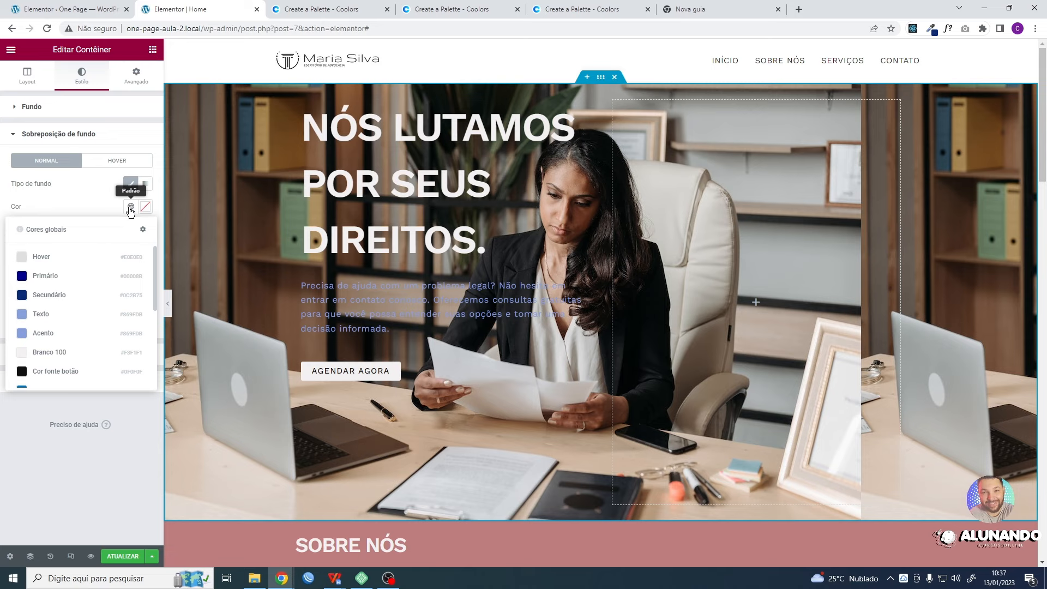
{"action": "left_click", "coordinate": [46, 278]}
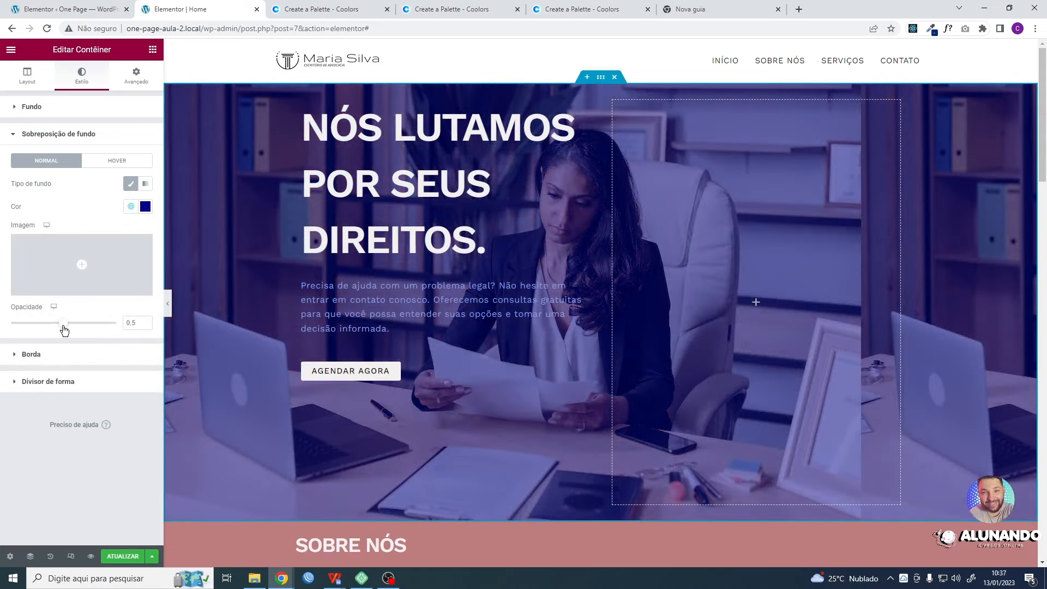
- Raise the background overlay's opacity to about 0.9 so the photo remains faintly visible
{"action": "left_click_drag", "start_coordinate": [64, 330], "coordinate": [126, 327]}
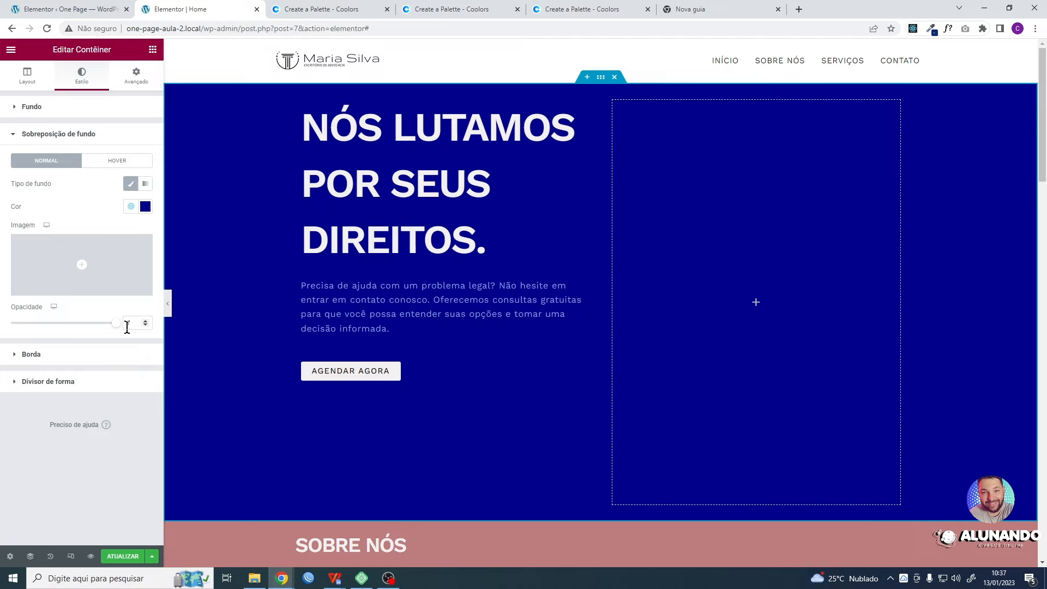
{"action": "left_click_drag", "start_coordinate": [117, 331], "coordinate": [111, 333]}
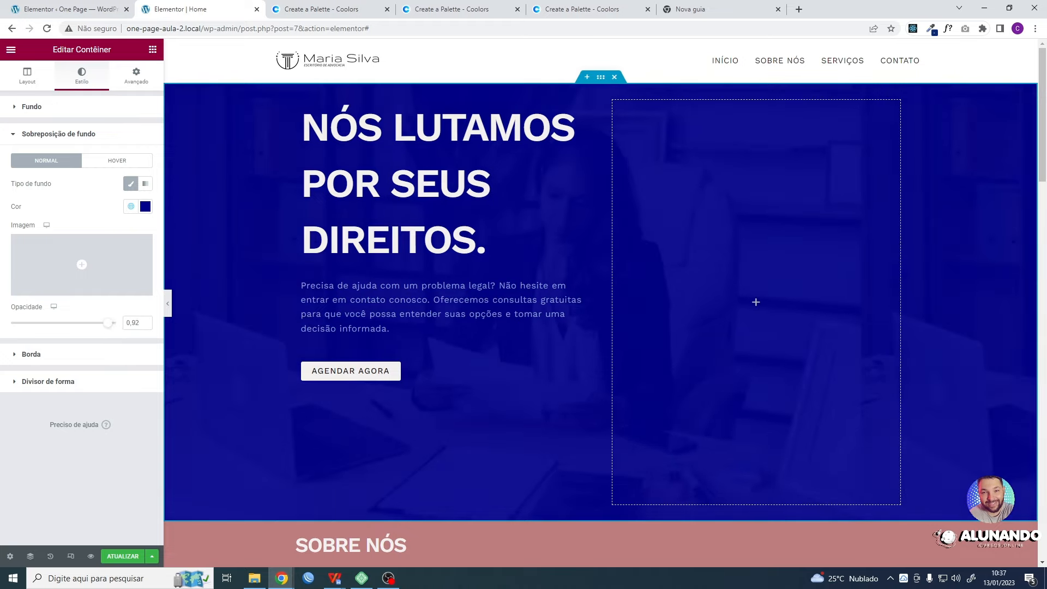
{"action": "left_click", "coordinate": [145, 325]}
- Set the position of the container's background image to Centralizado
{"action": "left_click", "coordinate": [15, 112]}
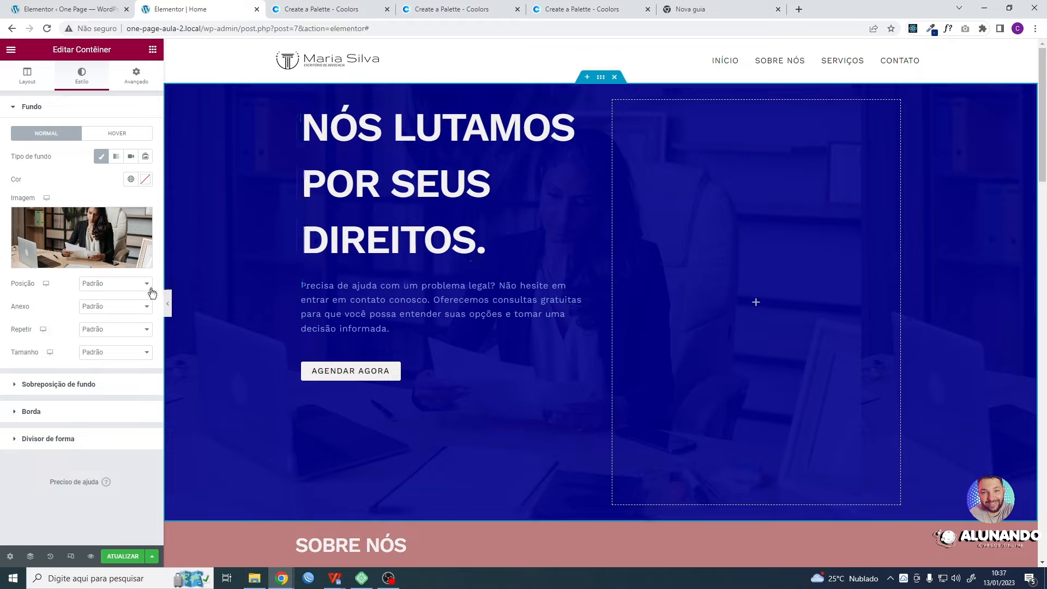
{"action": "left_click", "coordinate": [111, 285]}
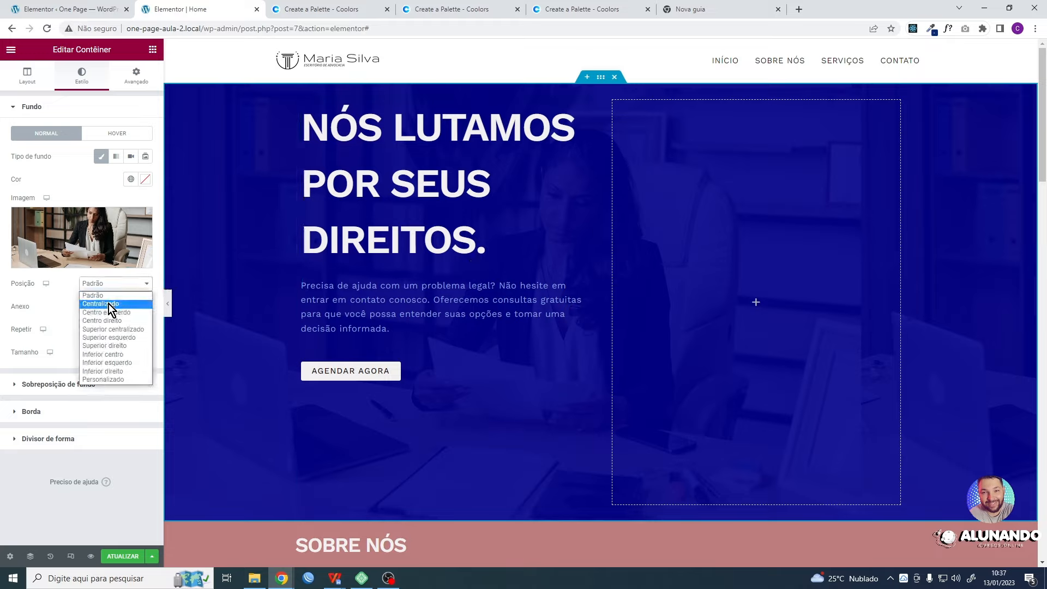
{"action": "left_click", "coordinate": [109, 303]}
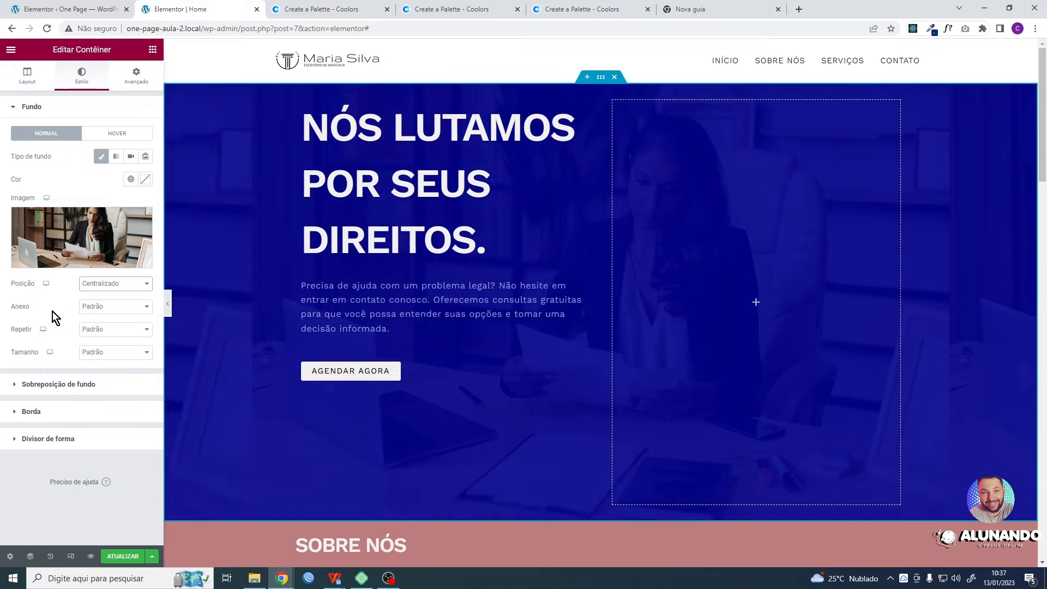
- Try the Rolagem attachment on the background image and check how it behaves as the page scrolls
{"action": "left_click", "coordinate": [113, 309]}
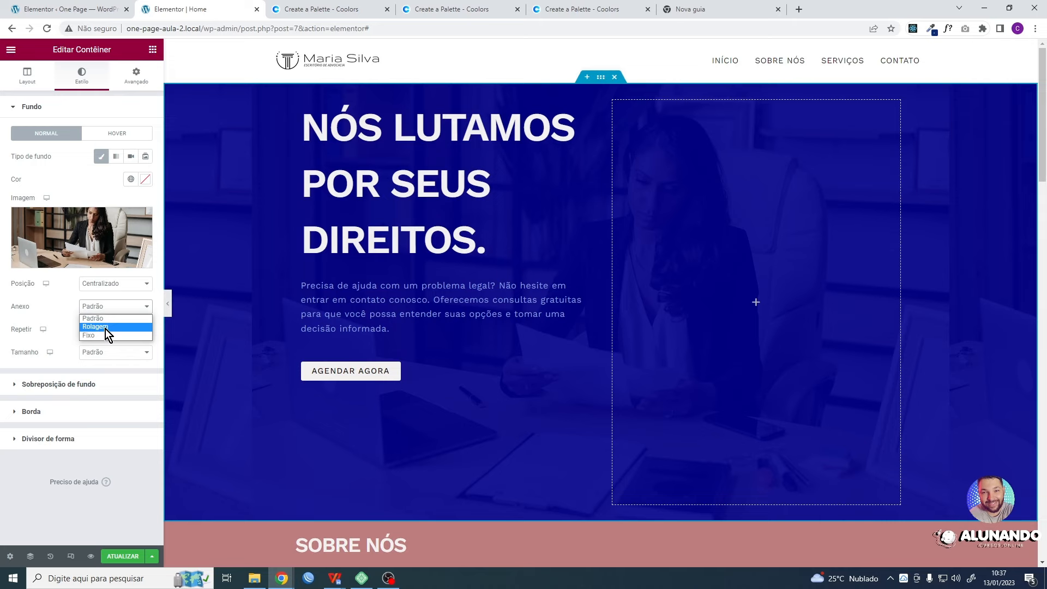
{"action": "left_click", "coordinate": [106, 329]}
{"action": "scroll", "coordinate": [528, 326], "scroll_direction": "down", "scroll_amount": 8}
{"action": "scroll", "coordinate": [528, 326], "scroll_direction": "up", "scroll_amount": 8}
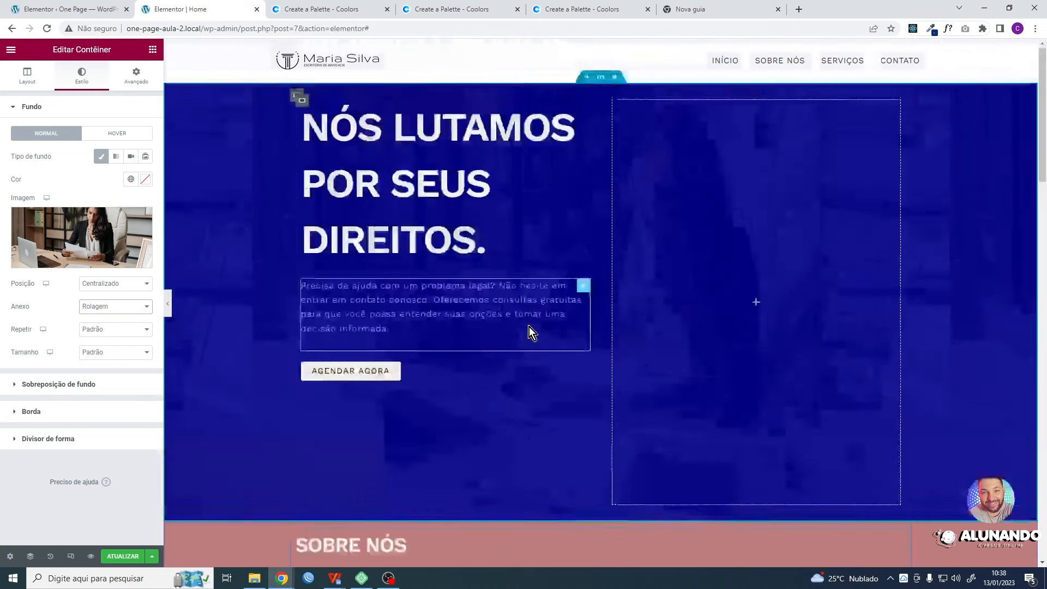
- Set the background image's attachment to Fixo and check its behaviour as the page scrolls
{"action": "left_click", "coordinate": [114, 308]}
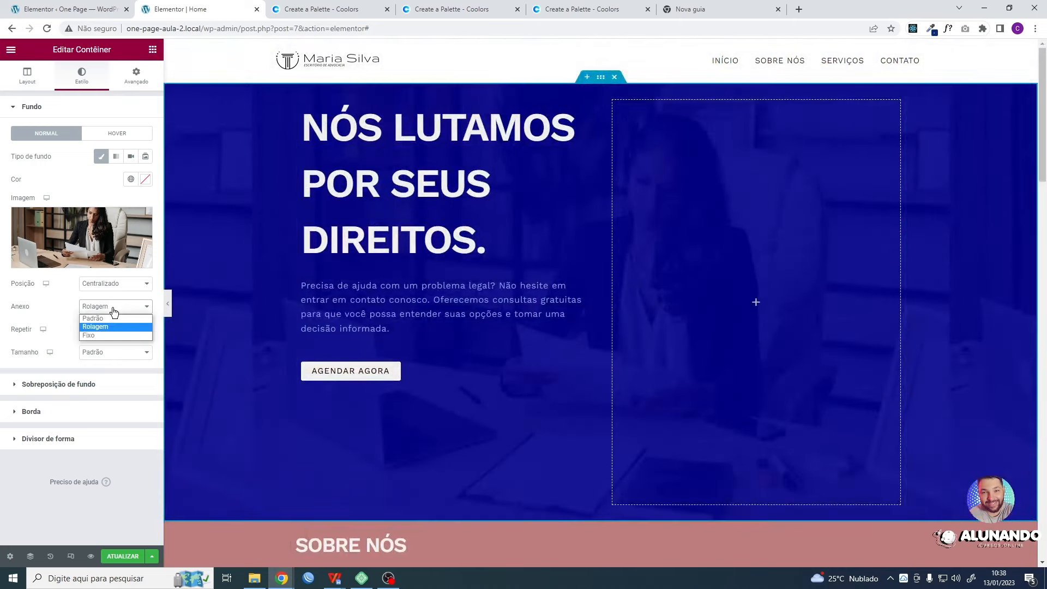
{"action": "left_click", "coordinate": [99, 334]}
{"action": "scroll", "coordinate": [644, 300], "scroll_direction": "down", "scroll_amount": 2}
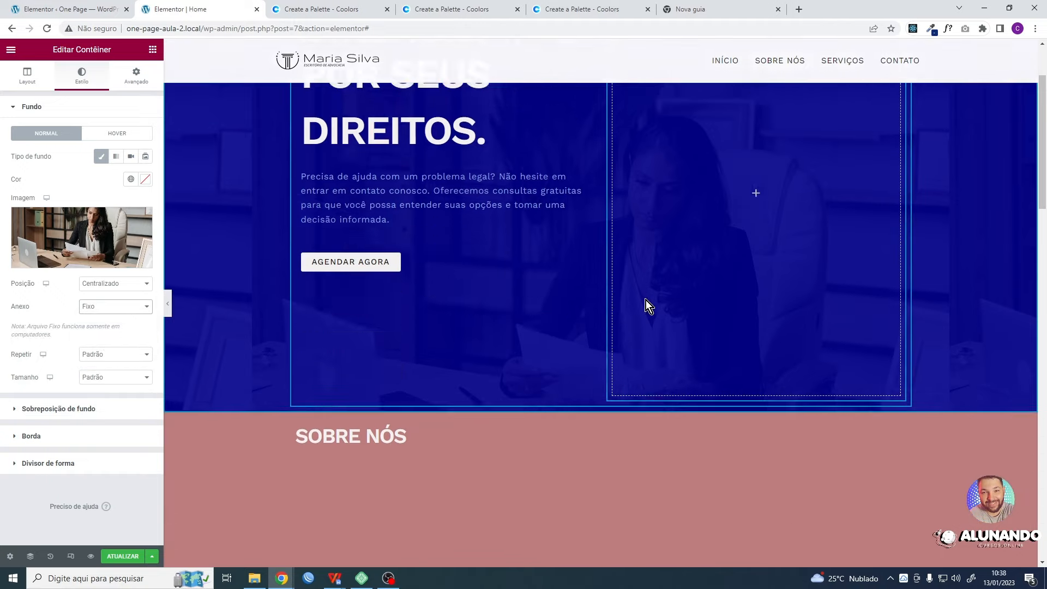
{"action": "scroll", "coordinate": [645, 300], "scroll_direction": "down", "scroll_amount": 4}
{"action": "scroll", "coordinate": [645, 300], "scroll_direction": "up", "scroll_amount": 6}
{"action": "scroll", "coordinate": [646, 300], "scroll_direction": "down", "scroll_amount": 6}
{"action": "scroll", "coordinate": [646, 300], "scroll_direction": "up", "scroll_amount": 6}
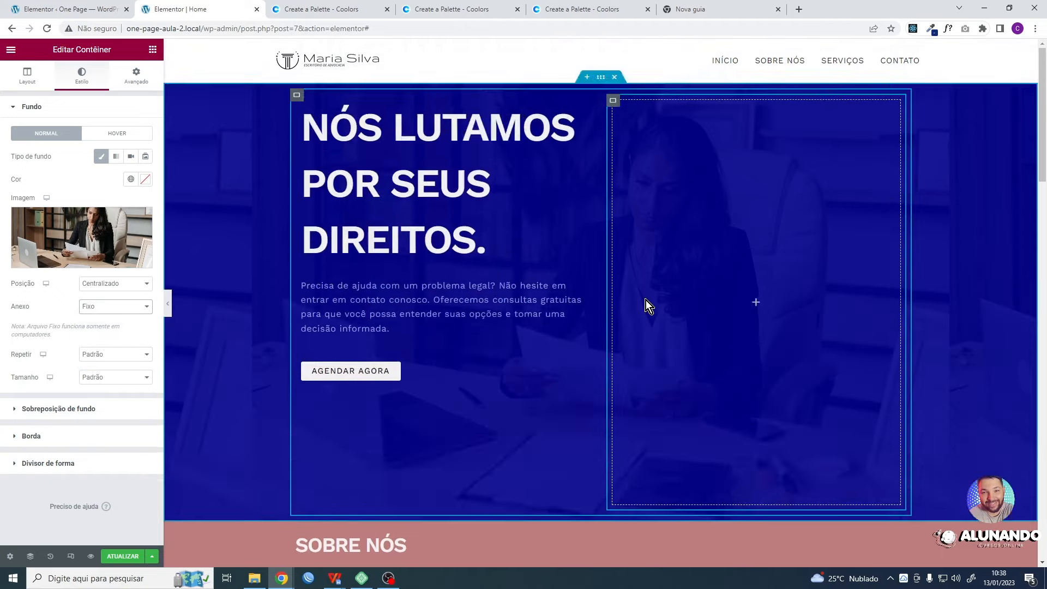
{"action": "scroll", "coordinate": [646, 300], "scroll_direction": "down", "scroll_amount": 6}
{"action": "scroll", "coordinate": [645, 300], "scroll_direction": "up", "scroll_amount": 6}
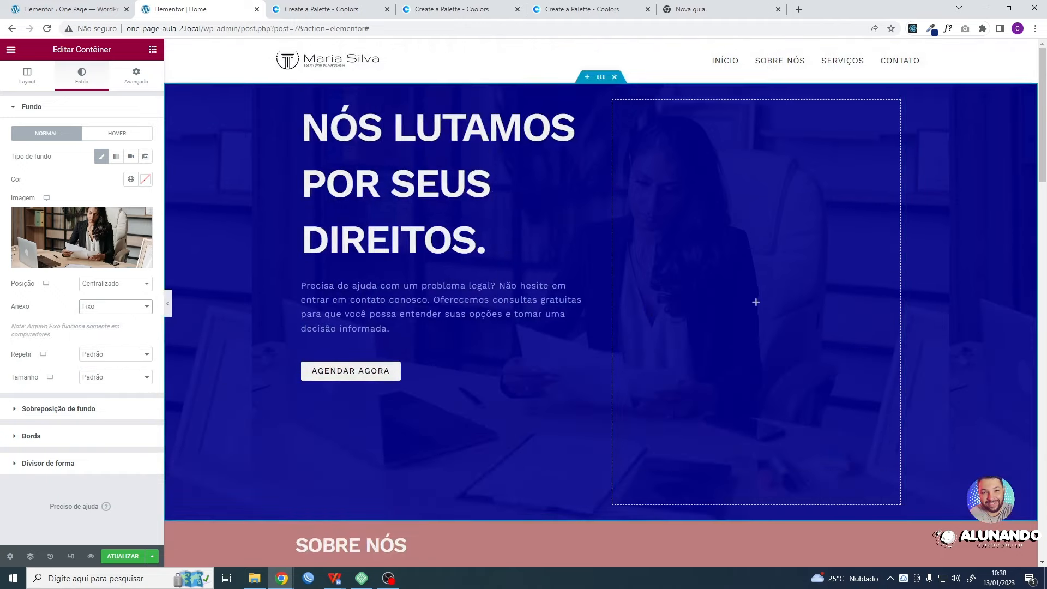
- Set the background image's repeat to Não repetir and its size to Preenchimento completo
{"action": "left_click", "coordinate": [109, 355]}
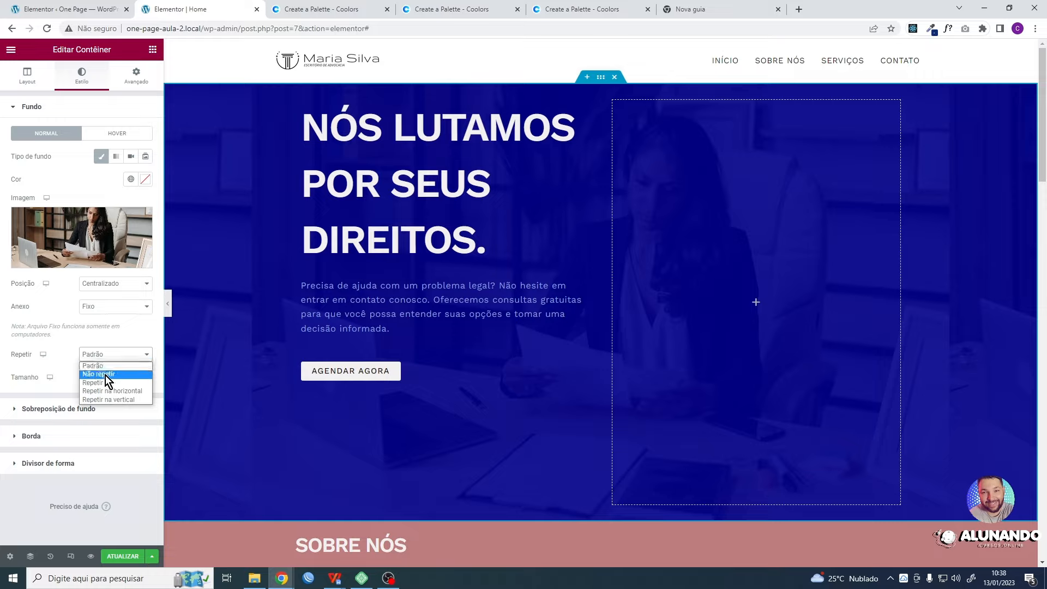
{"action": "left_click", "coordinate": [106, 375]}
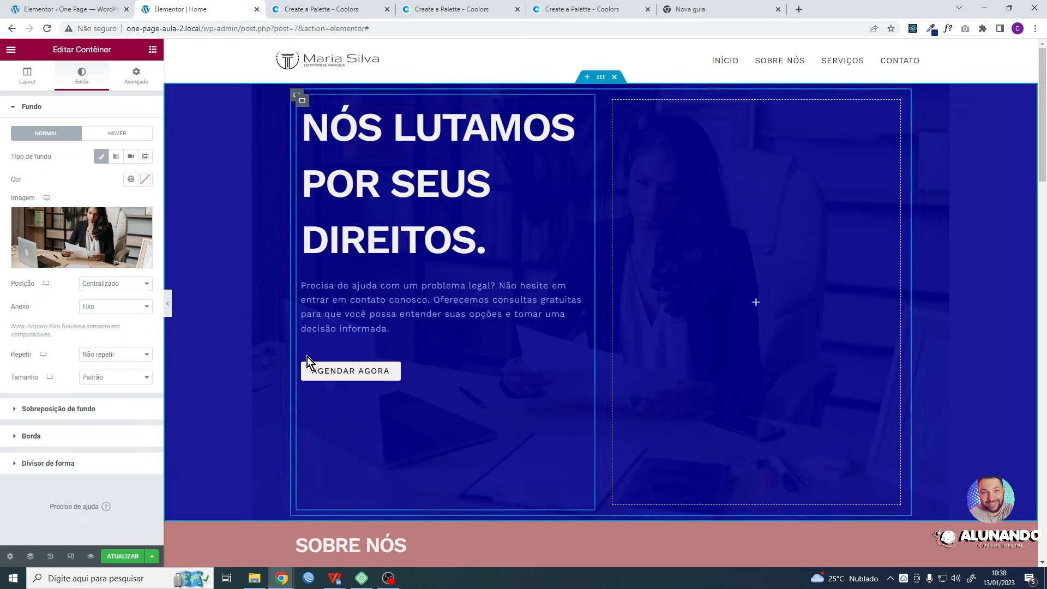
{"action": "left_click", "coordinate": [124, 382]}
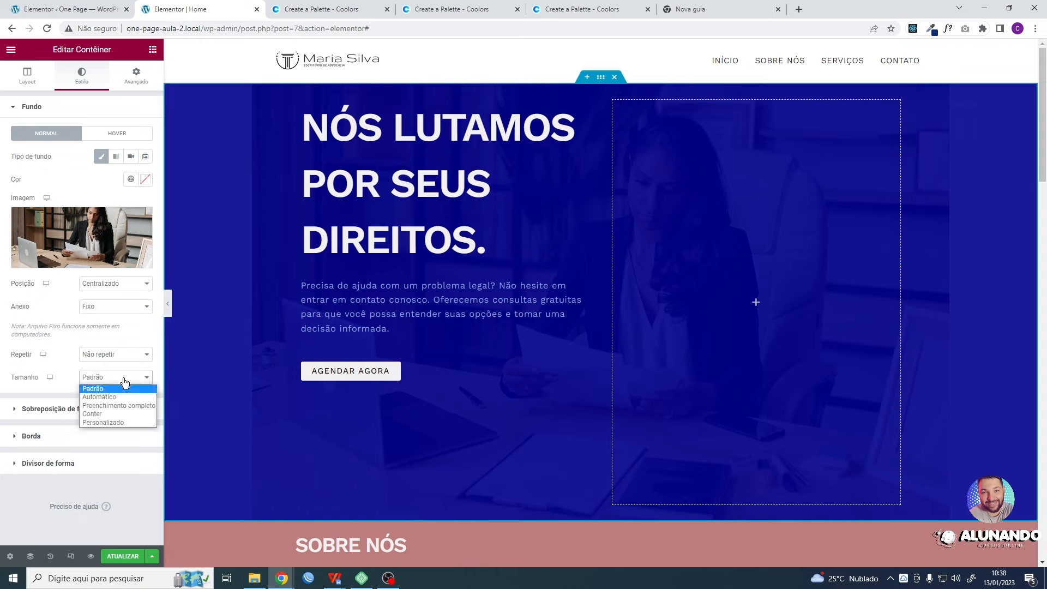
{"action": "left_click", "coordinate": [120, 407]}
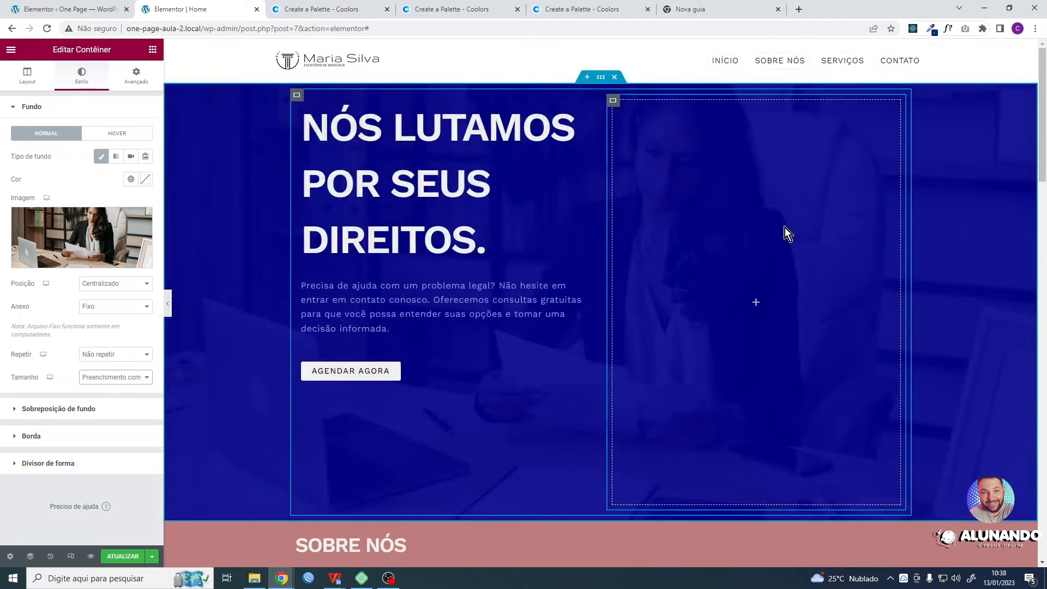
- Set the content justification to Centro on the inner container holding the heading, text and button
{"action": "left_click", "coordinate": [32, 106]}
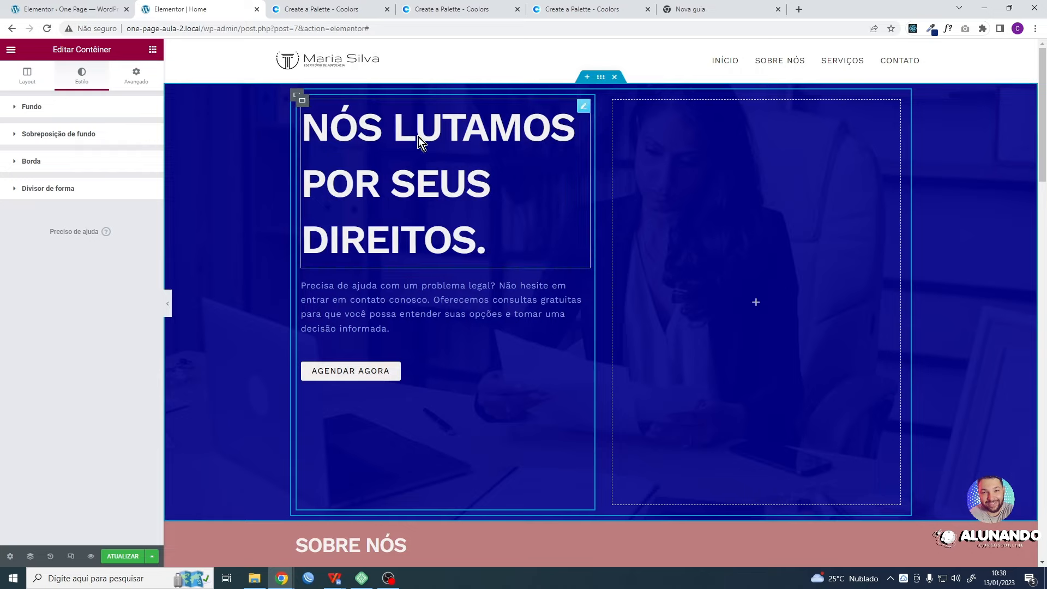
{"action": "left_click", "coordinate": [304, 102]}
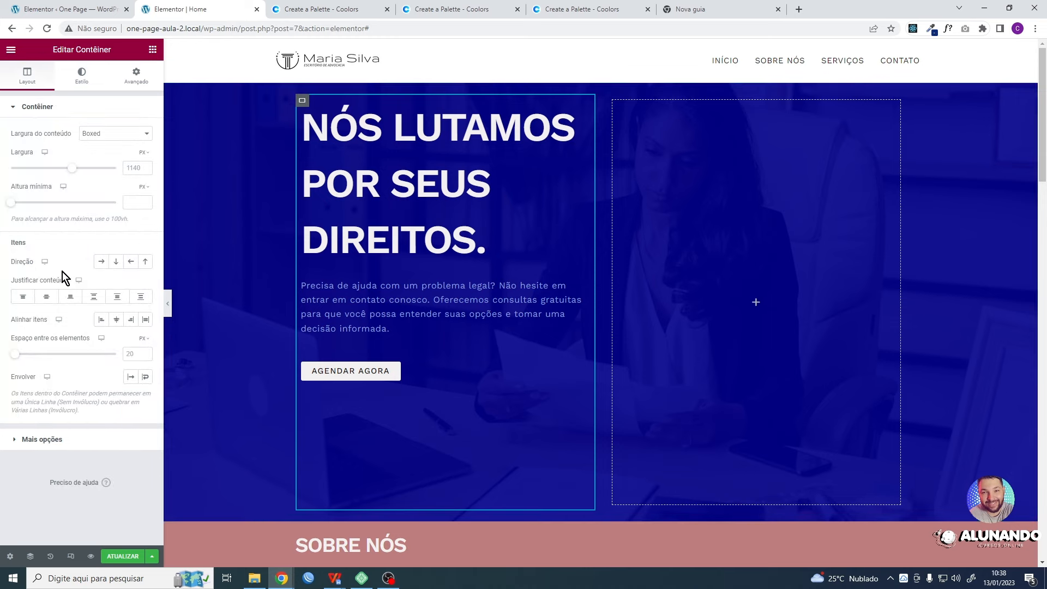
{"action": "left_click", "coordinate": [47, 298]}
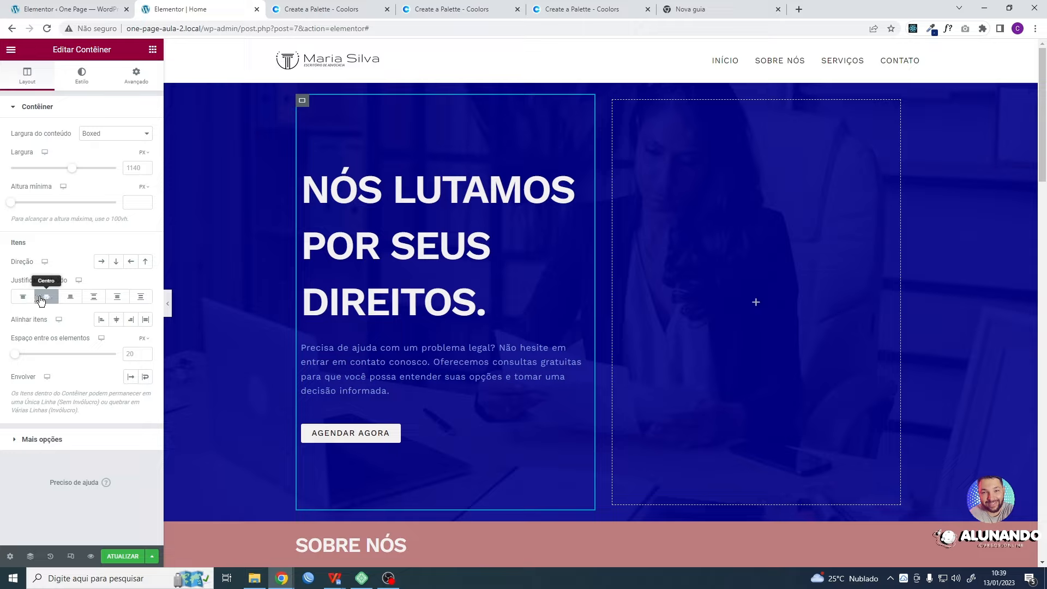
- Try the evenly spaced, Espaço ao redor, Espaço entre, Fim and Início justifications on the inner container, then restore Centro
{"action": "left_click", "coordinate": [141, 298]}
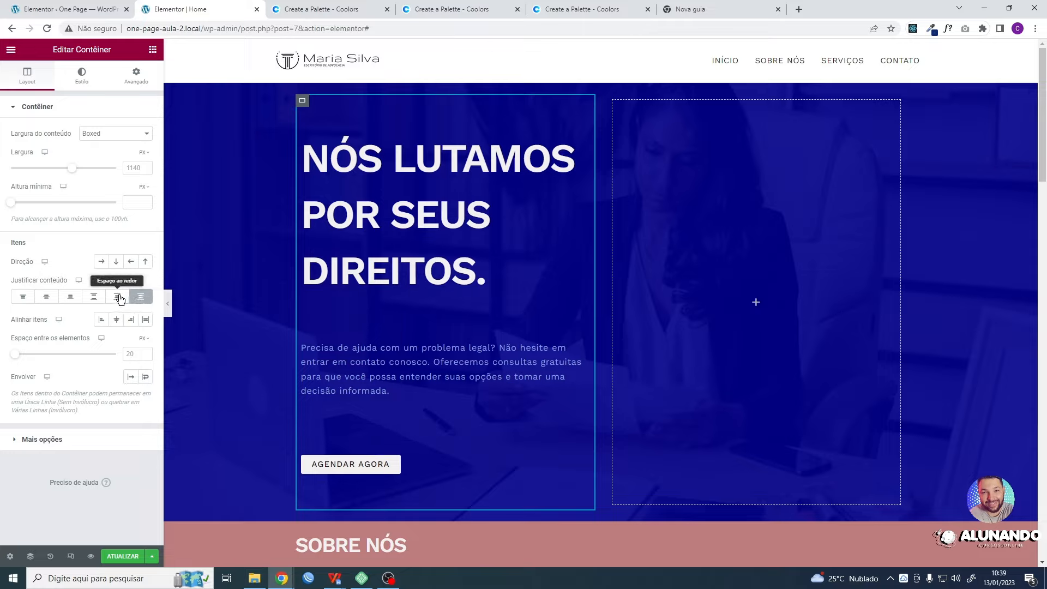
{"action": "left_click", "coordinate": [119, 298]}
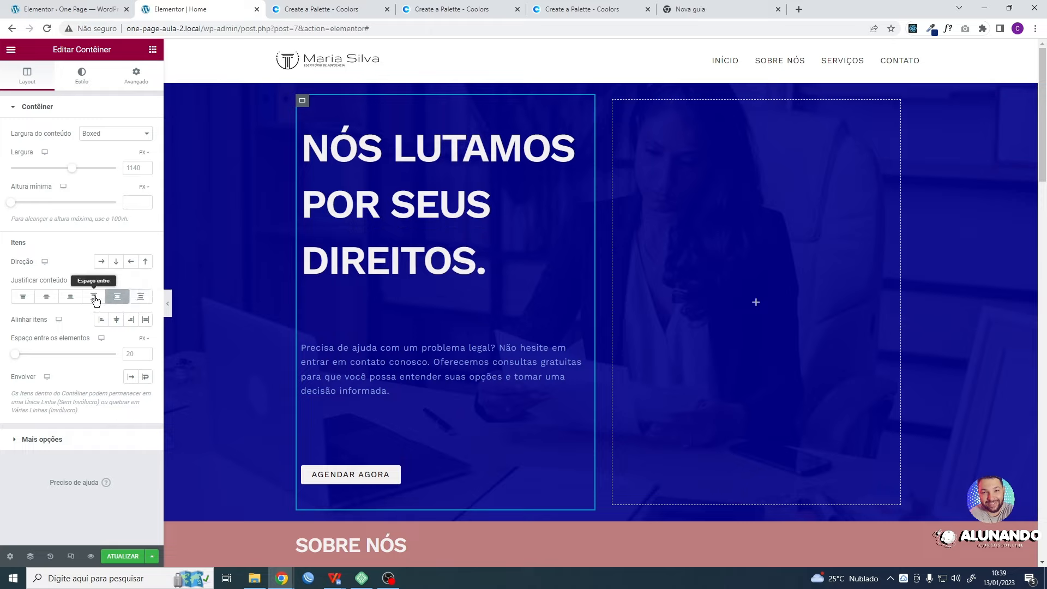
{"action": "left_click", "coordinate": [95, 298]}
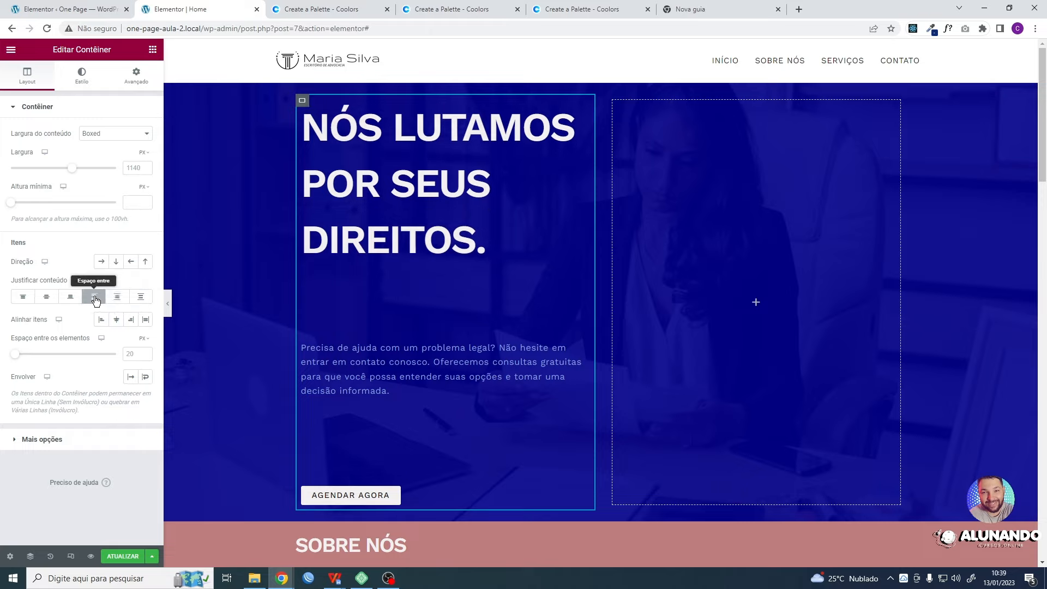
{"action": "left_click", "coordinate": [69, 298]}
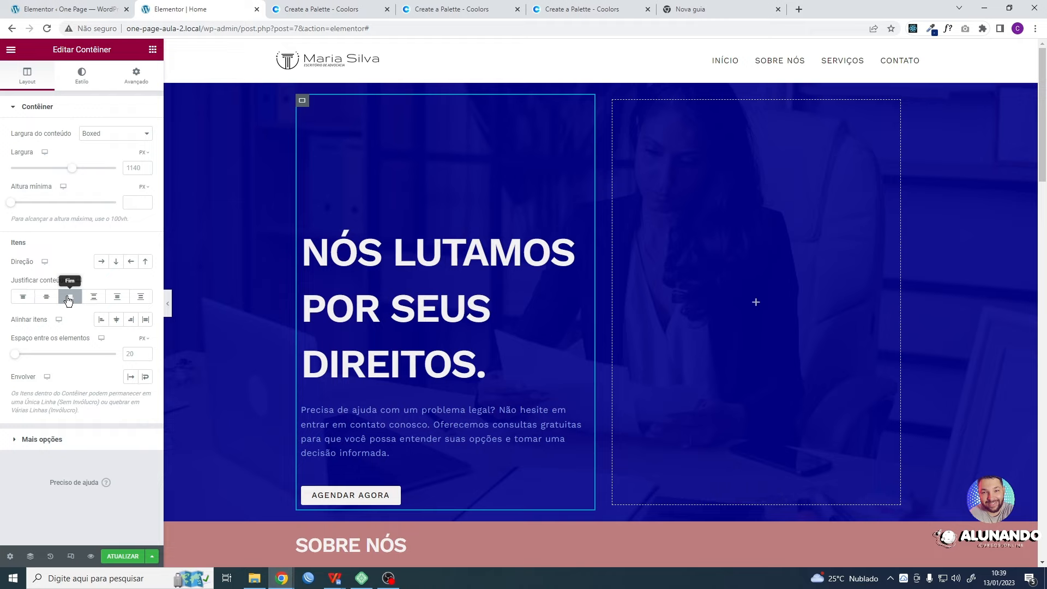
{"action": "left_click", "coordinate": [23, 298]}
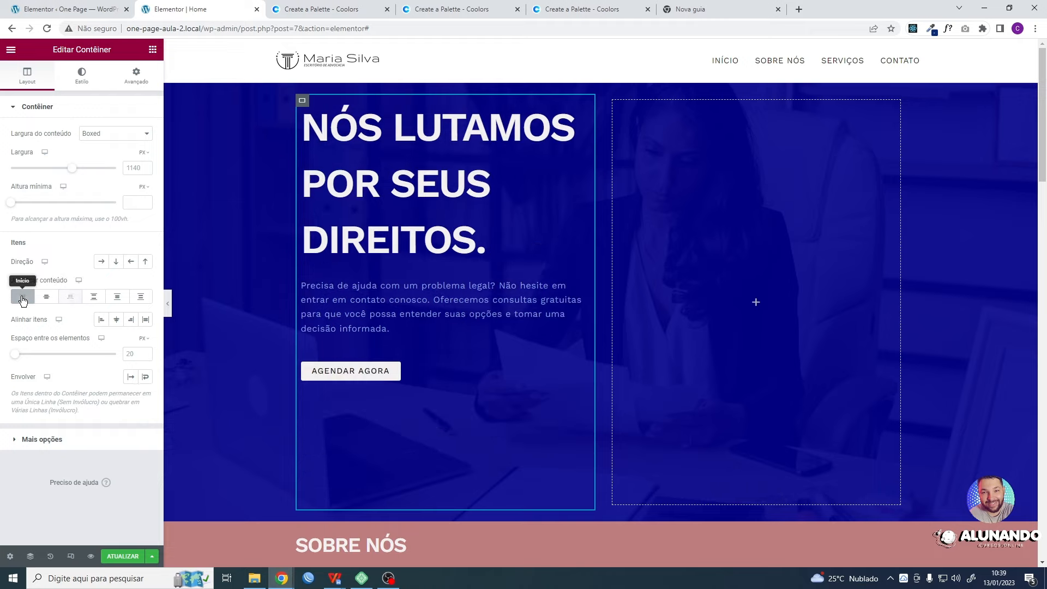
{"action": "left_click", "coordinate": [46, 300]}
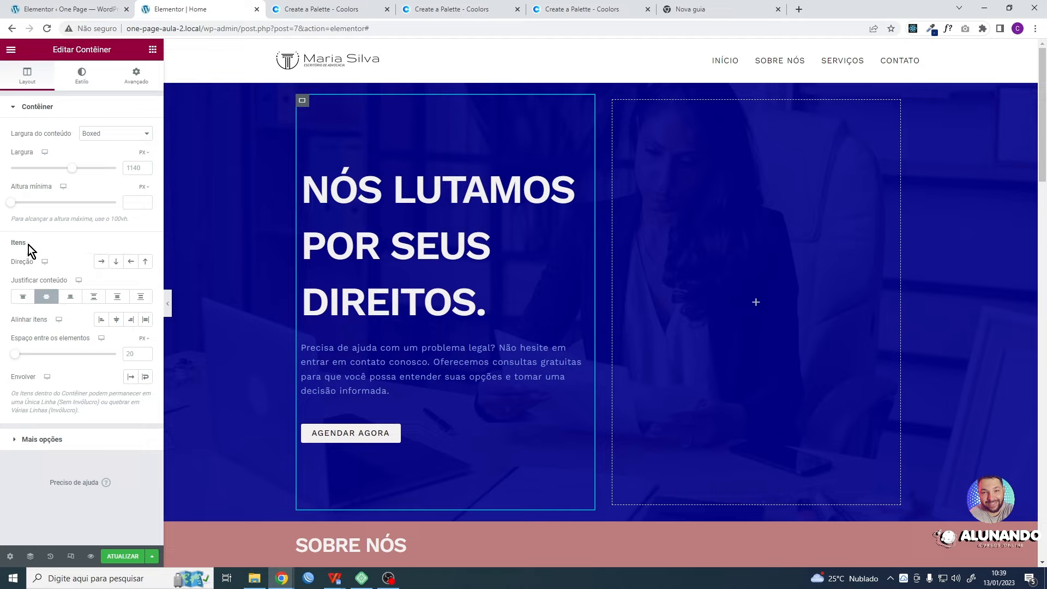
- Try a horizontal direction for the inner container's items, then set the direction to vertical, running downward
{"action": "left_click", "coordinate": [101, 262]}
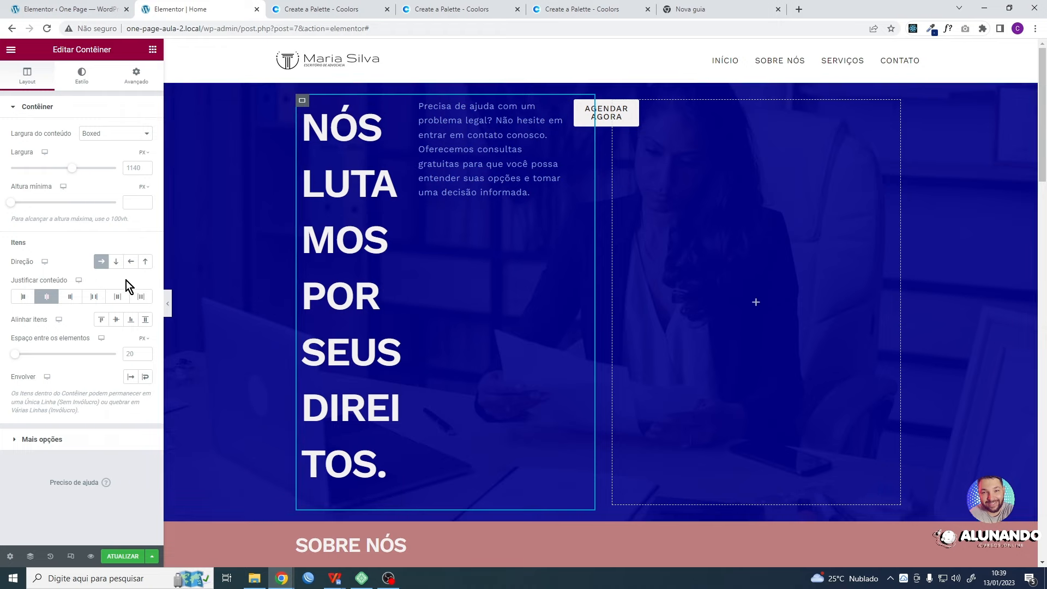
{"action": "left_click", "coordinate": [115, 262]}
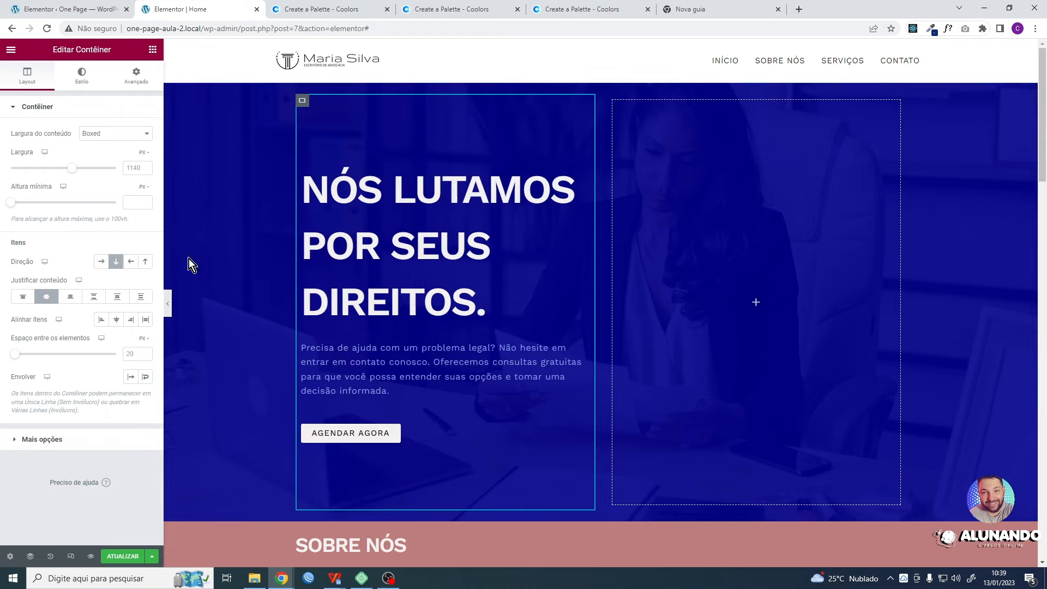
- Clear the inner container's downward item direction, then try the Coluna - Reversa direction and clear it as well
{"action": "left_click", "coordinate": [116, 264]}
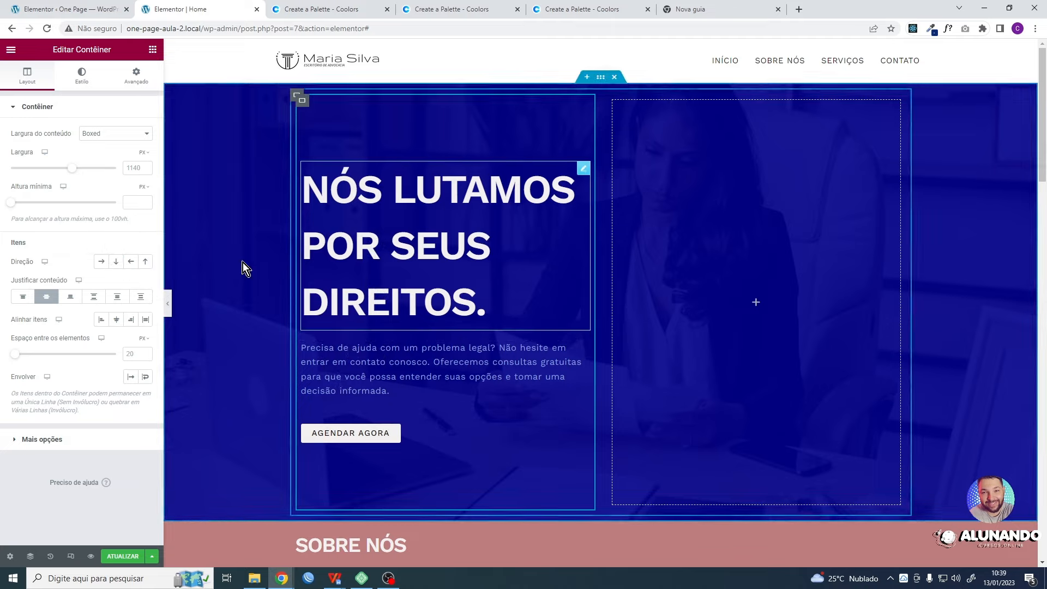
{"action": "left_click", "coordinate": [145, 262]}
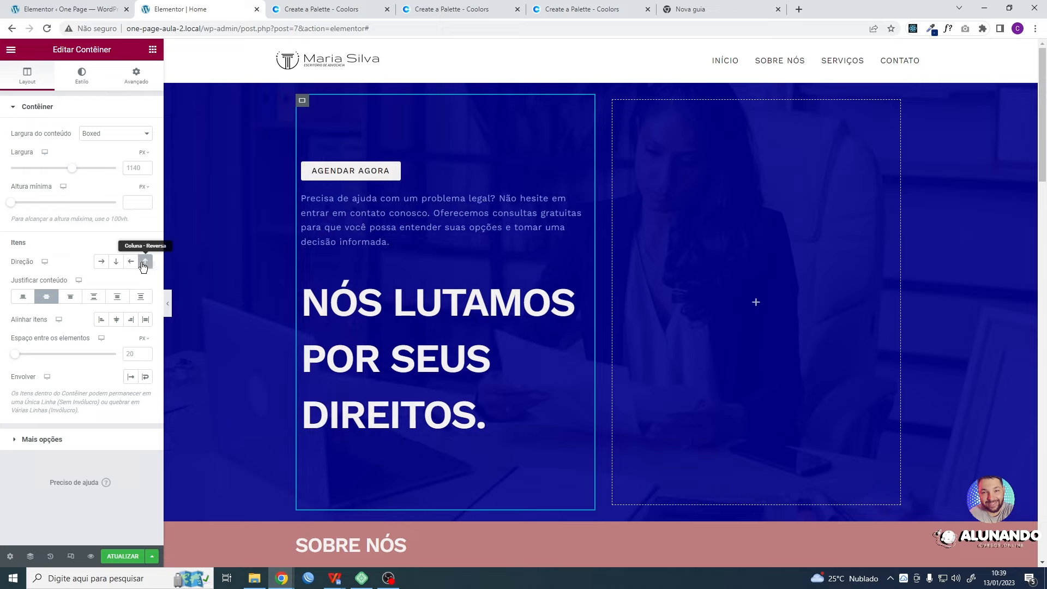
{"action": "left_click", "coordinate": [145, 263]}
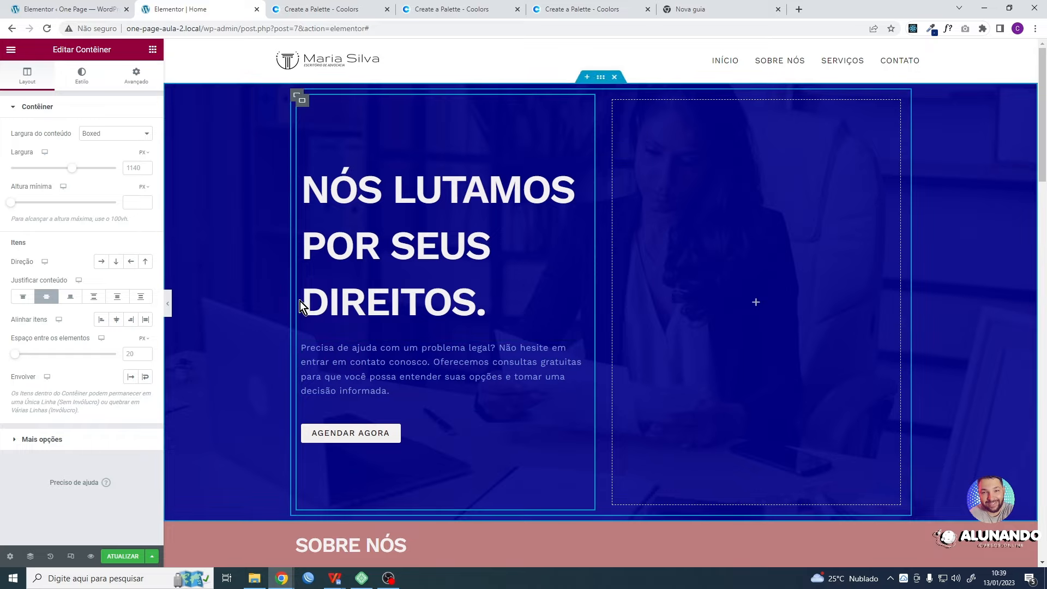
- Try the Coluna - Reversa direction on the inner container for tablet only, compare it with desktop, then clear it and leave responsive mode
{"action": "left_click", "coordinate": [71, 556]}
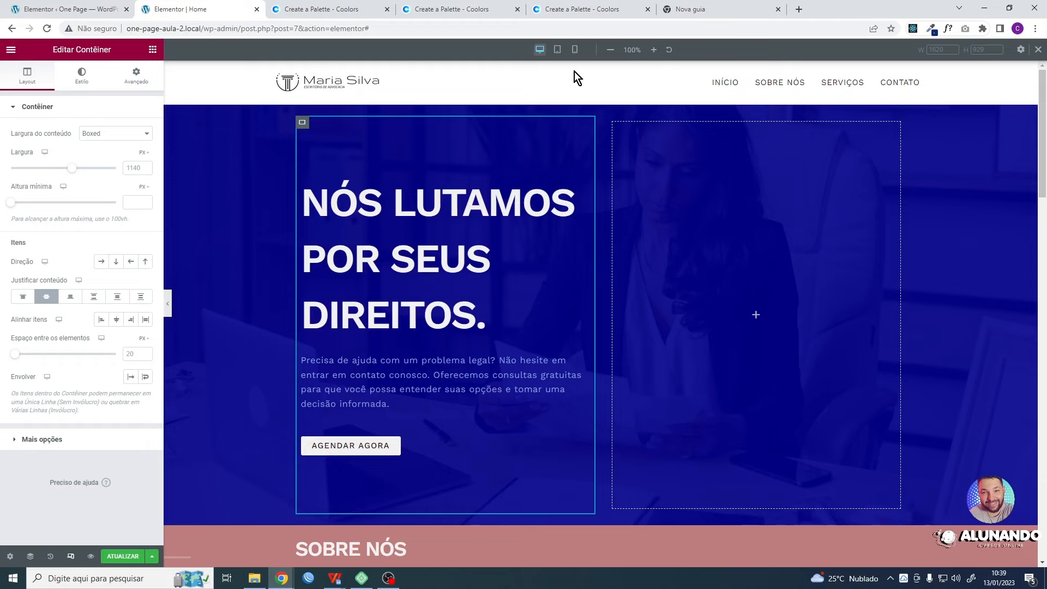
{"action": "left_click", "coordinate": [556, 49]}
{"action": "left_click", "coordinate": [145, 261]}
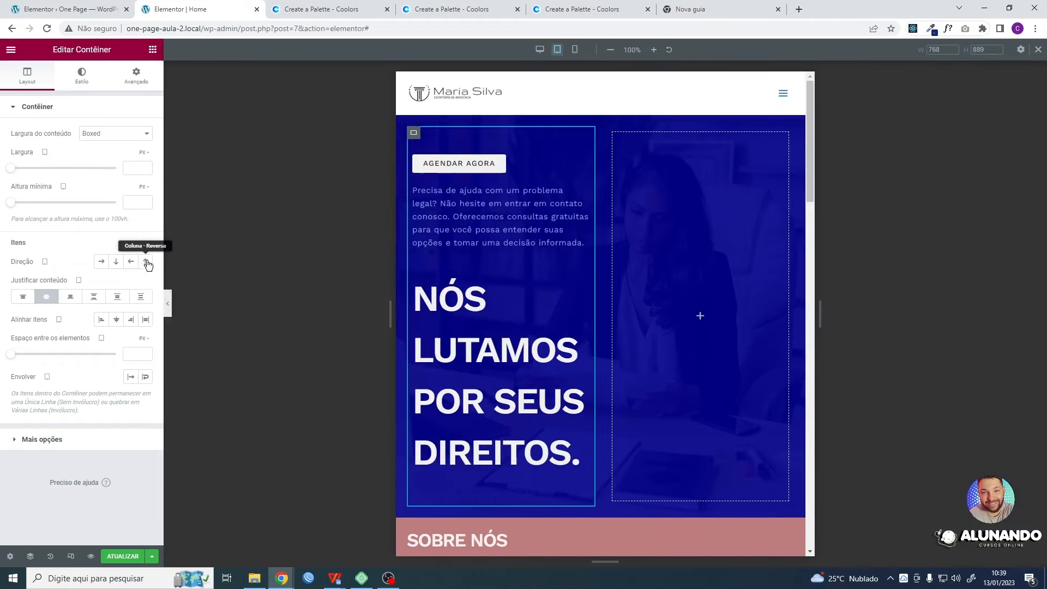
{"action": "left_click", "coordinate": [540, 50]}
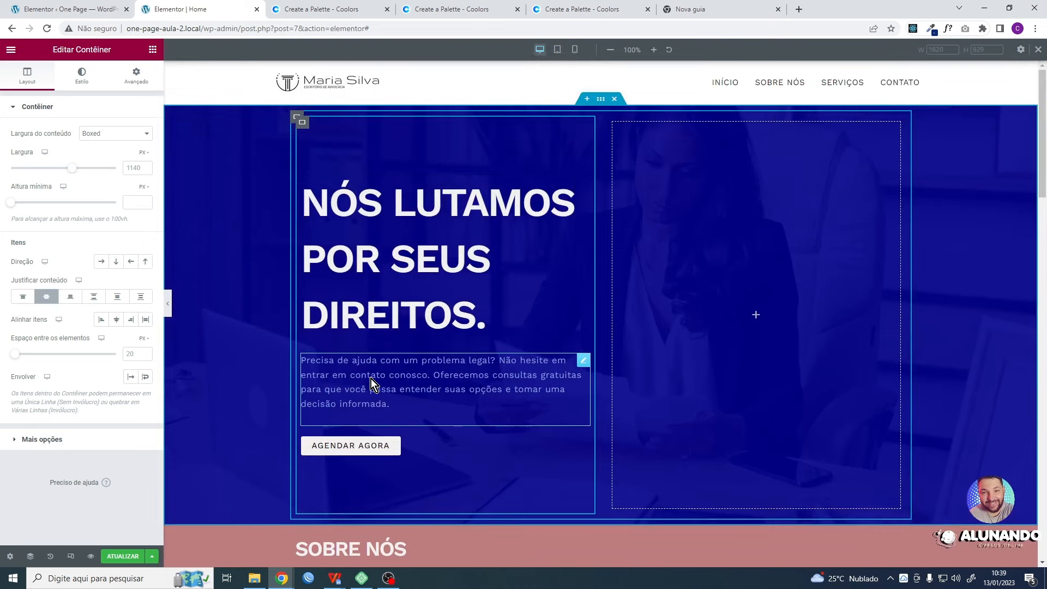
{"action": "left_click", "coordinate": [557, 50]}
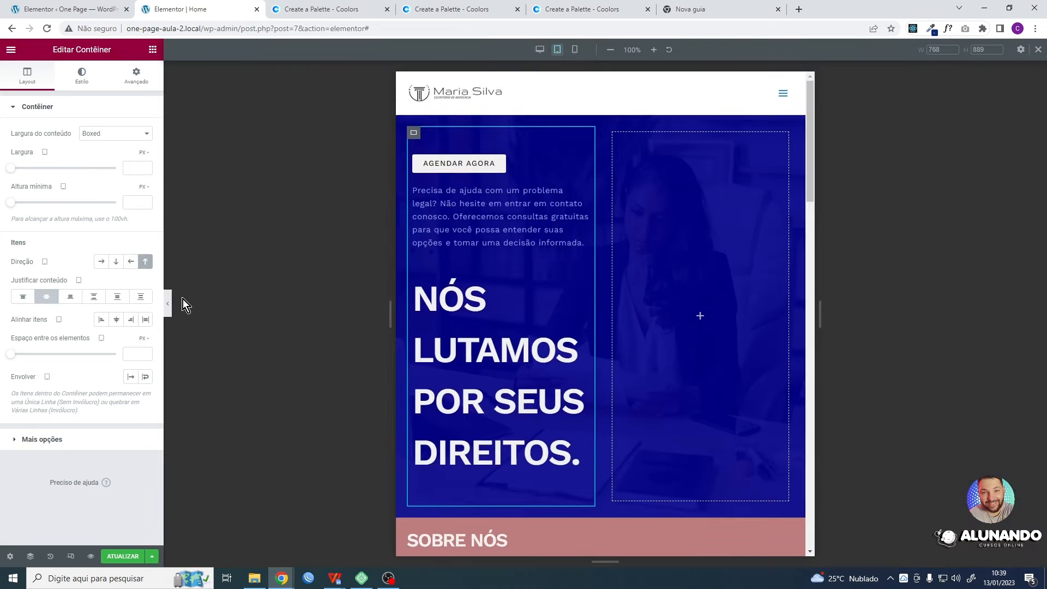
{"action": "left_click", "coordinate": [145, 262]}
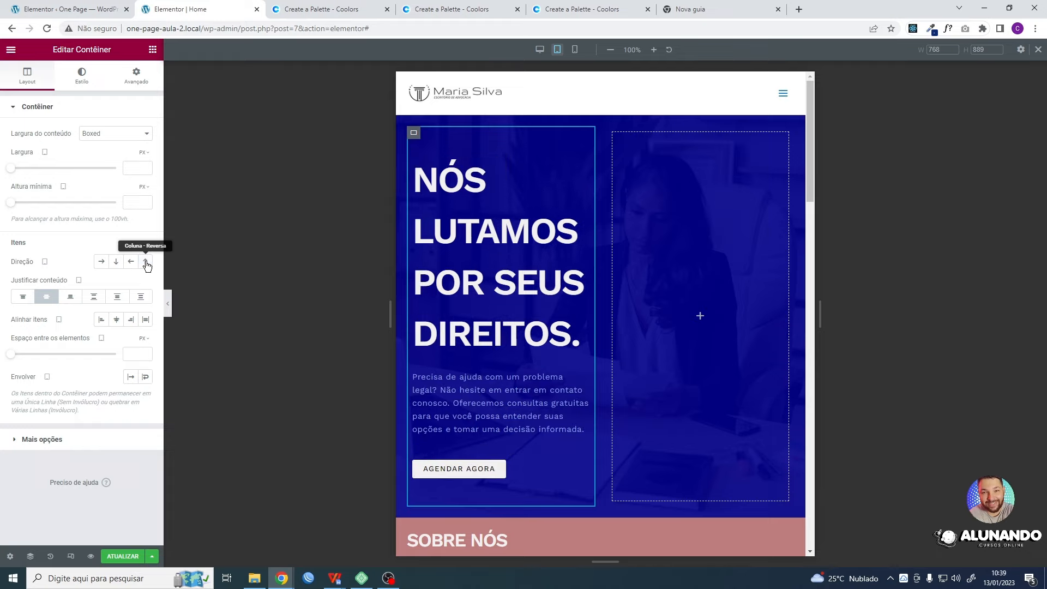
{"action": "left_click", "coordinate": [1038, 50]}
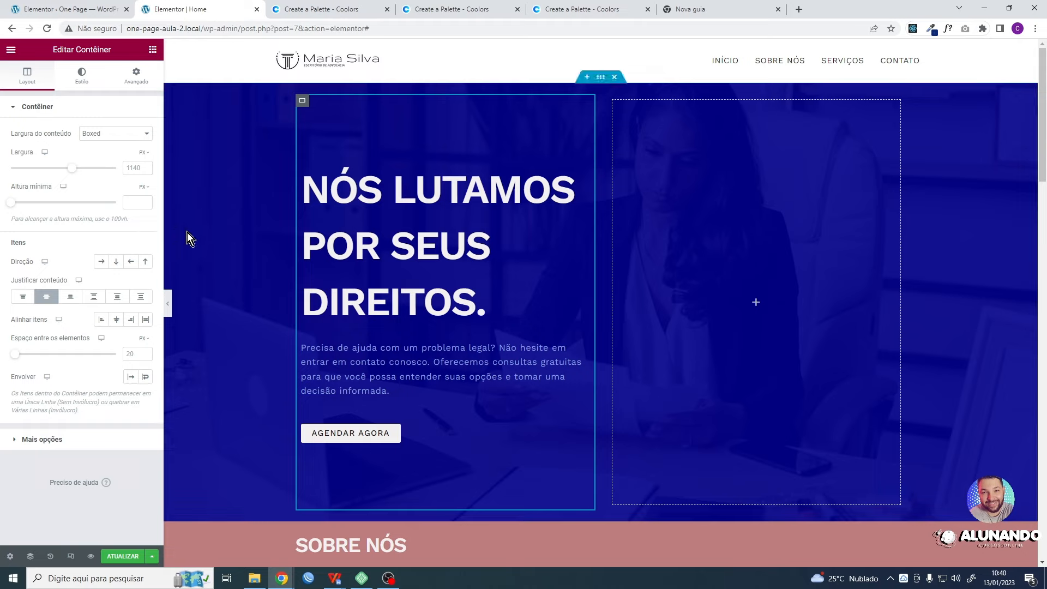
- Try a 67 px line height on the main heading's typography, then switch the unit to em and set it to 1
{"action": "left_click", "coordinate": [478, 196]}
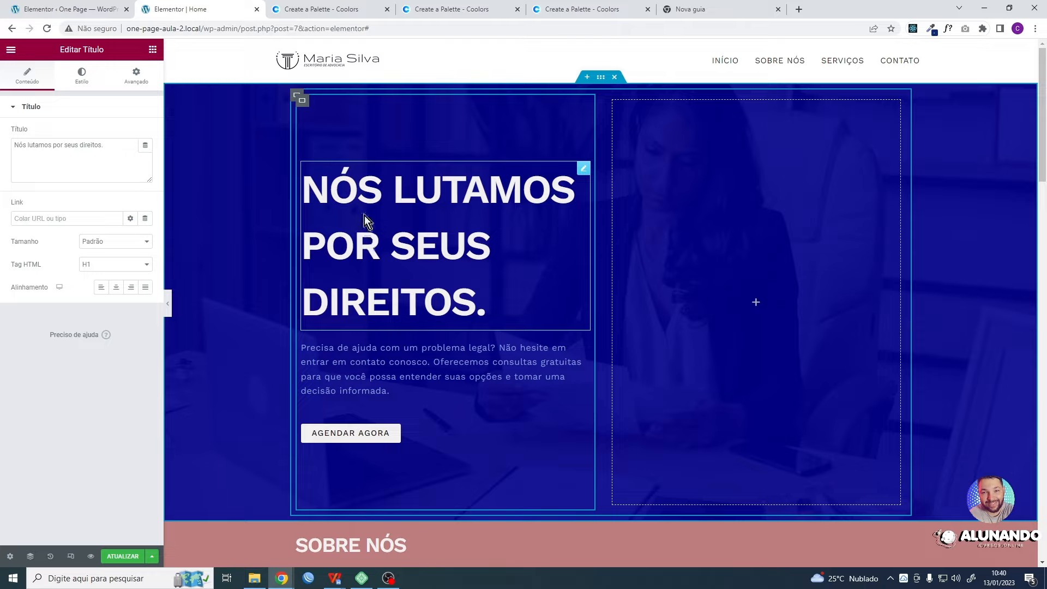
{"action": "left_click", "coordinate": [86, 81]}
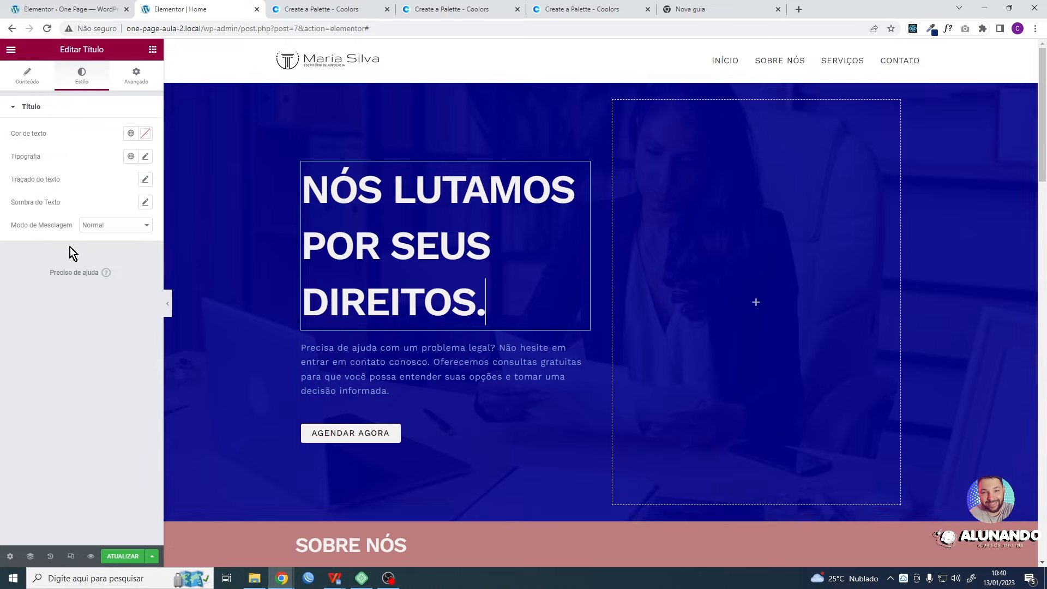
{"action": "left_click", "coordinate": [145, 156]}
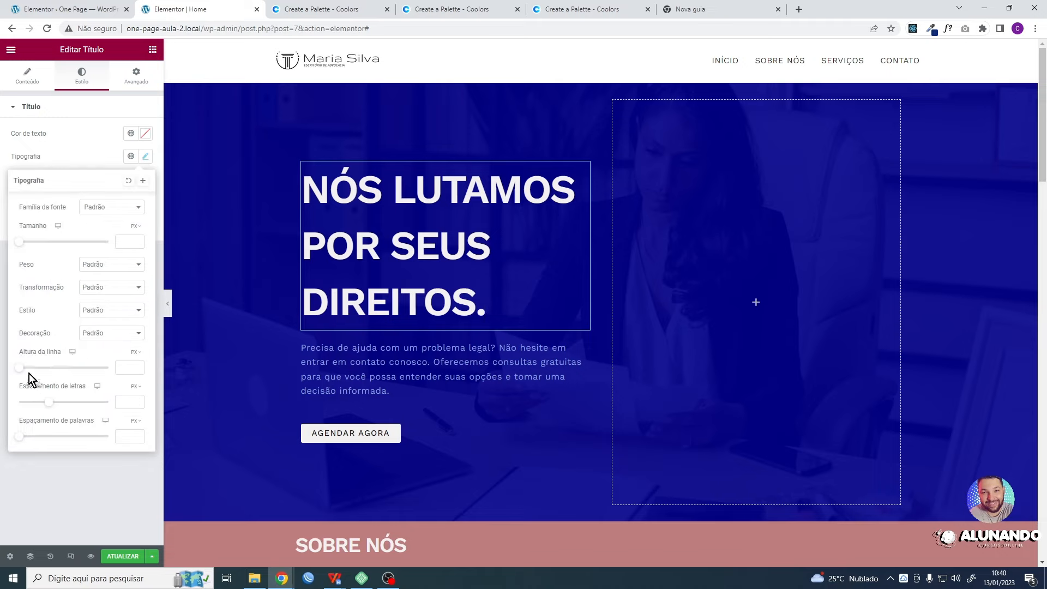
{"action": "left_click_drag", "start_coordinate": [21, 368], "coordinate": [83, 387]}
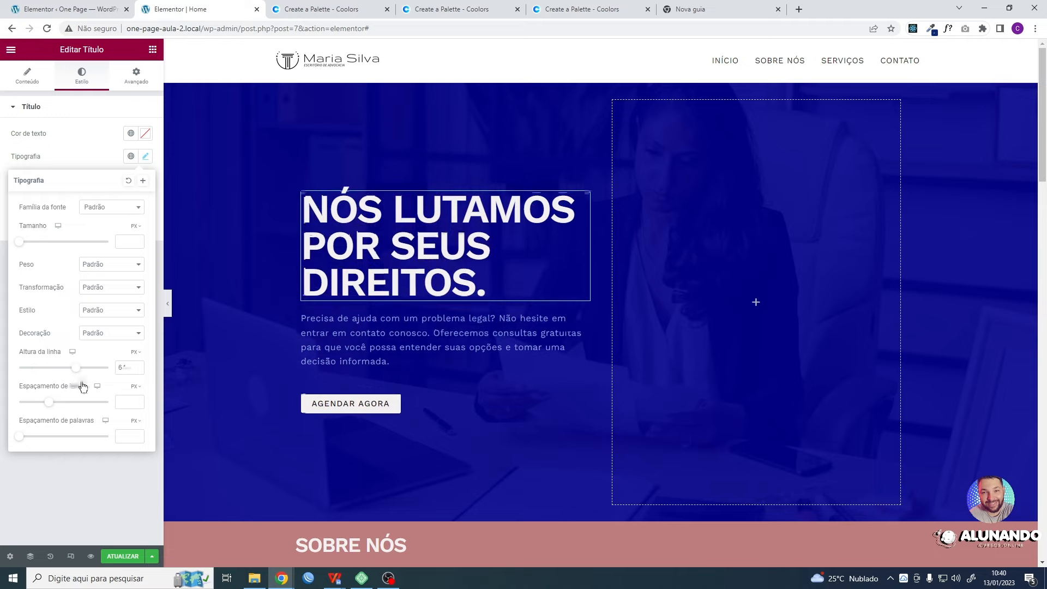
{"action": "left_click", "coordinate": [139, 353]}
{"action": "left_click", "coordinate": [134, 365]}
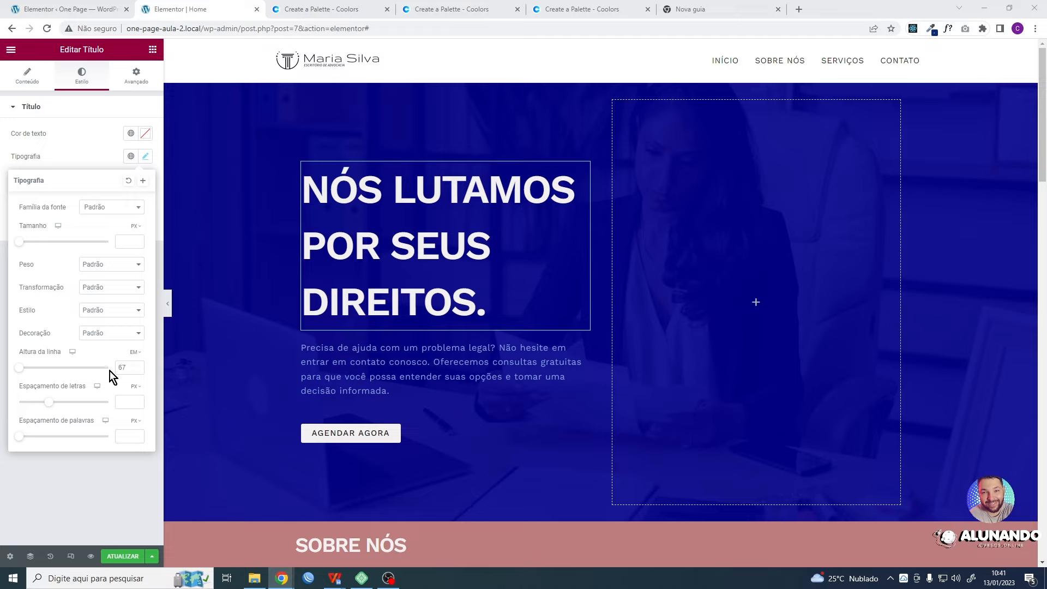
{"action": "left_click_drag", "start_coordinate": [126, 369], "coordinate": [116, 367]}
{"action": "type", "text": "1"}
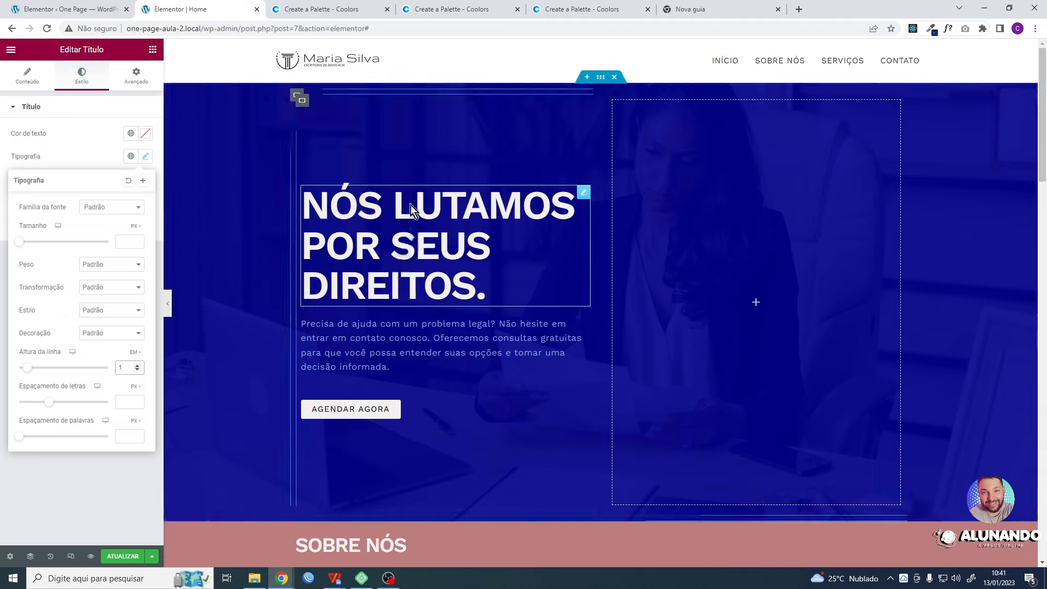
{"action": "left_click", "coordinate": [66, 483]}
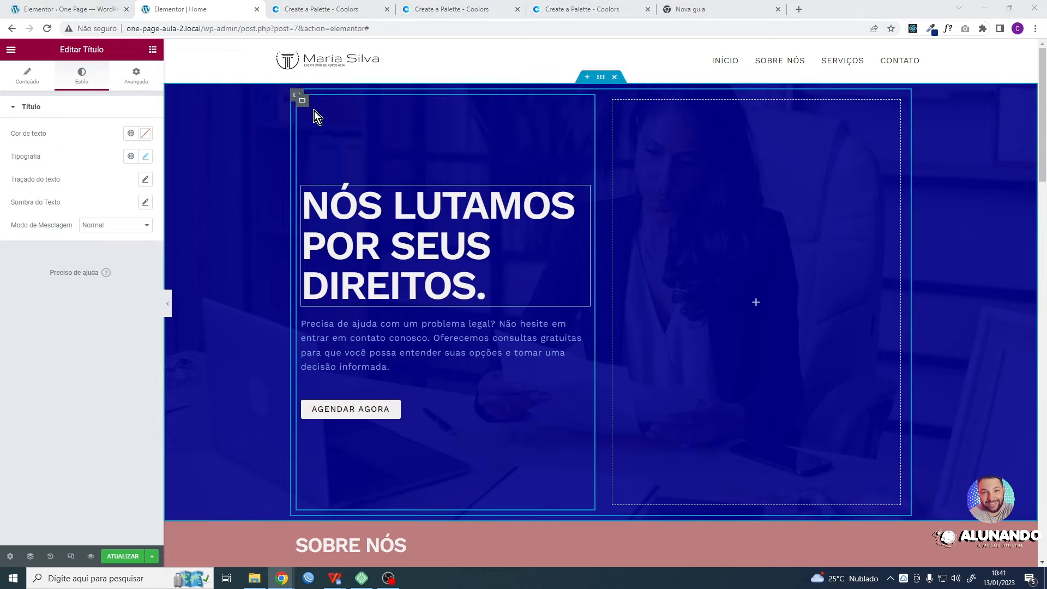
- Try a boxed width of 60% on the inner container holding the heading, clear the value, and try widening the container by its edge
{"action": "left_click", "coordinate": [303, 102]}
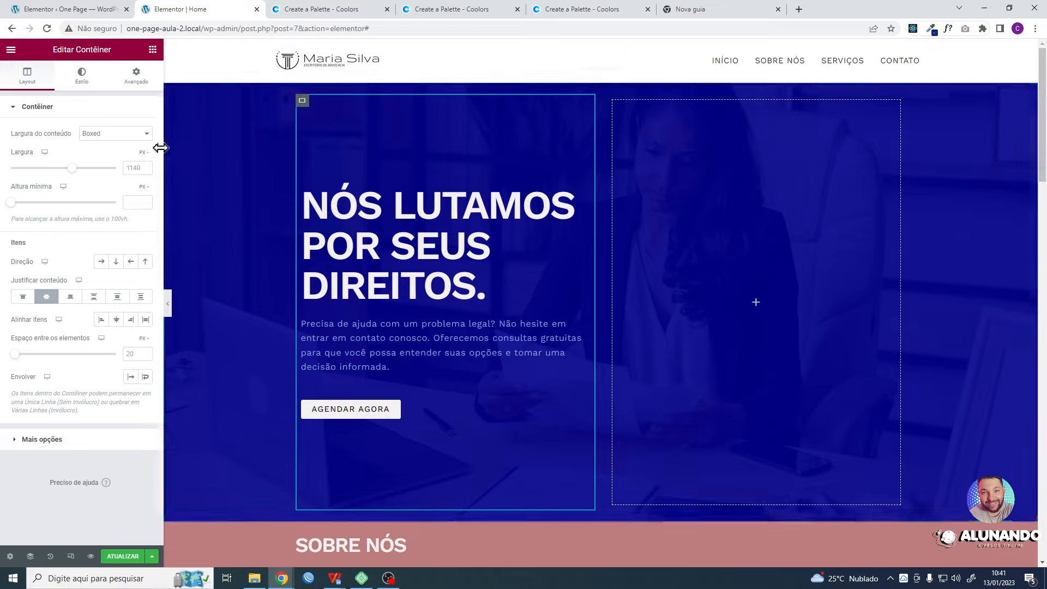
{"action": "left_click", "coordinate": [144, 154]}
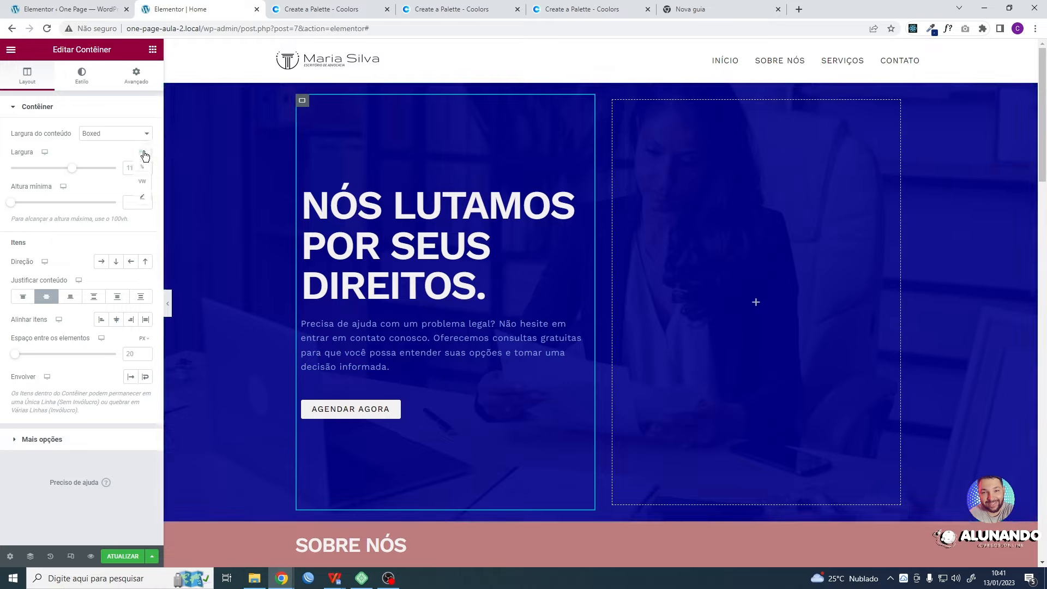
{"action": "left_click", "coordinate": [143, 168]}
{"action": "left_click", "coordinate": [129, 172]}
{"action": "type", "text": "60"}
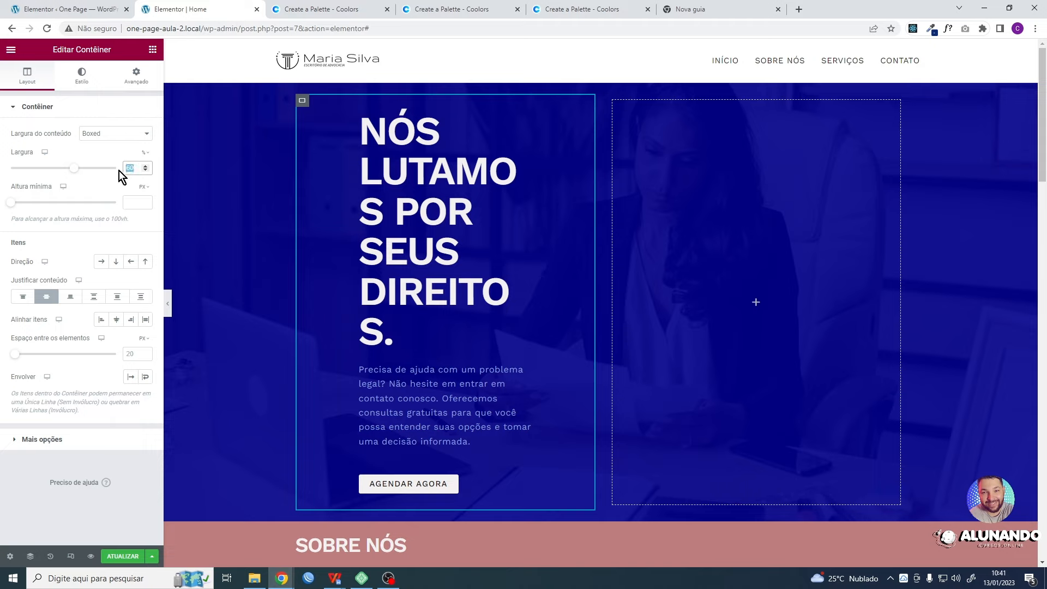
{"action": "key", "text": "BackSpace"}
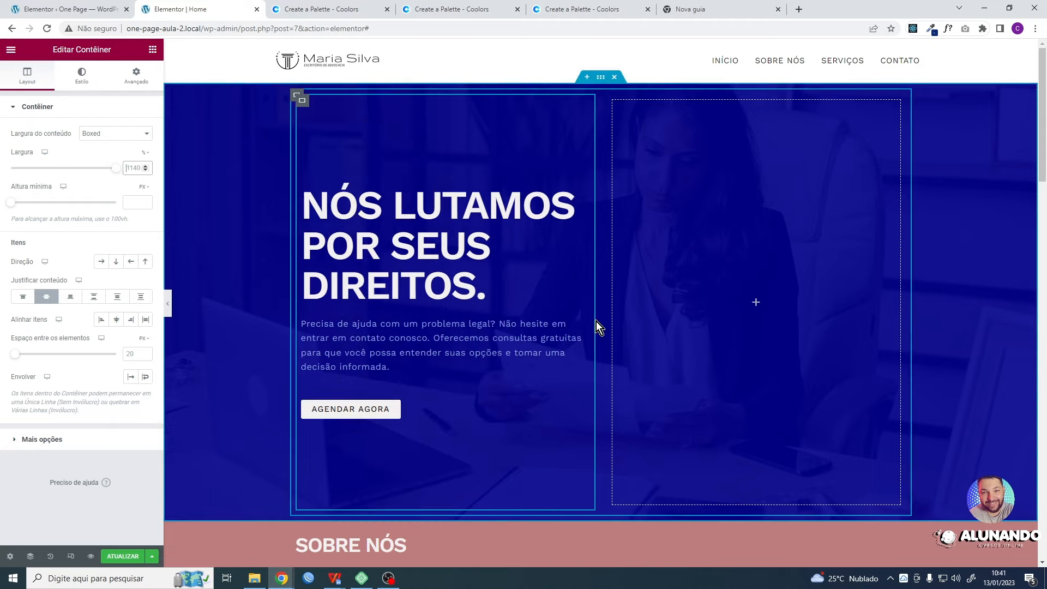
{"action": "left_click_drag", "start_coordinate": [594, 321], "coordinate": [619, 322]}
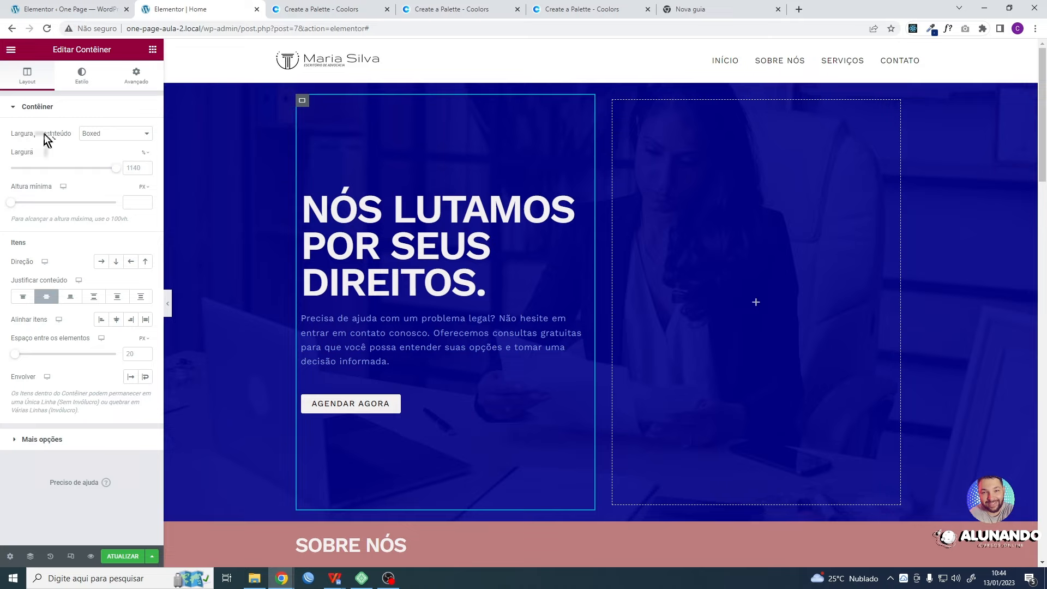
- Set the content width of the heading's container to Largura total and its width to 50%
{"action": "left_click", "coordinate": [109, 133]}
{"action": "left_click", "coordinate": [100, 153]}
{"action": "left_click", "coordinate": [146, 154]}
{"action": "left_click", "coordinate": [145, 152]}
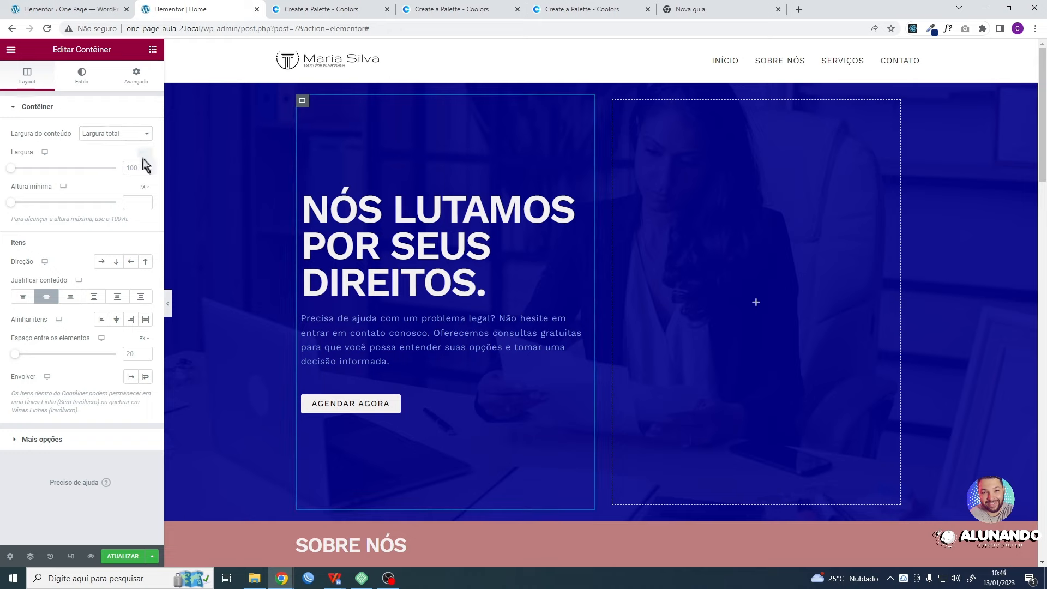
{"action": "left_click", "coordinate": [145, 170]}
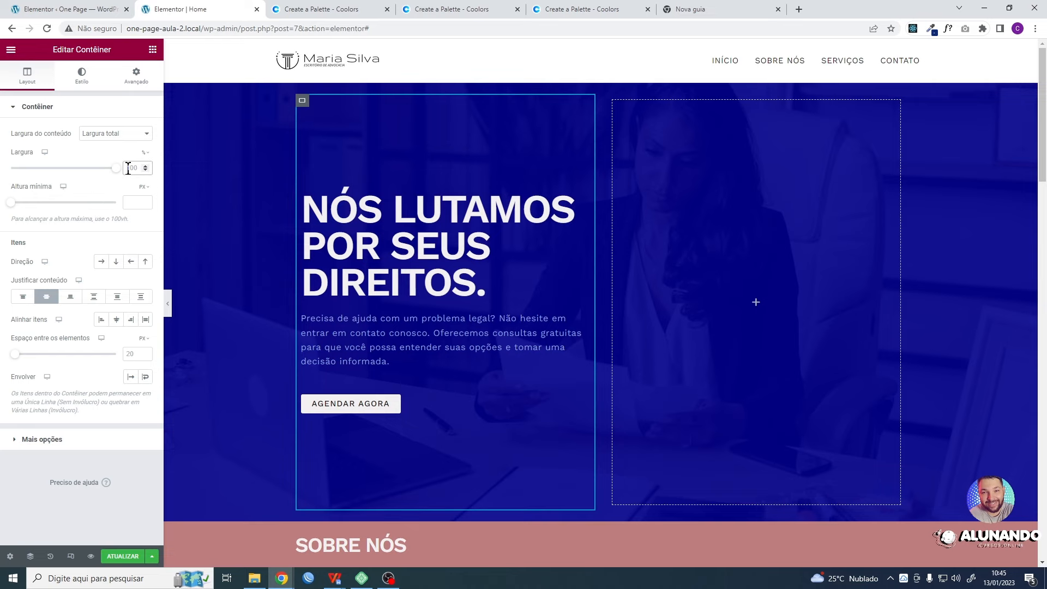
{"action": "type", "text": "50"}
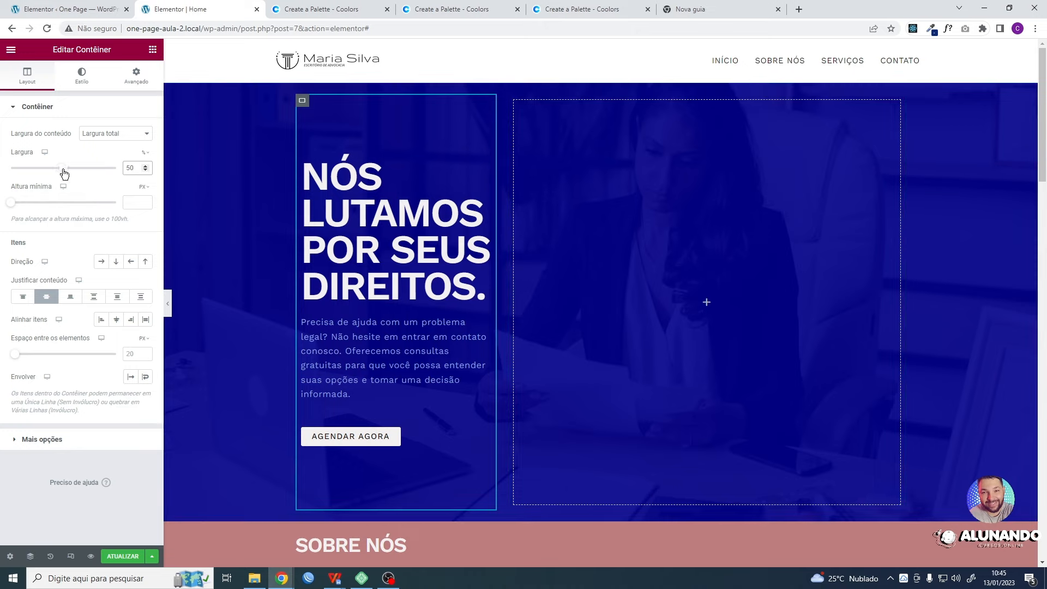
- Try a 71% width and several edge resizes on the heading's container, then set its width to 60%
{"action": "left_click_drag", "start_coordinate": [64, 173], "coordinate": [86, 176]}
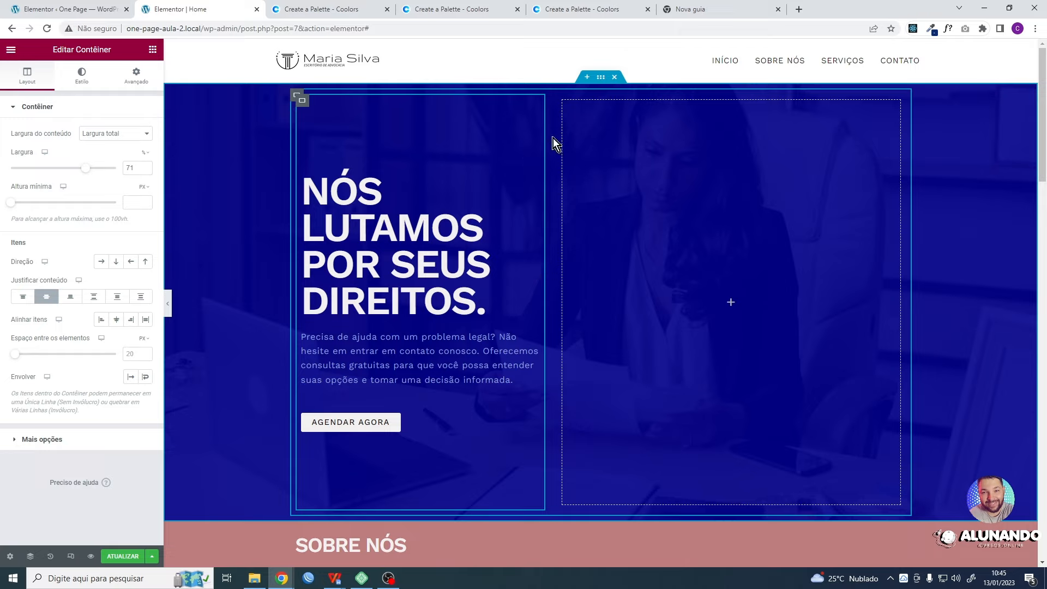
{"action": "left_click_drag", "start_coordinate": [543, 137], "coordinate": [609, 137]}
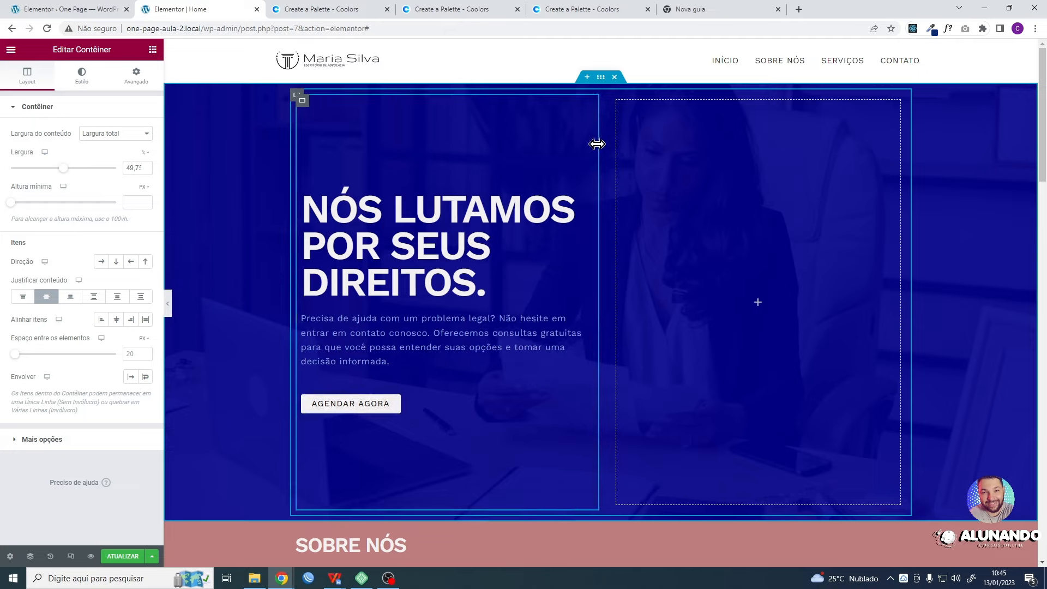
{"action": "left_click_drag", "start_coordinate": [597, 144], "coordinate": [627, 167]}
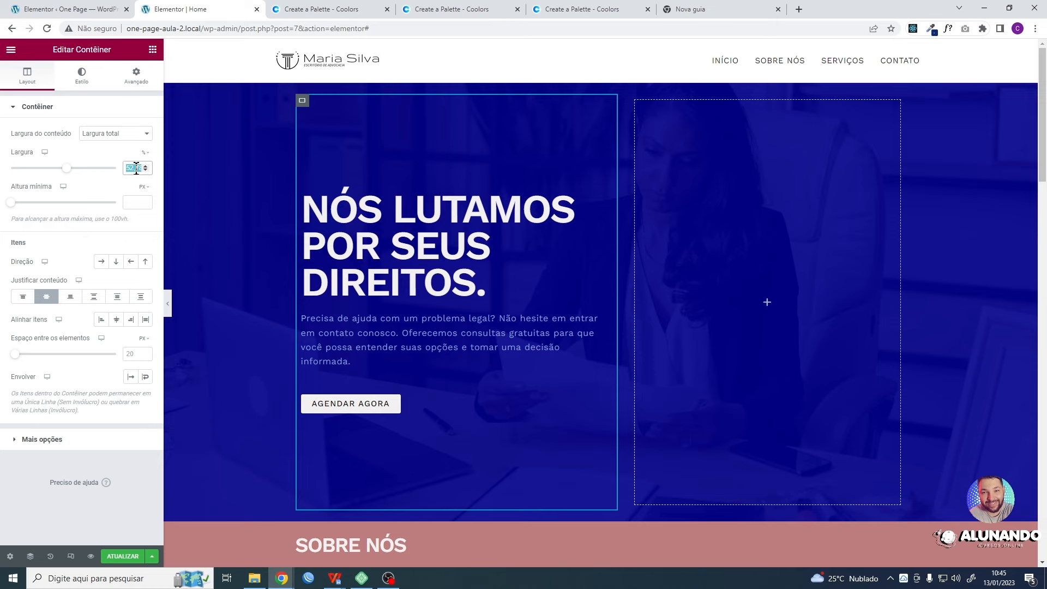
{"action": "type", "text": "60"}
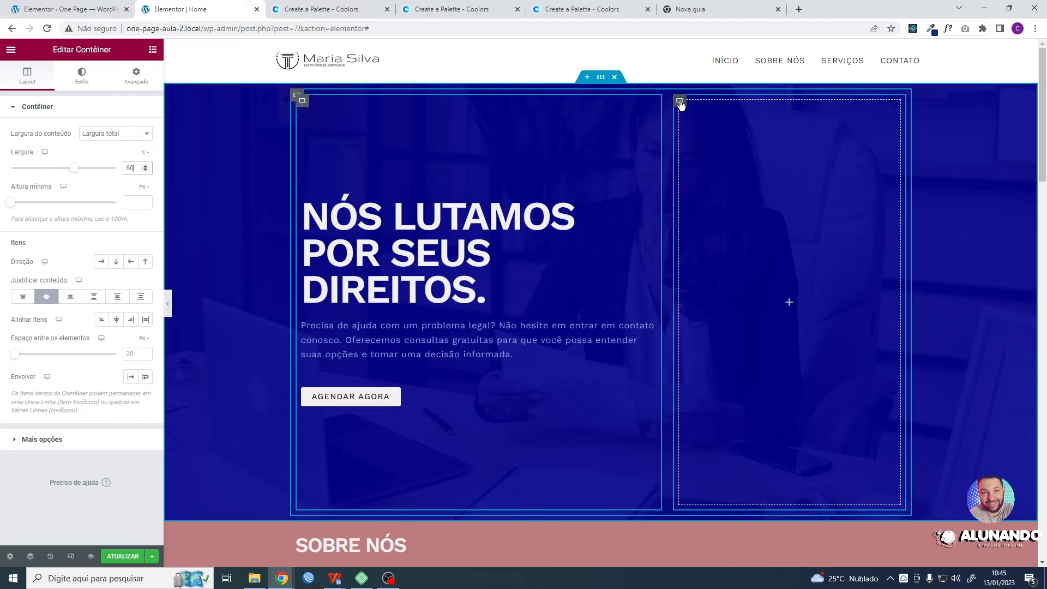
- Set the empty inner container's content width to Largura total, its width to 72%, and resize it by its outer edge
{"action": "left_click", "coordinate": [680, 103]}
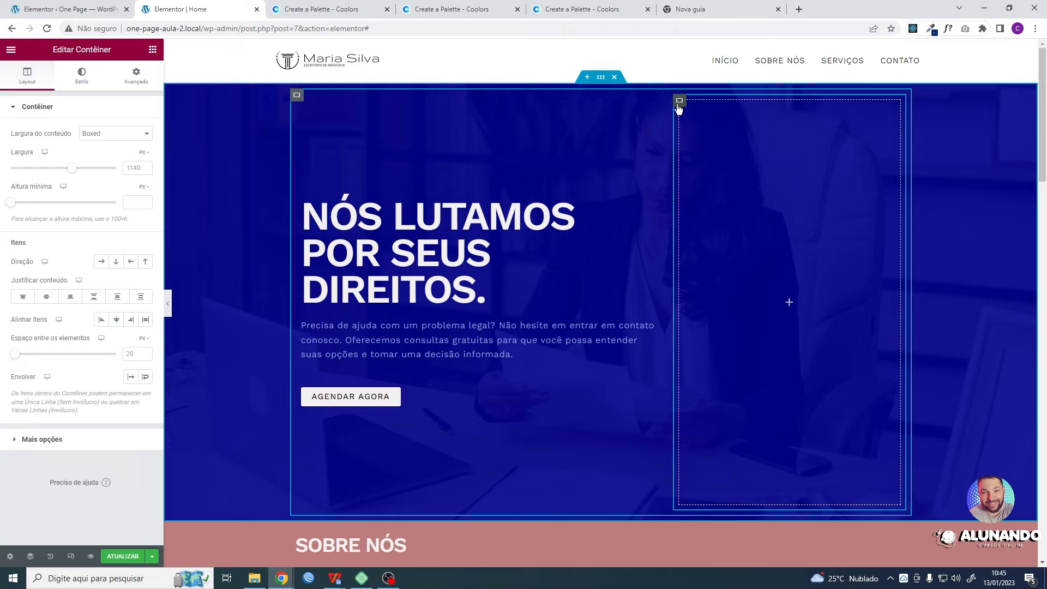
{"action": "left_click", "coordinate": [147, 133]}
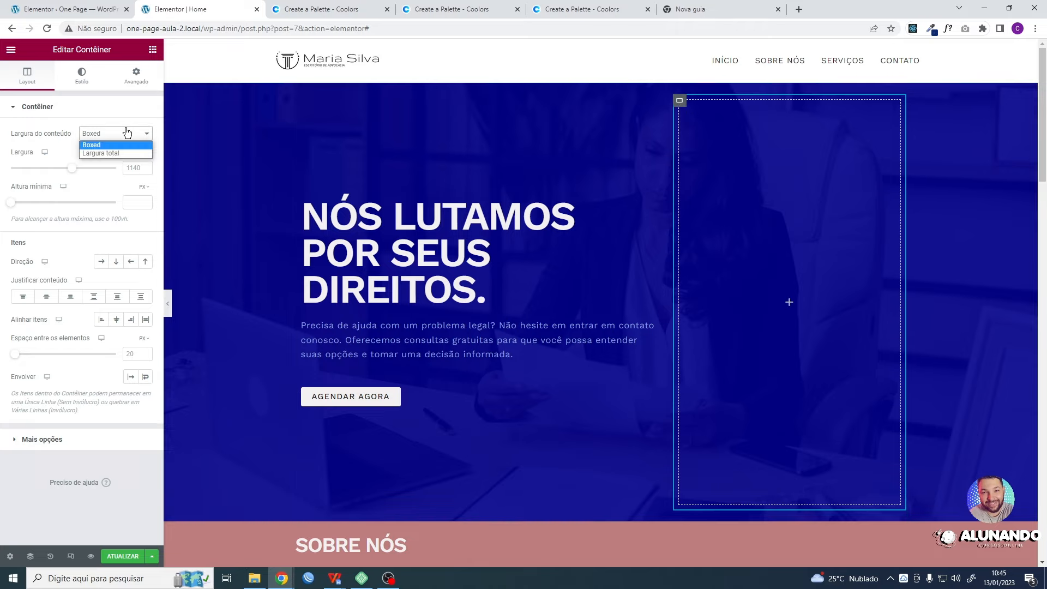
{"action": "left_click", "coordinate": [102, 153]}
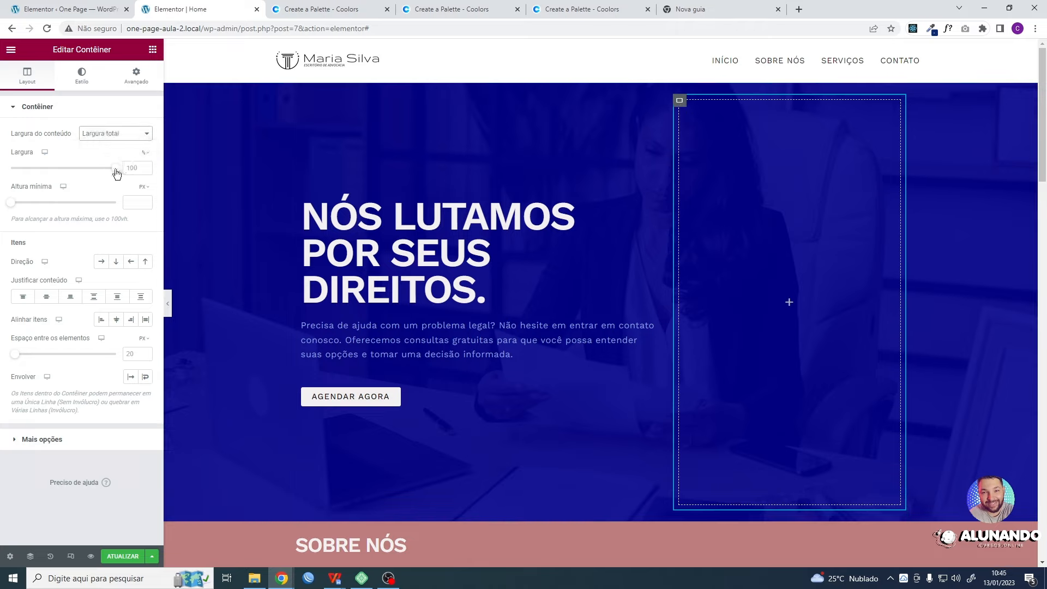
{"action": "left_click_drag", "start_coordinate": [116, 173], "coordinate": [87, 176]}
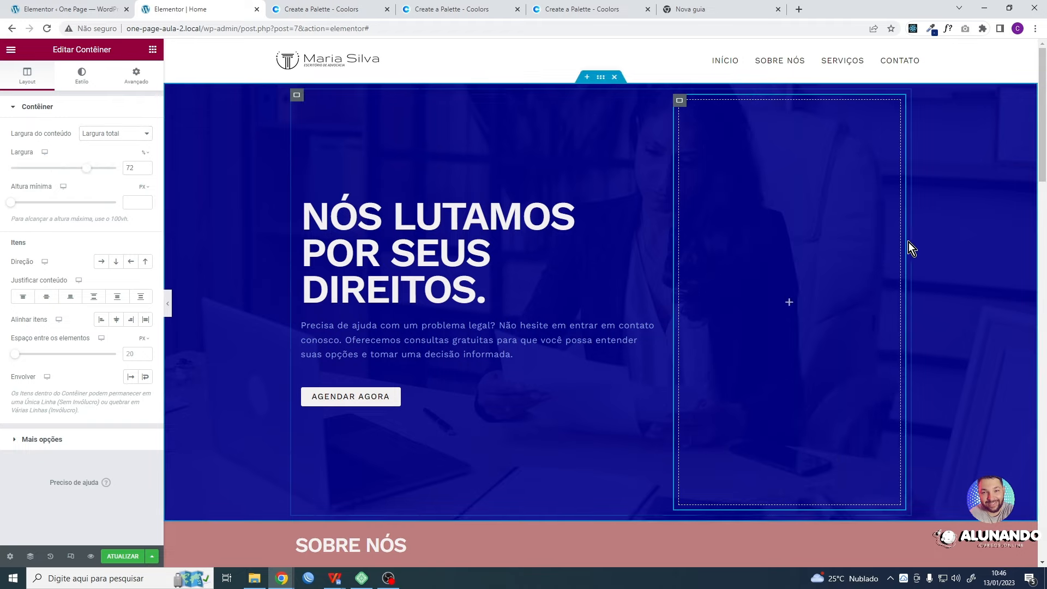
{"action": "mouse_move", "coordinate": [907, 242]}
{"action": "left_mouse_down"}
{"action": "mouse_move", "coordinate": [881, 243]}
{"action": "mouse_move", "coordinate": [916, 246]}
{"action": "left_mouse_up"}
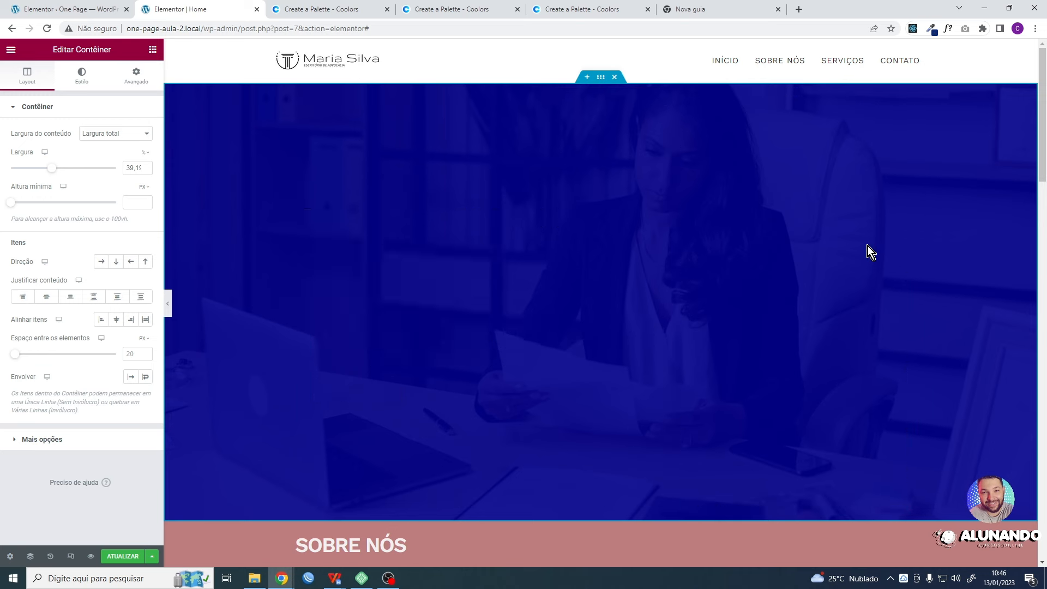
- Undo the edge resizing, width and content-width changes made to the empty inner container
{"action": "key", "text": "ctrl+z"}
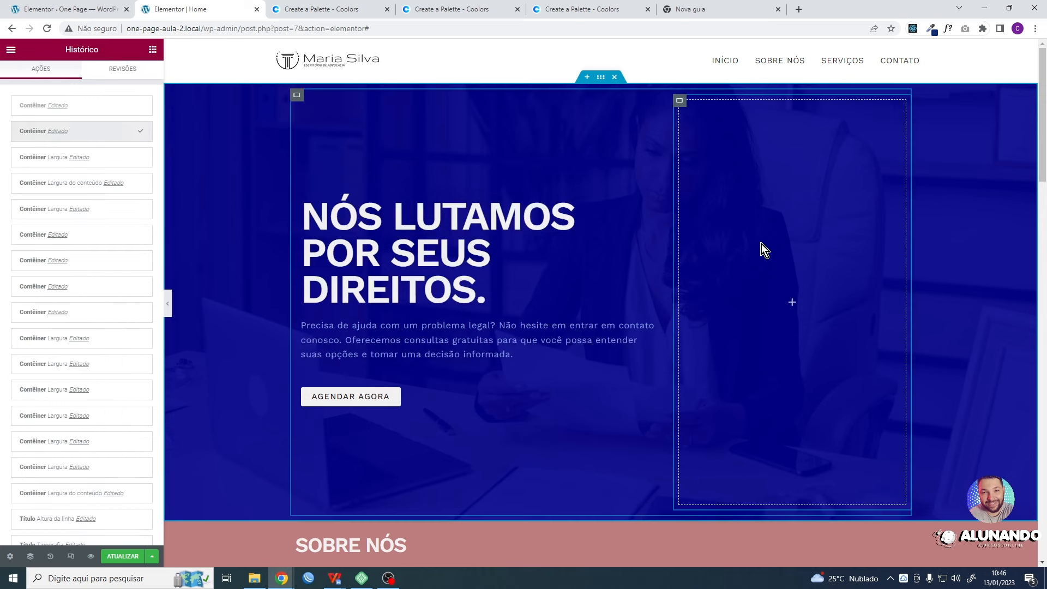
{"action": "key", "text": "ctrl+z"}
{"action": "key", "text": "ctrl+shift+z"}
{"action": "key", "text": "ctrl+shift+z"}
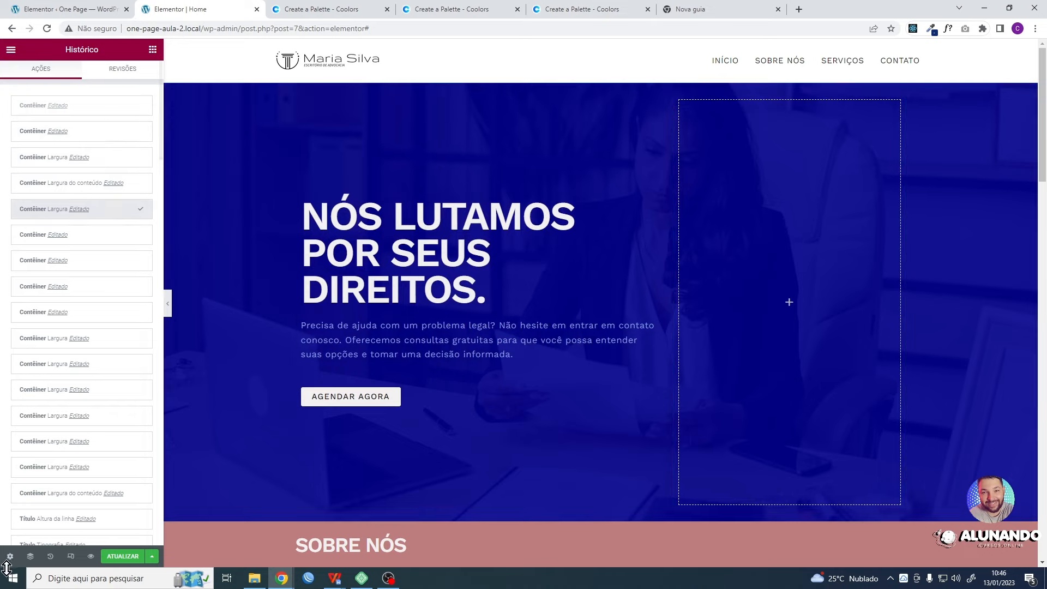
- Try resizing the heading's container by its inner edge, then restore its width to 60%
{"action": "left_click", "coordinate": [153, 50]}
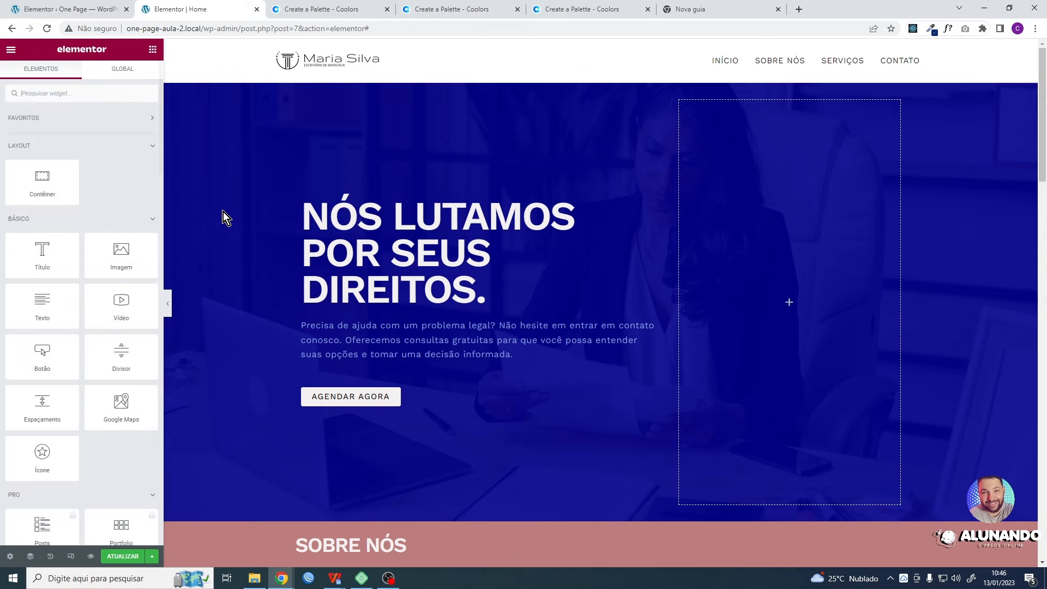
{"action": "left_click", "coordinate": [695, 126]}
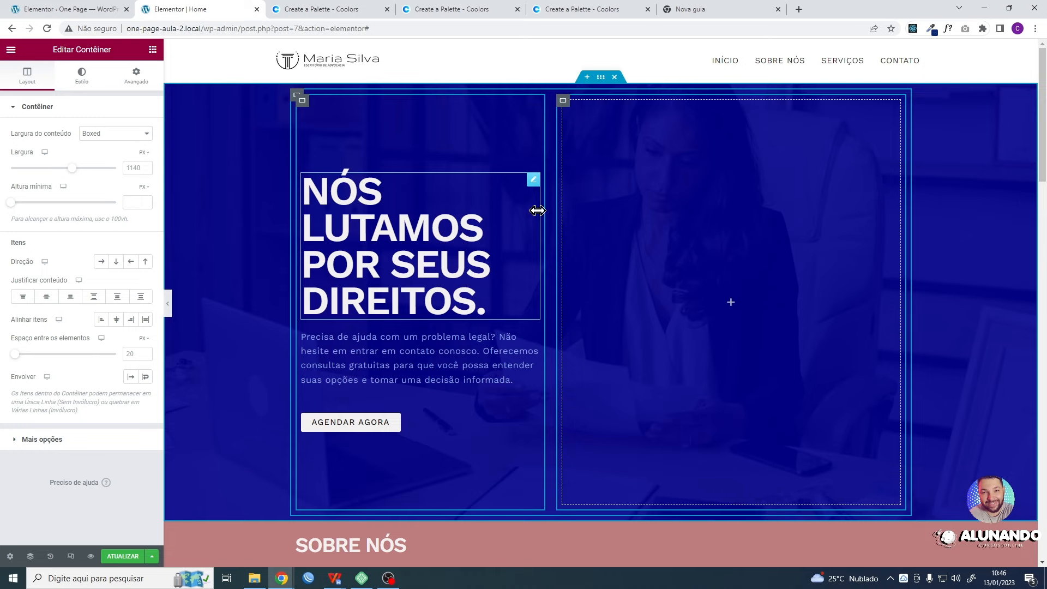
{"action": "left_click_drag", "start_coordinate": [537, 210], "coordinate": [620, 224]}
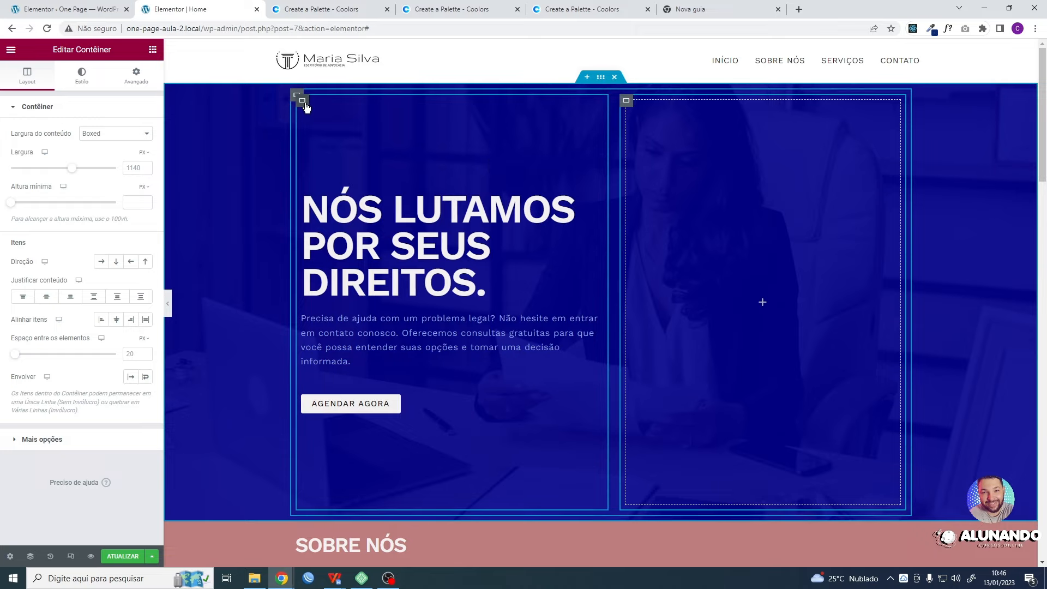
{"action": "left_click", "coordinate": [303, 101]}
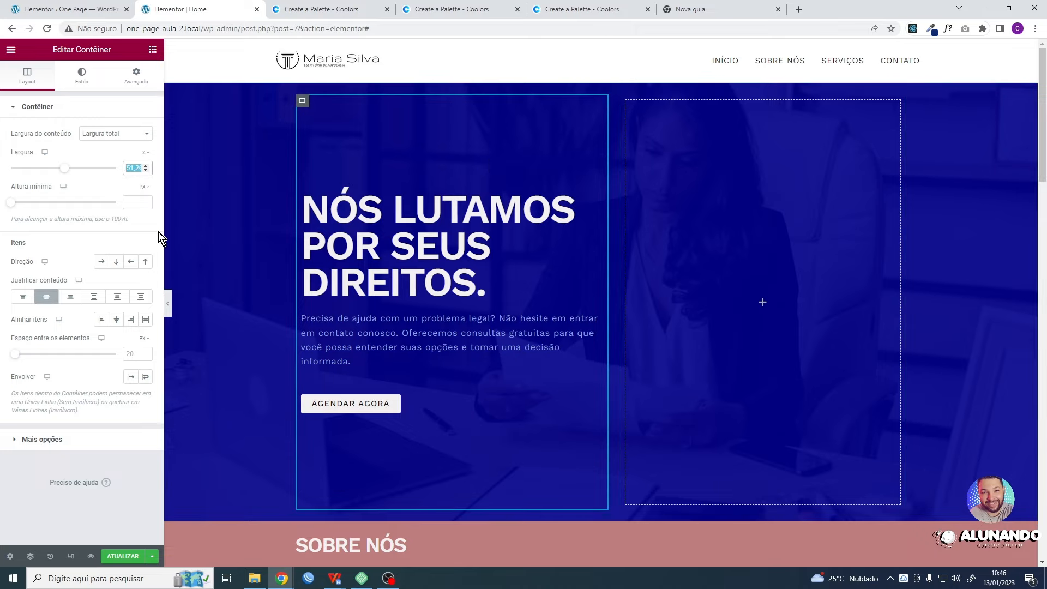
{"action": "type", "text": "60"}
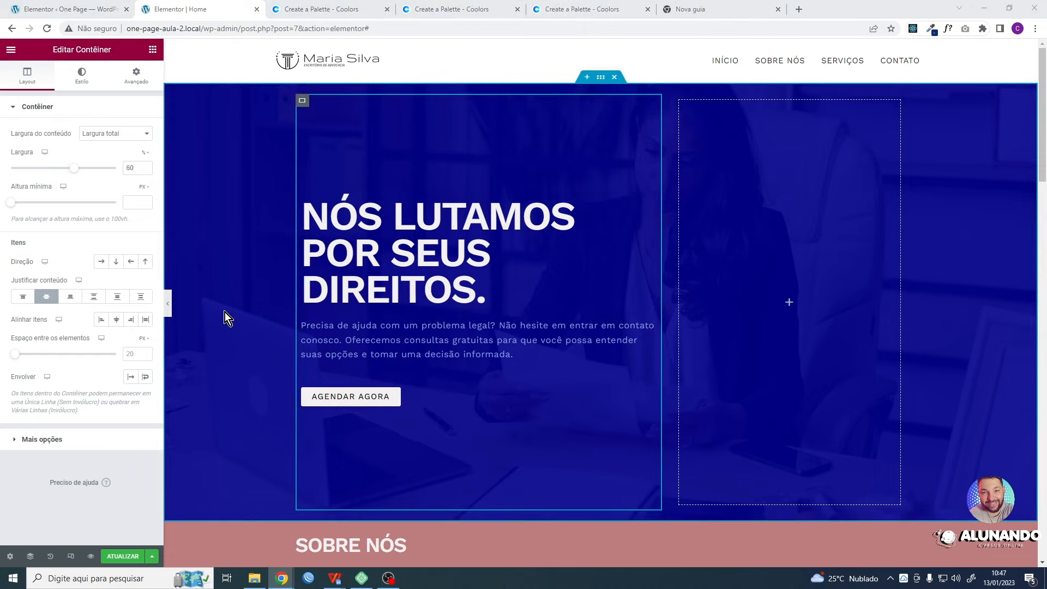
- Open the spacing settings of the first section's outer container and unlink its padding values
{"action": "left_click", "coordinate": [601, 80]}
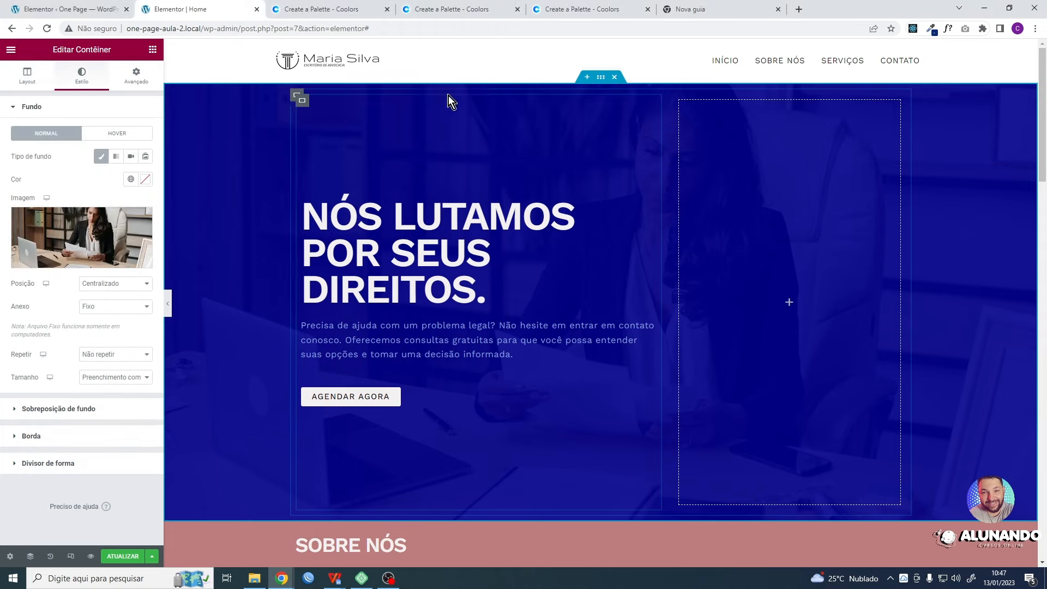
{"action": "left_click", "coordinate": [138, 79]}
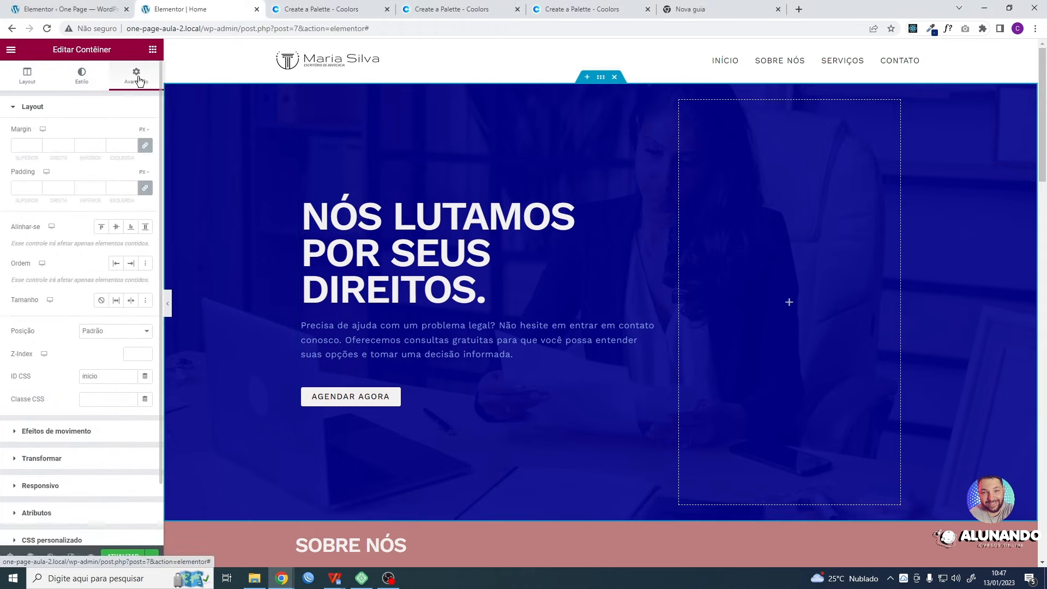
{"action": "left_click", "coordinate": [145, 188]}
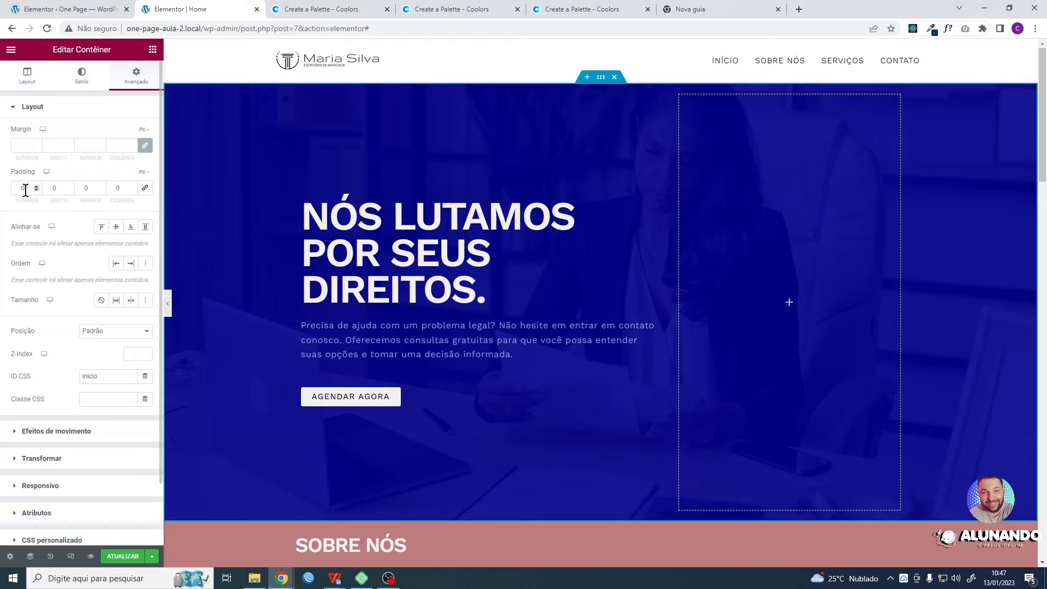
- Preview the first section at mobile size, then close the responsive view
{"action": "left_click", "coordinate": [71, 556]}
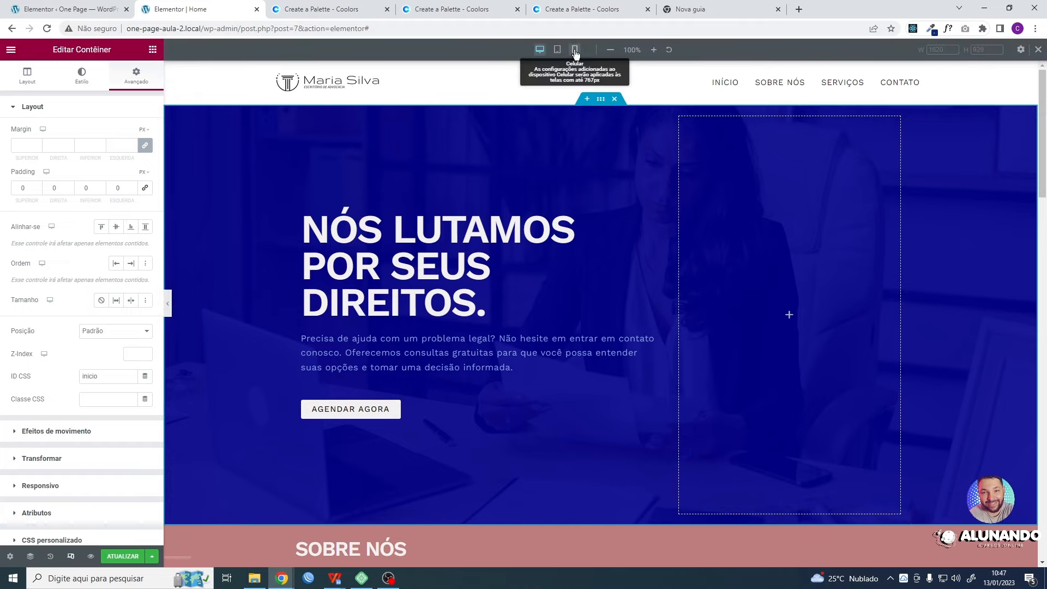
{"action": "left_click", "coordinate": [575, 51]}
{"action": "scroll", "coordinate": [630, 250], "scroll_direction": "down", "scroll_amount": 4}
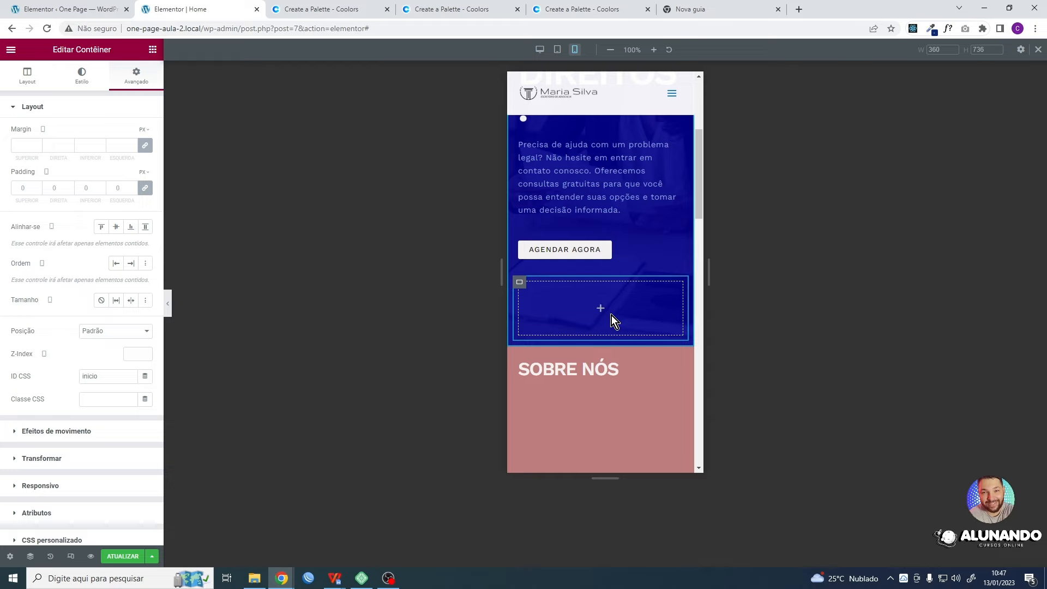
{"action": "scroll", "coordinate": [616, 313], "scroll_direction": "up", "scroll_amount": 4}
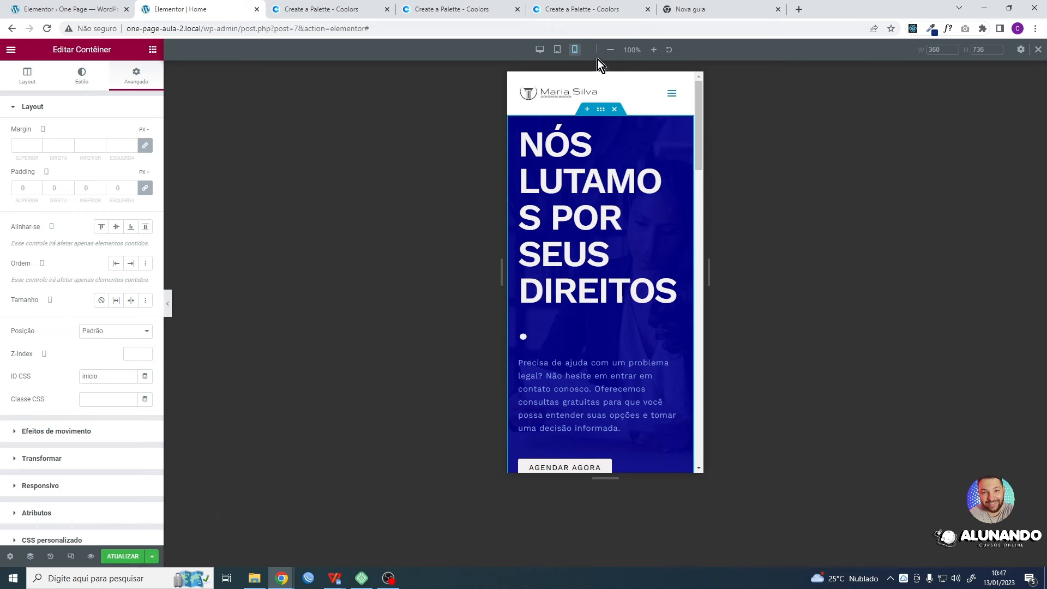
{"action": "left_click", "coordinate": [1038, 50]}
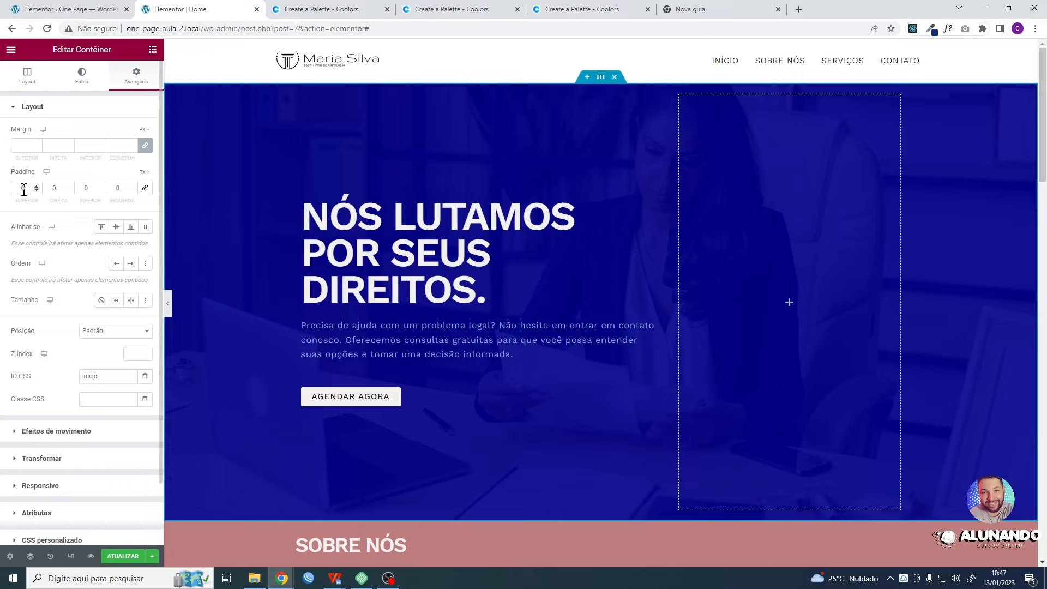
- Try a linked padding of 10 px on all sides of the section's outer container, then unlink the values
{"action": "left_click", "coordinate": [144, 188]}
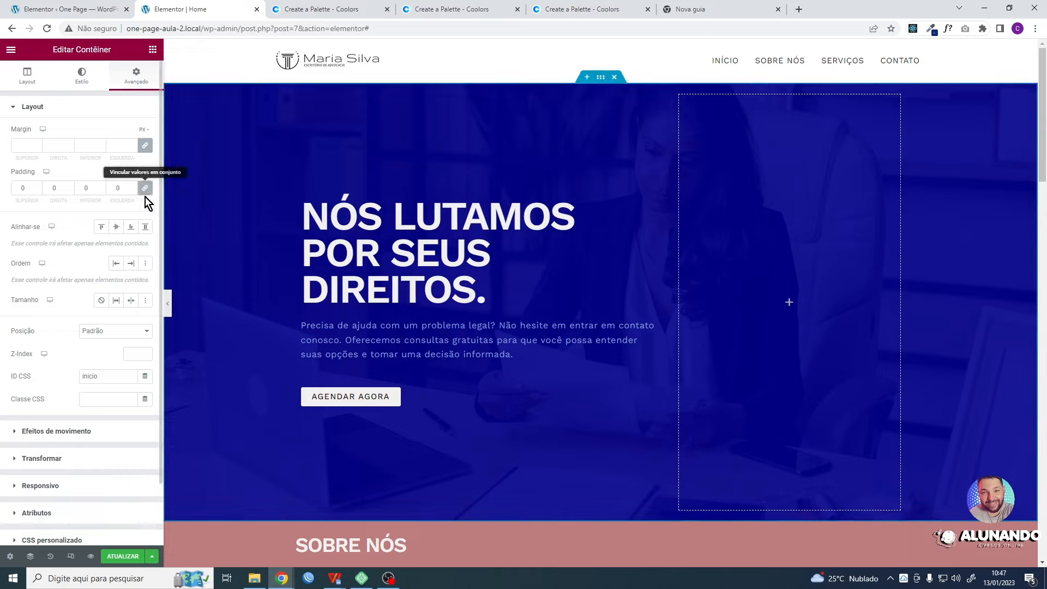
{"action": "double_click", "coordinate": [23, 188]}
{"action": "type", "text": "10"}
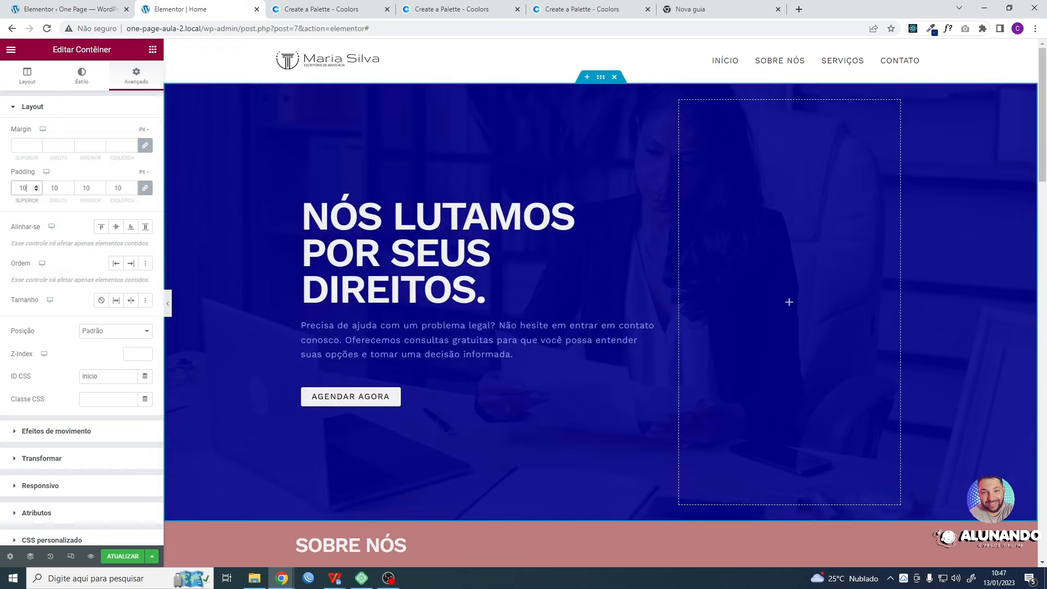
{"action": "left_click", "coordinate": [145, 190]}
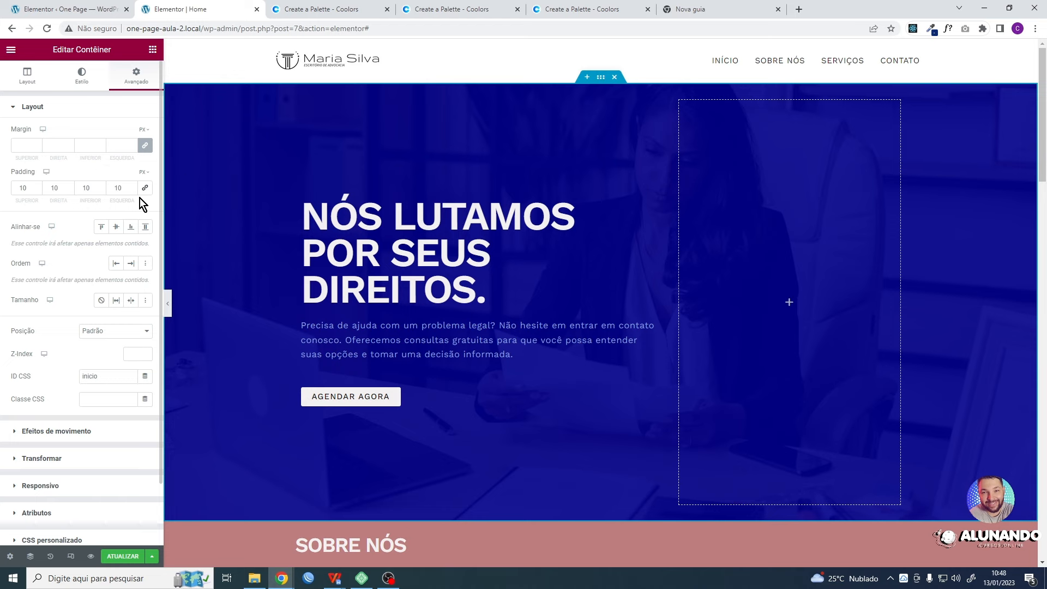
- Set the section container's padding to 100 px at the top and bottom and 16 px at the right and left
{"action": "left_click_drag", "start_coordinate": [29, 188], "coordinate": [15, 188]}
{"action": "type", "text": "100"}
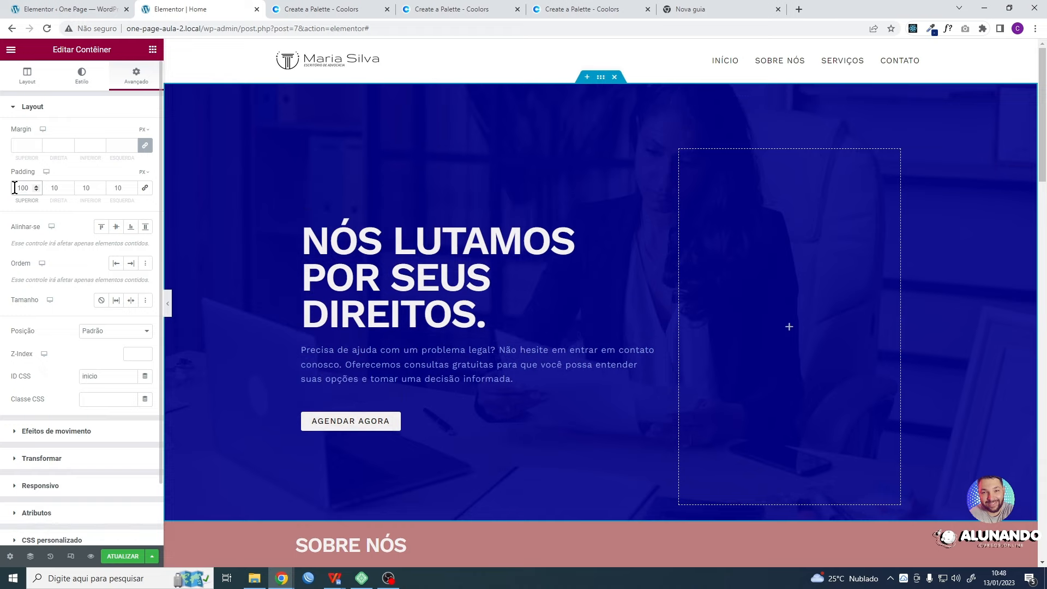
{"action": "key", "text": "Tab"}
{"action": "type", "text": "16"}
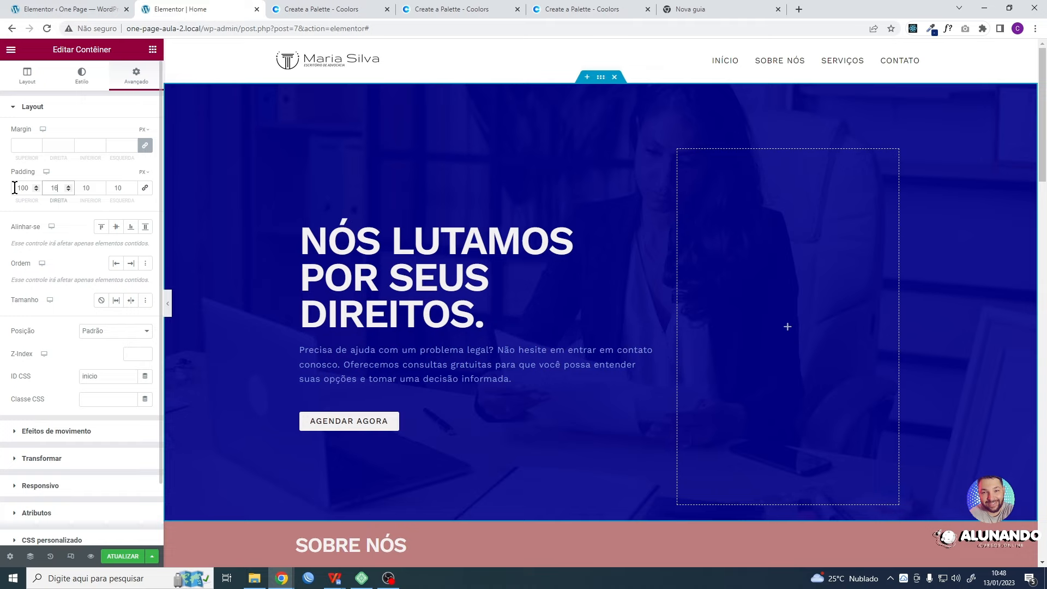
{"action": "key", "text": "Tab"}
{"action": "type", "text": "100"}
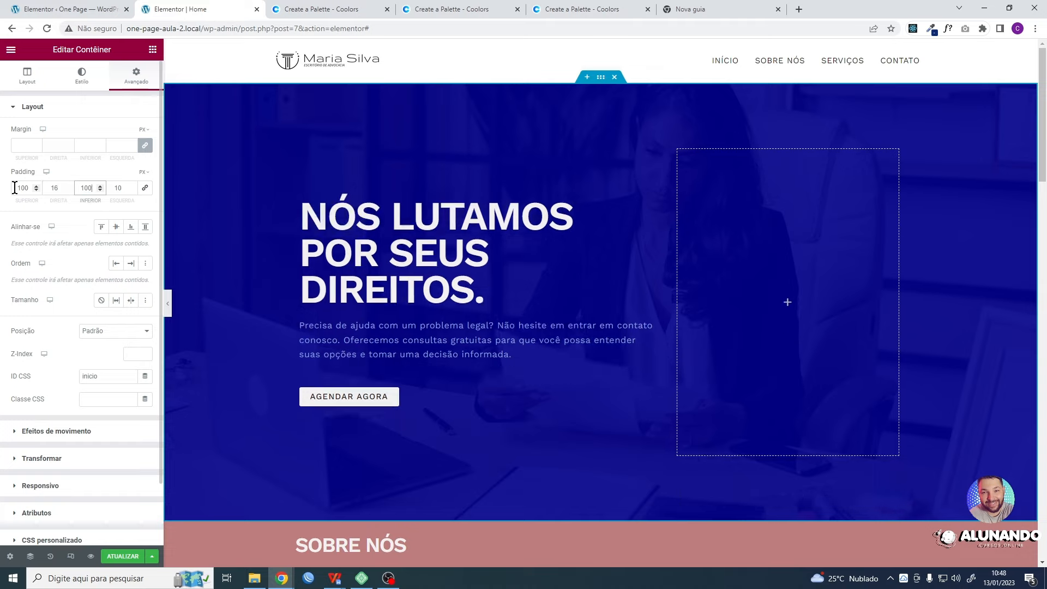
{"action": "key", "text": "Tab"}
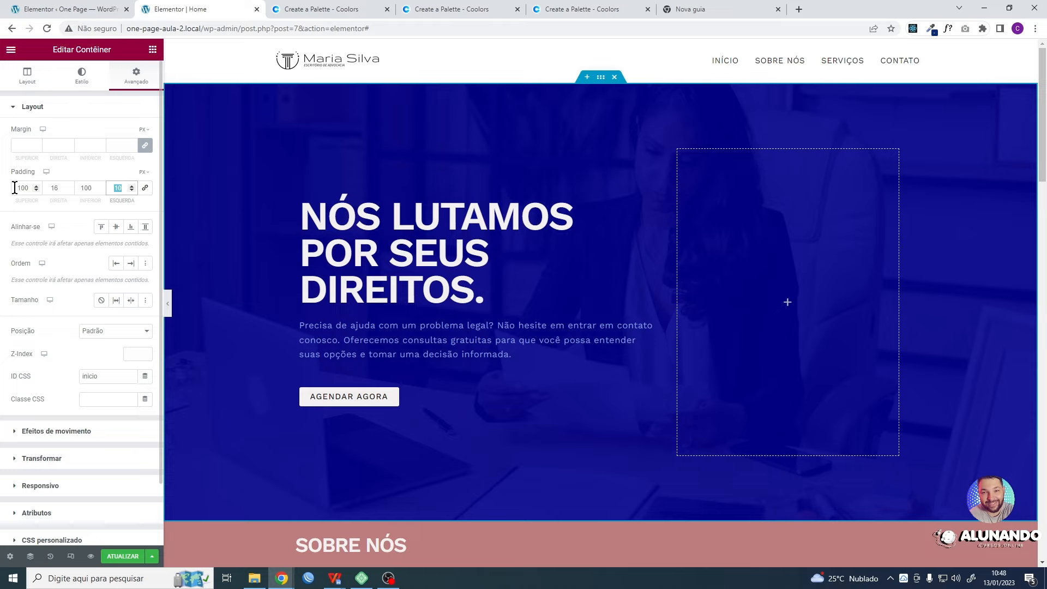
{"action": "type", "text": "16"}
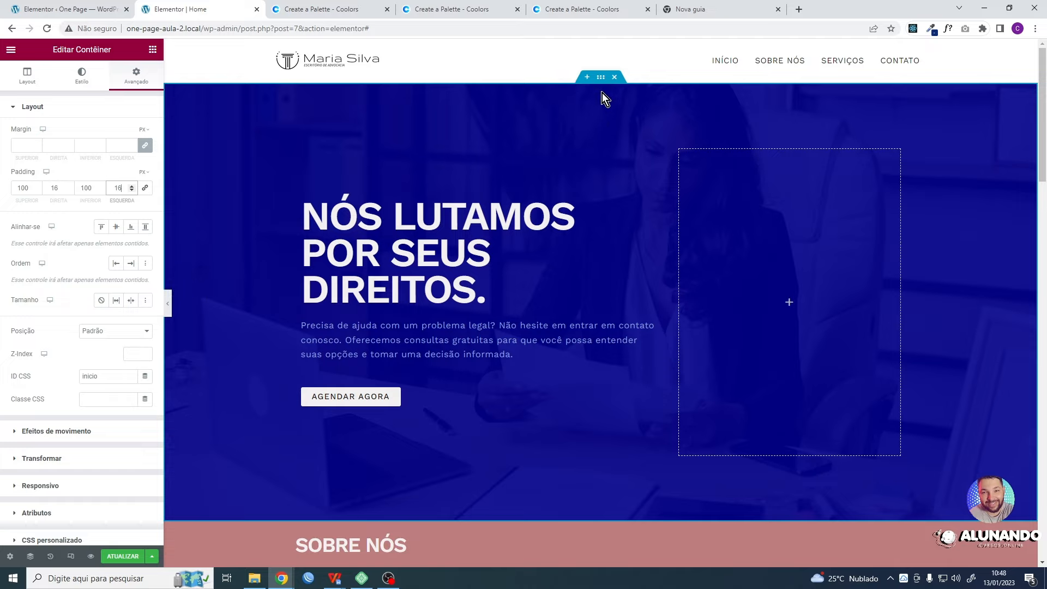
- Try an unlinked top margin of 200 px on the section's container, then undo it
{"action": "left_click", "coordinate": [145, 145]}
{"action": "double_click", "coordinate": [16, 146]}
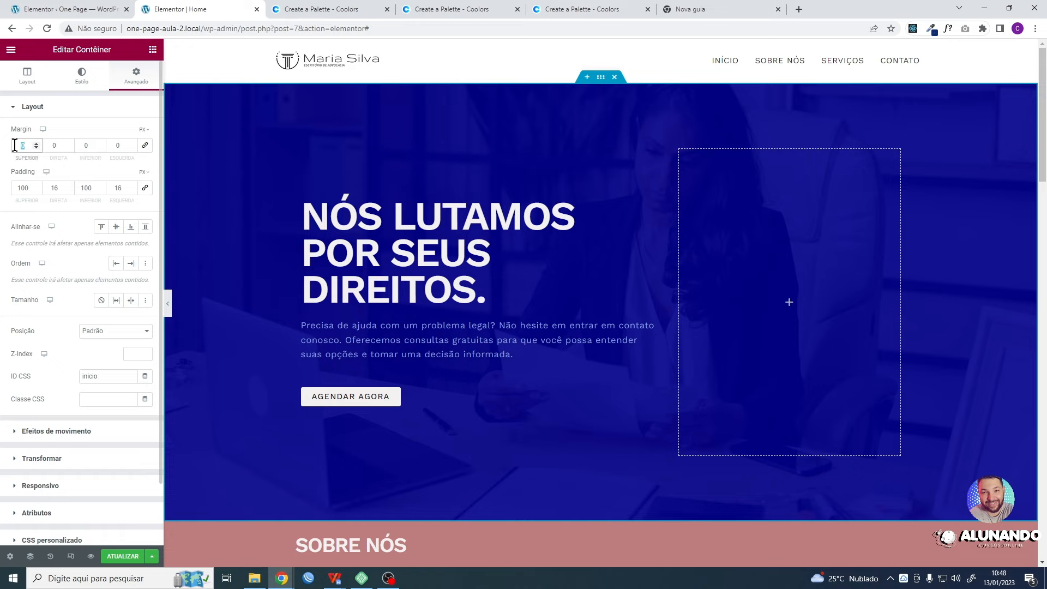
{"action": "type", "text": "200"}
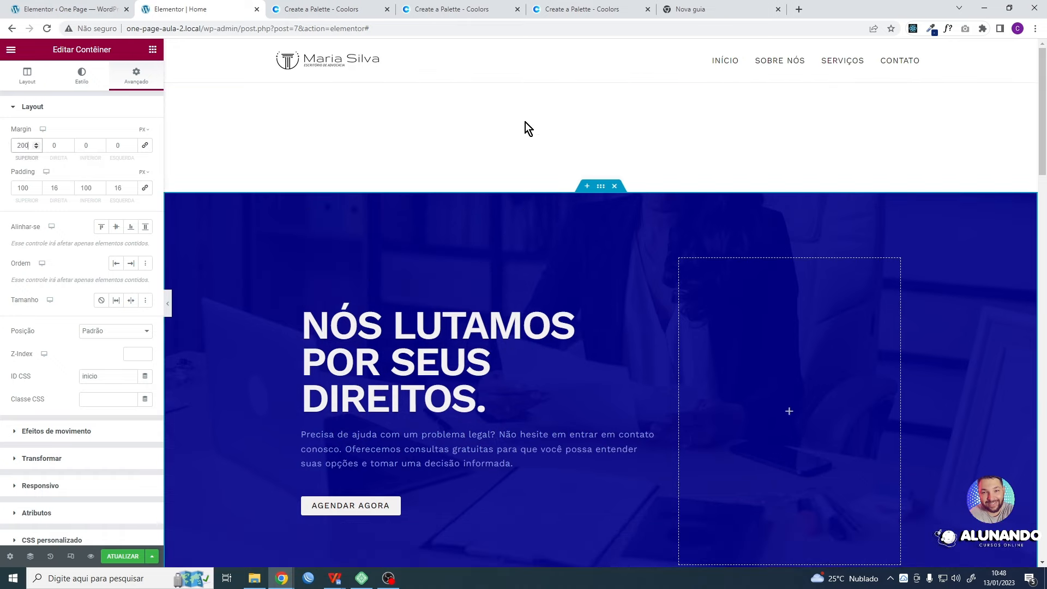
{"action": "key", "text": "ctrl+z"}
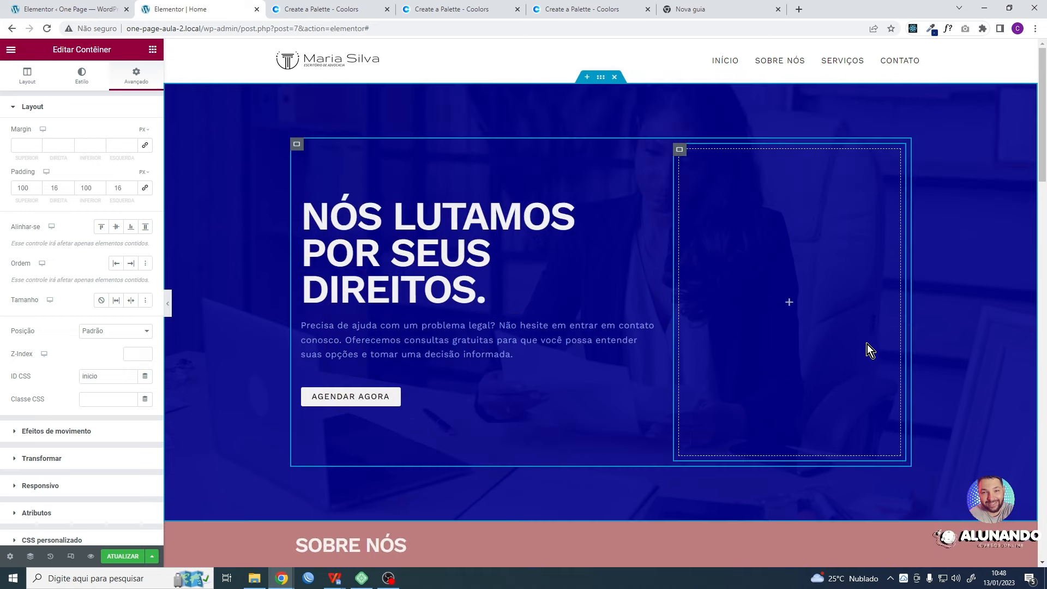
- Examine the first section's padding at tablet and mobile sizes, then close the responsive view
{"action": "left_click", "coordinate": [70, 556]}
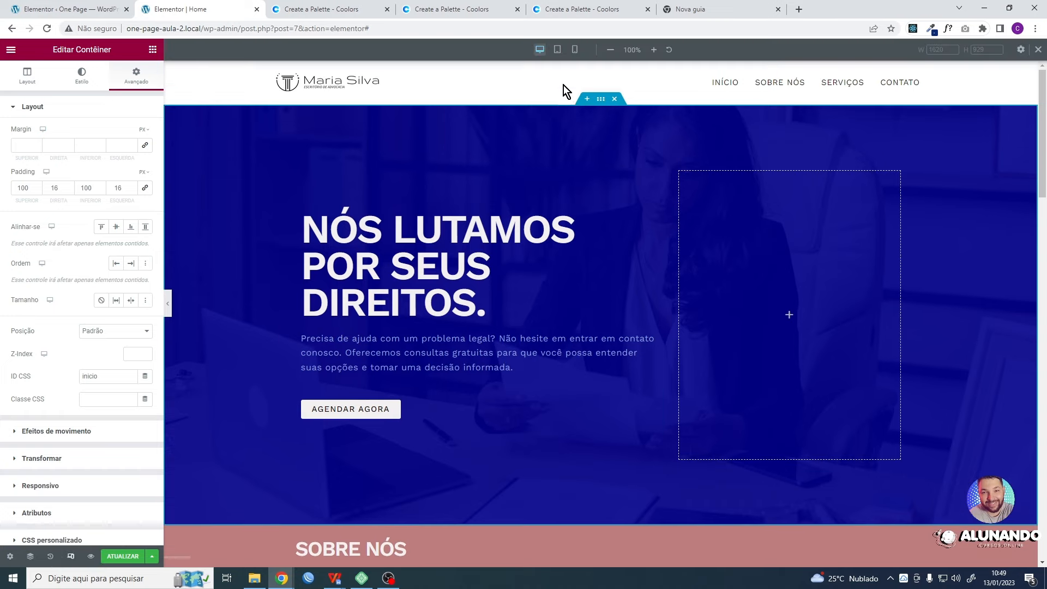
{"action": "left_click", "coordinate": [558, 50]}
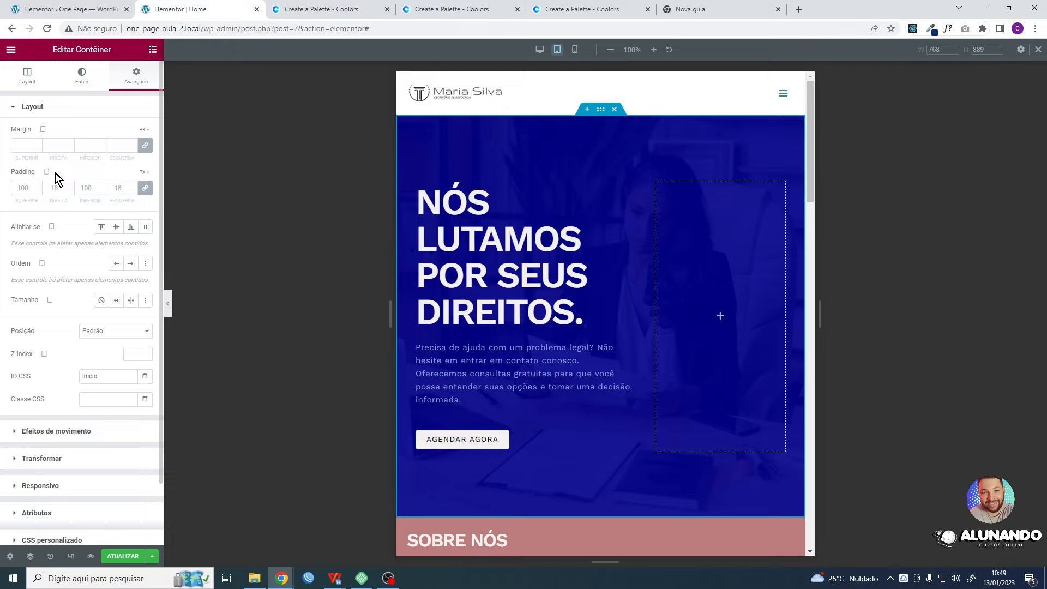
{"action": "left_click", "coordinate": [576, 51]}
{"action": "left_click", "coordinate": [575, 50]}
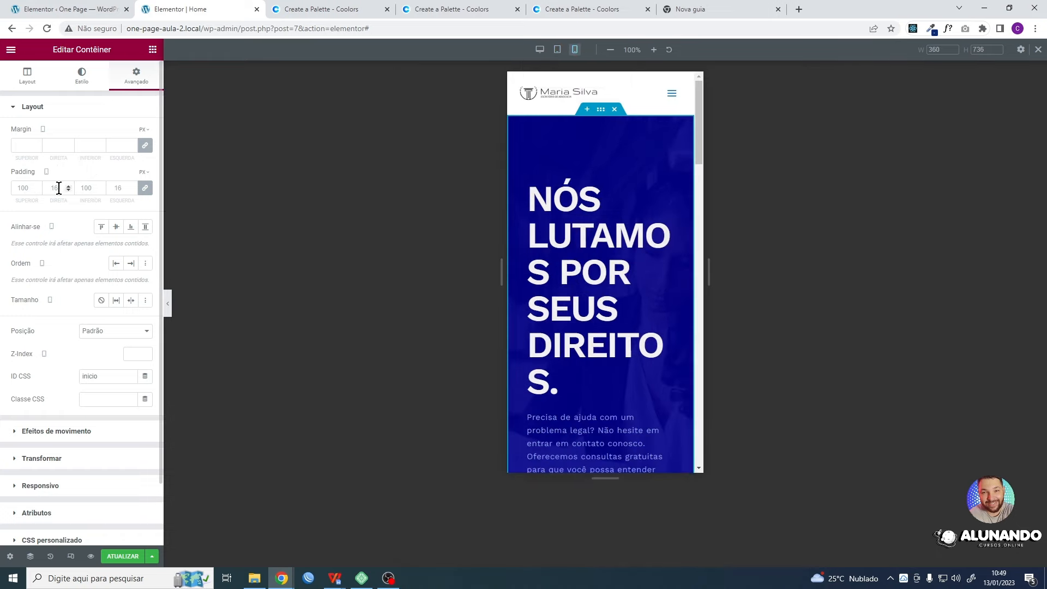
{"action": "scroll", "coordinate": [616, 223], "scroll_direction": "down", "scroll_amount": 8}
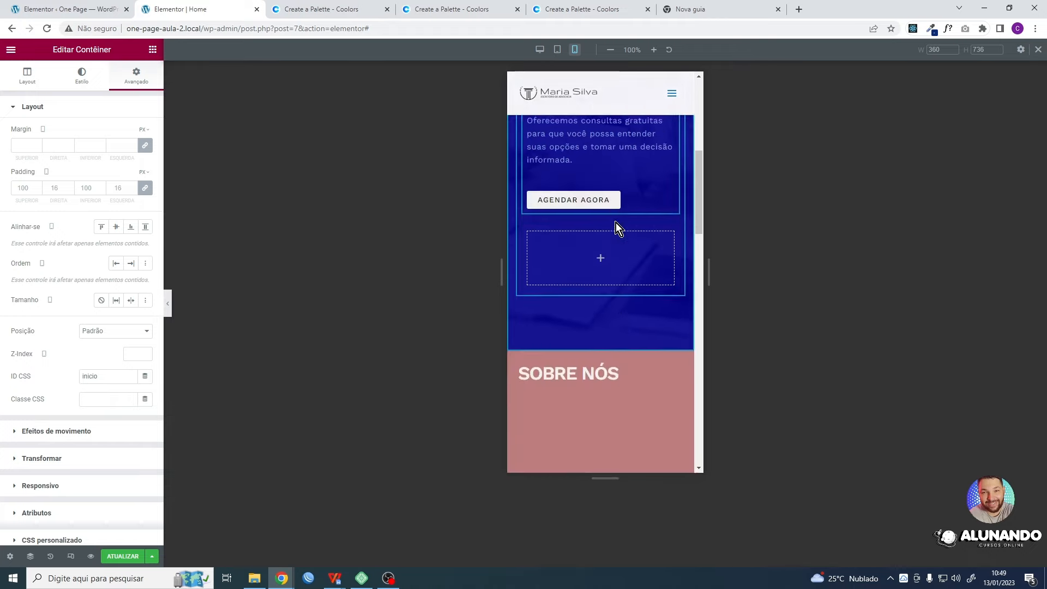
{"action": "scroll", "coordinate": [641, 246], "scroll_direction": "up", "scroll_amount": 8}
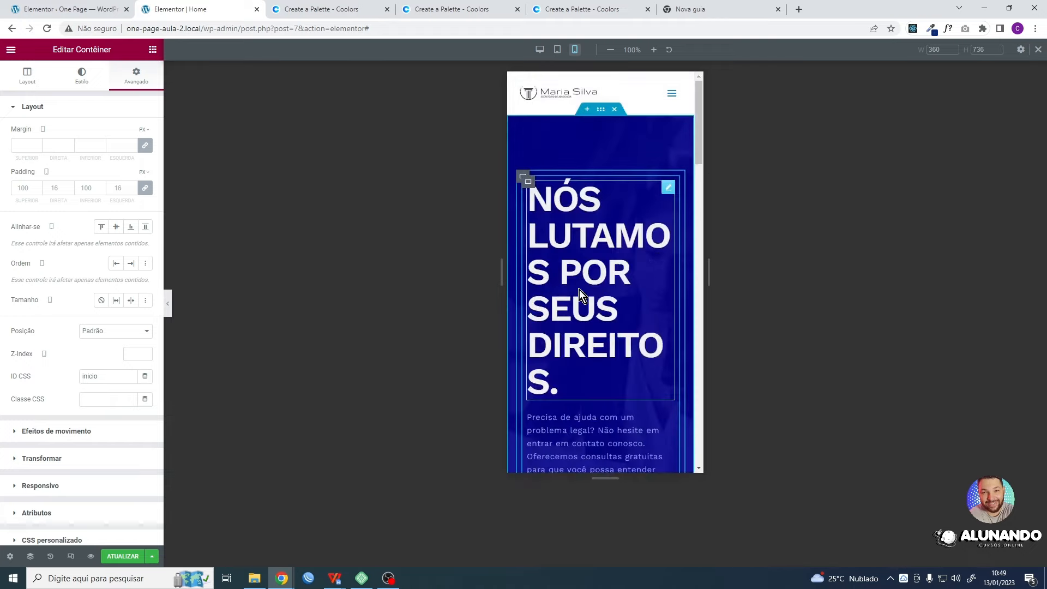
{"action": "scroll", "coordinate": [579, 290], "scroll_direction": "down", "scroll_amount": 2}
{"action": "scroll", "coordinate": [598, 264], "scroll_direction": "up", "scroll_amount": 2}
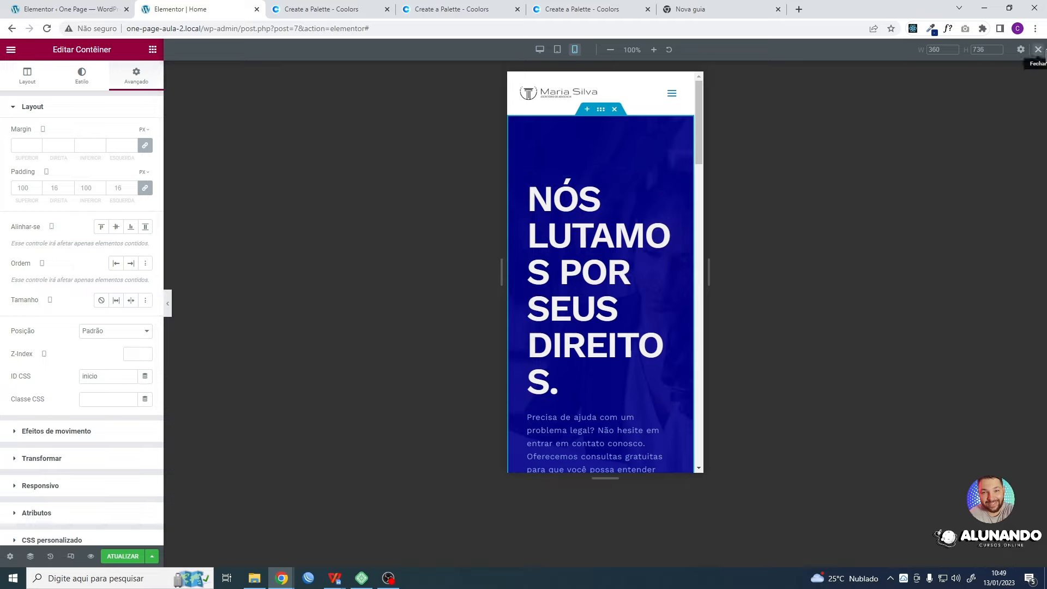
{"action": "left_click", "coordinate": [1038, 49]}
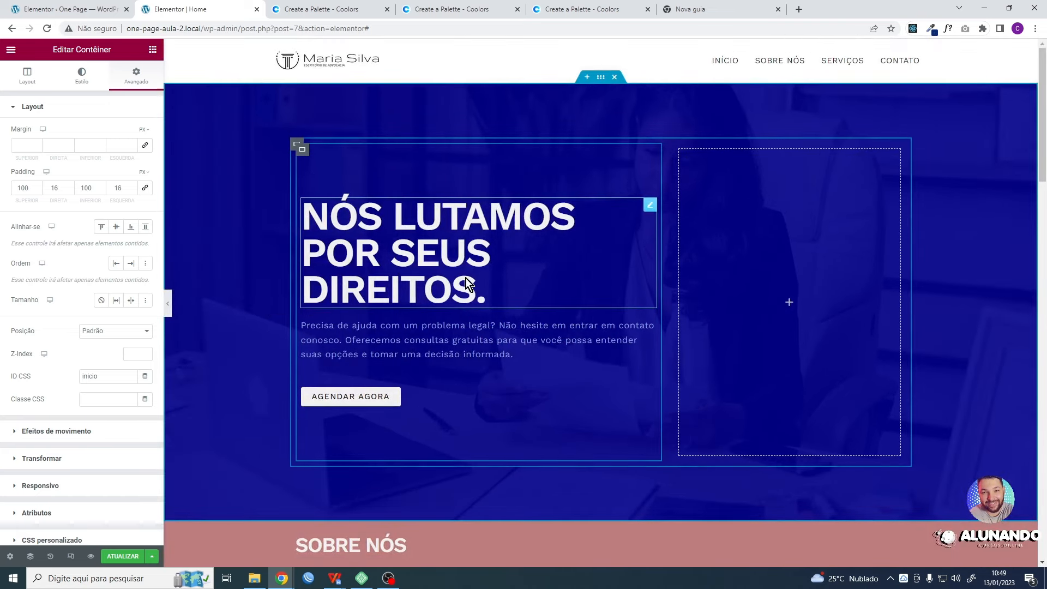
- Update the page, then switch to the incognito browser window and reload the live site
{"action": "left_click", "coordinate": [124, 558]}
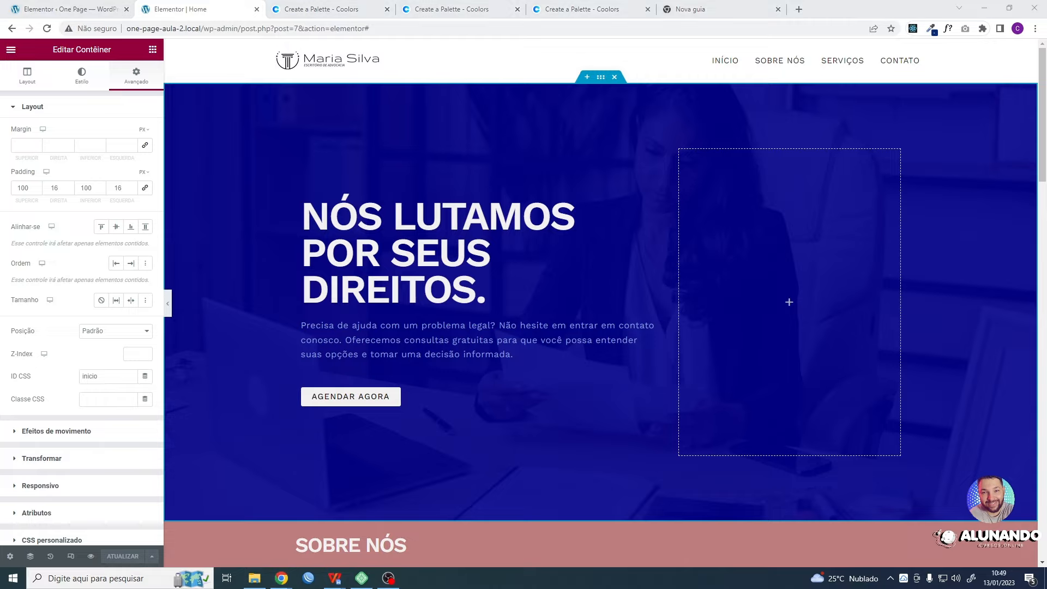
{"action": "key", "text": "alt+Tab"}
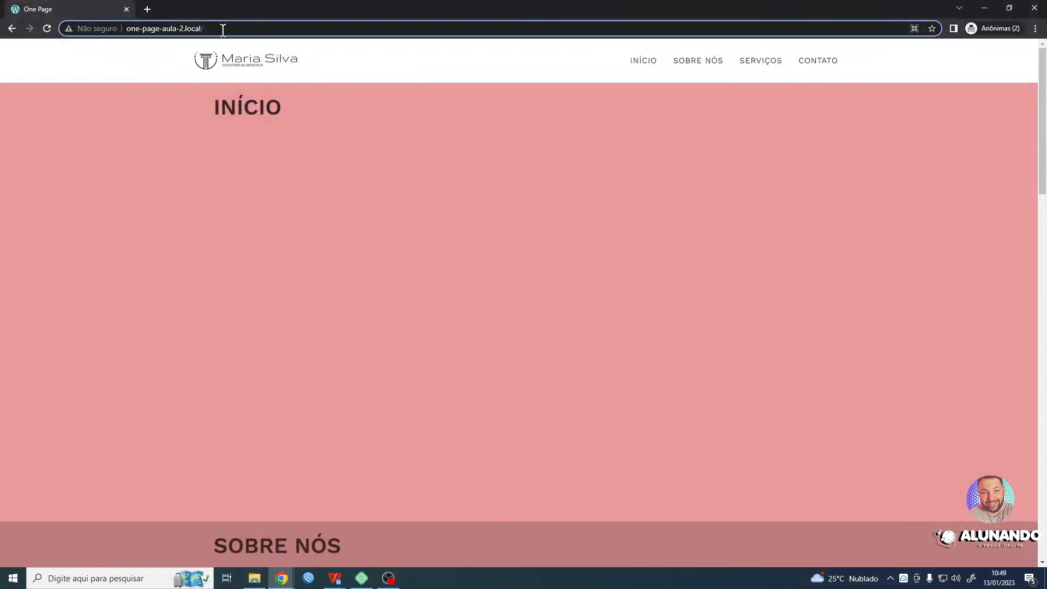
{"action": "left_click", "coordinate": [52, 28]}
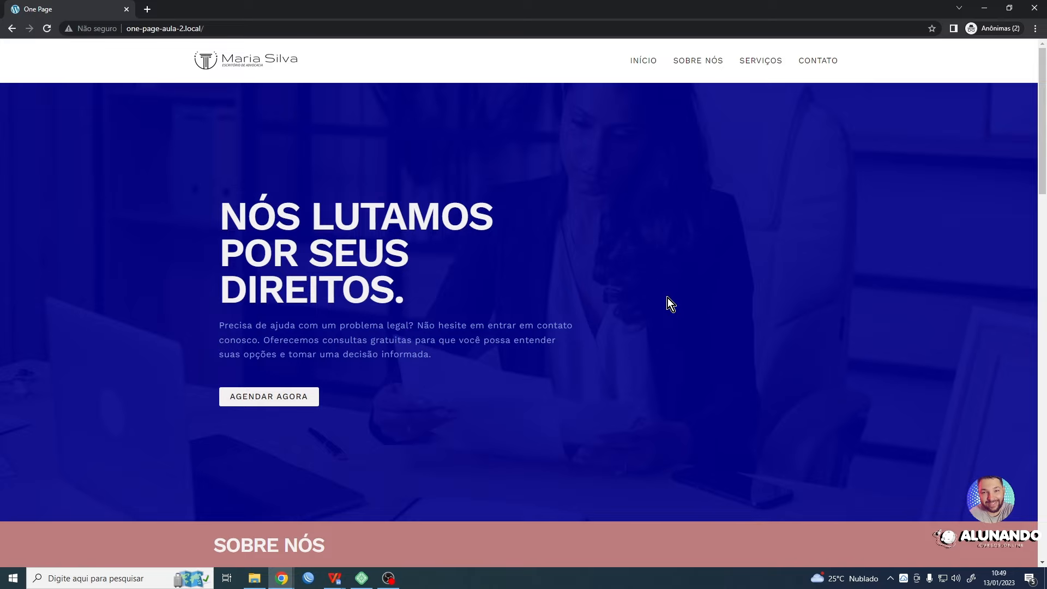
- Check the live page's first section by scrolling through it and following the SOBRE NÓS and INÍCIO links
{"action": "scroll", "coordinate": [649, 290], "scroll_direction": "down", "scroll_amount": 12}
{"action": "scroll", "coordinate": [654, 281], "scroll_direction": "up", "scroll_amount": 12}
{"action": "left_click", "coordinate": [692, 61]}
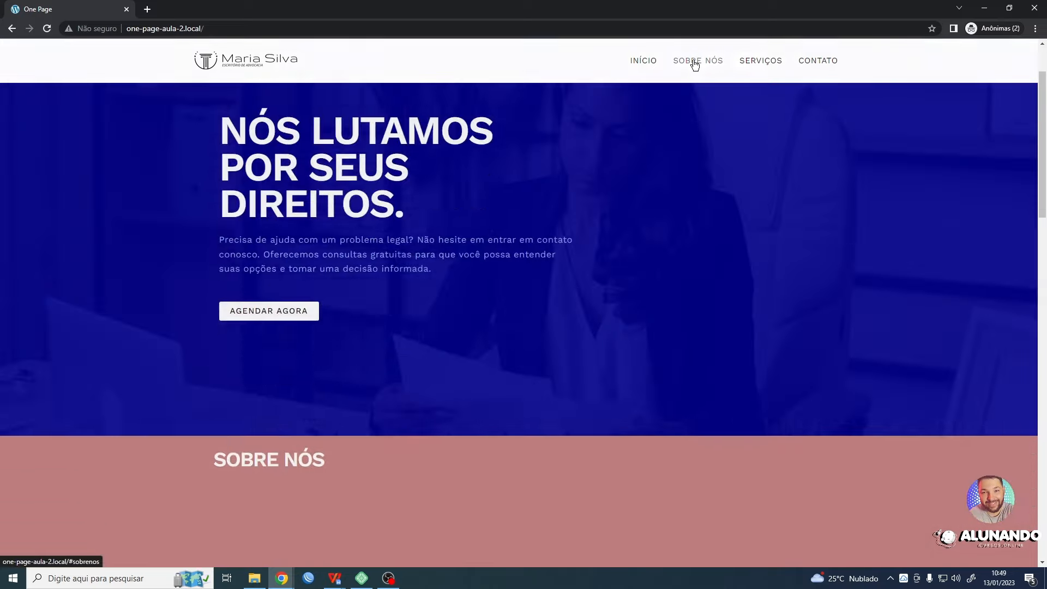
{"action": "left_click", "coordinate": [651, 63]}
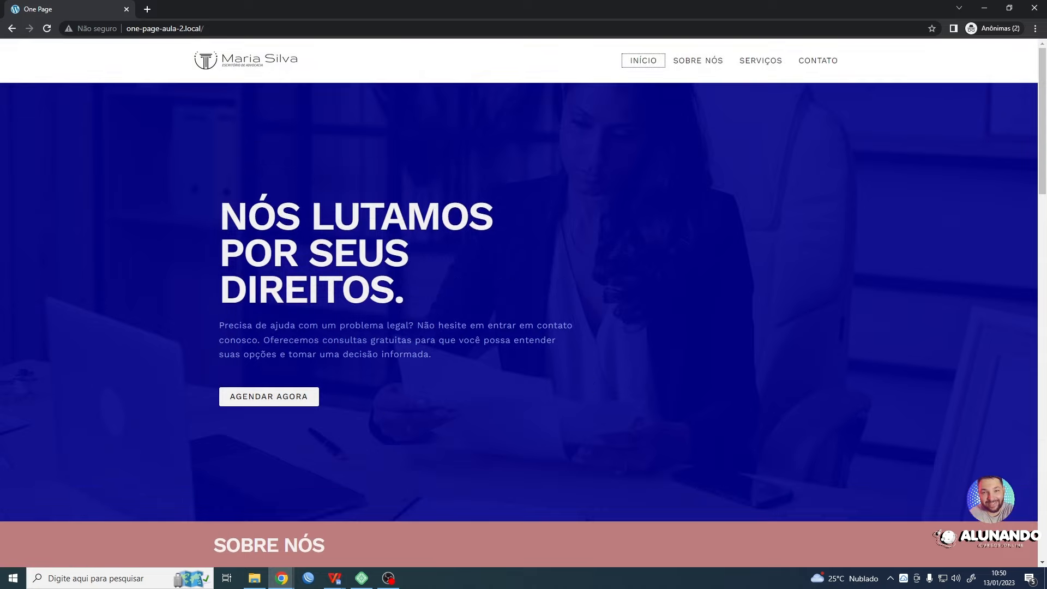
- Reload the live page in iPhone XR device emulation, examine its first section by scrolling, and close the developer tools
{"action": "left_click", "coordinate": [621, 359]}
{"action": "key", "text": "ctrl+shift+i"}
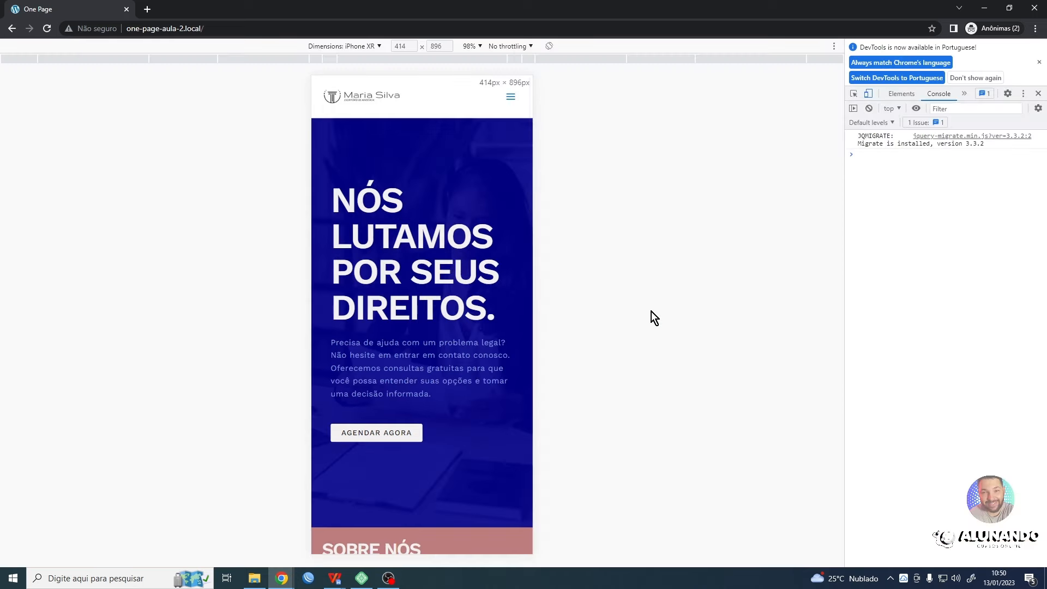
{"action": "left_click", "coordinate": [47, 29]}
{"action": "scroll", "coordinate": [423, 226], "scroll_direction": "down", "scroll_amount": 2}
{"action": "scroll", "coordinate": [424, 226], "scroll_direction": "down", "scroll_amount": 2}
{"action": "scroll", "coordinate": [425, 234], "scroll_direction": "up", "scroll_amount": 4}
{"action": "left_click", "coordinate": [1038, 94]}
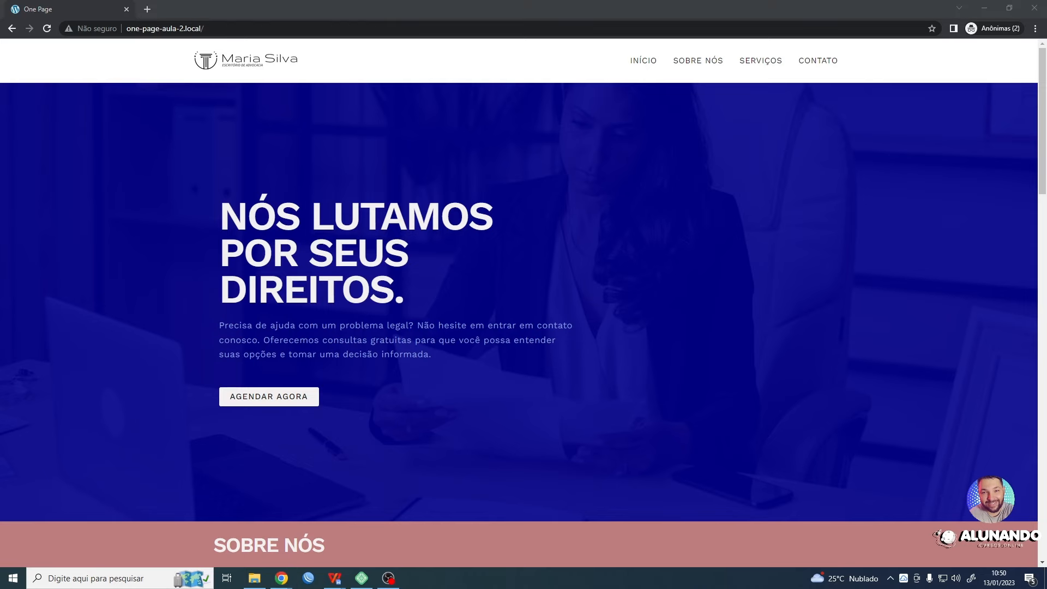
- Switch back to the Elementor editor and open the first section's container for editing at mobile size
{"action": "key", "text": "alt+Tab"}
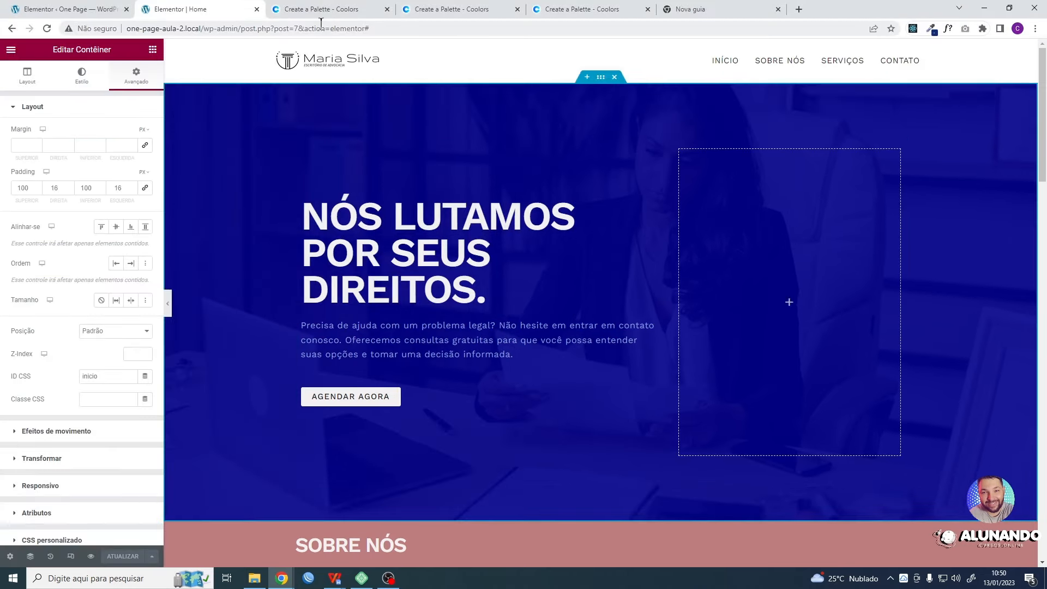
{"action": "left_click", "coordinate": [489, 47]}
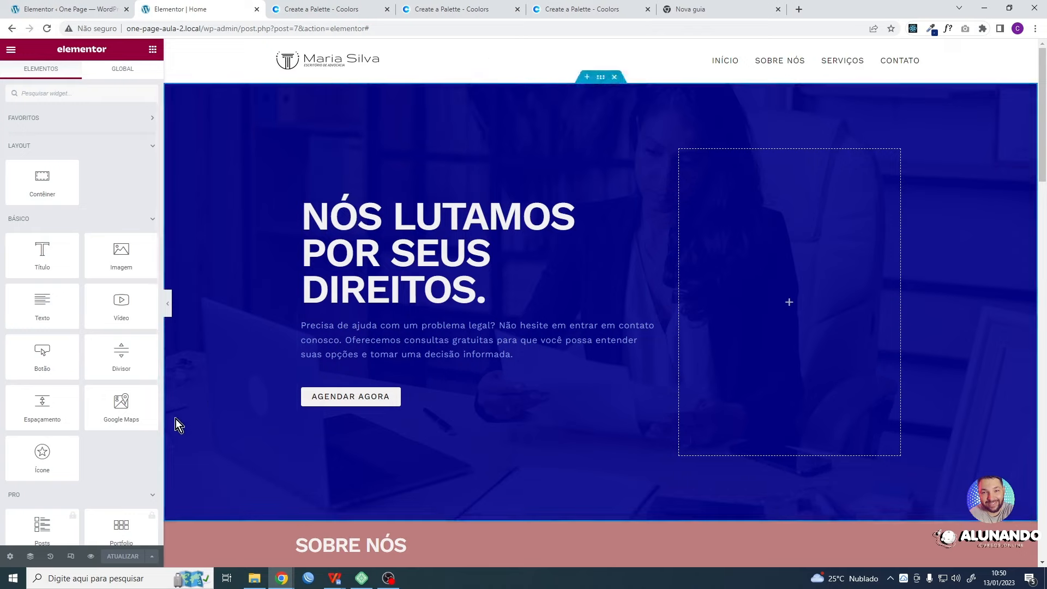
{"action": "left_click", "coordinate": [71, 556]}
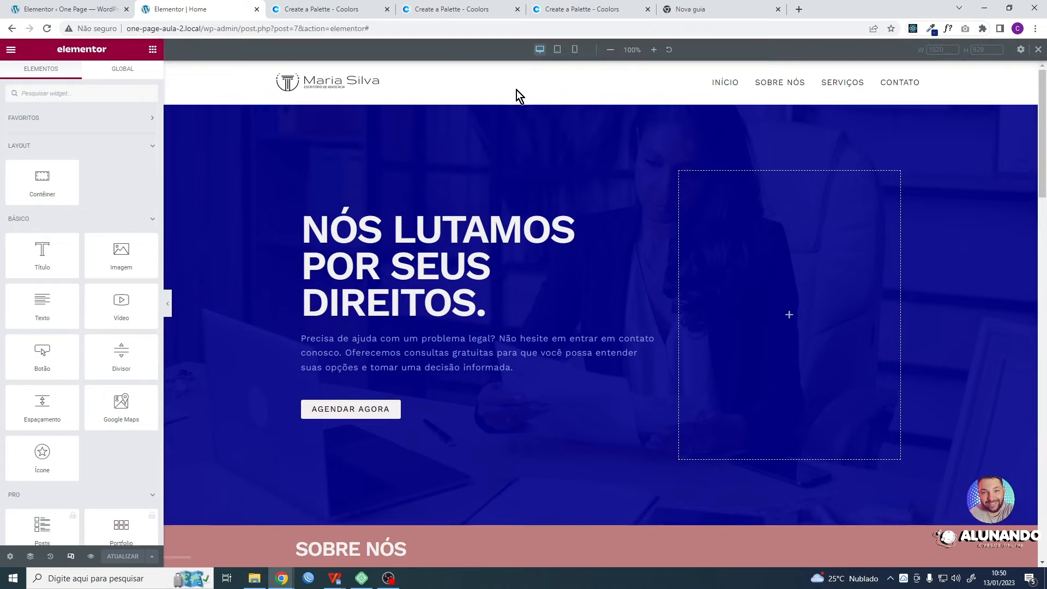
{"action": "left_click", "coordinate": [576, 50]}
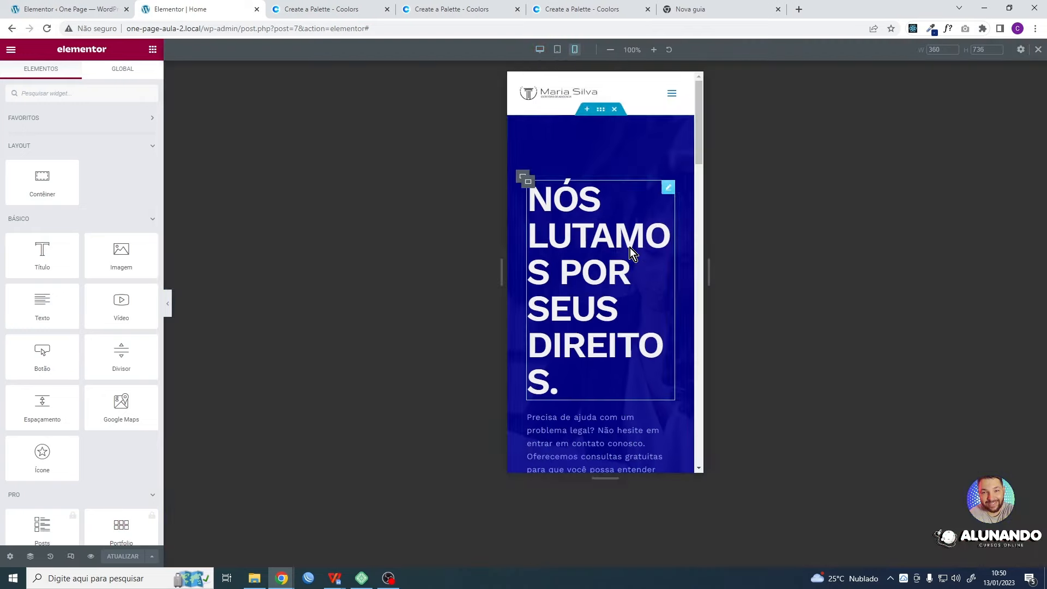
{"action": "left_click", "coordinate": [602, 112]}
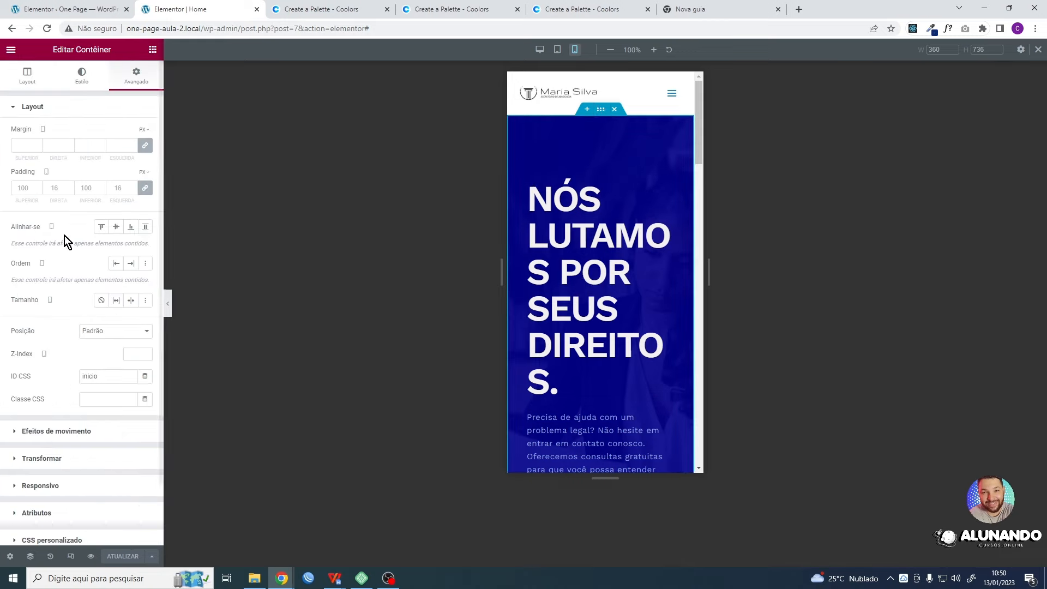
- Try an unlinked mobile padding of 100 px top and bottom and 8 px left and right on the first section's container
{"action": "left_click", "coordinate": [61, 188]}
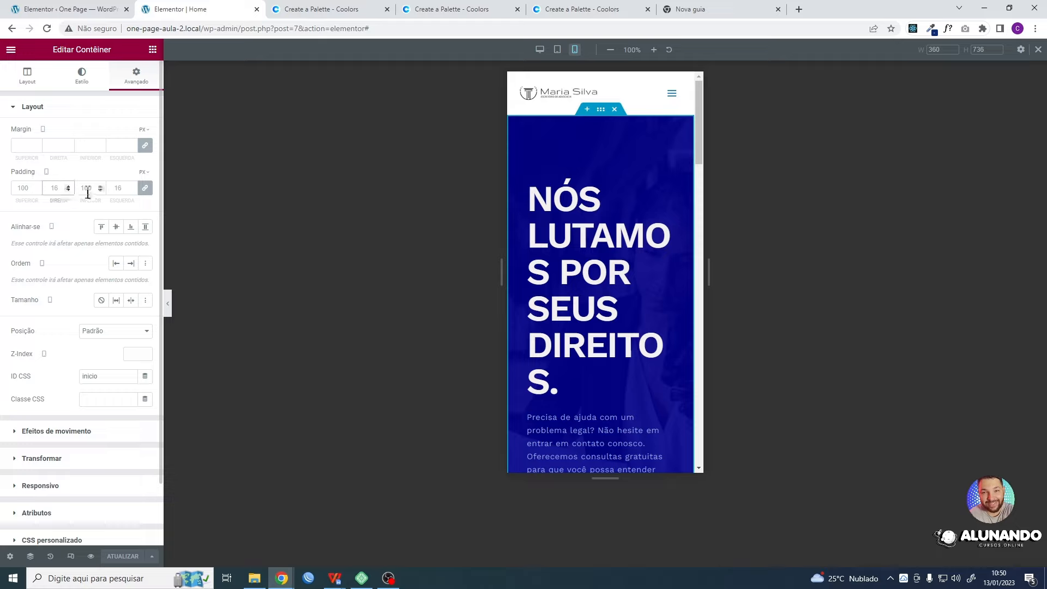
{"action": "left_click", "coordinate": [145, 188]}
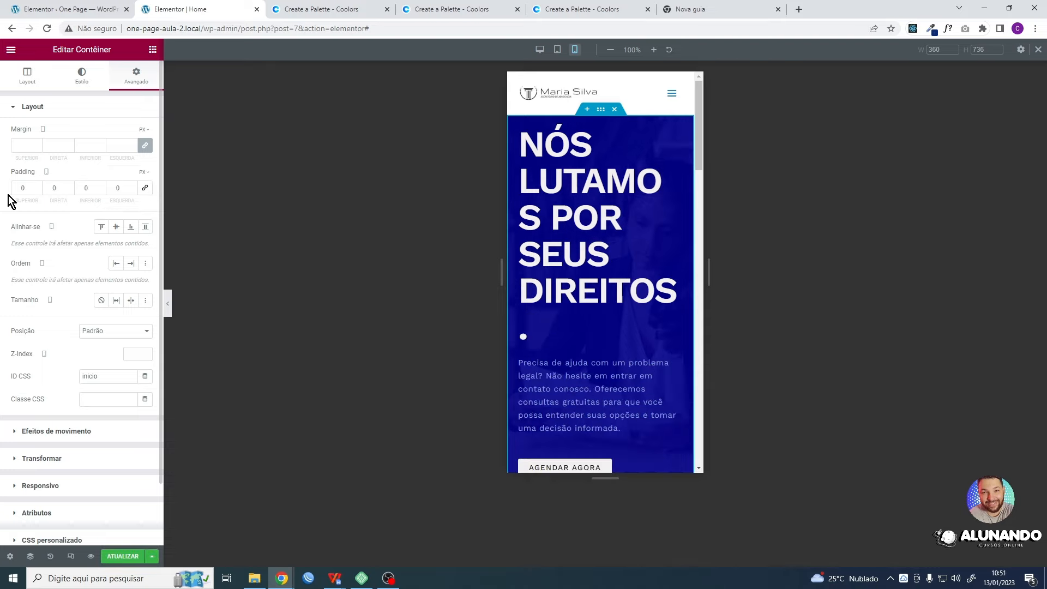
{"action": "left_click_drag", "start_coordinate": [28, 188], "coordinate": [16, 187]}
{"action": "type", "text": "100"}
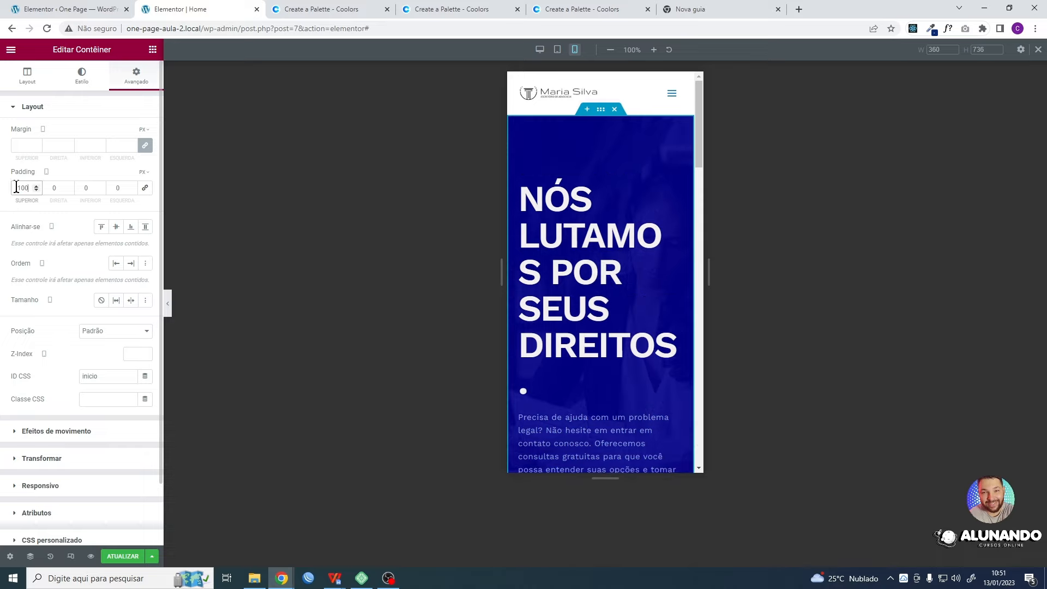
{"action": "key", "text": "Tab"}
{"action": "type", "text": "8"}
{"action": "key", "text": "Tab"}
{"action": "type", "text": "100"}
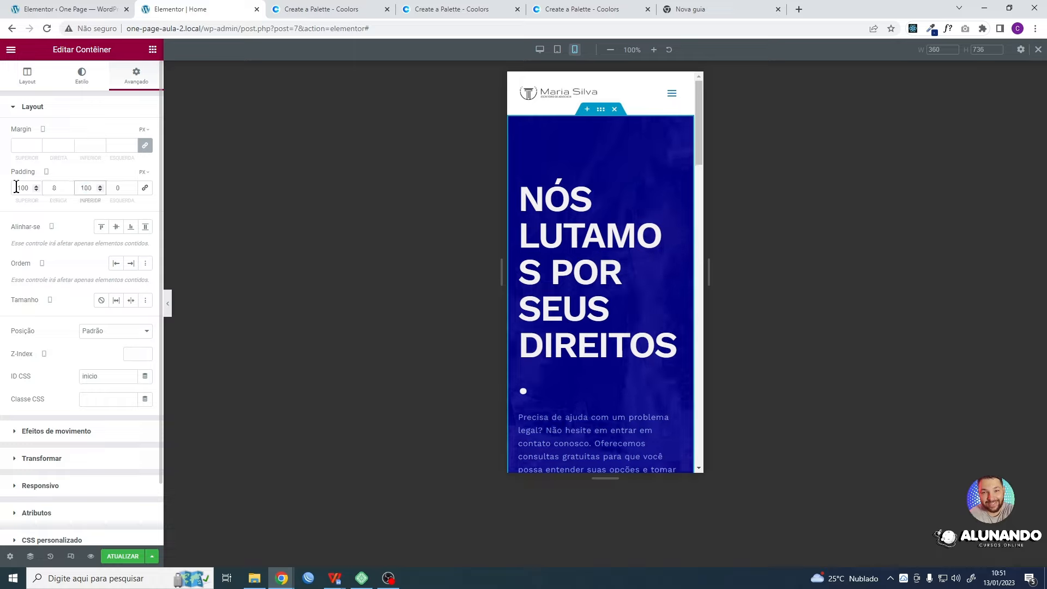
{"action": "key", "text": "Tab"}
{"action": "type", "text": "8"}
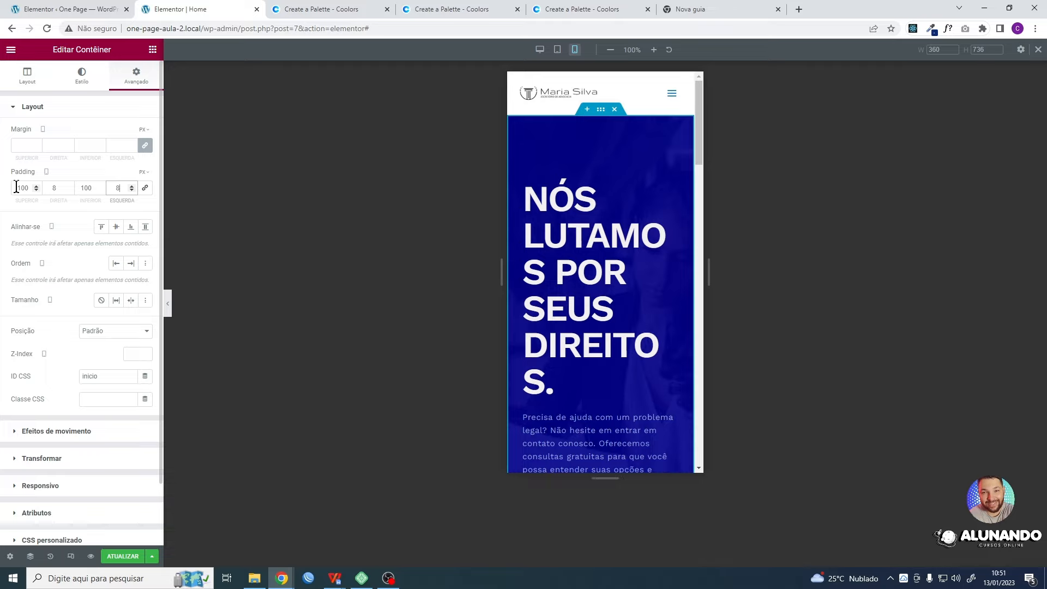
{"action": "scroll", "coordinate": [599, 204], "scroll_direction": "down", "scroll_amount": 2}
{"action": "scroll", "coordinate": [600, 204], "scroll_direction": "up", "scroll_amount": 2}
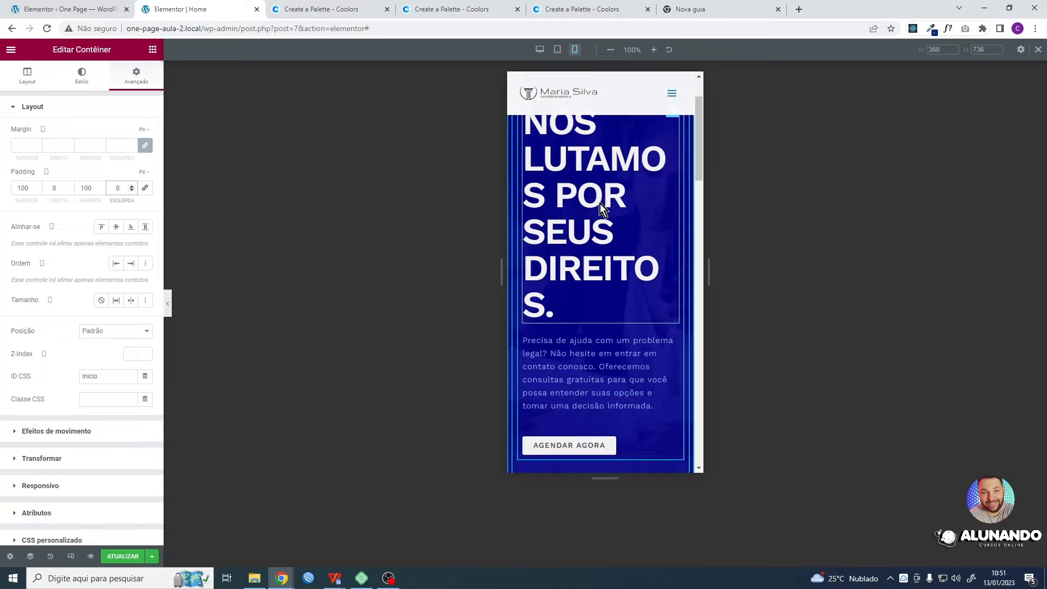
- Update the page, reload the live site at mobile size in the incognito window, and return to the Elementor editor
{"action": "left_click", "coordinate": [122, 557]}
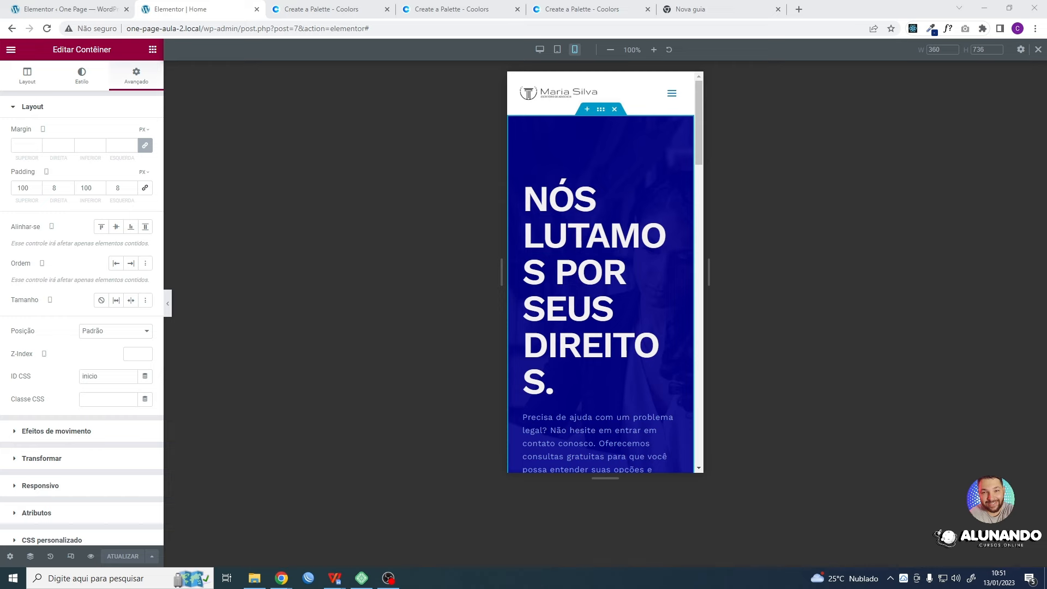
{"action": "key", "text": "alt+Tab"}
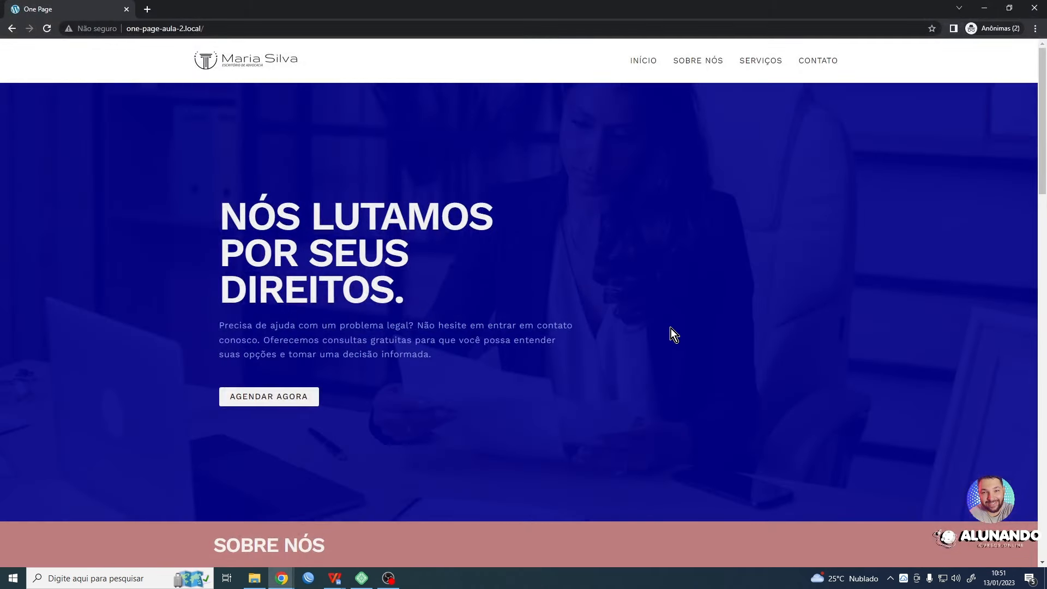
{"action": "key", "text": "F12"}
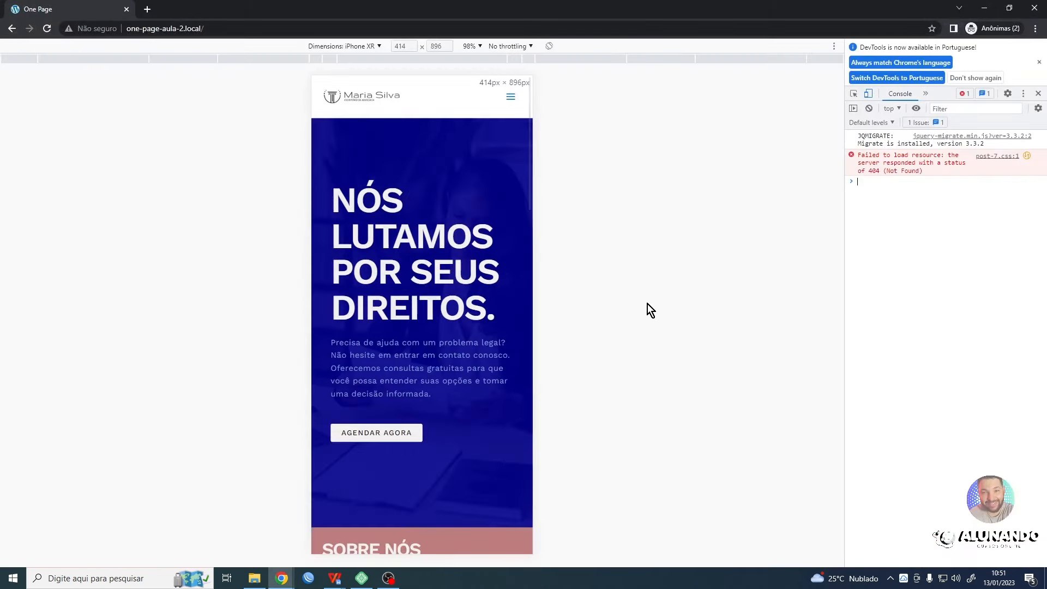
{"action": "left_click", "coordinate": [47, 29]}
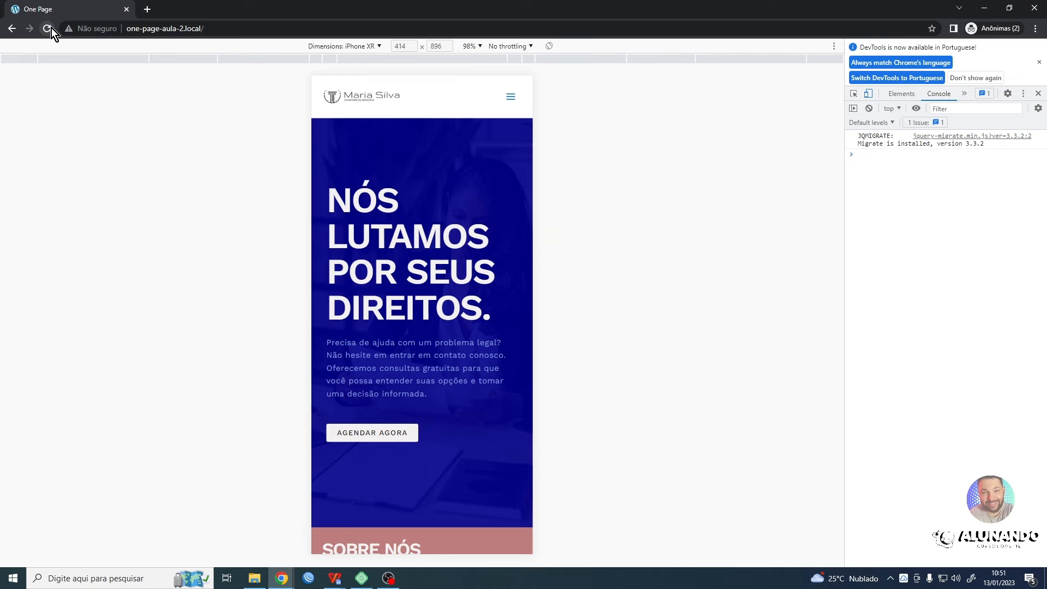
{"action": "left_click", "coordinate": [985, 9]}
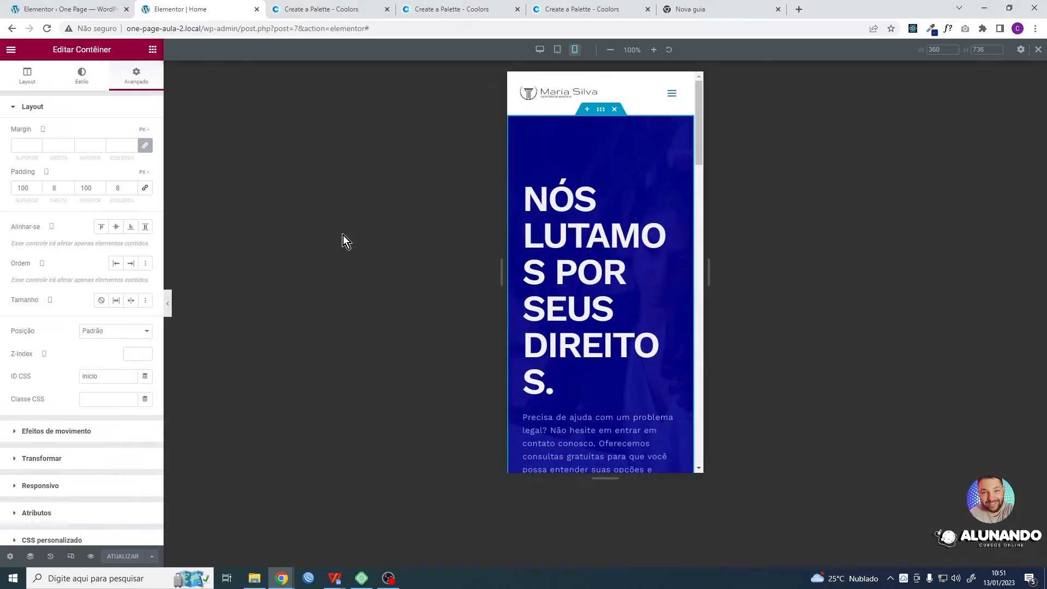
- Undo the mobile padding changes on the section's container, update the page, and close the responsive view
{"action": "key", "text": "ctrl+z"}
{"action": "key", "text": "ctrl+z"}
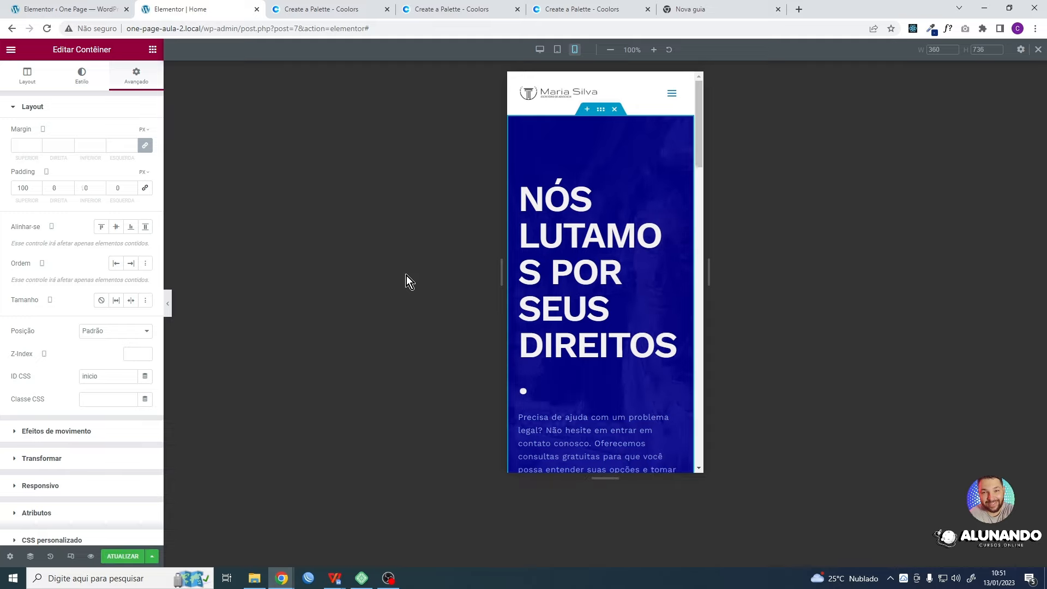
{"action": "key", "text": "ctrl+z"}
{"action": "key", "text": "ctrl+z"}
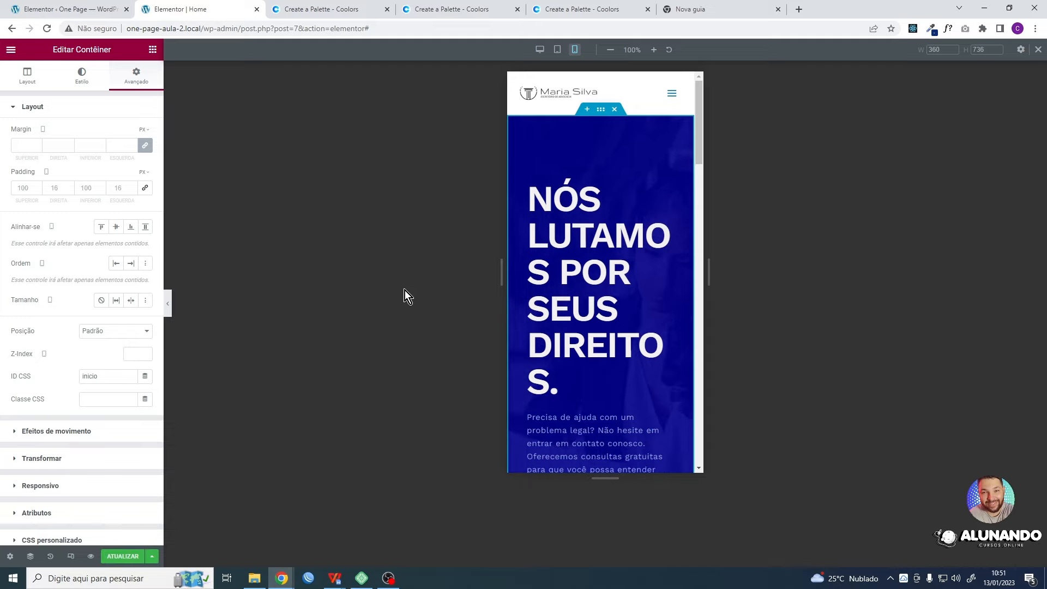
{"action": "left_click", "coordinate": [143, 552]}
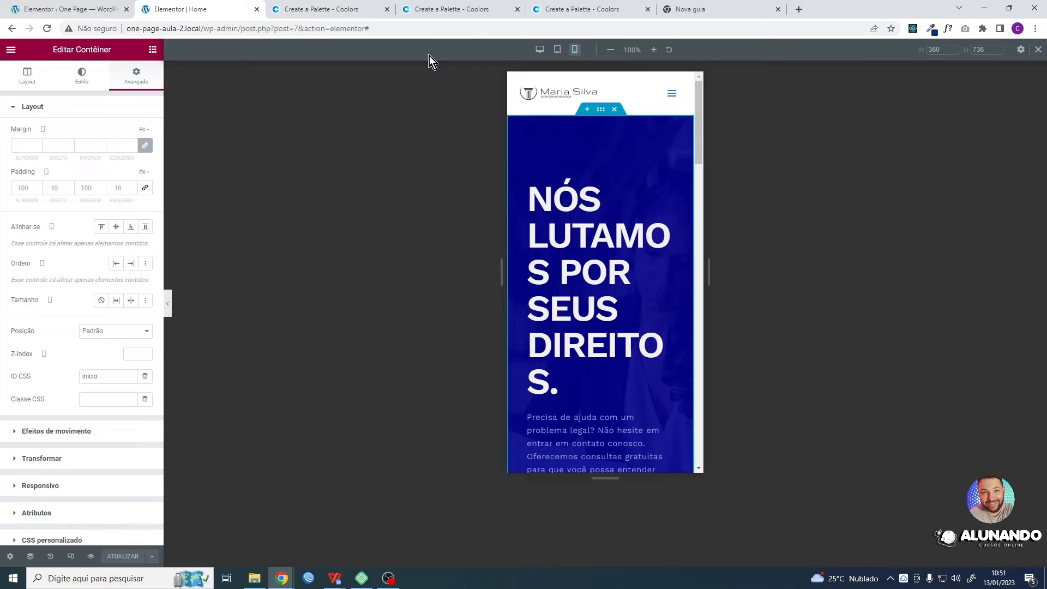
{"action": "left_click", "coordinate": [1038, 49]}
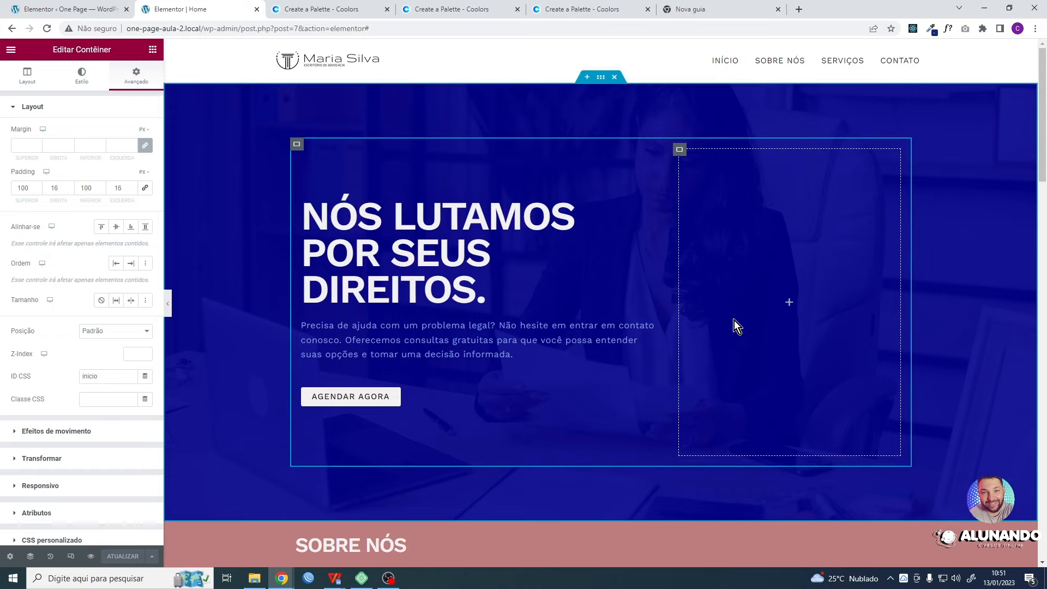
- Try centred, justified and left alignment on the paragraph under the heading, then clear the alignment and open its advanced settings
{"action": "left_click", "coordinate": [353, 343]}
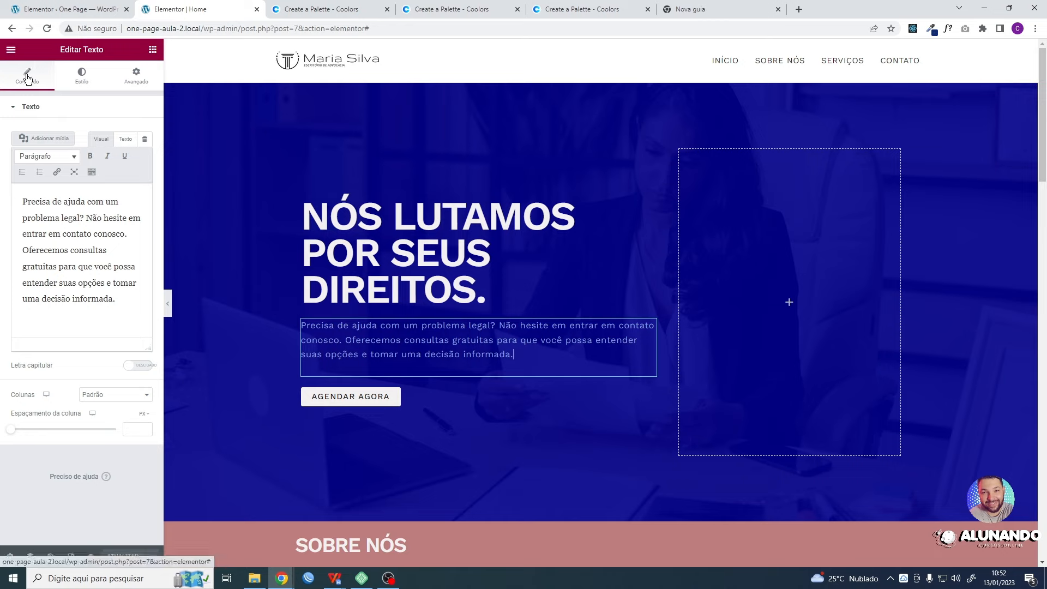
{"action": "left_click", "coordinate": [82, 75]}
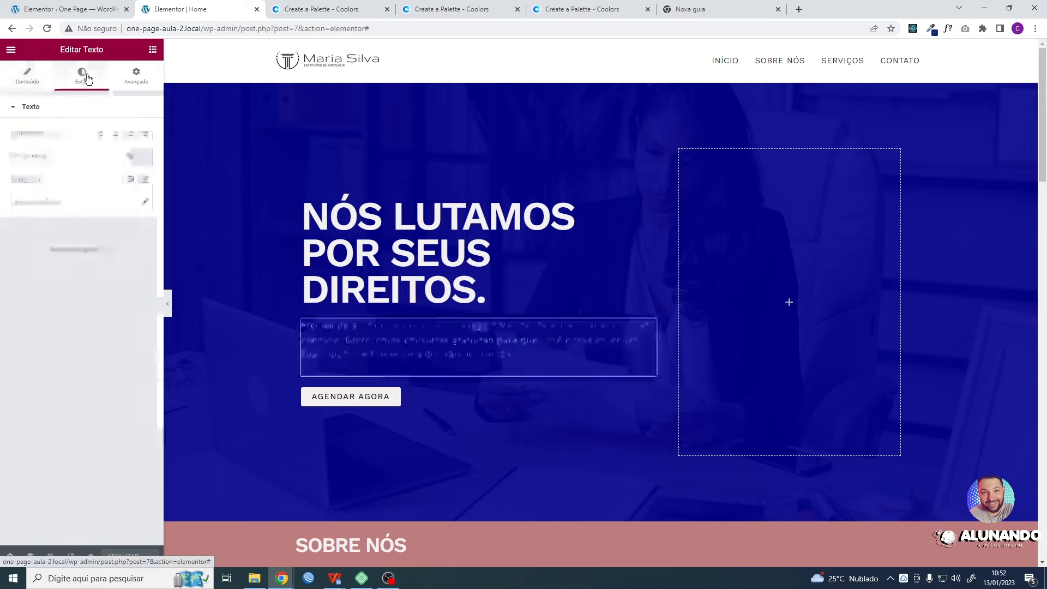
{"action": "left_click", "coordinate": [116, 134]}
{"action": "left_click", "coordinate": [146, 134]}
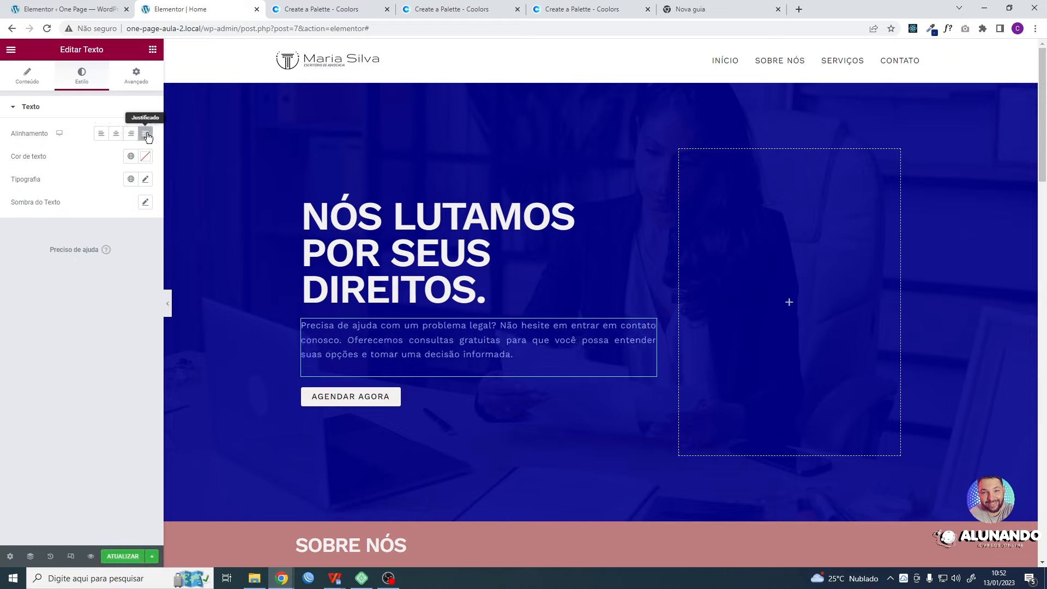
{"action": "left_click", "coordinate": [102, 135]}
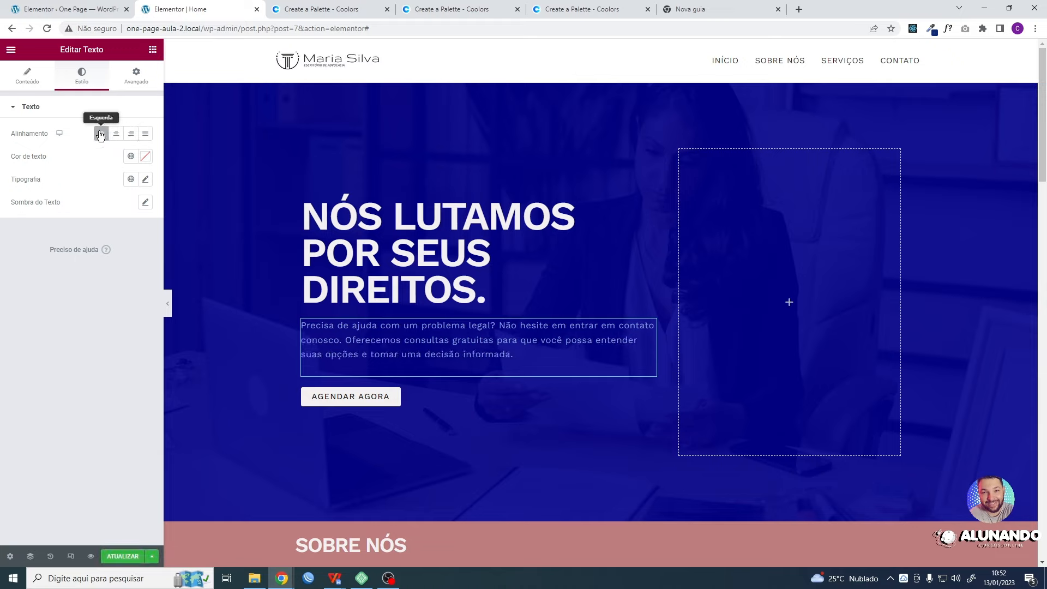
{"action": "left_click", "coordinate": [102, 134]}
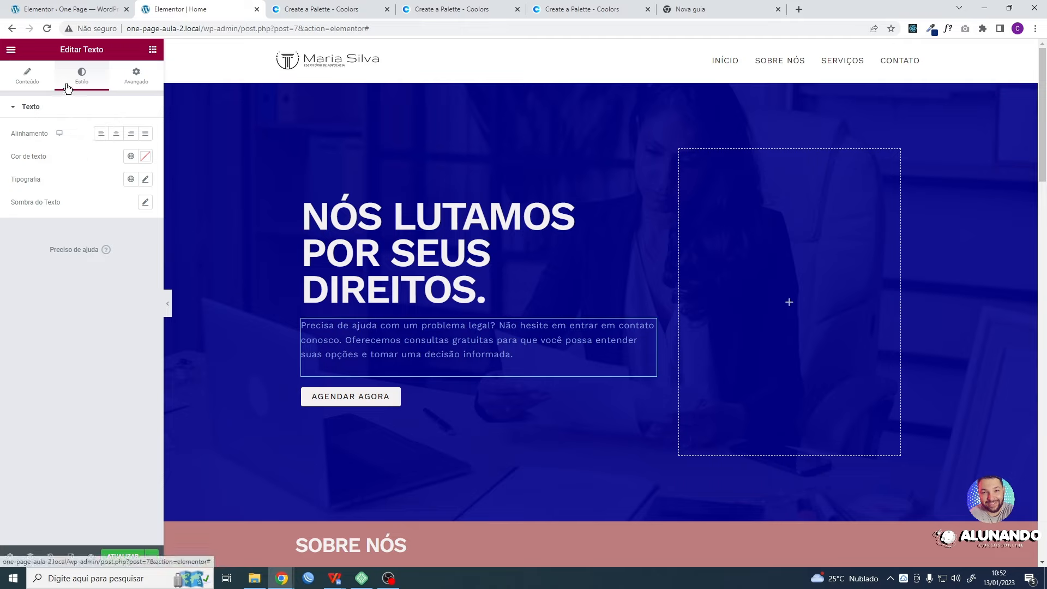
{"action": "left_click", "coordinate": [144, 80]}
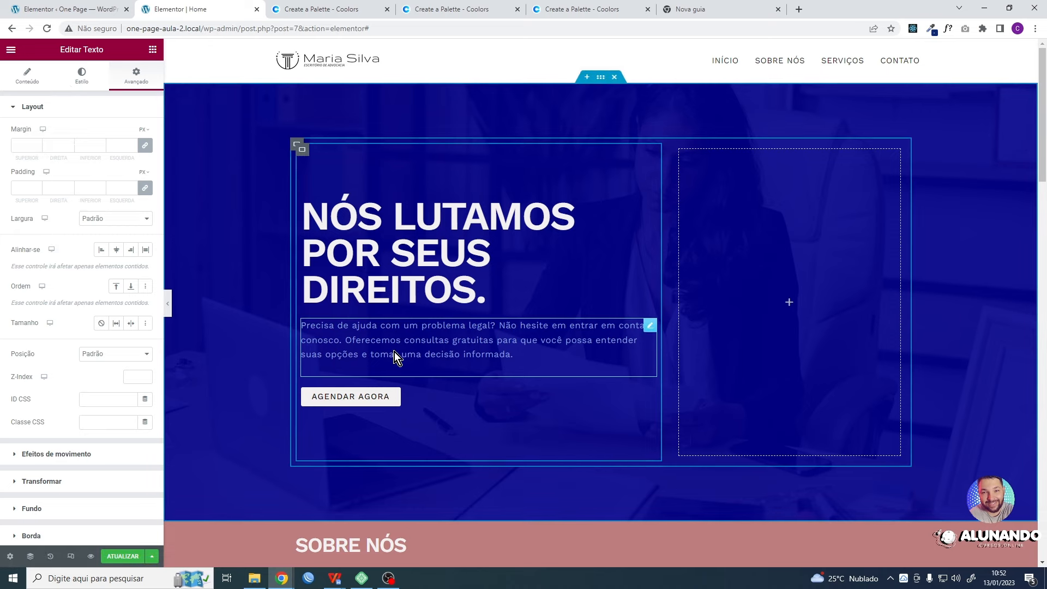
- Try removing the link from the AGENDAR AGORA button, then reload the editor to discard the unsaved changes
{"action": "left_click", "coordinate": [417, 397]}
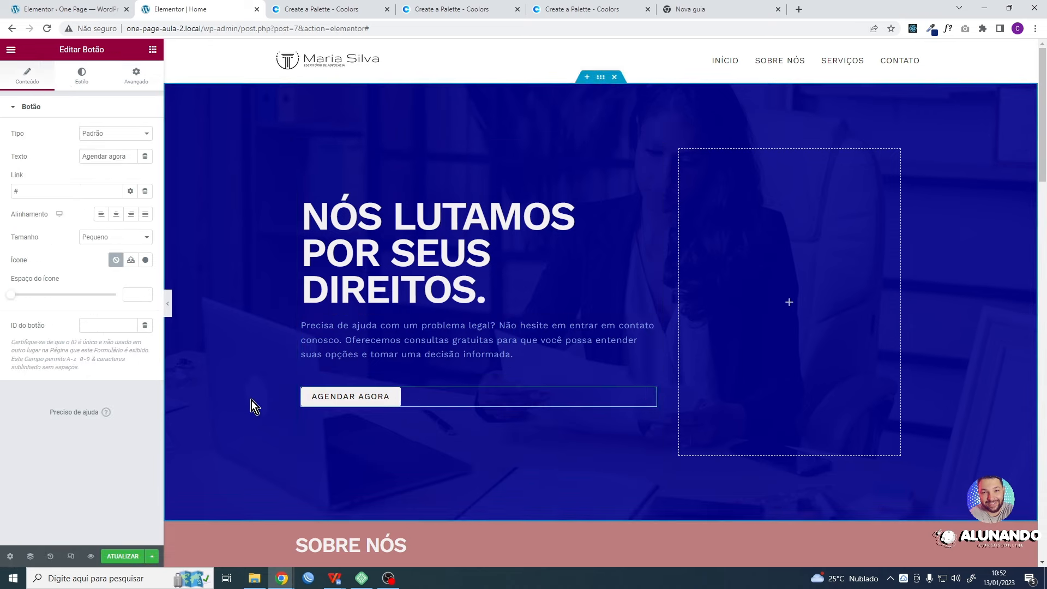
{"action": "left_click", "coordinate": [33, 188]}
{"action": "key", "text": "BackSpace"}
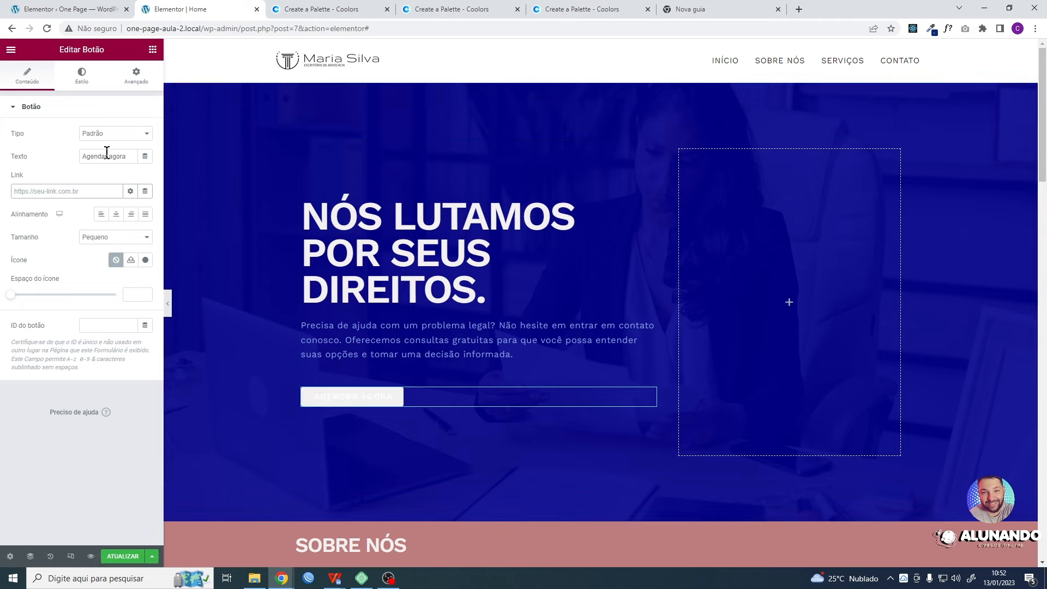
{"action": "left_click", "coordinate": [50, 29]}
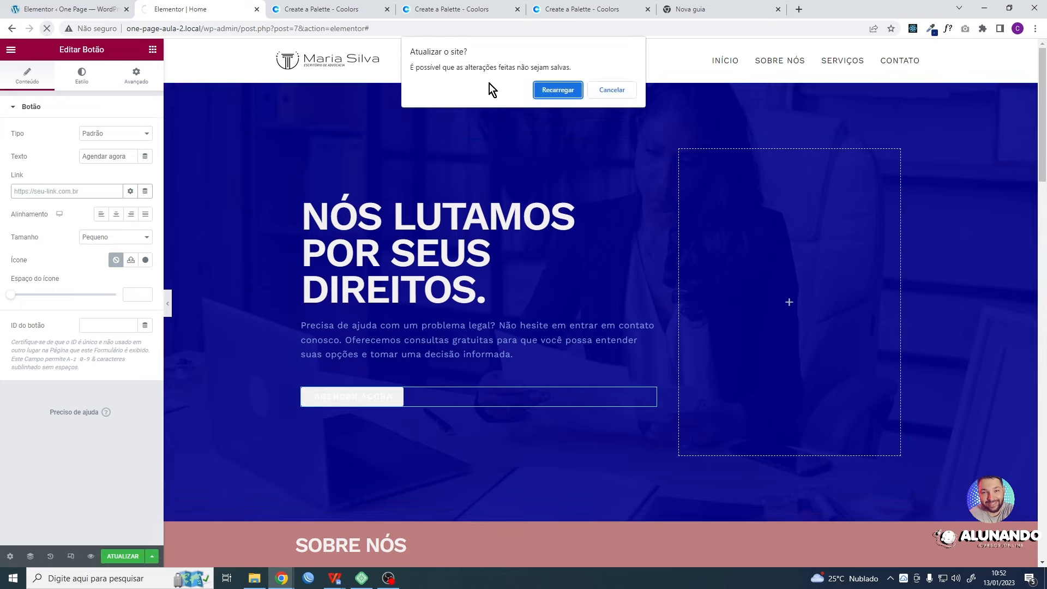
{"action": "left_click", "coordinate": [566, 90]}
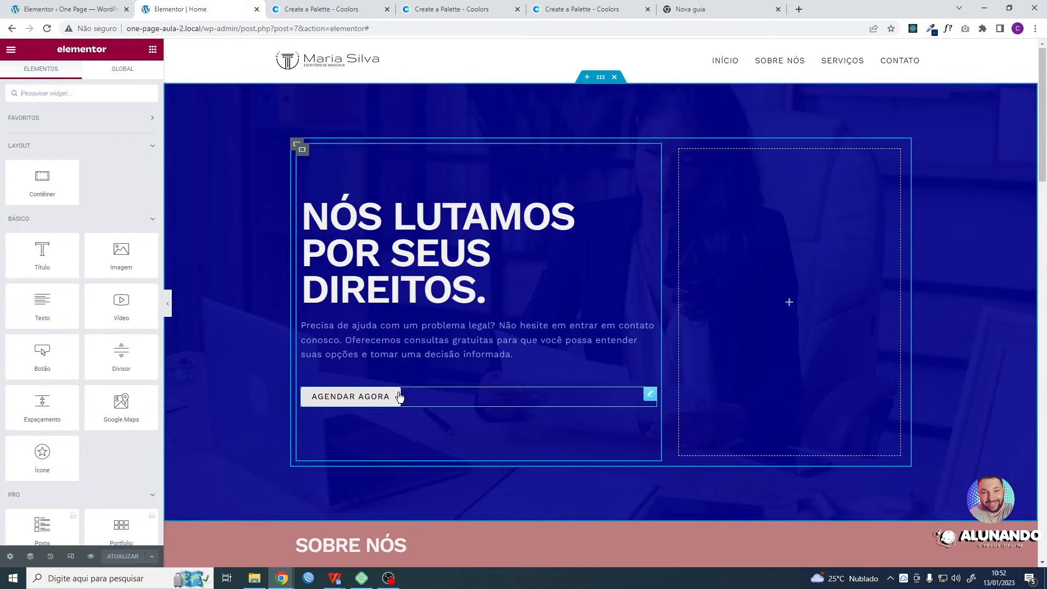
- Select the AGENDAR AGORA button, then search the web for "gerador de link de whatsapp" and open the Convertte link generator
{"action": "left_click", "coordinate": [424, 394]}
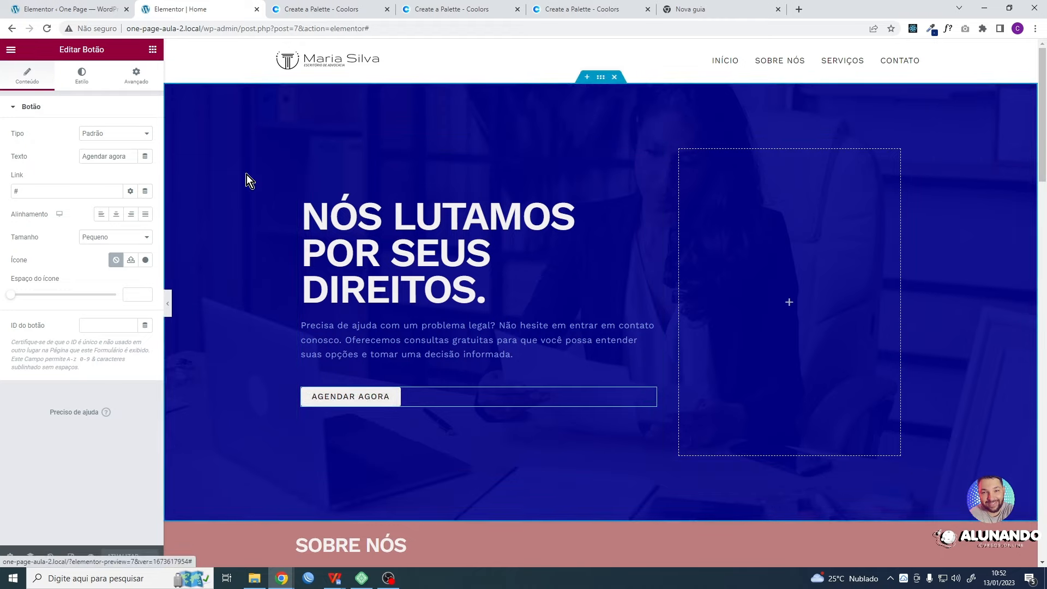
{"action": "left_click", "coordinate": [695, 9]}
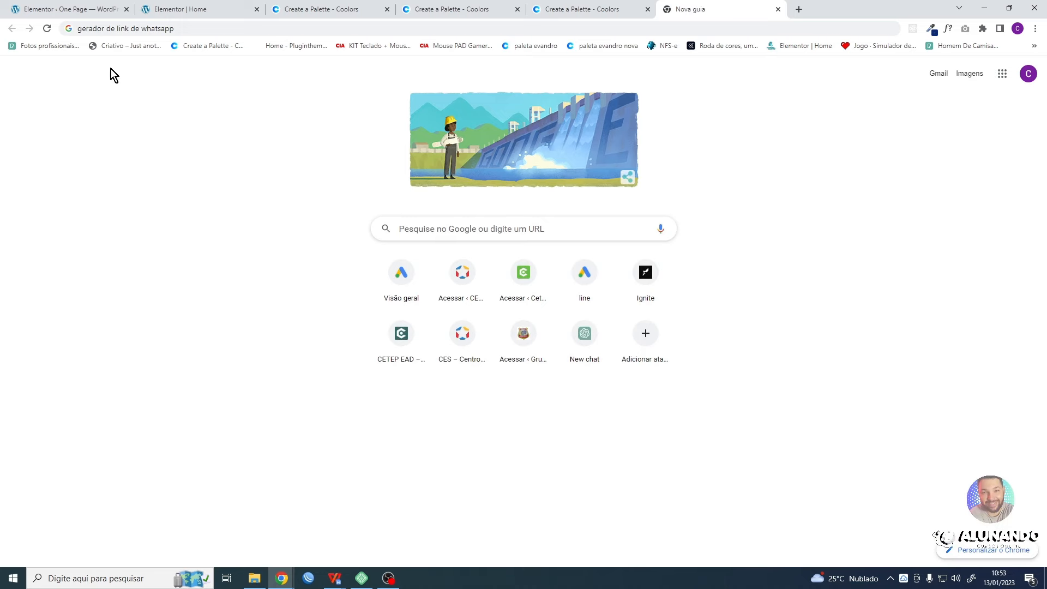
{"action": "left_click", "coordinate": [199, 28]}
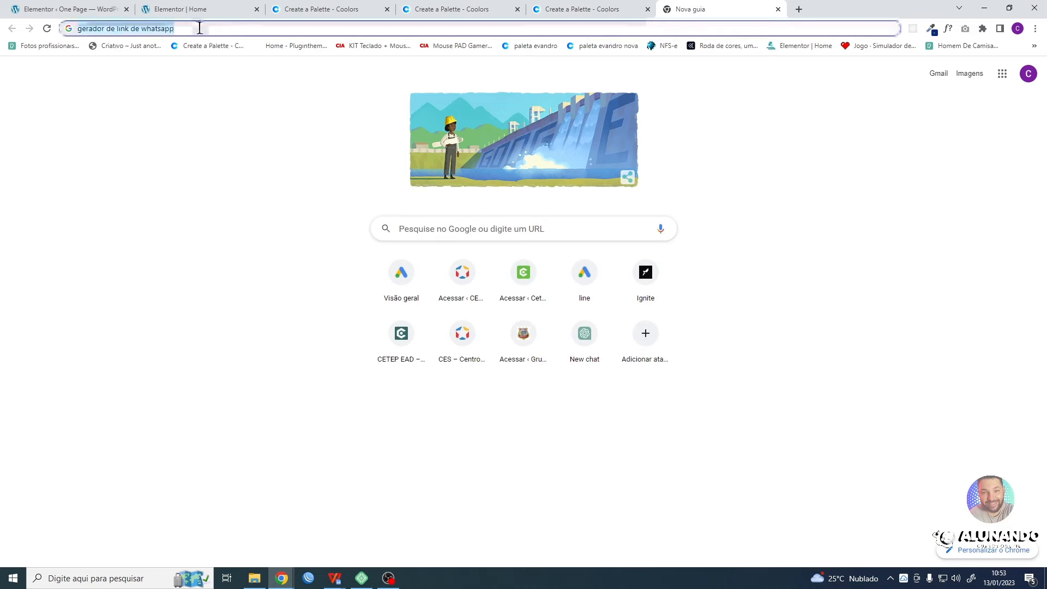
{"action": "key", "text": "Return"}
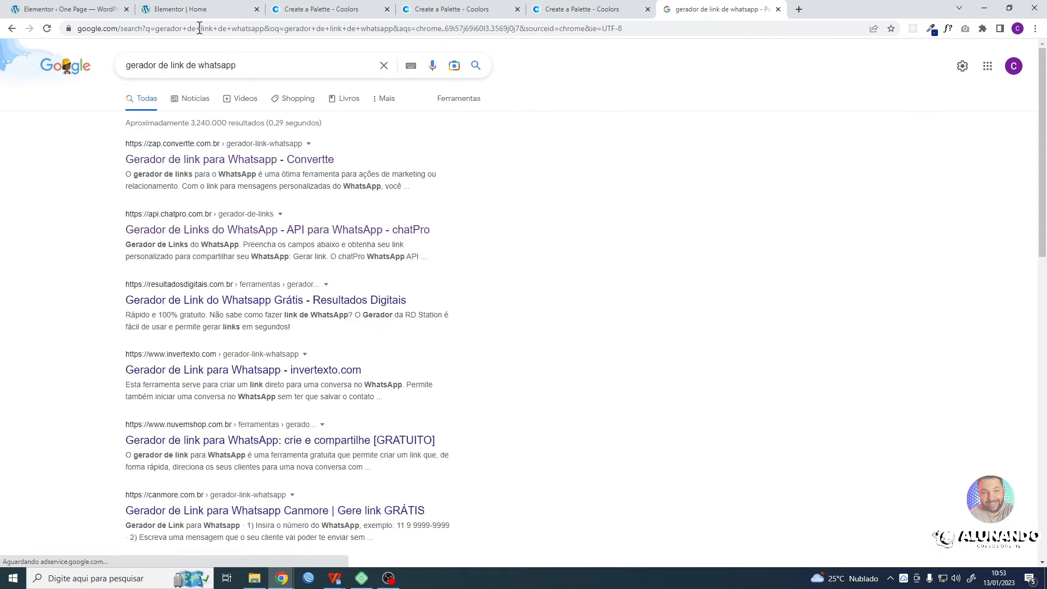
{"action": "left_click", "coordinate": [198, 162]}
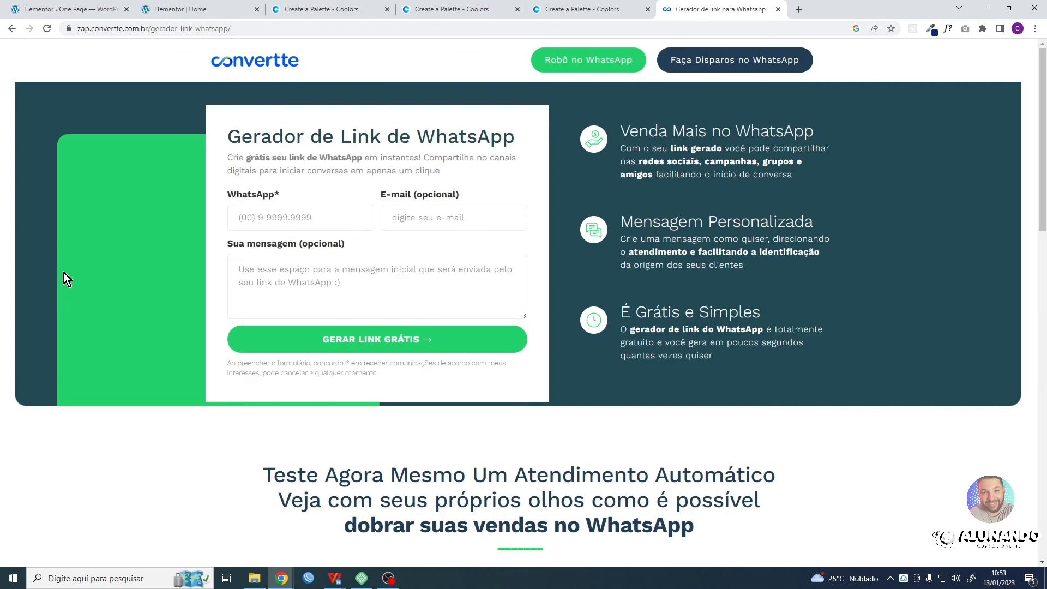
- Enter the firm's WhatsApp number in the link generator form
{"action": "left_click", "coordinate": [265, 229]}
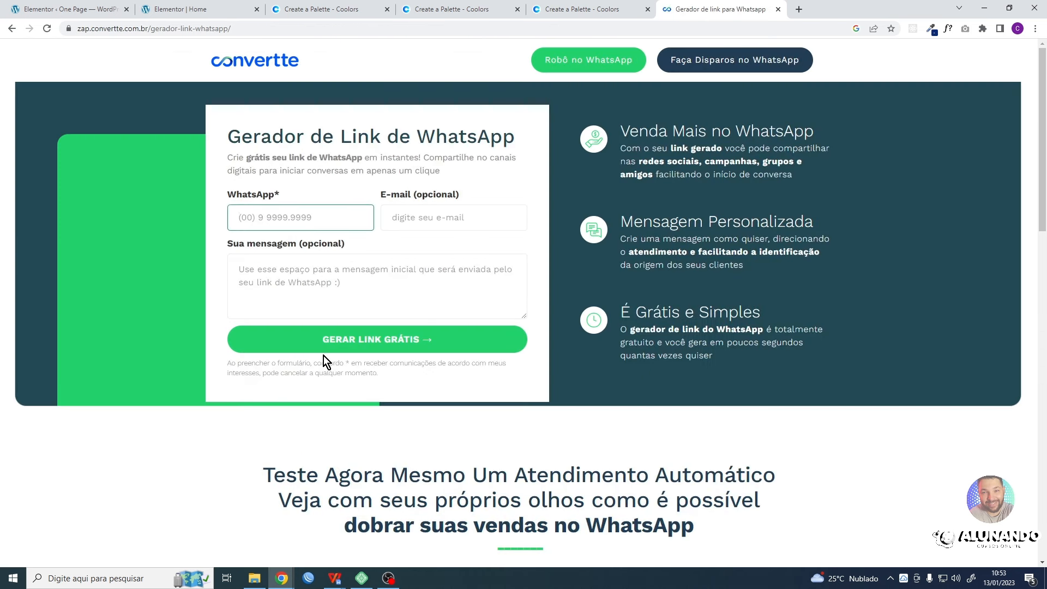
{"action": "type", "text": "38) 95959-5959"}
- Write "Olá, gostaria de agendar uma reunião." as the initial message in the link generator form
{"action": "left_click", "coordinate": [299, 269]}
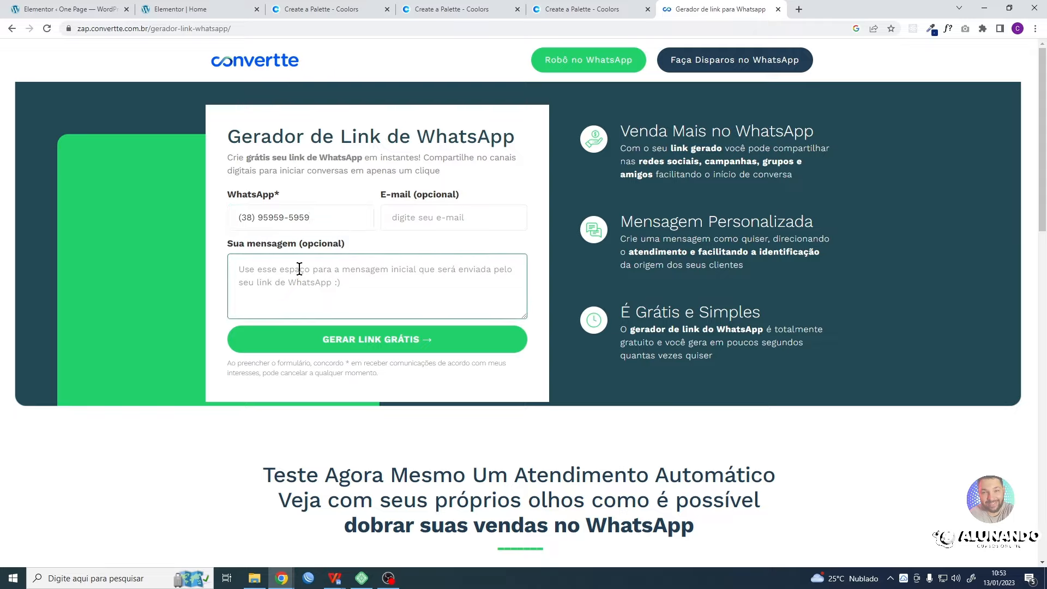
{"action": "type", "text": "o"}
{"action": "key", "text": "BackSpace"}
{"action": "type", "text": "Olá, "}
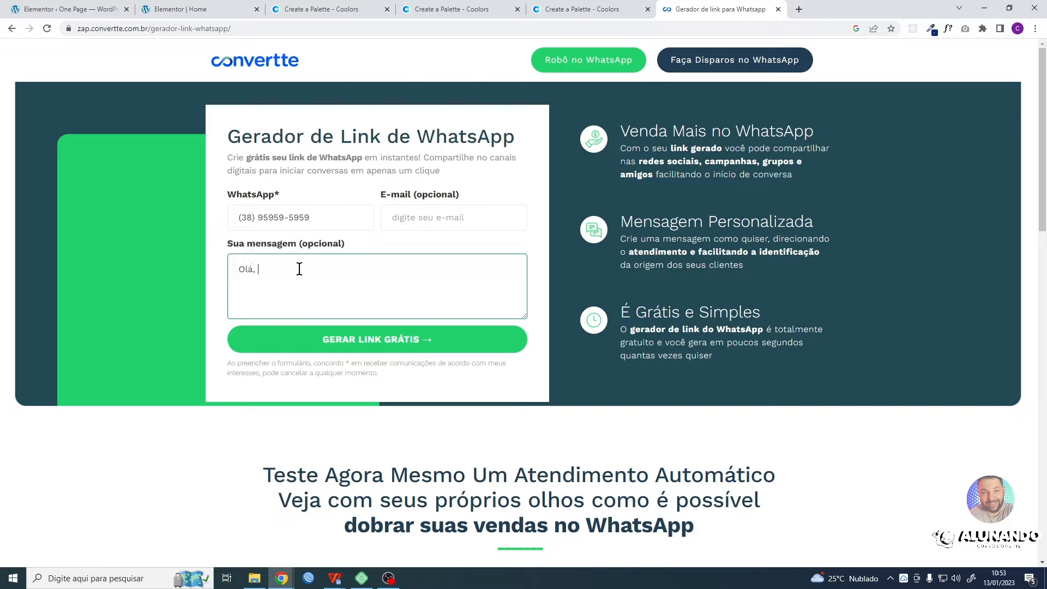
{"action": "type", "text": "gostaria de ag"}
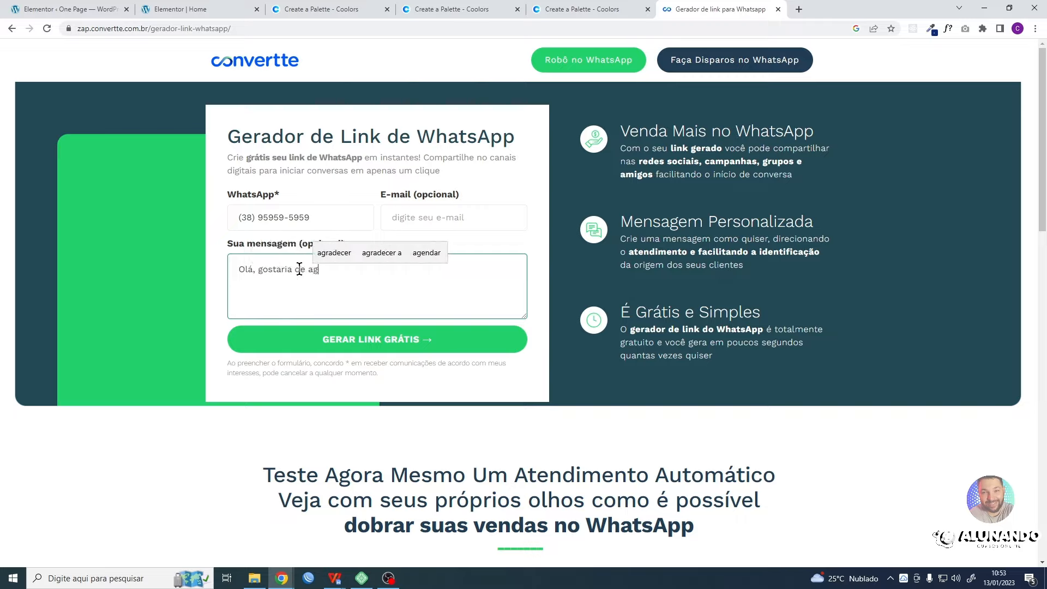
{"action": "type", "text": "endar u"}
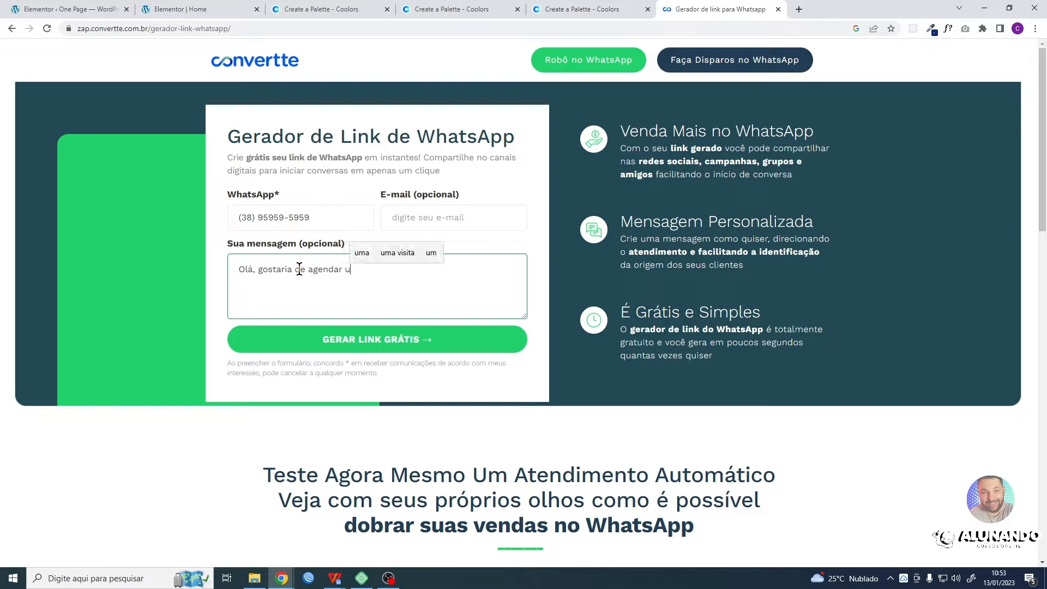
{"action": "type", "text": "ma consult"}
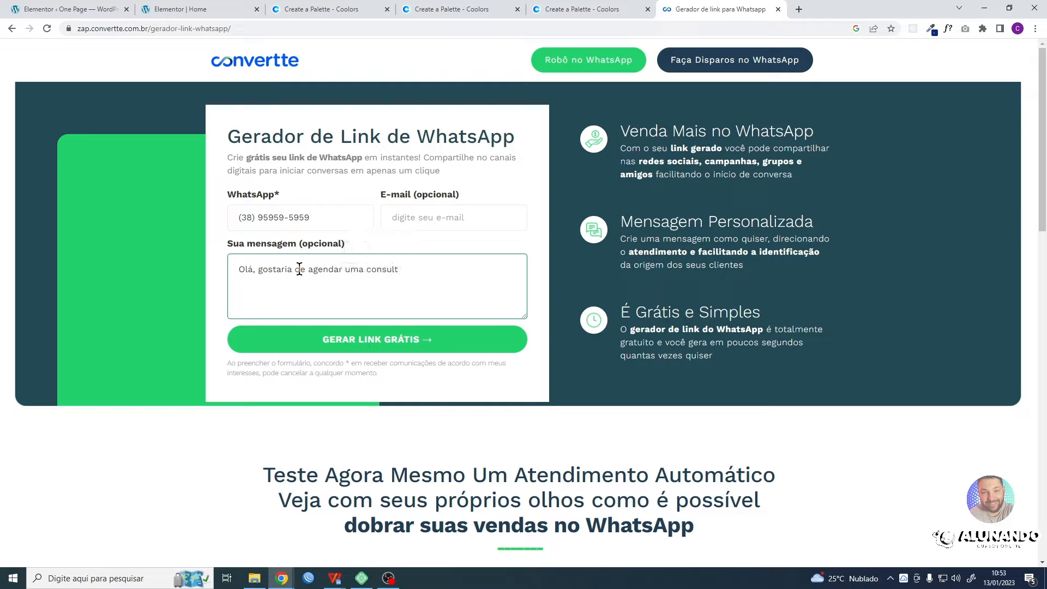
{"action": "type", "text": "aoria"}
{"action": "key", "text": "BackSpace"}
{"action": "key", "text": "BackSpace"}
{"action": "key", "text": "BackSpace"}
{"action": "key", "text": "BackSpace"}
{"action": "key", "text": "BackSpace"}
{"action": "key", "text": "BackSpace"}
{"action": "key", "text": "BackSpace"}
{"action": "key", "text": "BackSpace"}
{"action": "key", "text": "BackSpace"}
{"action": "key", "text": "BackSpace"}
{"action": "key", "text": "BackSpace"}
{"action": "type", "text": "reuniã"}
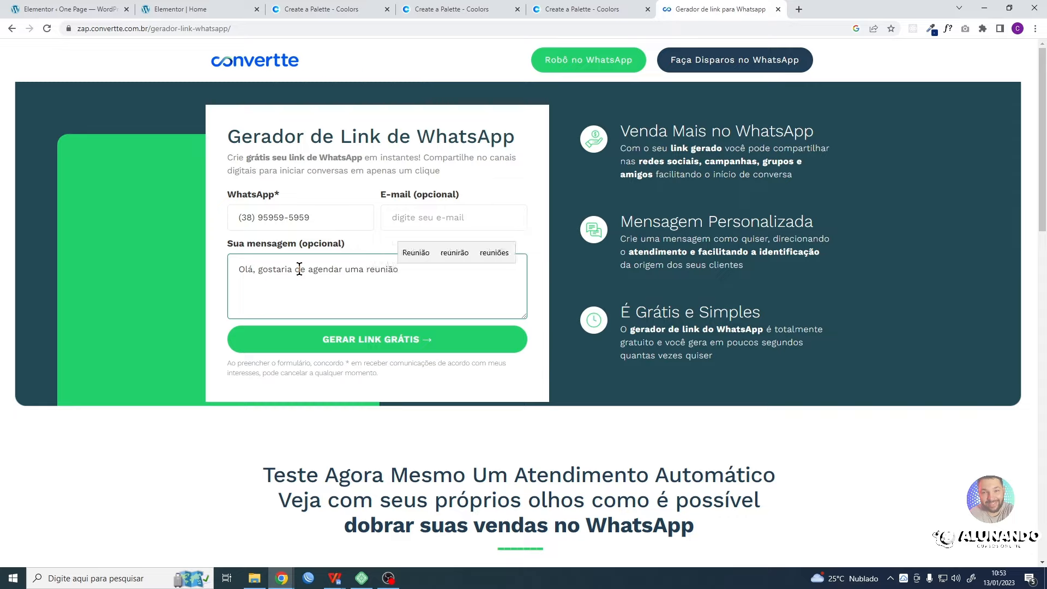
{"action": "type", "text": "o."}
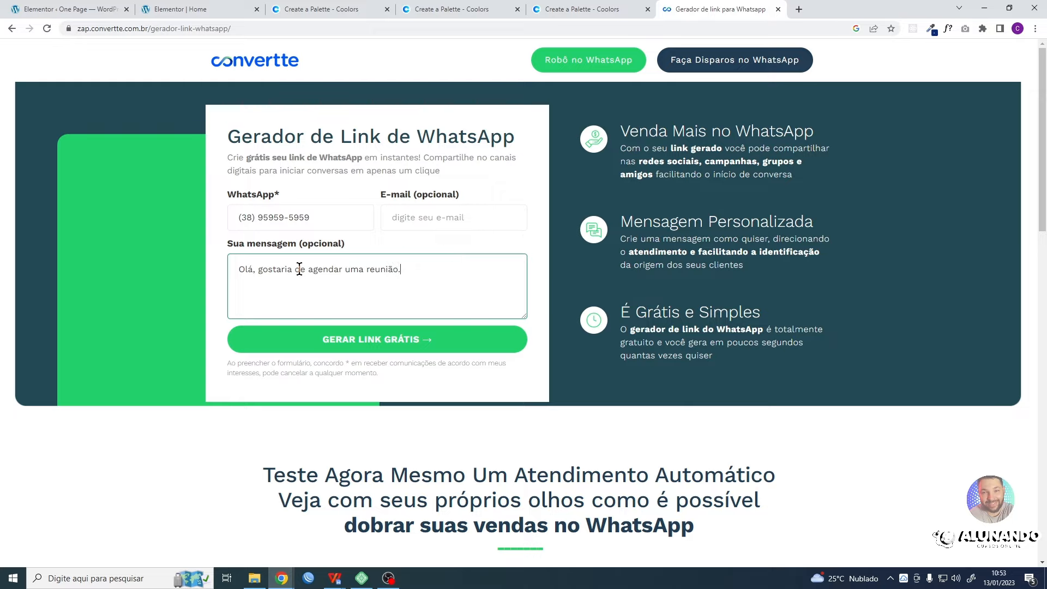
- Generate and copy the WhatsApp link, and paste it as the AGENDAR AGORA button's link in the Elementor editor
{"action": "left_click", "coordinate": [362, 343]}
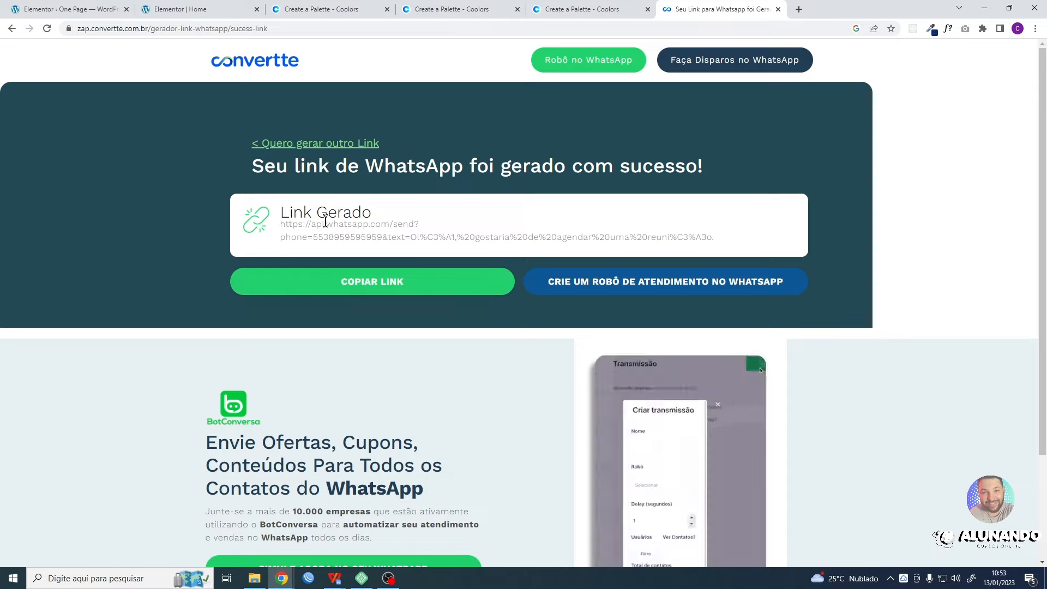
{"action": "left_click", "coordinate": [388, 288]}
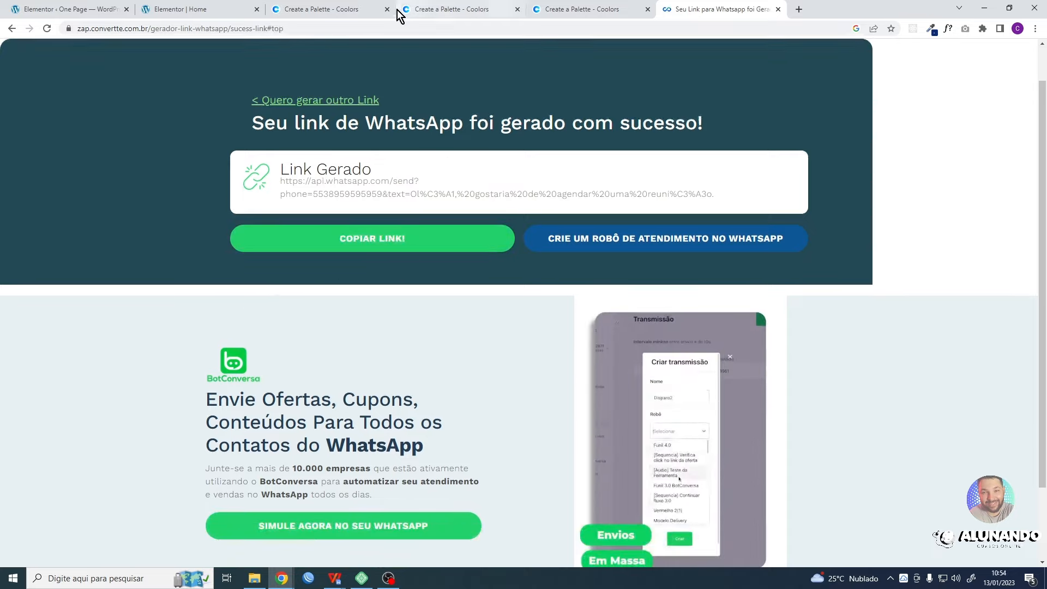
{"action": "left_click", "coordinate": [186, 9]}
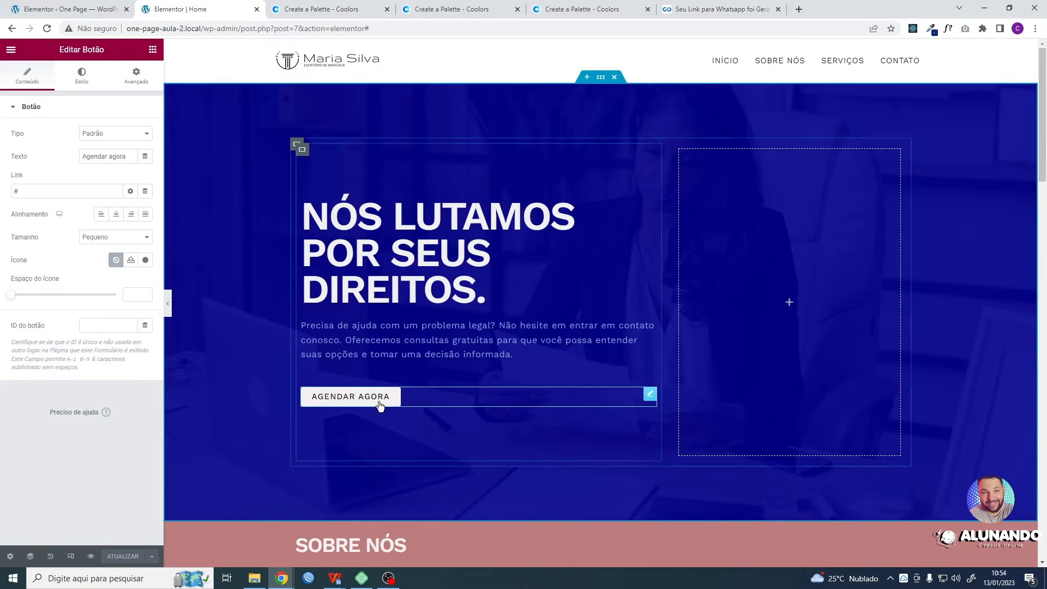
{"action": "left_click", "coordinate": [62, 192]}
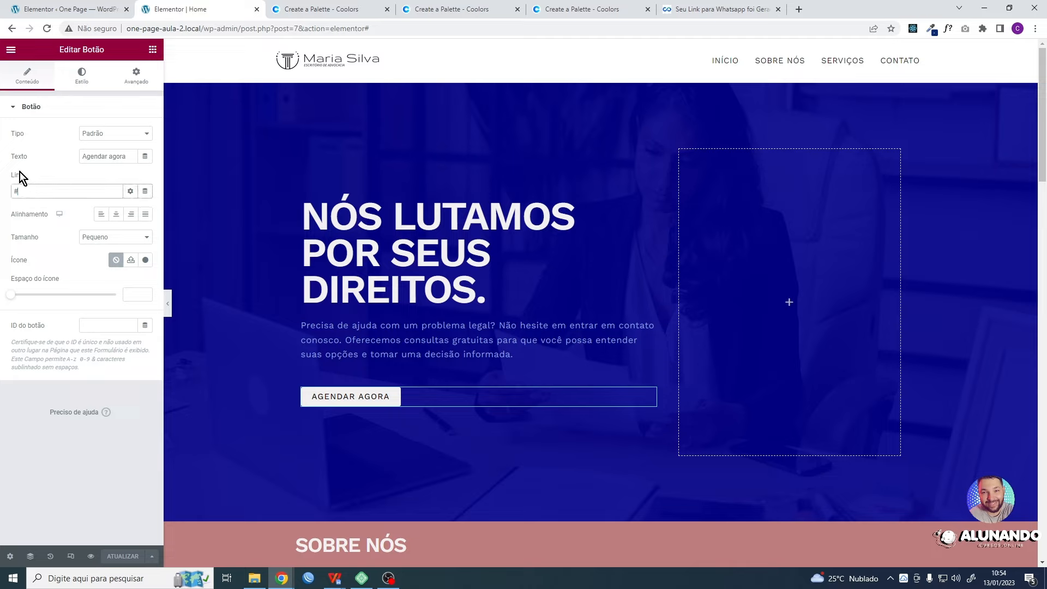
{"action": "double_click", "coordinate": [61, 191]}
{"action": "key", "text": "ctrl+v"}
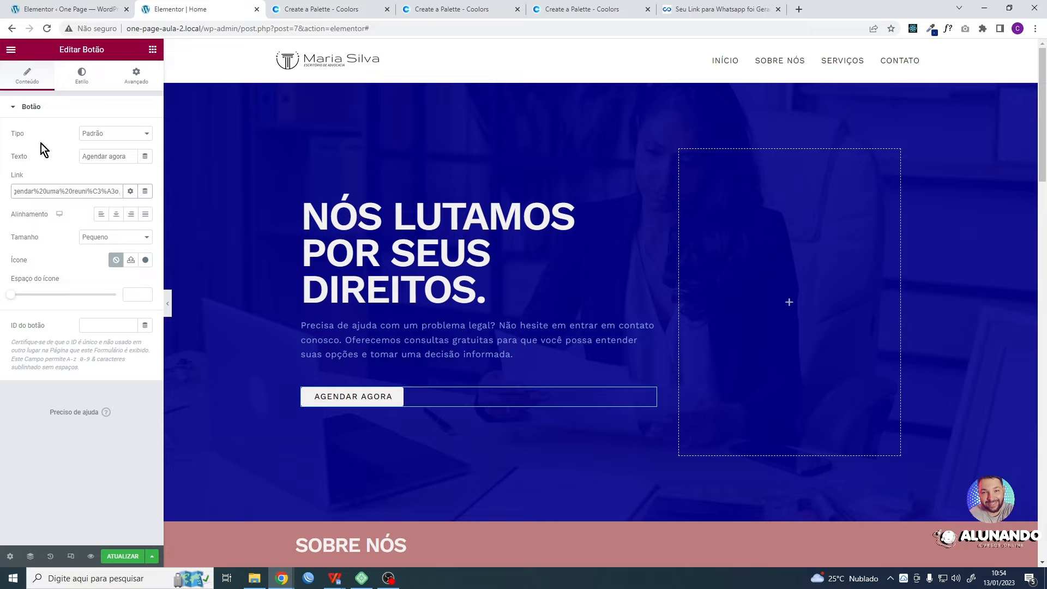
- Set the AGENDAR AGORA button's link to open in a new window (Abrir em nova janela)
{"action": "left_click", "coordinate": [131, 192]}
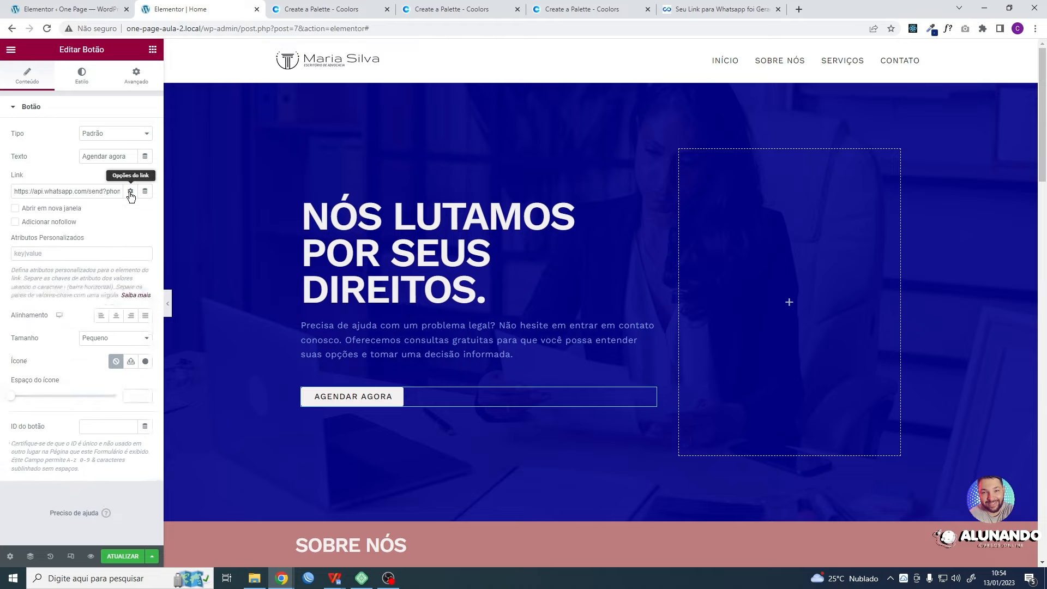
{"action": "left_click", "coordinate": [130, 193]}
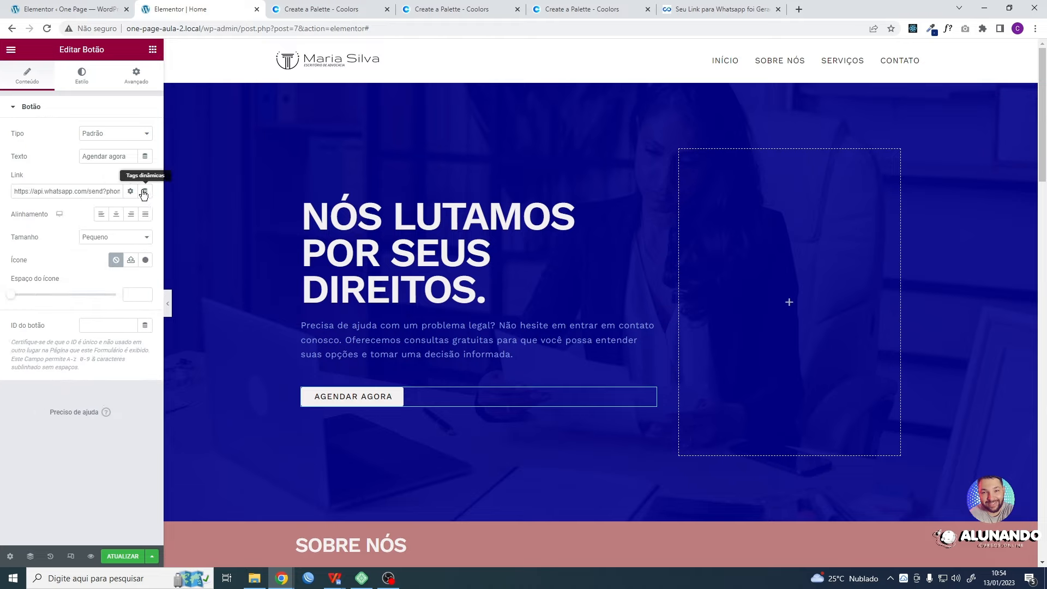
{"action": "left_click", "coordinate": [132, 193]}
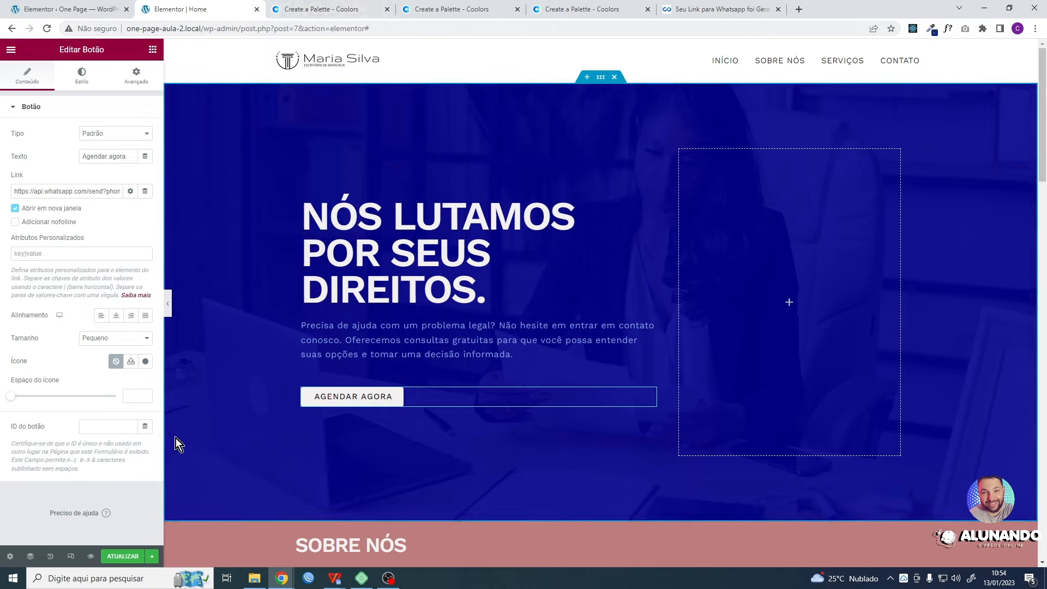
- Try centred and justified alignment on the AGENDAR AGORA button, then align it left
{"action": "left_click", "coordinate": [115, 315]}
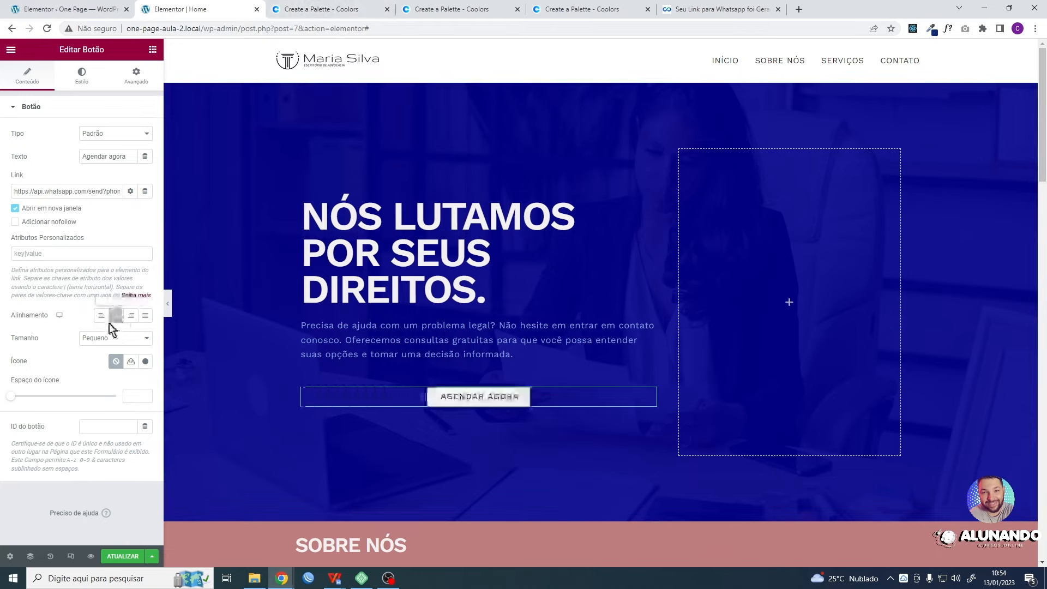
{"action": "left_click", "coordinate": [102, 318]}
{"action": "left_click", "coordinate": [145, 316]}
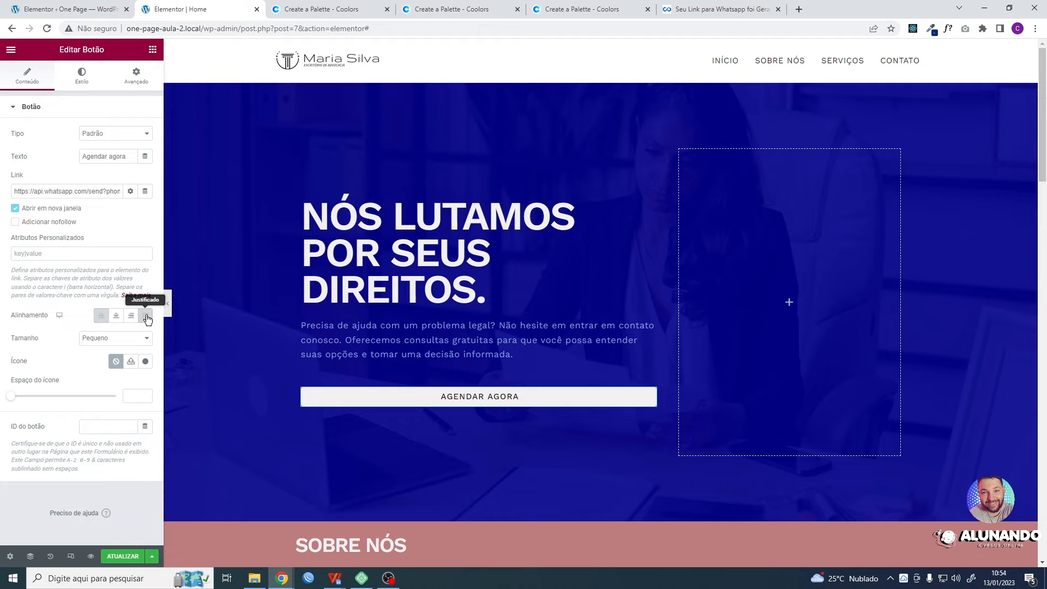
{"action": "left_click", "coordinate": [104, 318]}
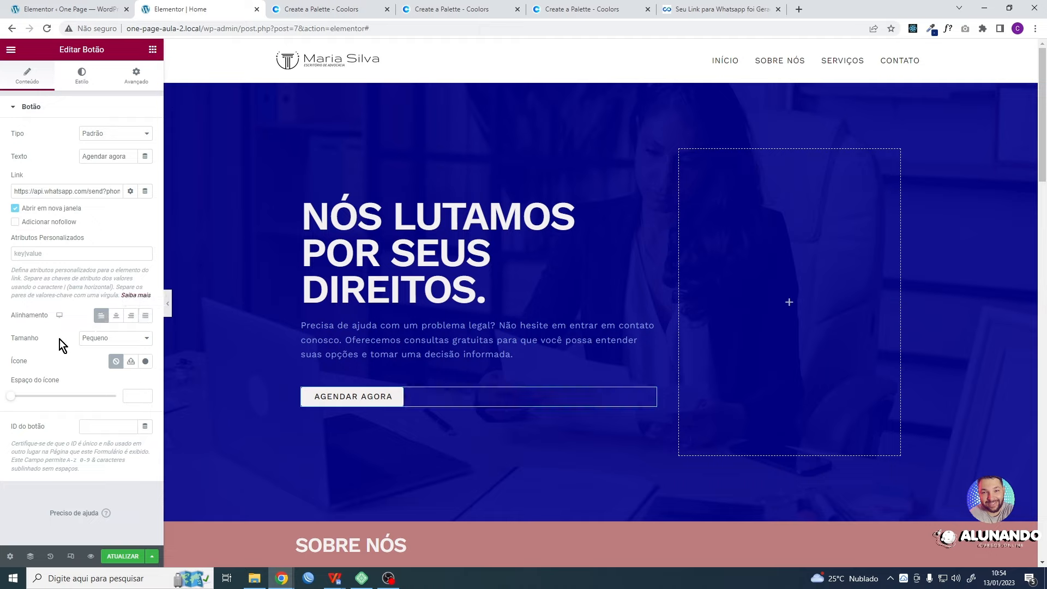
- Find the outlined WhatsApp icon in the icon library with "wha" and insert it into the AGENDAR AGORA button
{"action": "left_click", "coordinate": [146, 363]}
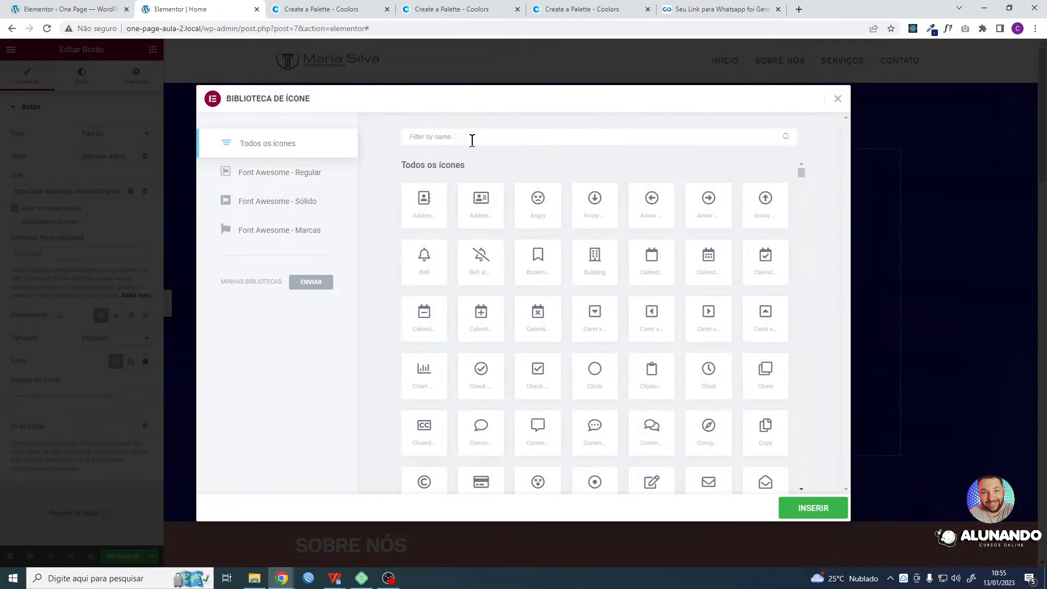
{"action": "type", "text": "wha"}
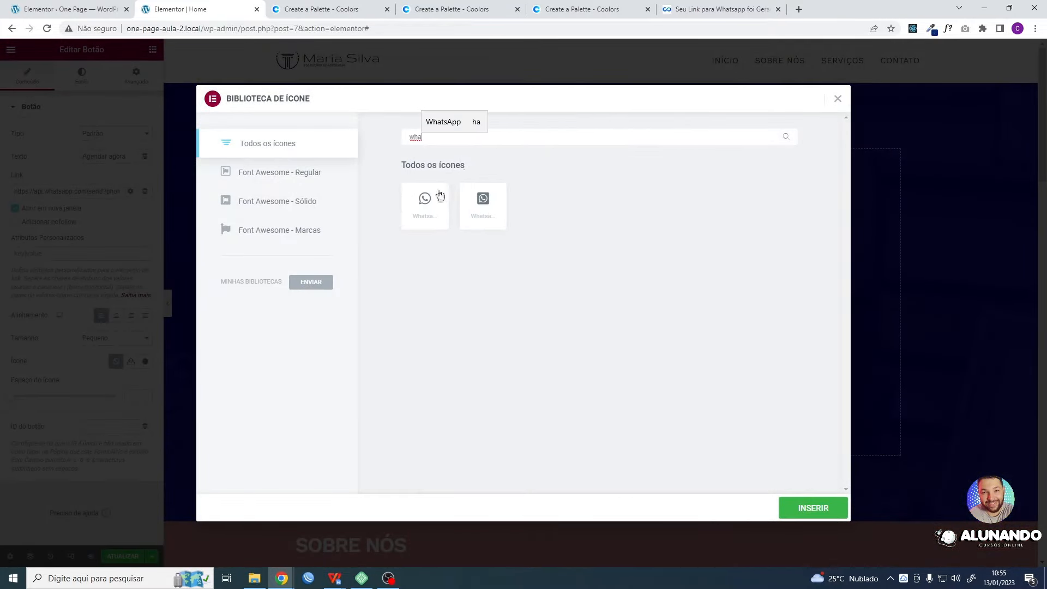
{"action": "left_click", "coordinate": [425, 202]}
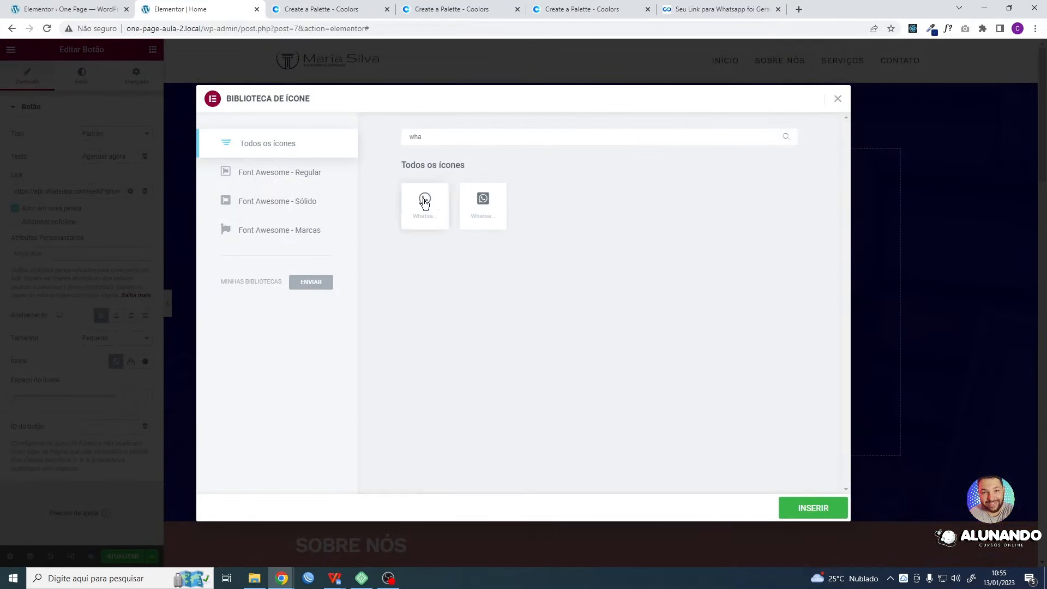
{"action": "left_click", "coordinate": [813, 507]}
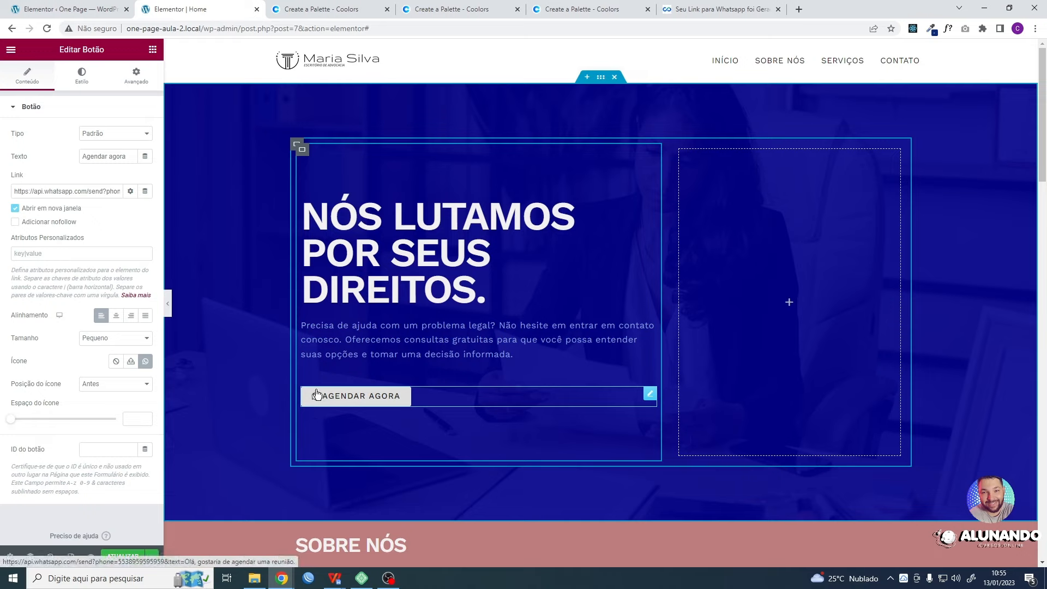
- Update the page, check the button on the live mobile-size site in the incognito window, and return to the Elementor editor
{"action": "key", "text": "ctrl+s"}
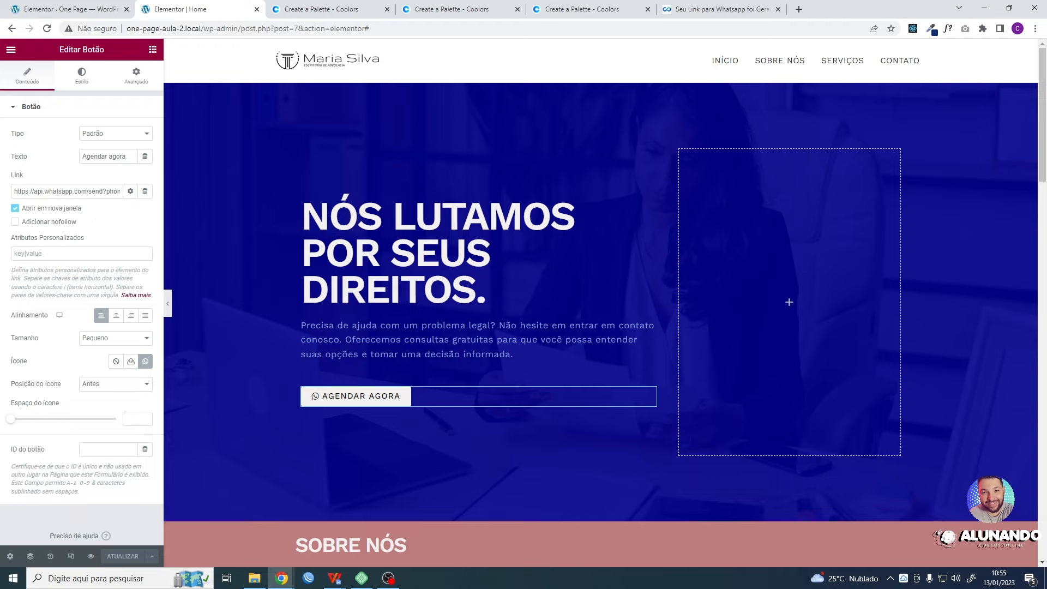
{"action": "key", "text": "alt+Tab"}
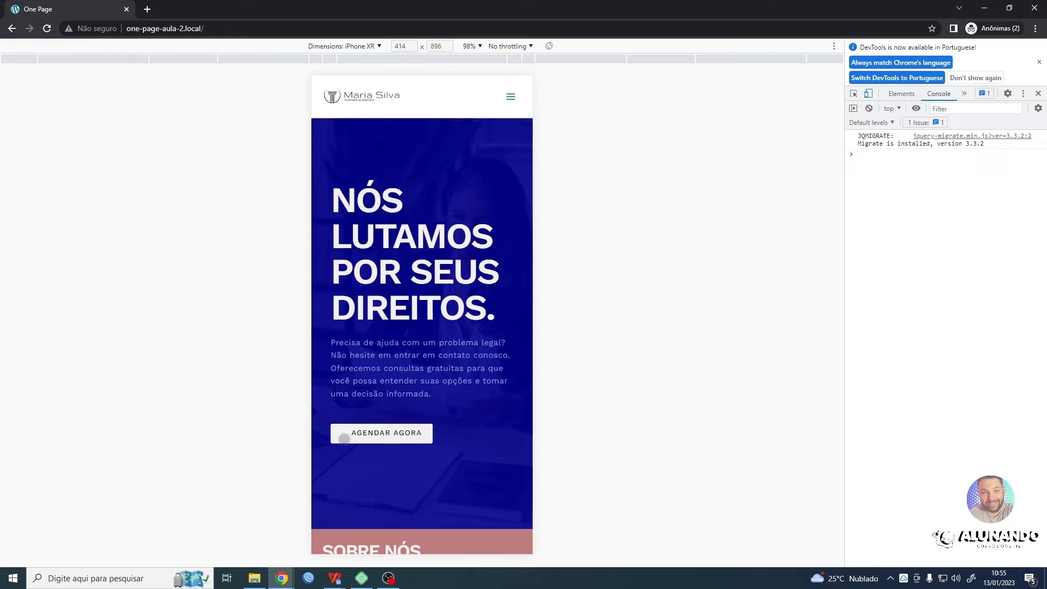
{"action": "left_click", "coordinate": [983, 9]}
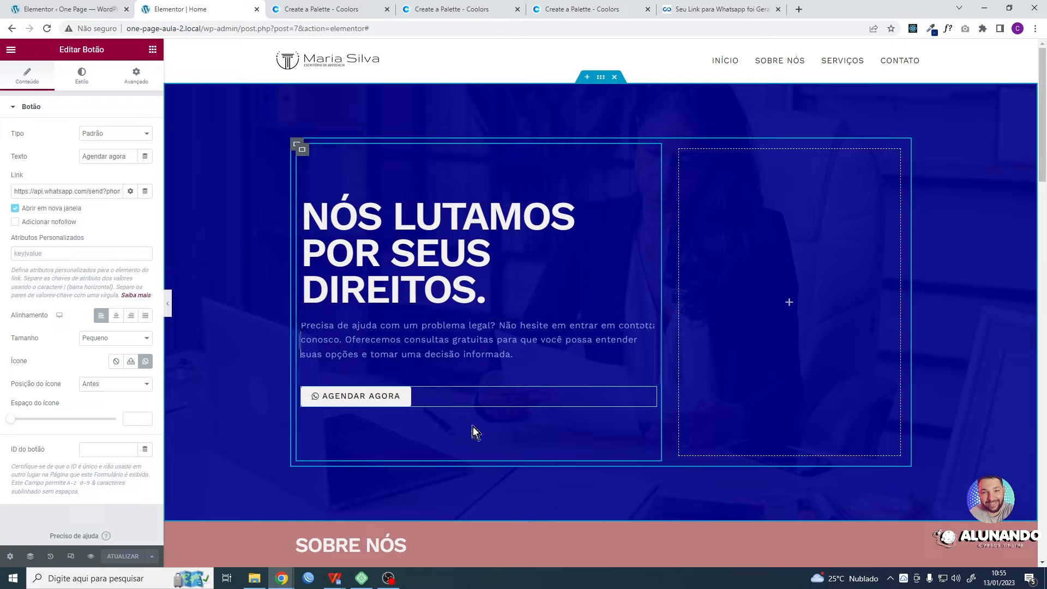
- Look through the AGENDAR AGORA button's advanced settings and open its style settings
{"action": "left_click", "coordinate": [85, 81]}
{"action": "left_click", "coordinate": [137, 79]}
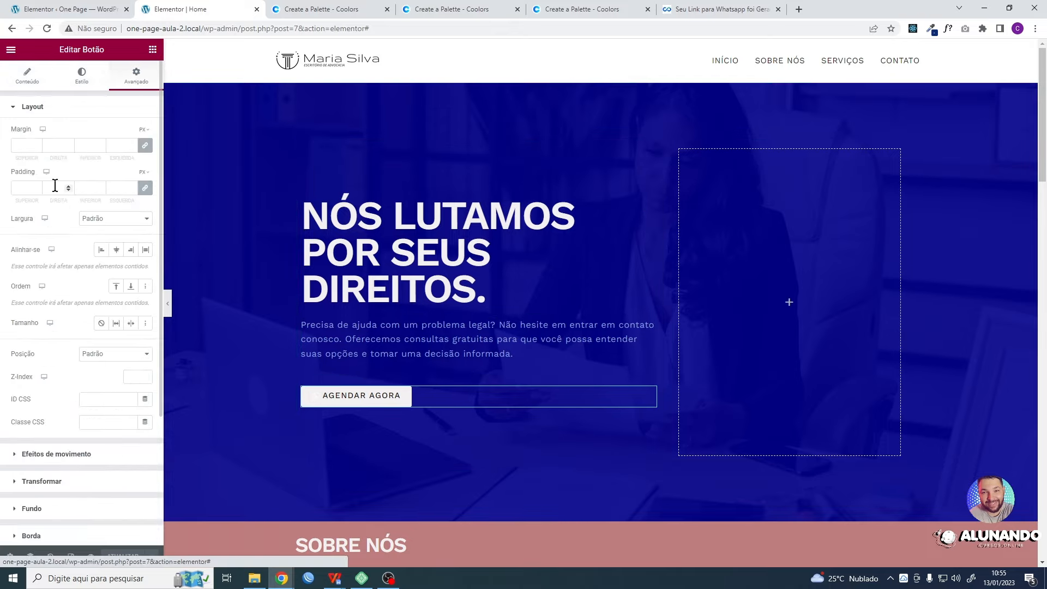
{"action": "left_click", "coordinate": [82, 75]}
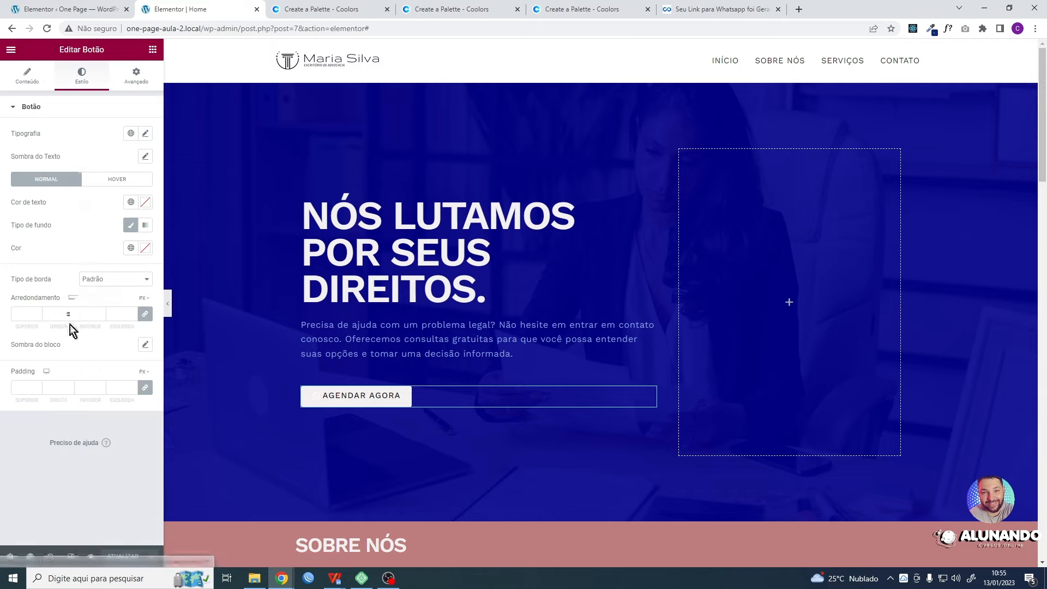
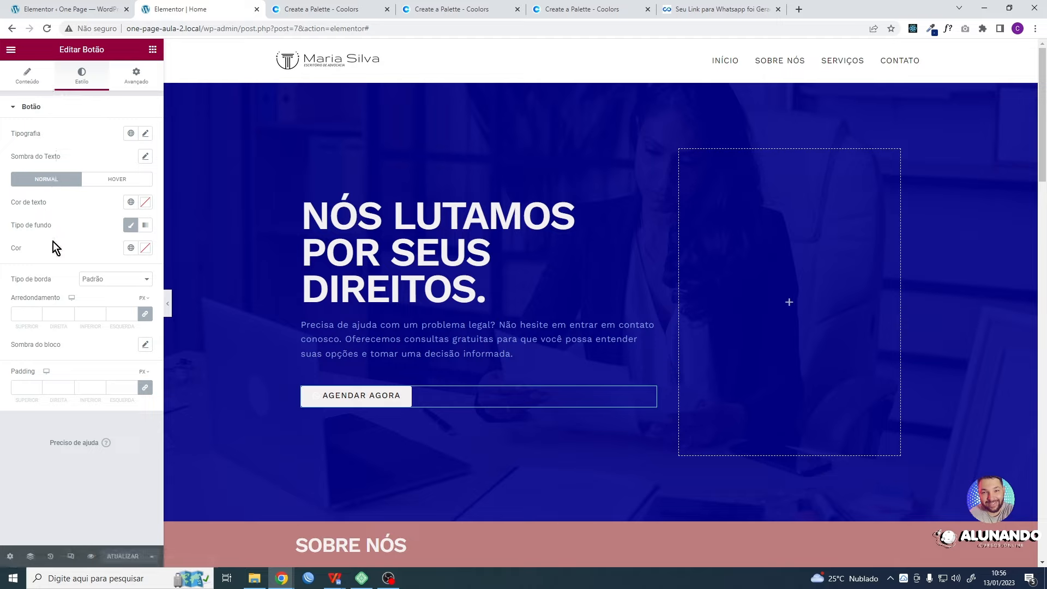
- Set the AGENDAR AGORA button's text colour to the global colour "Cor fonte botão" and update the page
{"action": "left_click", "coordinate": [131, 203]}
{"action": "scroll", "coordinate": [93, 297], "scroll_direction": "down", "scroll_amount": 2}
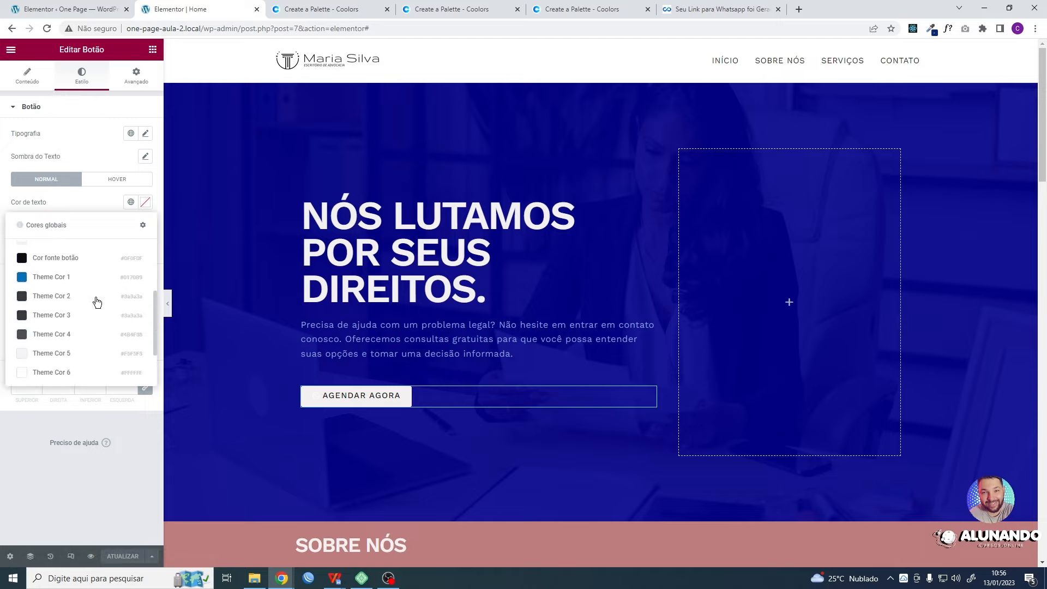
{"action": "left_click", "coordinate": [57, 260]}
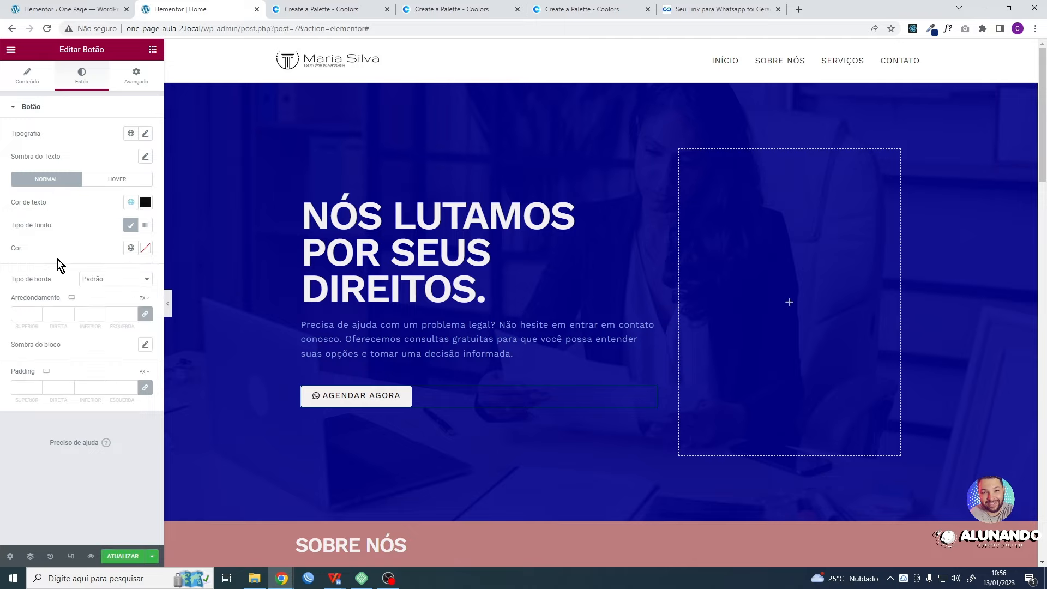
{"action": "left_click", "coordinate": [131, 556]}
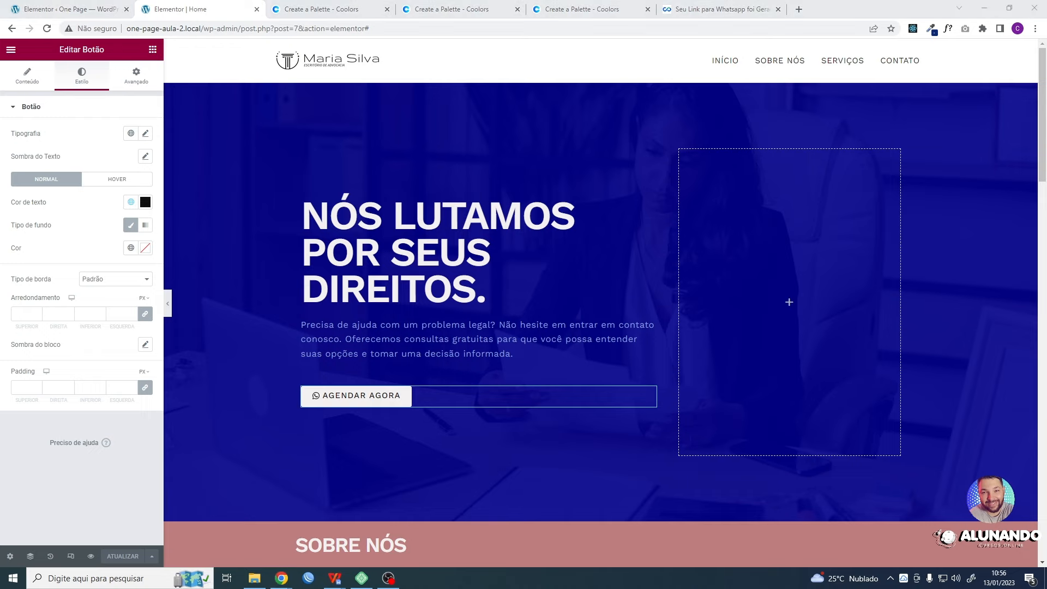
- Reload the live site in the incognito window, check the button icon at desktop width, and return to the Elementor editor
{"action": "key", "text": "alt+Tab"}
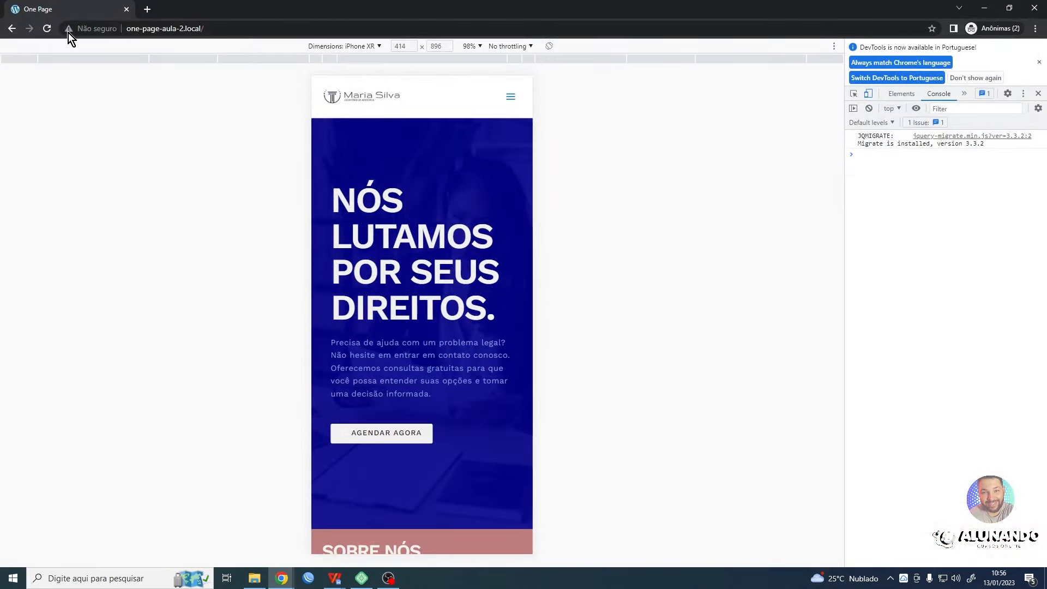
{"action": "left_click", "coordinate": [47, 30]}
{"action": "left_click", "coordinate": [1038, 93]}
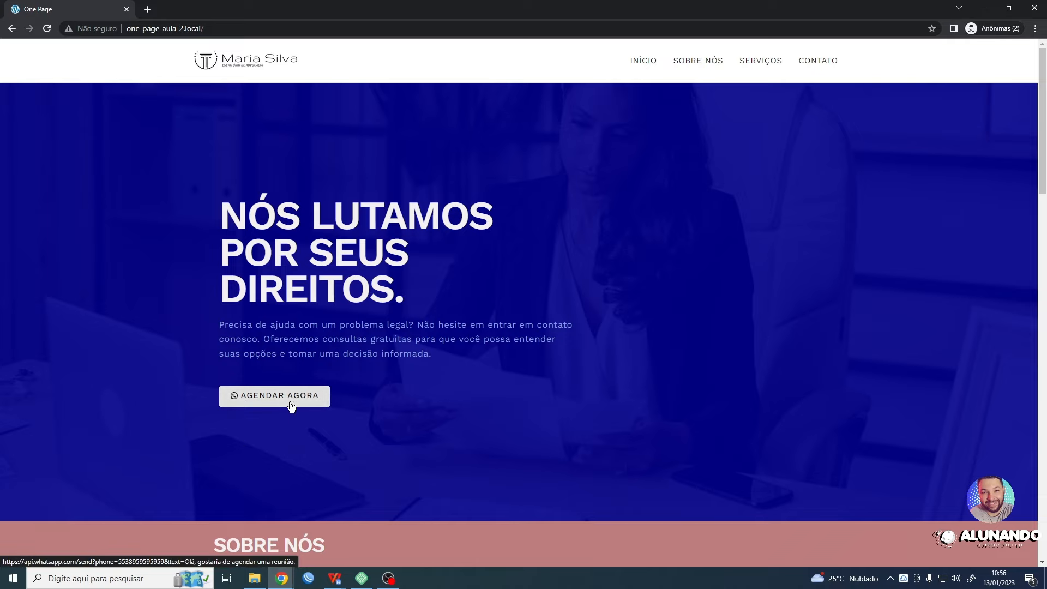
{"action": "left_click", "coordinate": [984, 8]}
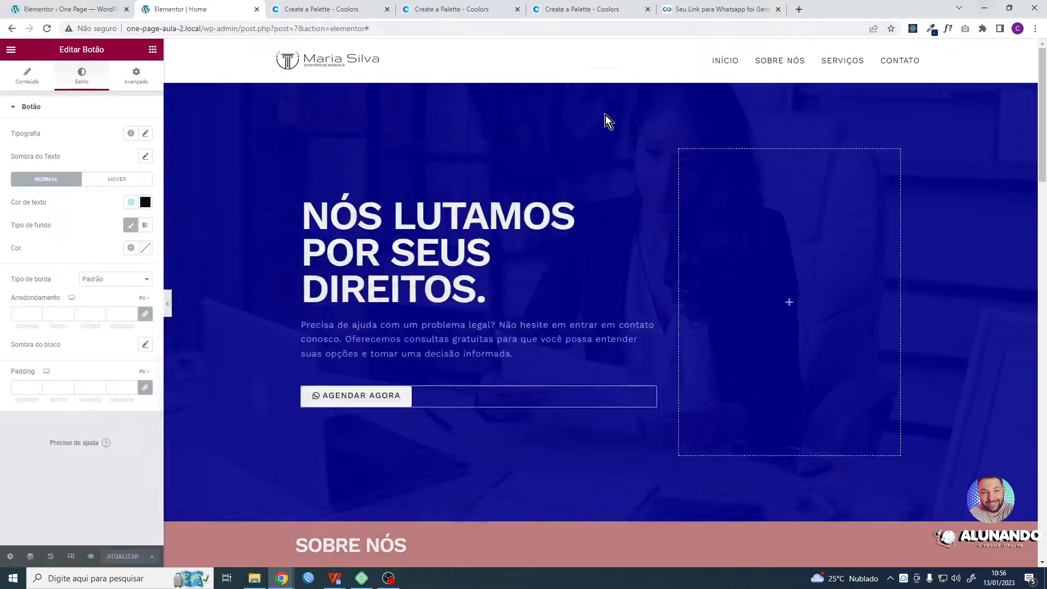
- In the site-wide button settings, assign the global colour "Hover" as the buttons' hover background
{"action": "left_click", "coordinate": [11, 50]}
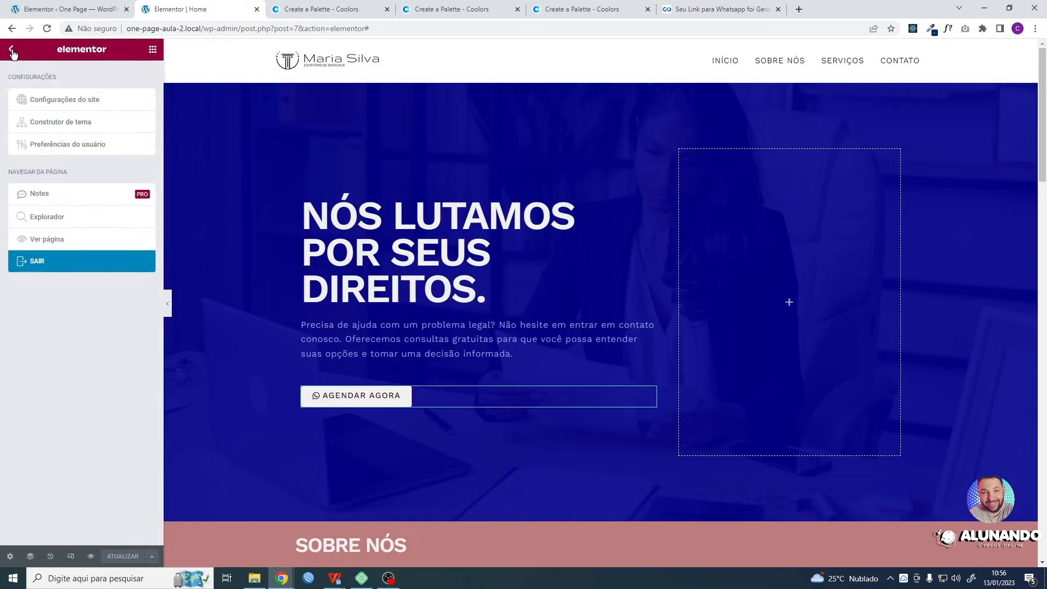
{"action": "left_click", "coordinate": [12, 50]}
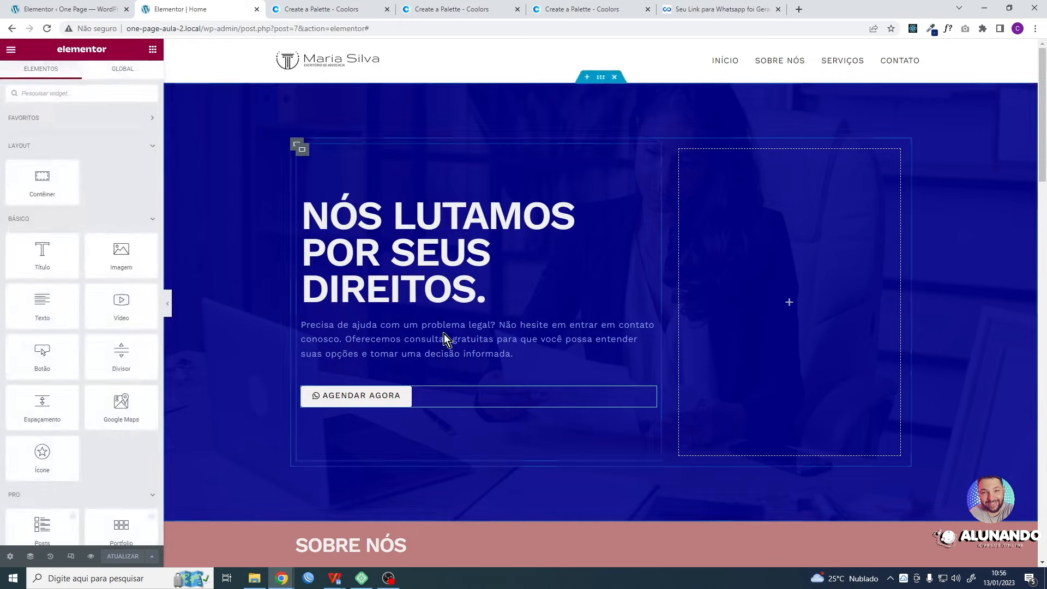
{"action": "left_click", "coordinate": [12, 50]}
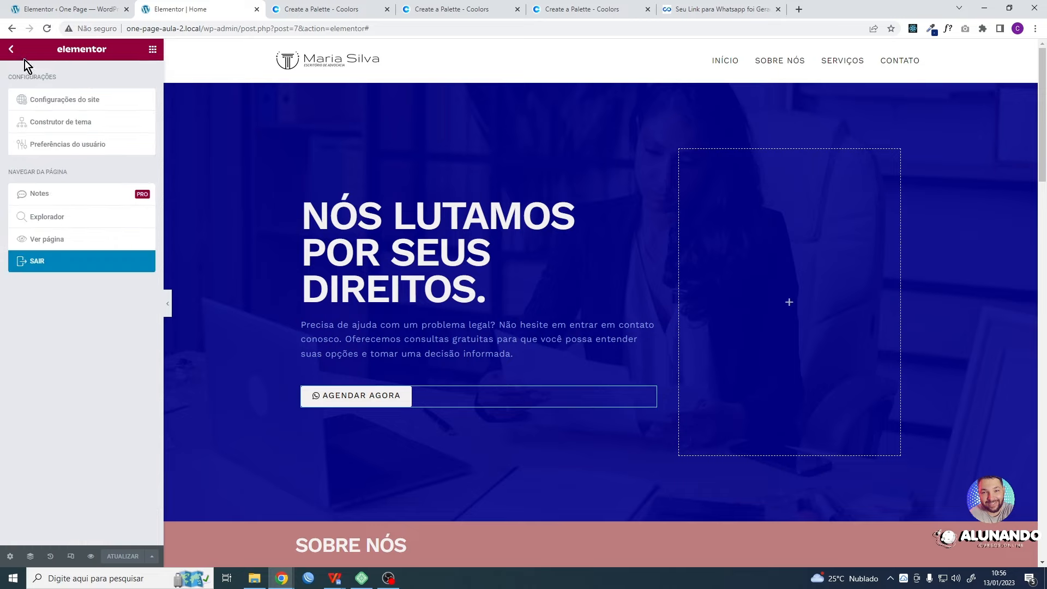
{"action": "left_click", "coordinate": [57, 101]}
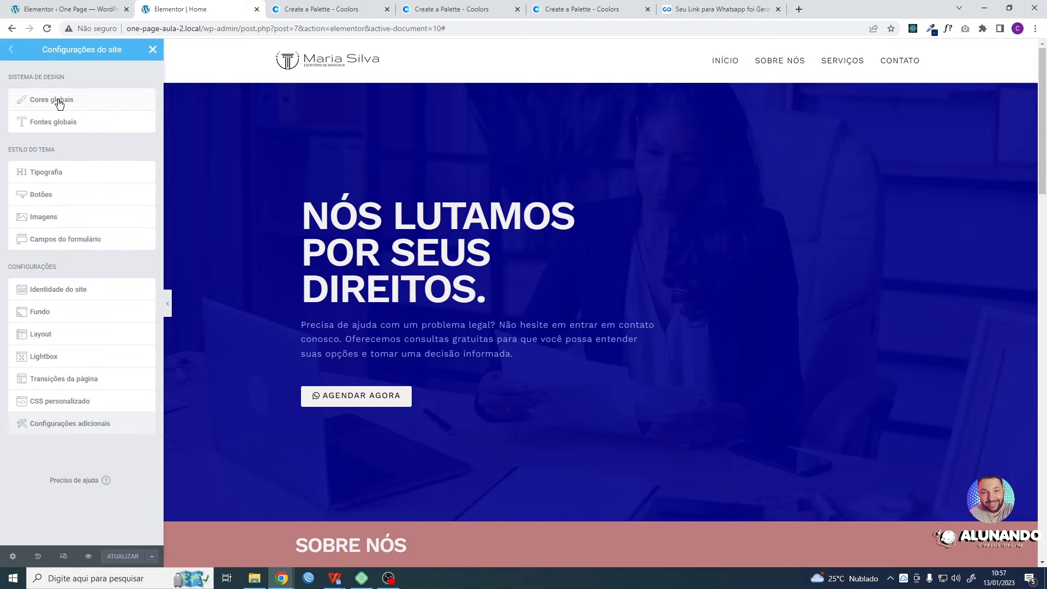
{"action": "left_click", "coordinate": [41, 195]}
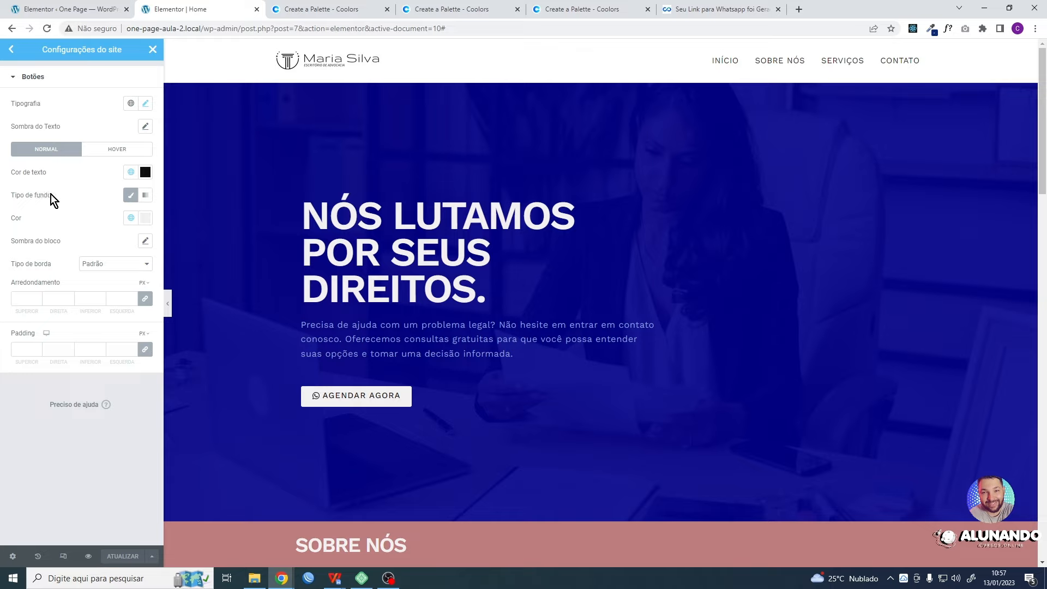
{"action": "left_click", "coordinate": [105, 153]}
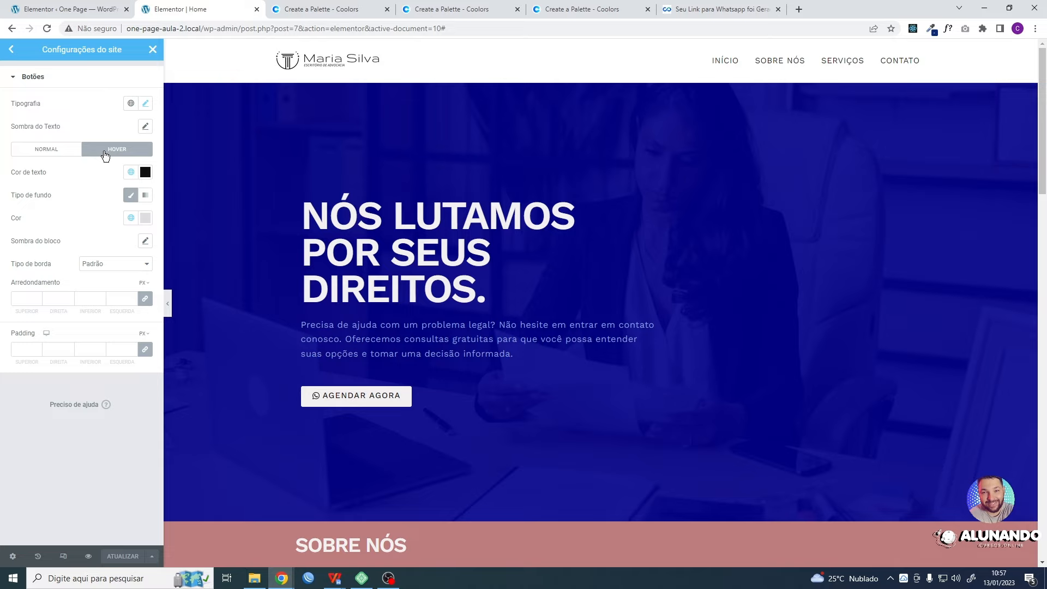
{"action": "left_click", "coordinate": [131, 219]}
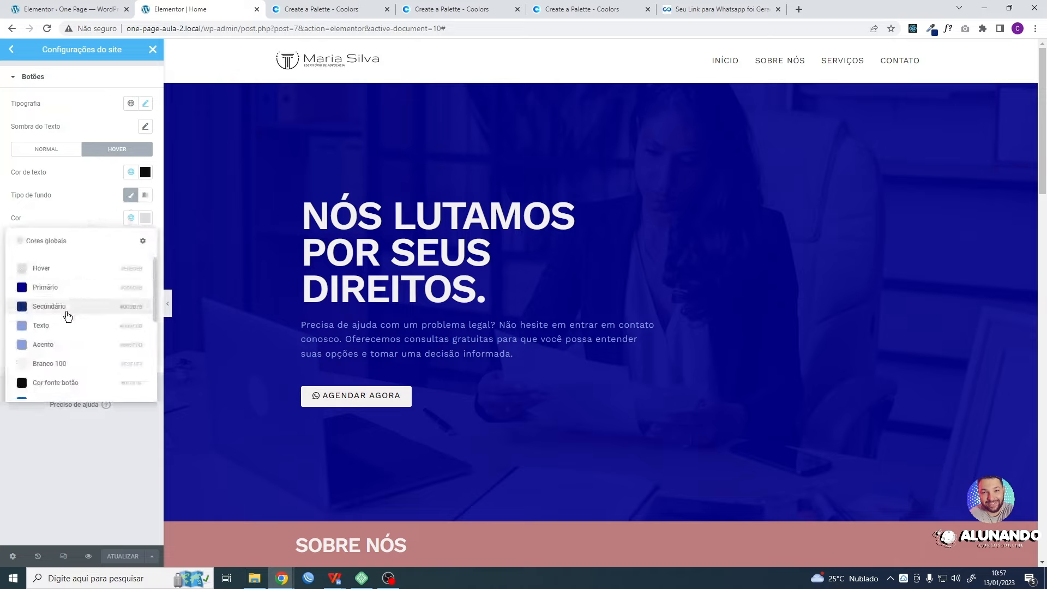
{"action": "scroll", "coordinate": [77, 313], "scroll_direction": "down", "scroll_amount": 2}
{"action": "scroll", "coordinate": [91, 330], "scroll_direction": "up", "scroll_amount": 2}
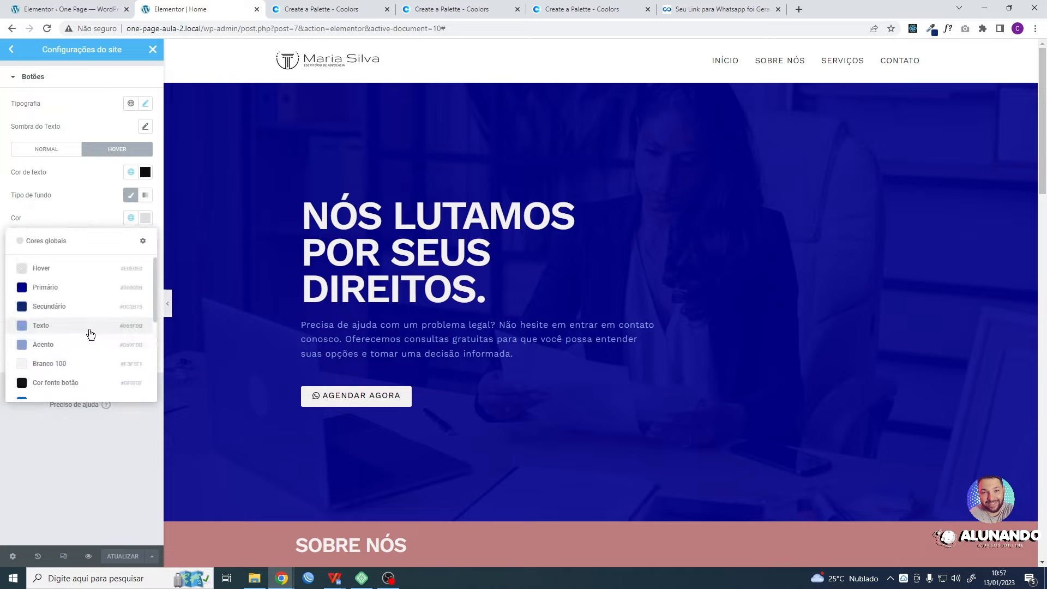
{"action": "left_click", "coordinate": [47, 268]}
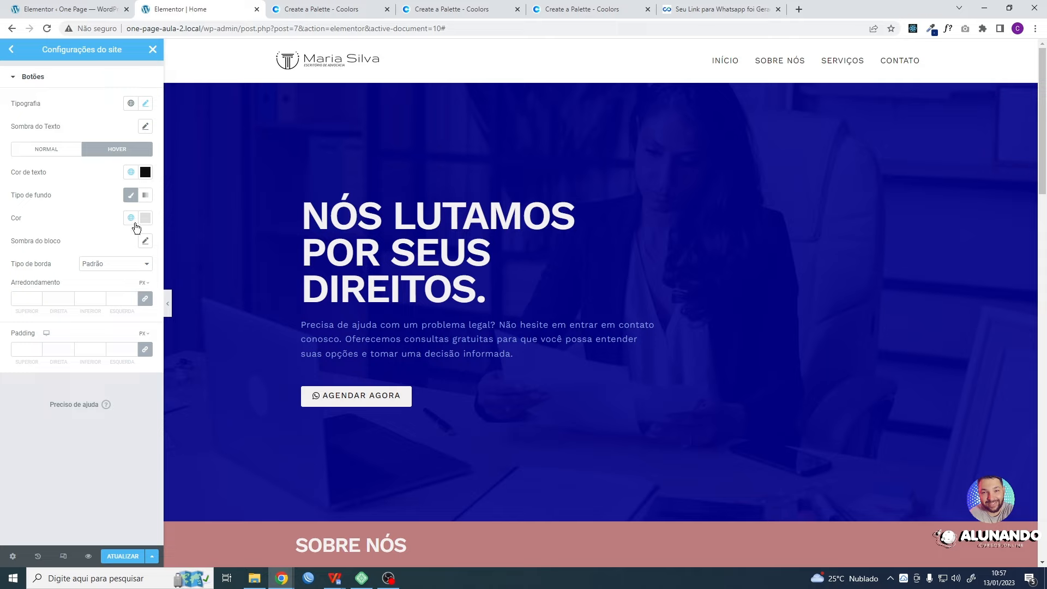
- In the global colours, try the Hover custom colour as red #D23E3E and preview it on the AGENDAR AGORA button
{"action": "left_click", "coordinate": [11, 49]}
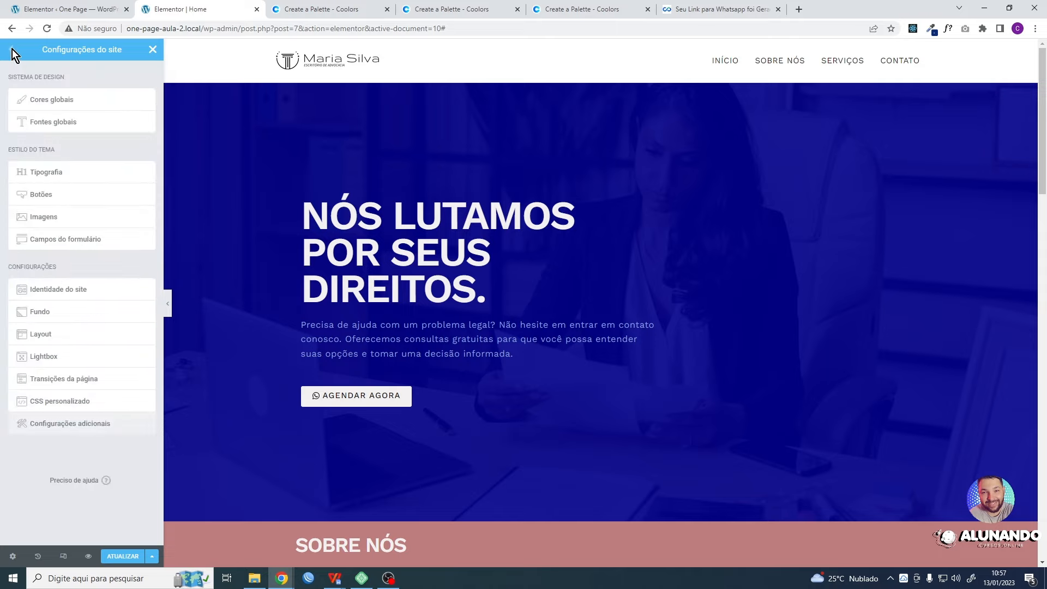
{"action": "left_click", "coordinate": [52, 99]}
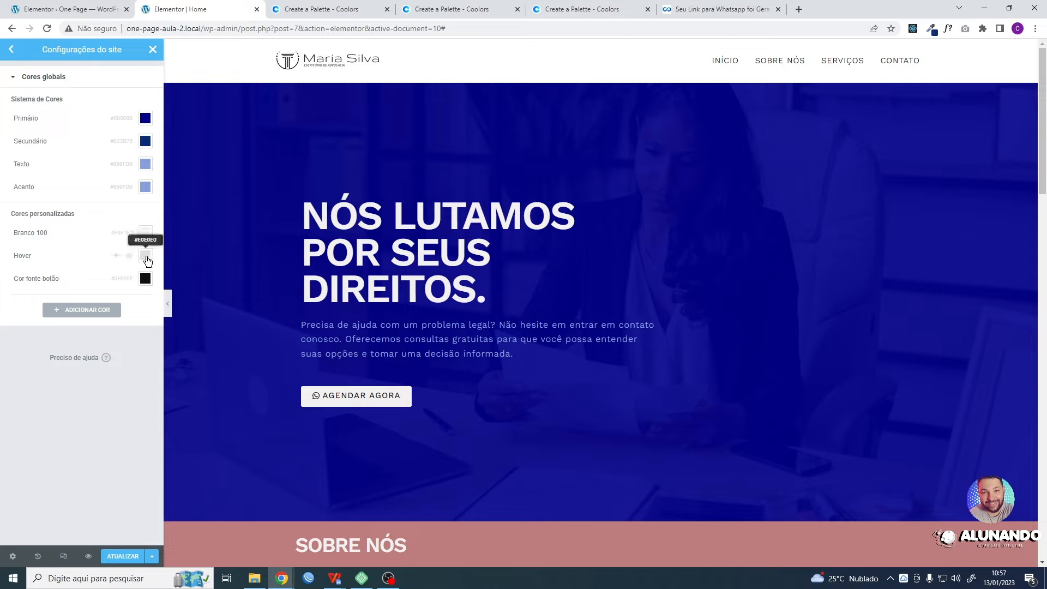
{"action": "left_click", "coordinate": [146, 257]}
{"action": "left_click", "coordinate": [107, 310]}
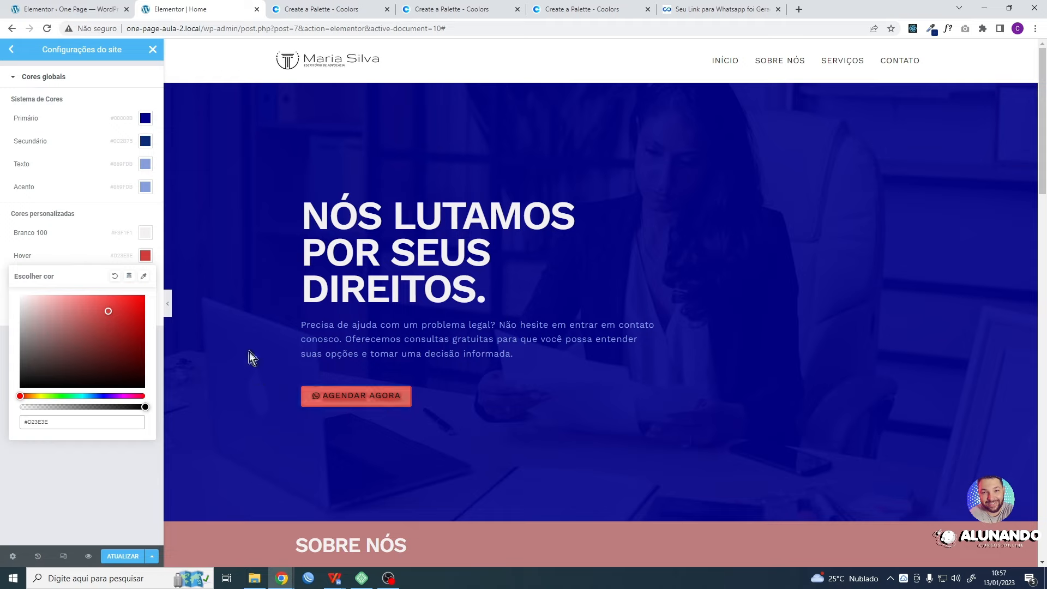
{"action": "left_click", "coordinate": [80, 247]}
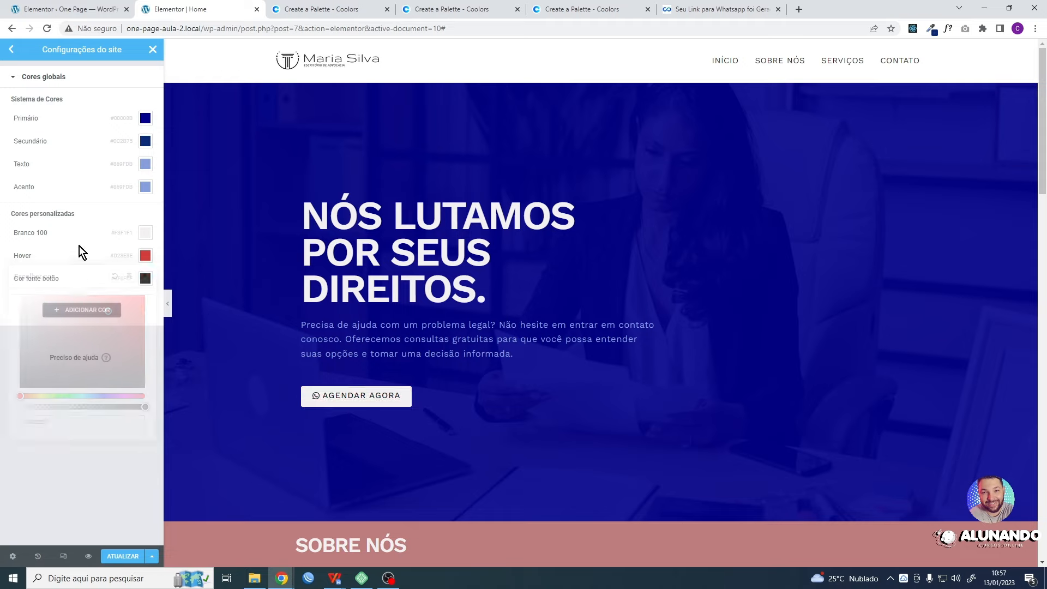
- Copy the Branco 100 colour value into the Hover custom colour
{"action": "left_click", "coordinate": [146, 236]}
{"action": "key", "text": "ctrl+c"}
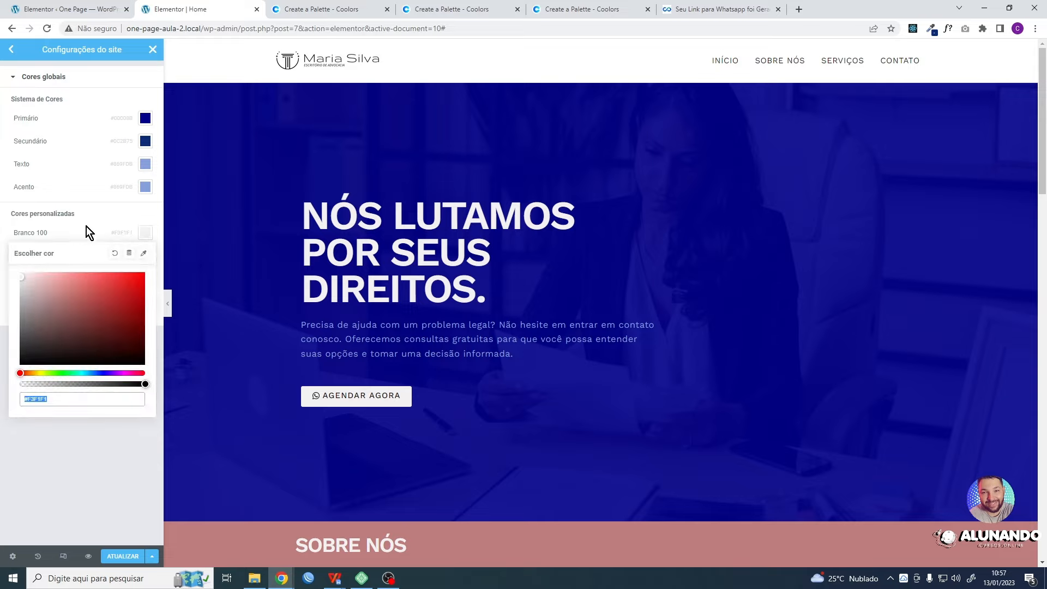
{"action": "left_click", "coordinate": [86, 228]}
{"action": "left_click", "coordinate": [145, 255]}
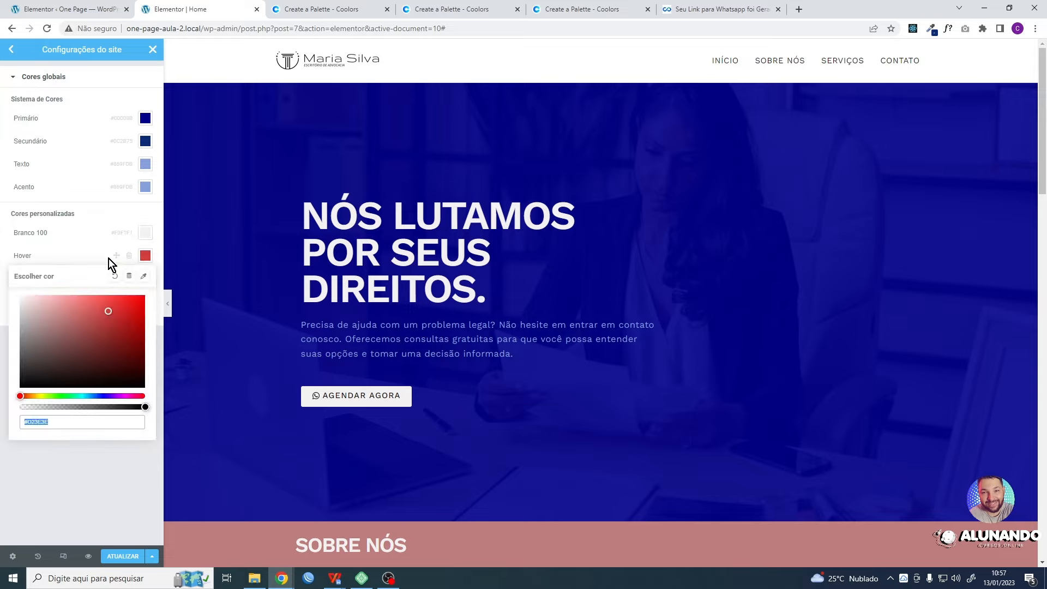
{"action": "key", "text": "ctrl+v"}
{"action": "left_click", "coordinate": [86, 249]}
- Darken the Hover custom colour to a neutral light grey and preview it on the AGENDAR AGORA button
{"action": "left_click", "coordinate": [145, 256]}
{"action": "left_click", "coordinate": [23, 309]}
{"action": "left_click_drag", "start_coordinate": [23, 310], "coordinate": [20, 309]}
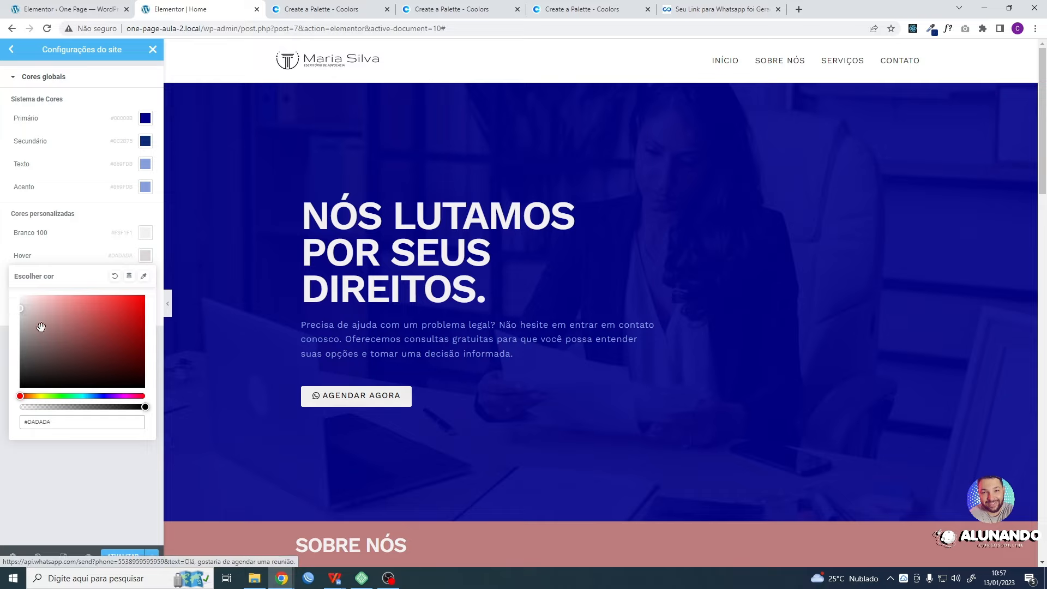
{"action": "left_click_drag", "start_coordinate": [20, 310], "coordinate": [21, 316]}
{"action": "left_click", "coordinate": [83, 469]}
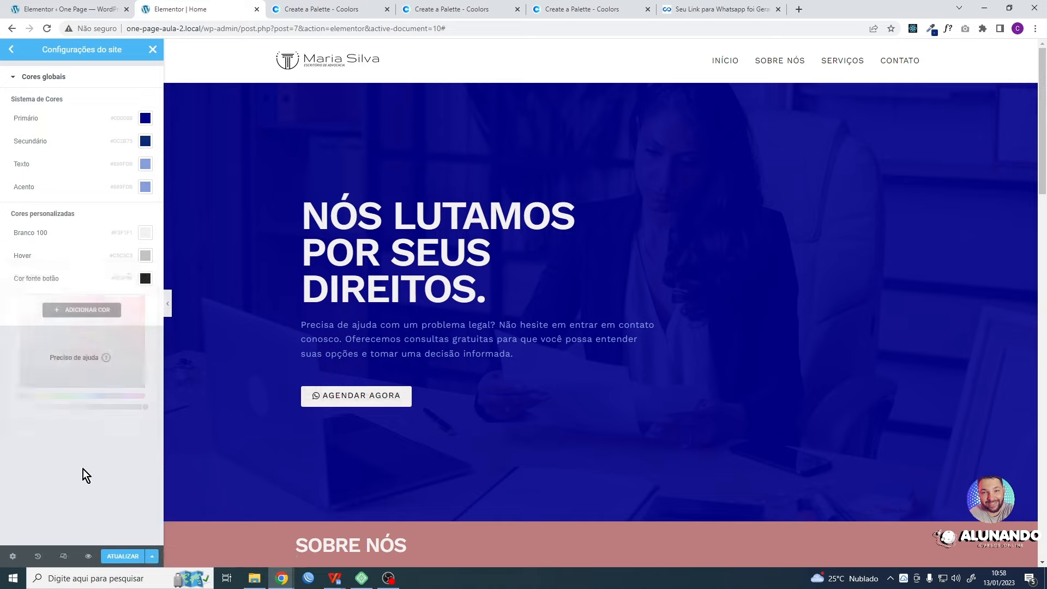
- Shift the Hover custom colour to a slightly bluish grey, update the site settings and close them
{"action": "left_click", "coordinate": [145, 256]}
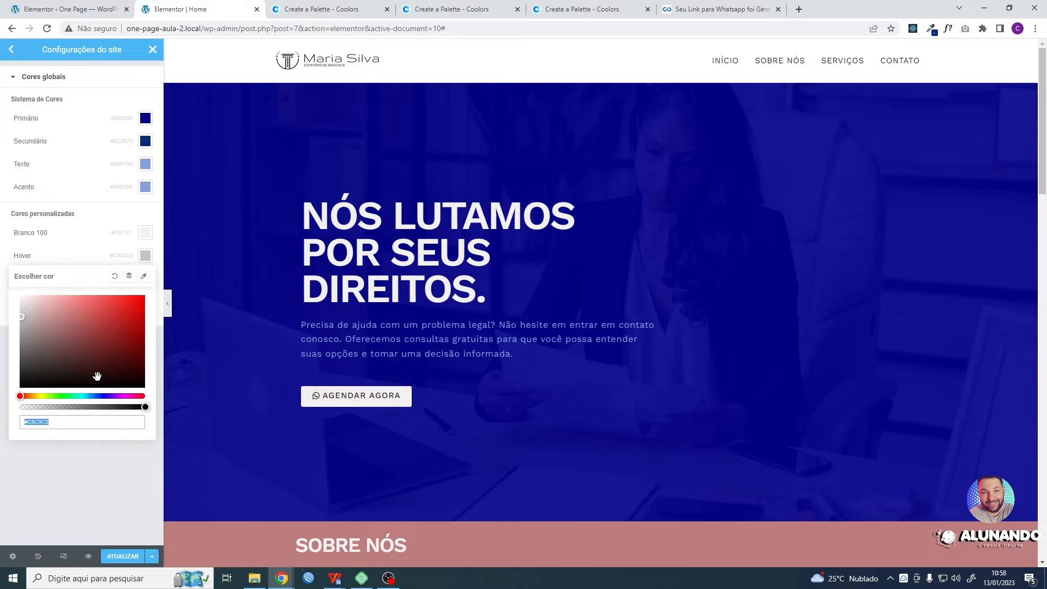
{"action": "left_click_drag", "start_coordinate": [101, 396], "coordinate": [99, 397]}
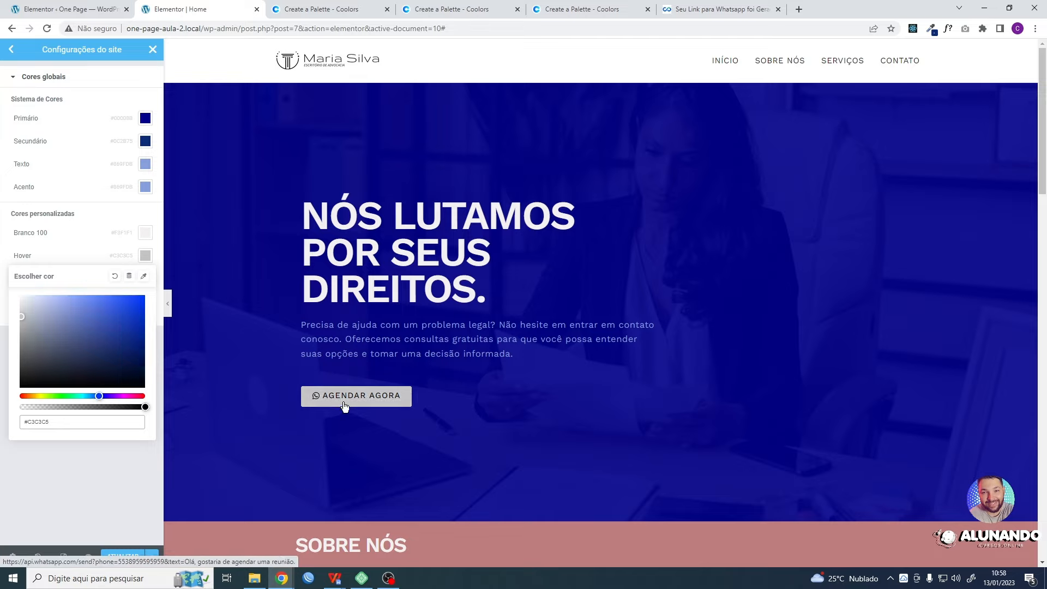
{"action": "left_click_drag", "start_coordinate": [24, 319], "coordinate": [25, 318]}
{"action": "left_click", "coordinate": [56, 489]}
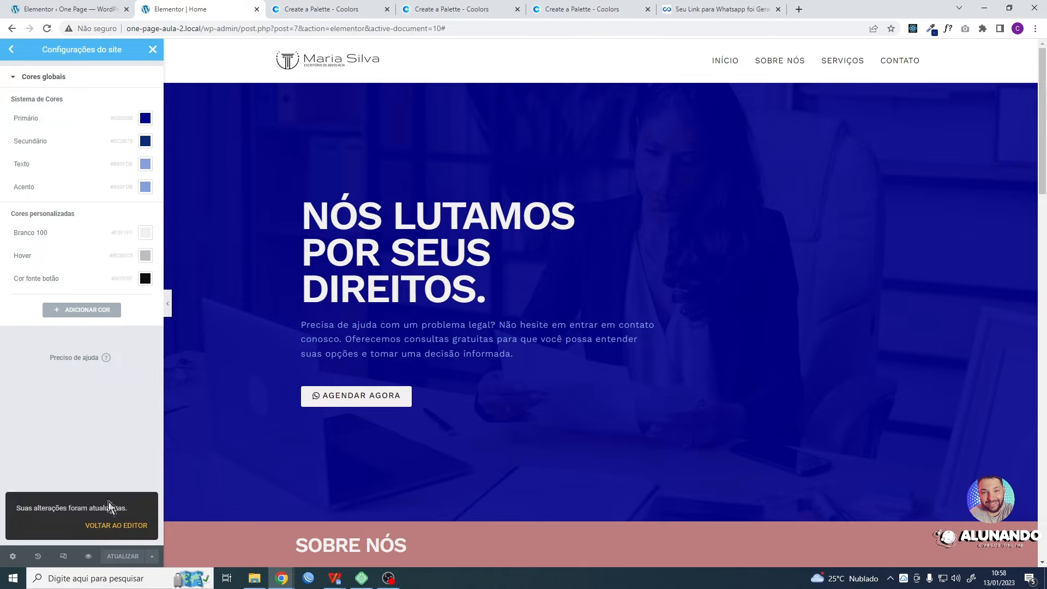
{"action": "left_click", "coordinate": [153, 51]}
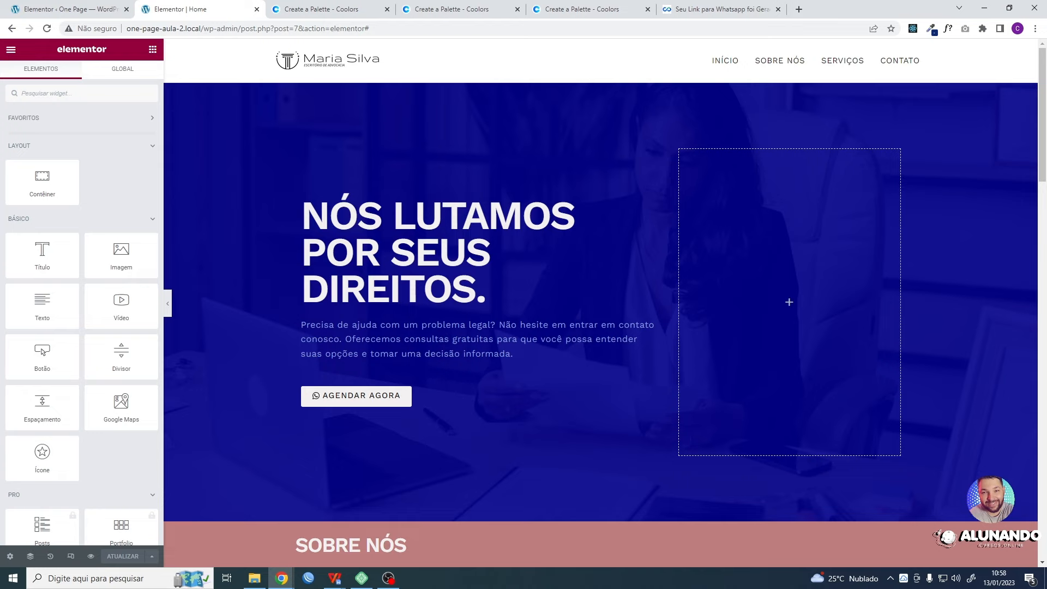
- Reload the live site in the incognito window and test the AGENDAR AGORA button's hover colour and WhatsApp link
{"action": "key", "text": "alt+Tab"}
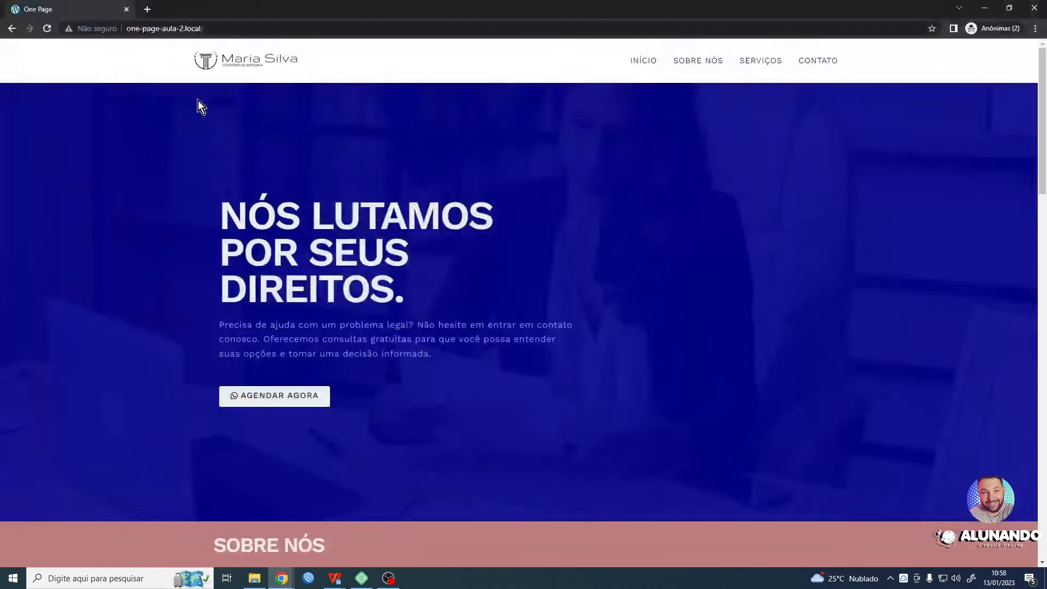
{"action": "left_click", "coordinate": [47, 28]}
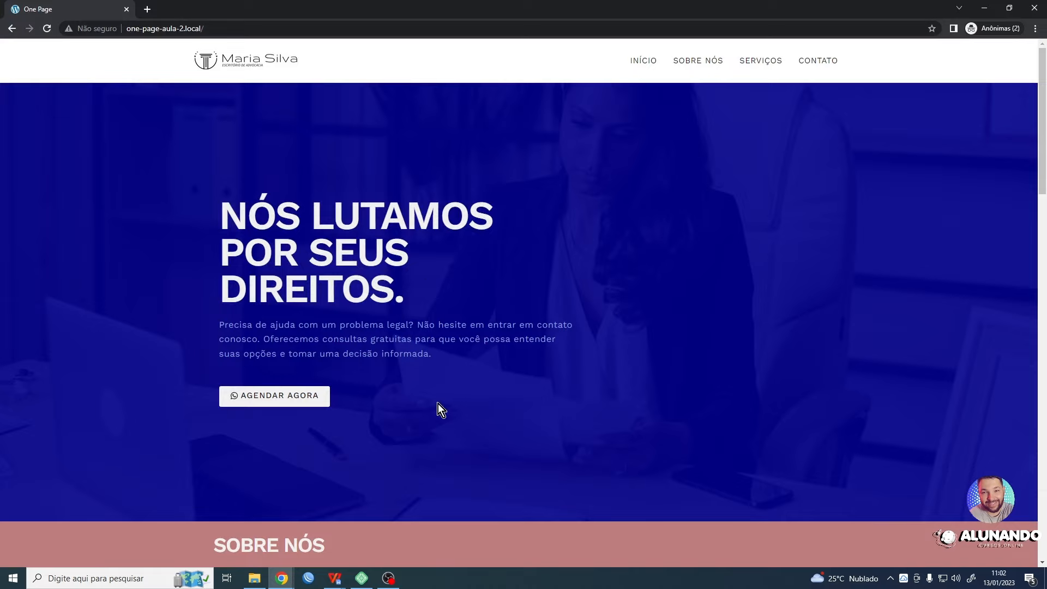
{"action": "left_click", "coordinate": [316, 397]}
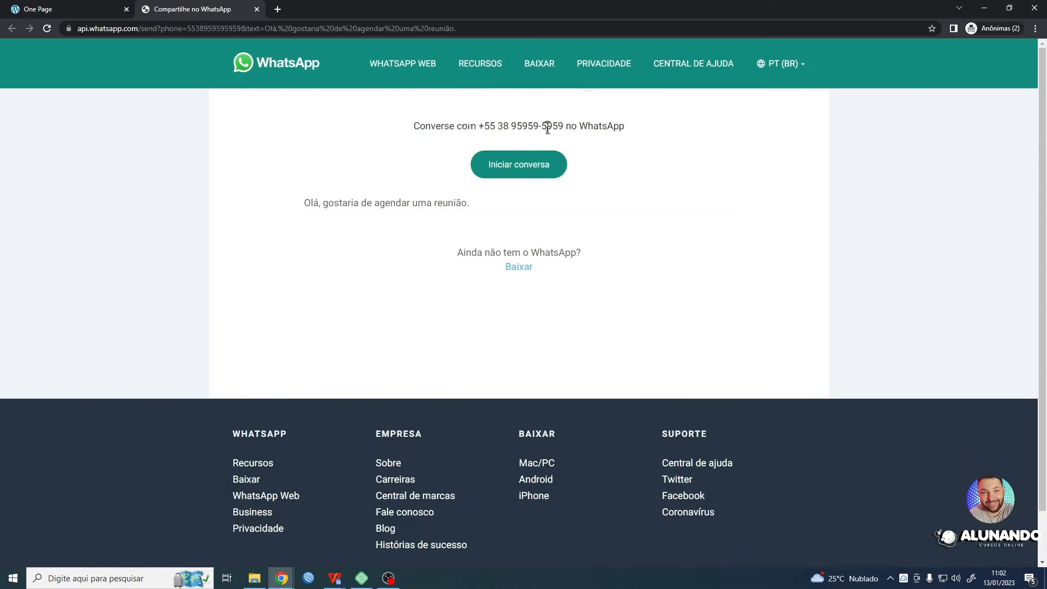
{"action": "left_click", "coordinate": [257, 10]}
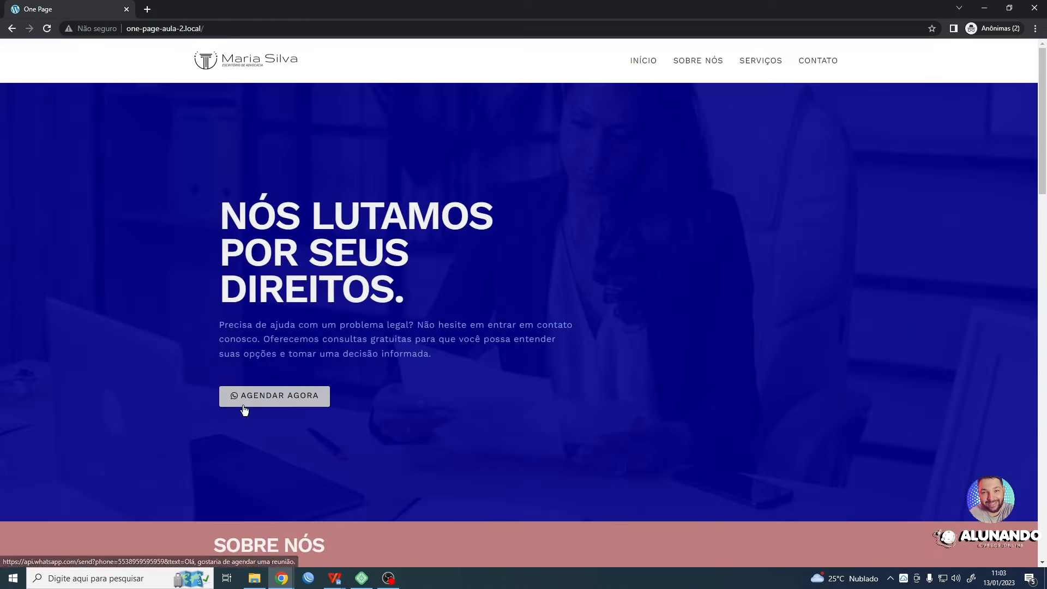
{"action": "left_click", "coordinate": [46, 27]}
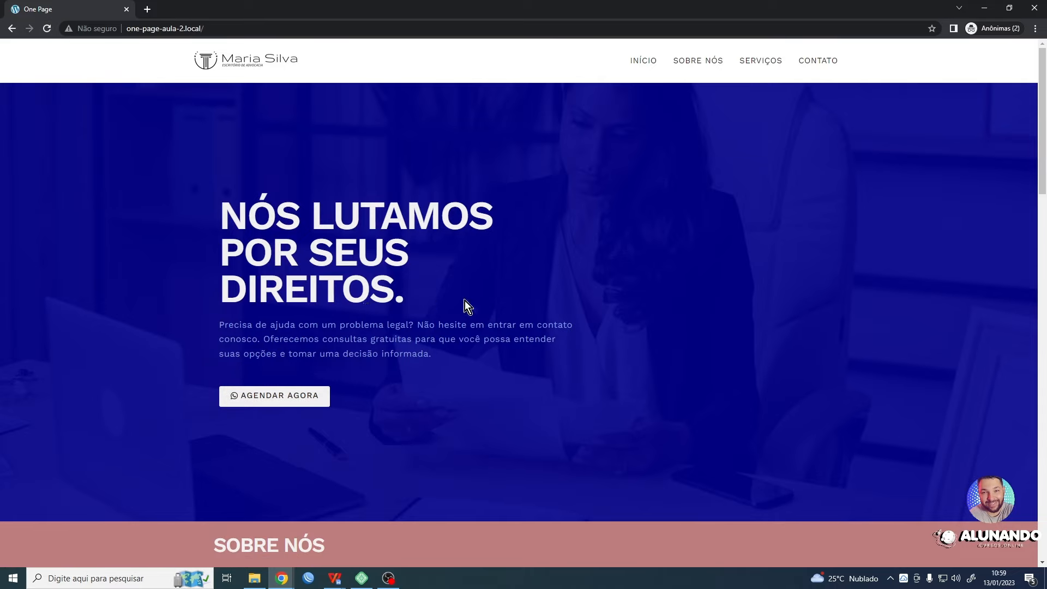
- Look over the live page's sections, check its mobile-size preview, and switch back to desktop layout
{"action": "scroll", "coordinate": [466, 300], "scroll_direction": "down", "scroll_amount": 5}
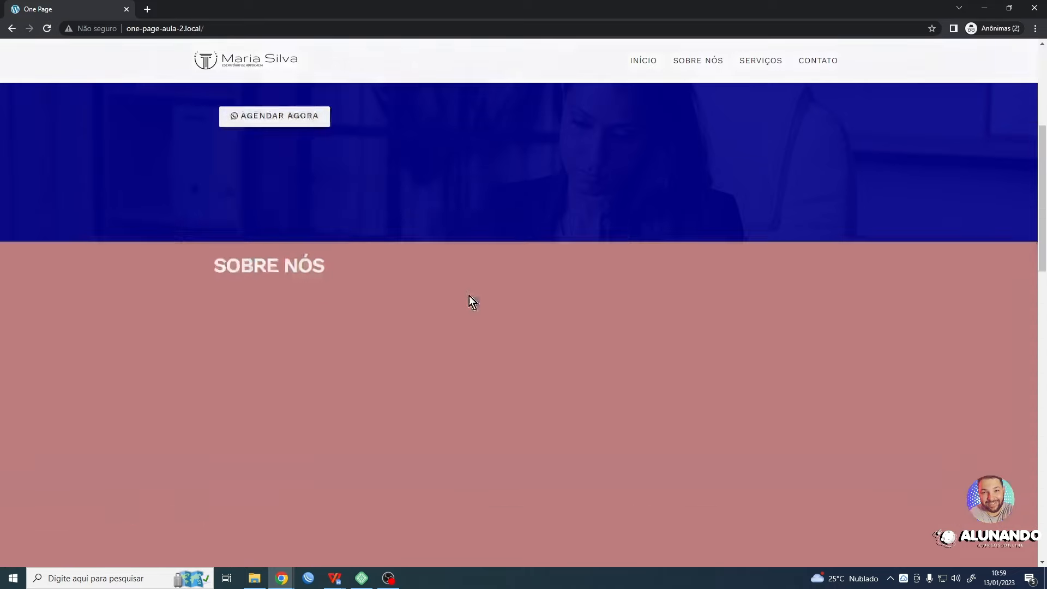
{"action": "scroll", "coordinate": [415, 344], "scroll_direction": "up", "scroll_amount": 5}
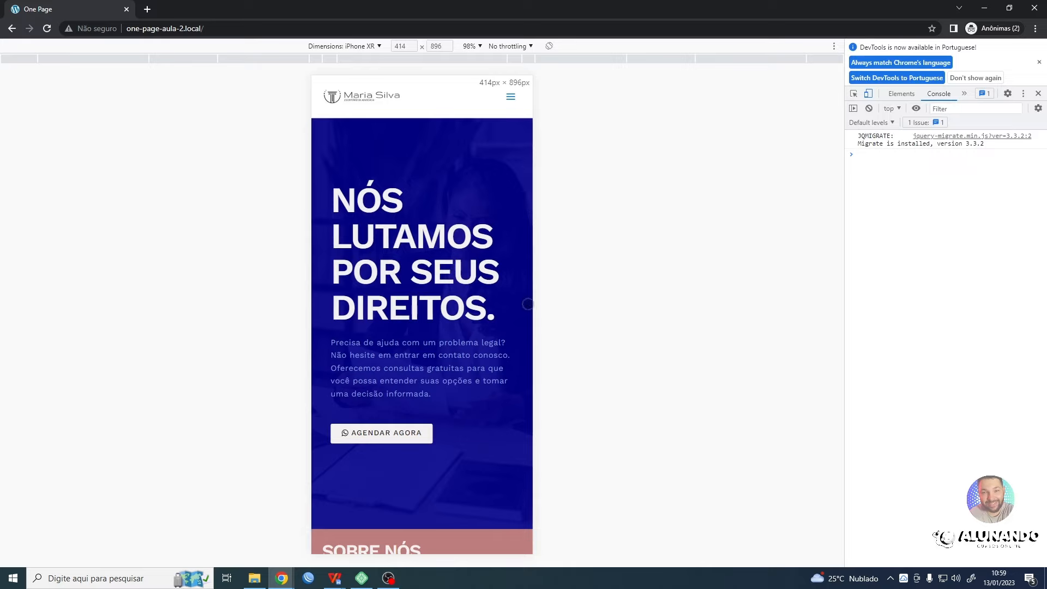
{"action": "left_click", "coordinate": [867, 93]}
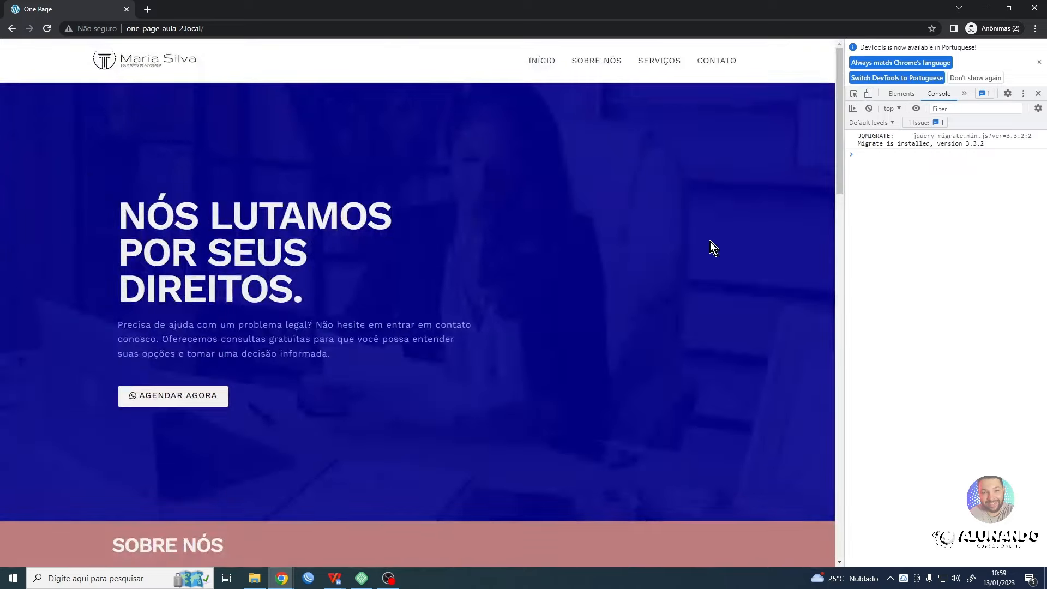
- Preview the live page as a Pixel 5 and a Samsung Galaxy A51/71, and return to the desktop layout
{"action": "left_click", "coordinate": [868, 94]}
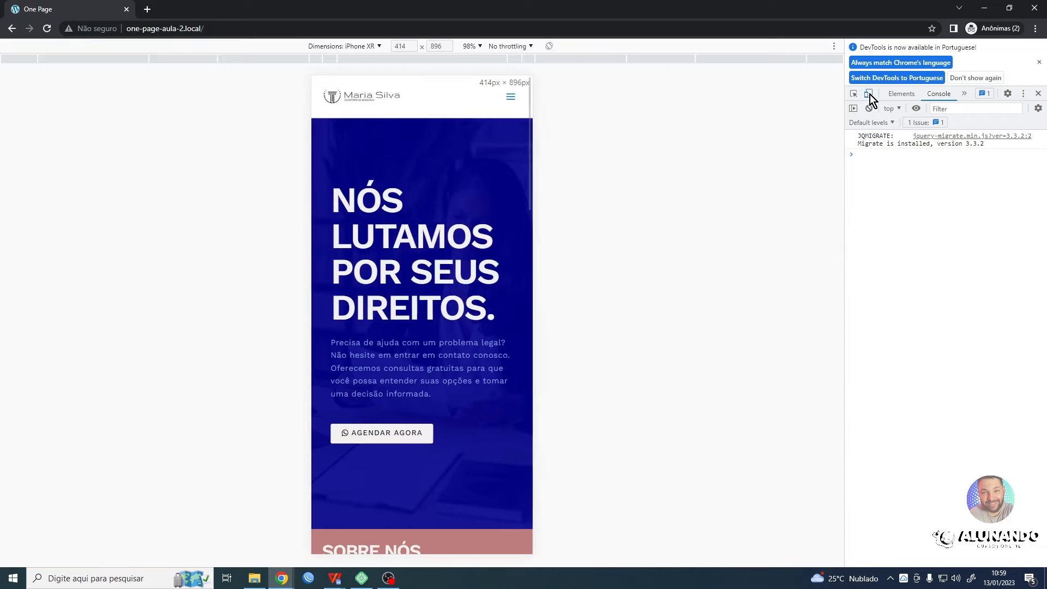
{"action": "left_click", "coordinate": [371, 46]}
{"action": "left_click", "coordinate": [349, 120]}
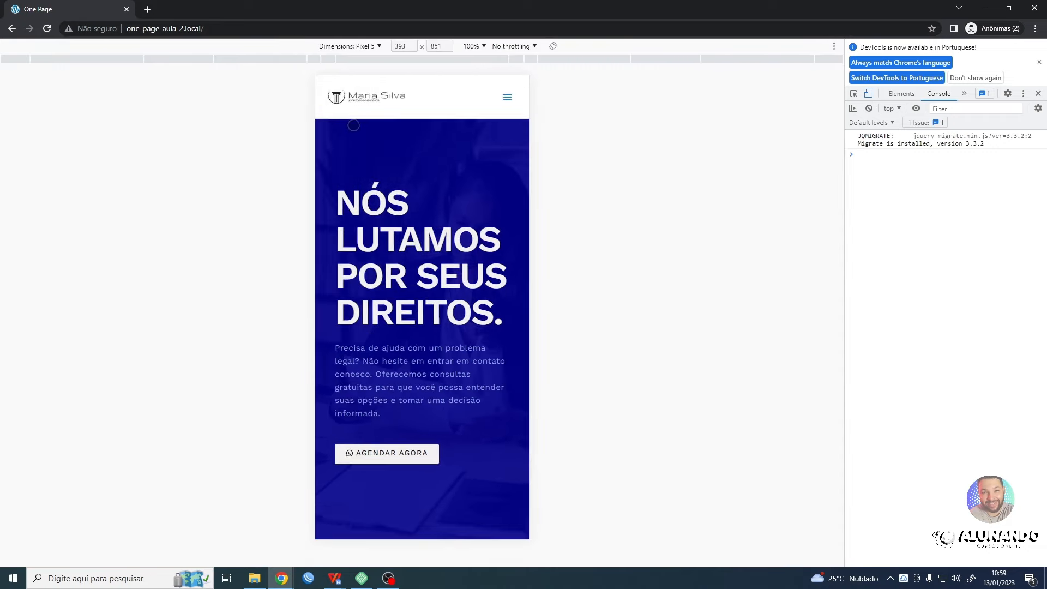
{"action": "left_click", "coordinate": [346, 46]}
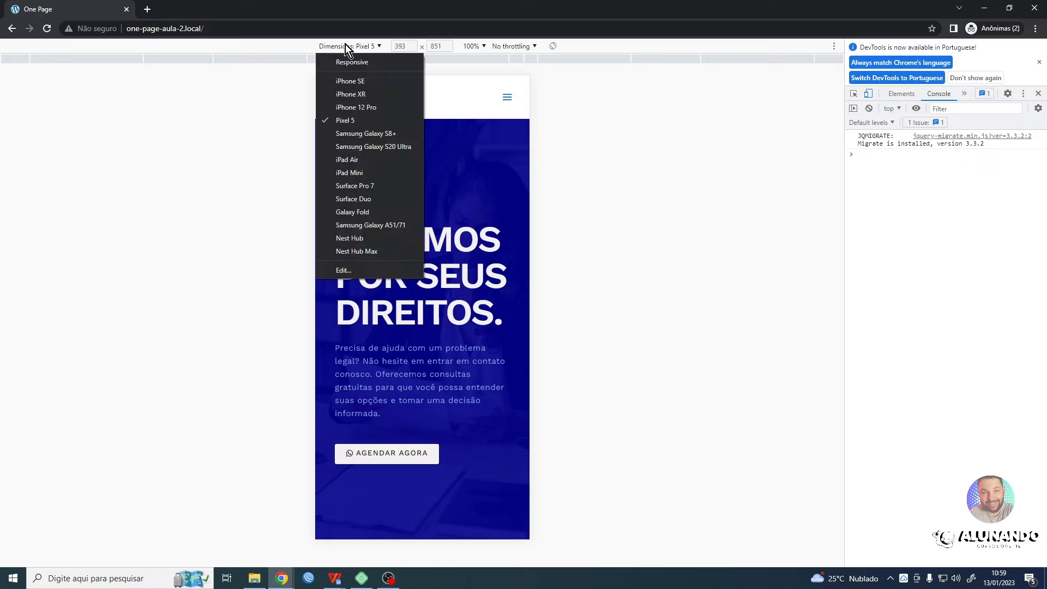
{"action": "left_click", "coordinate": [370, 225]}
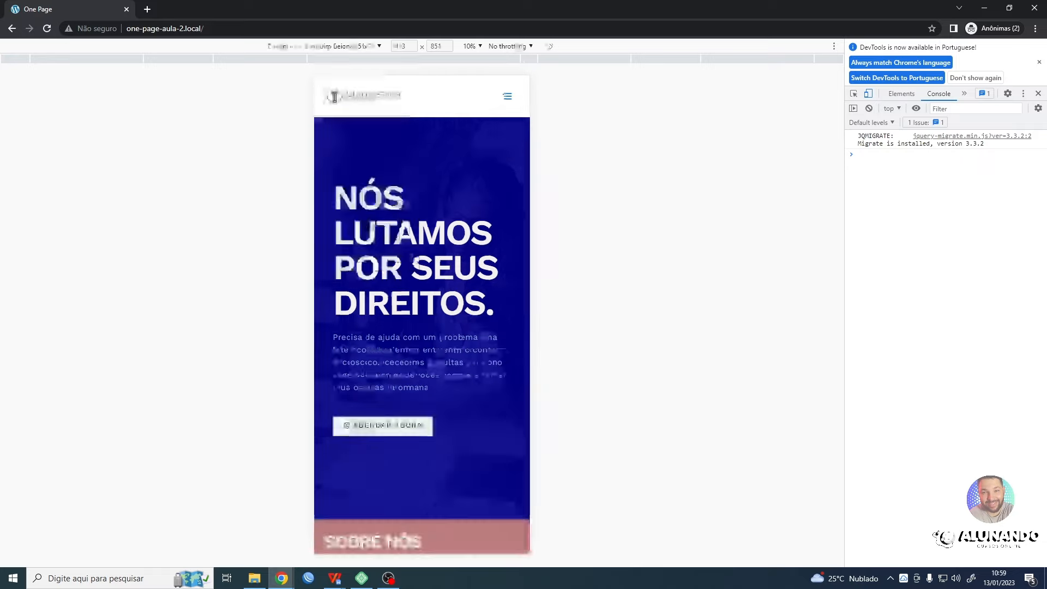
{"action": "left_click", "coordinate": [869, 94]}
- Narrow the page area to about 555 px wide and test the collapsed header menu, reloading the page in between
{"action": "left_click_drag", "start_coordinate": [845, 263], "coordinate": [300, 256]}
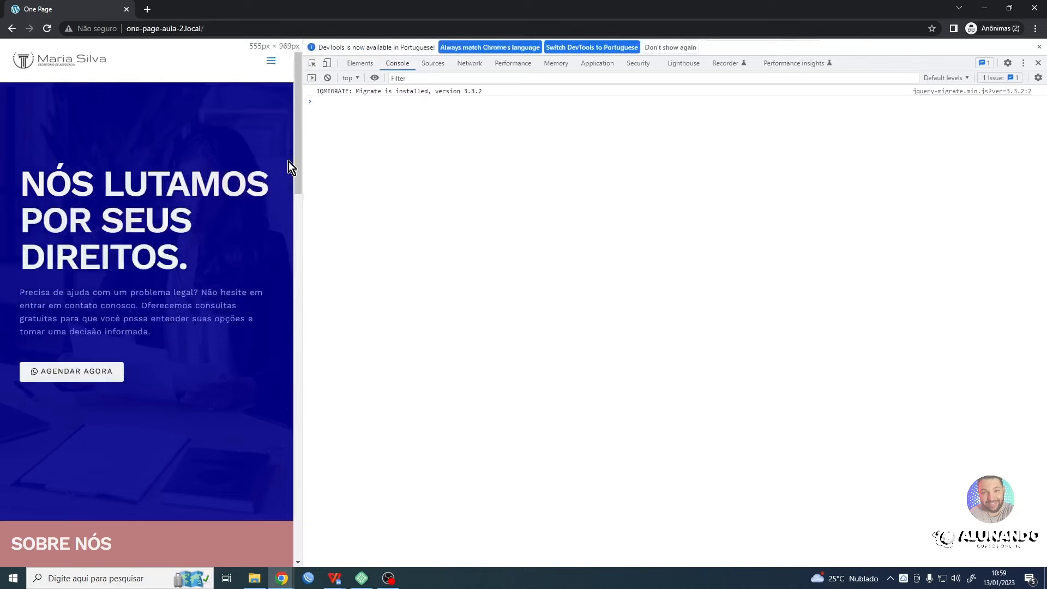
{"action": "left_click", "coordinate": [265, 64]}
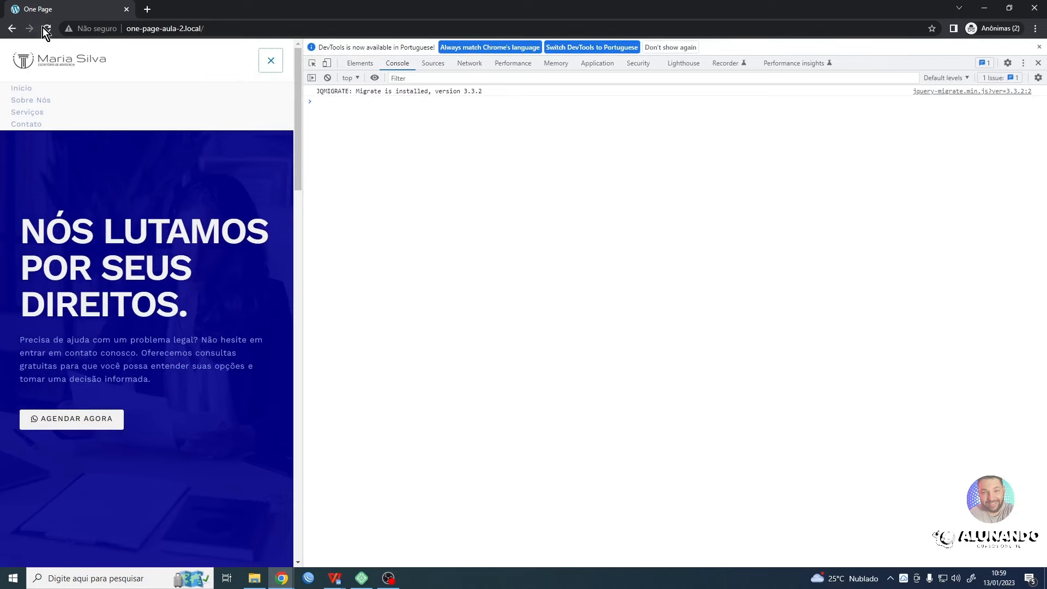
{"action": "left_click", "coordinate": [46, 28]}
{"action": "left_click", "coordinate": [269, 61]}
- Test the header menu in the Samsung Galaxy A51/71 preview before and after a reload, and close the developer tools
{"action": "left_click", "coordinate": [327, 63]}
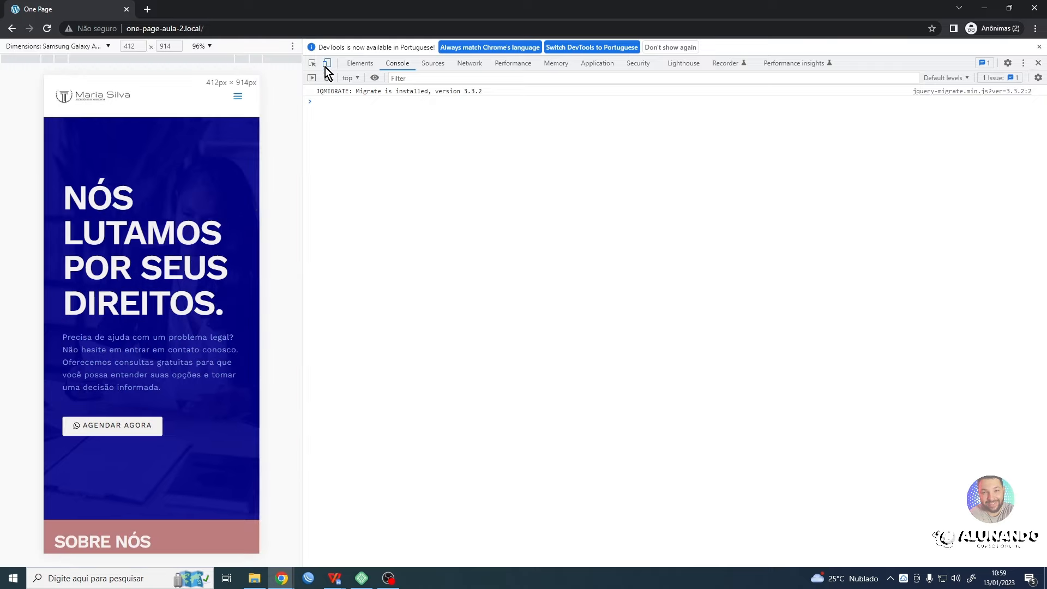
{"action": "left_click", "coordinate": [238, 95]}
{"action": "left_click", "coordinate": [45, 29]}
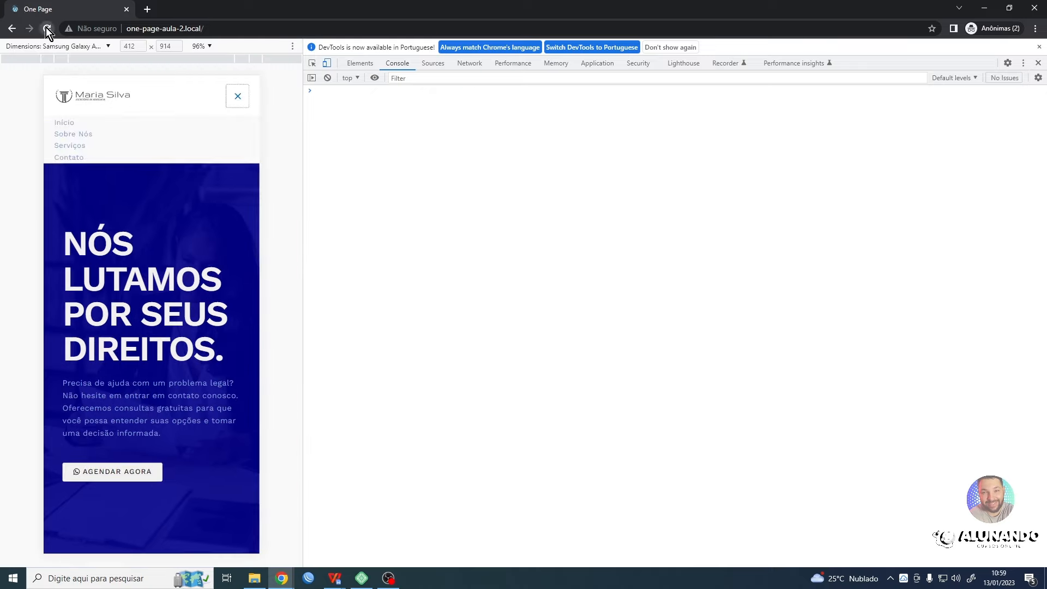
{"action": "left_click", "coordinate": [238, 96]}
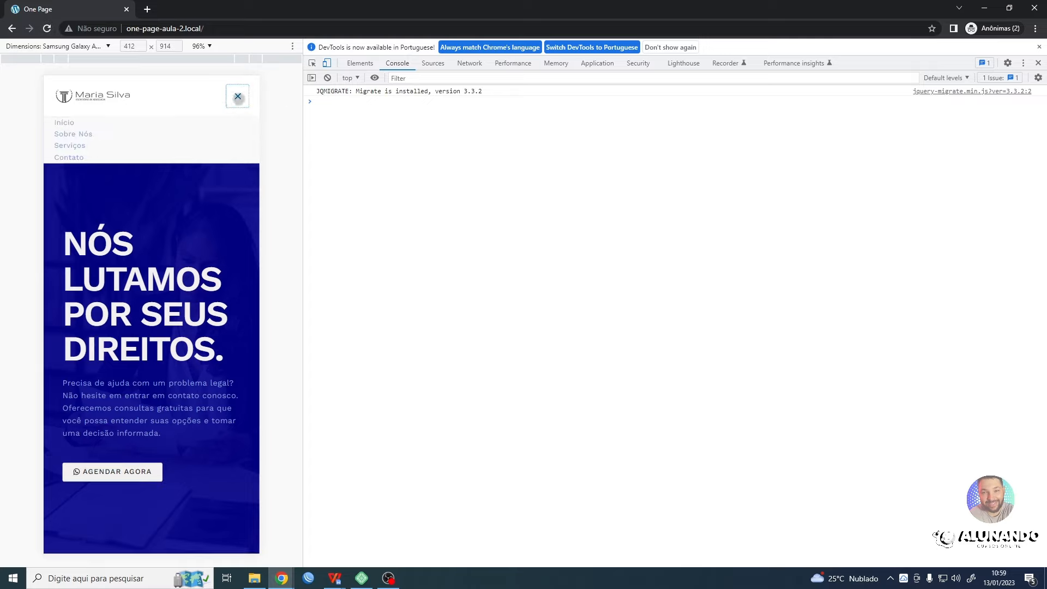
{"action": "left_click", "coordinate": [238, 96]}
{"action": "left_click", "coordinate": [1038, 63]}
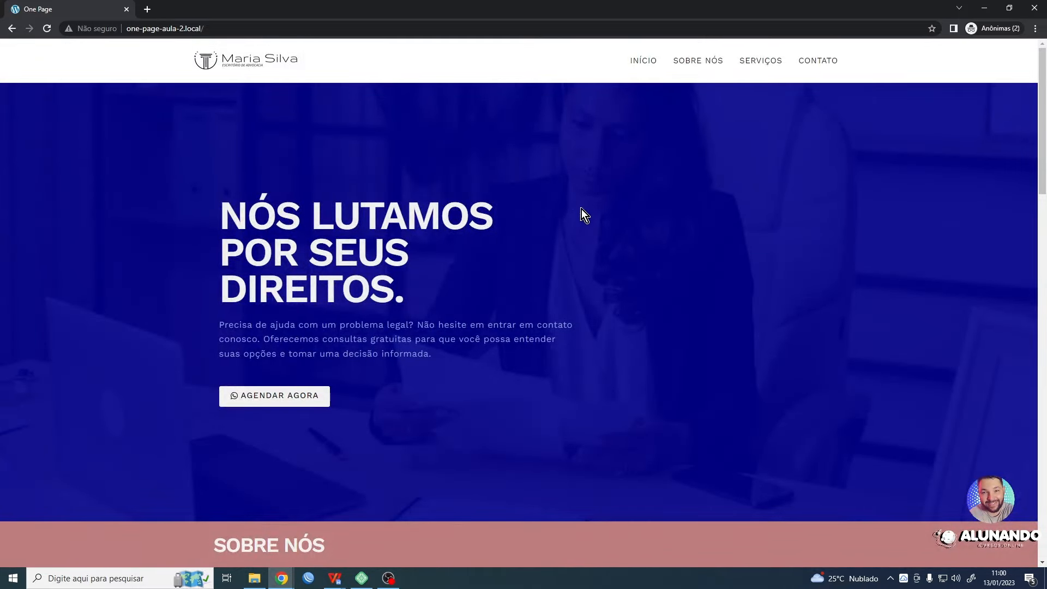
- Look over the live page's sections at full width and switch back to the Elementor editor window
{"action": "scroll", "coordinate": [578, 159], "scroll_direction": "down", "scroll_amount": 10}
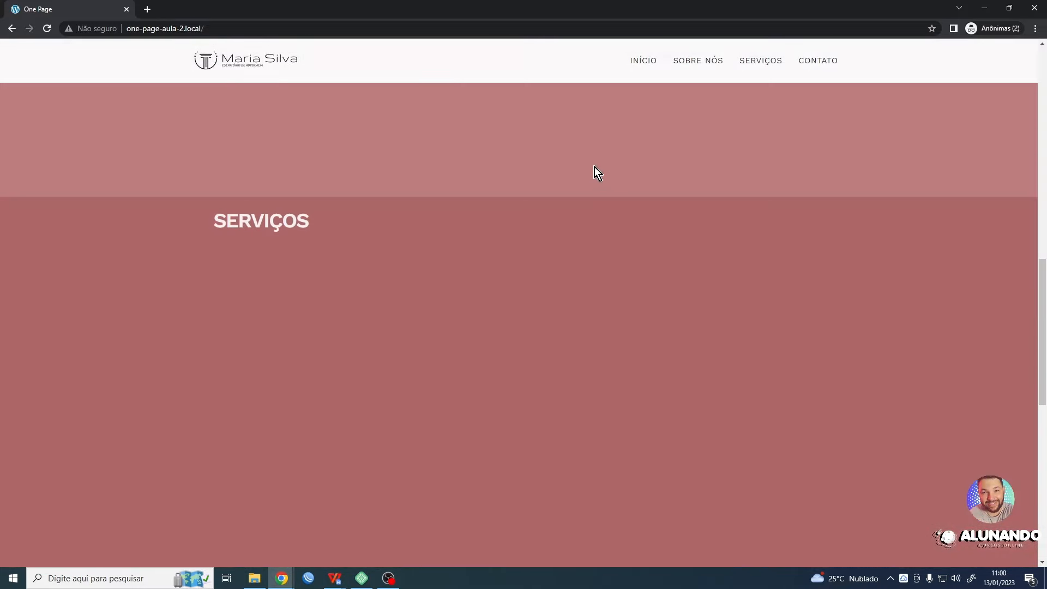
{"action": "scroll", "coordinate": [573, 186], "scroll_direction": "up", "scroll_amount": 10}
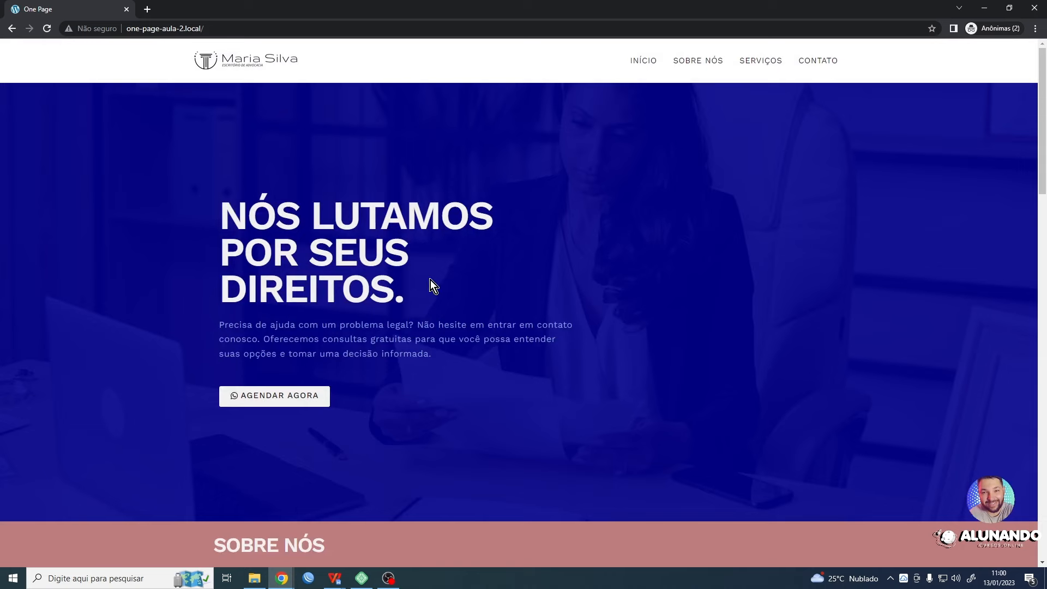
{"action": "scroll", "coordinate": [430, 279], "scroll_direction": "down", "scroll_amount": 10}
{"action": "scroll", "coordinate": [722, 73], "scroll_direction": "up", "scroll_amount": 10}
{"action": "left_click", "coordinate": [983, 8]}
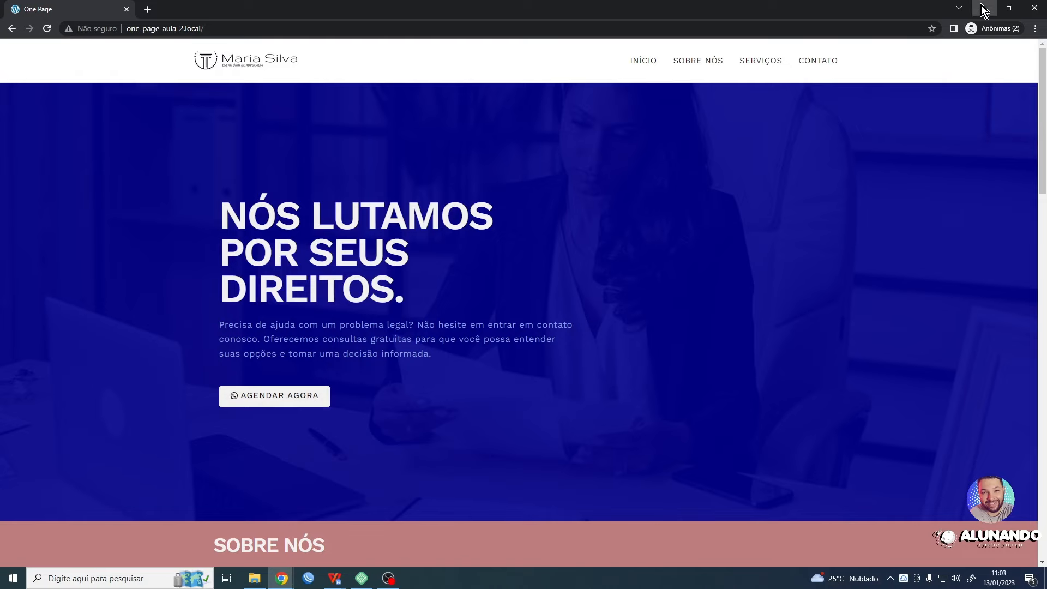
{"action": "left_click", "coordinate": [983, 8]}
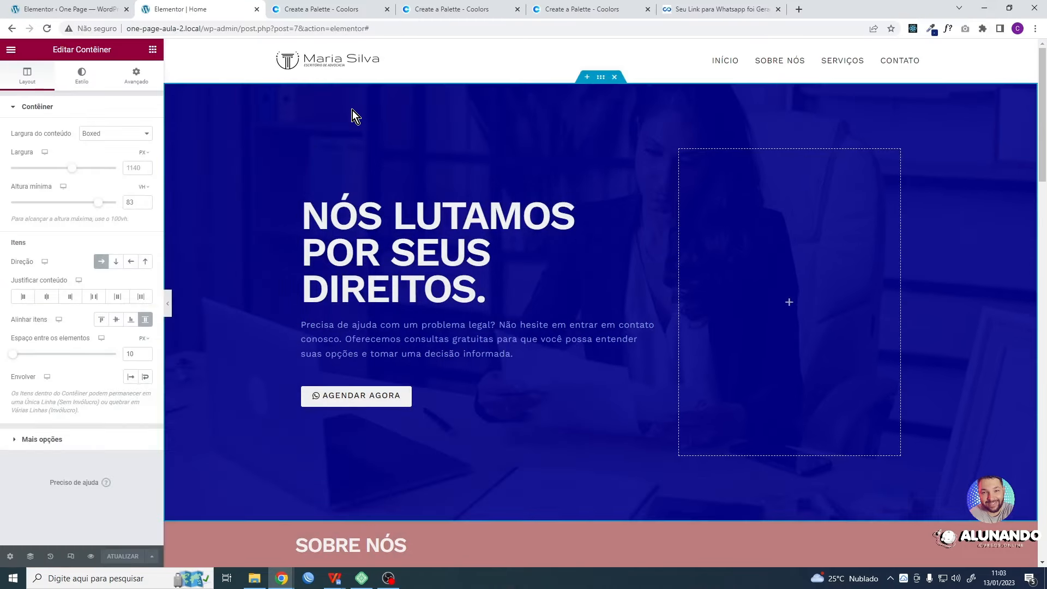